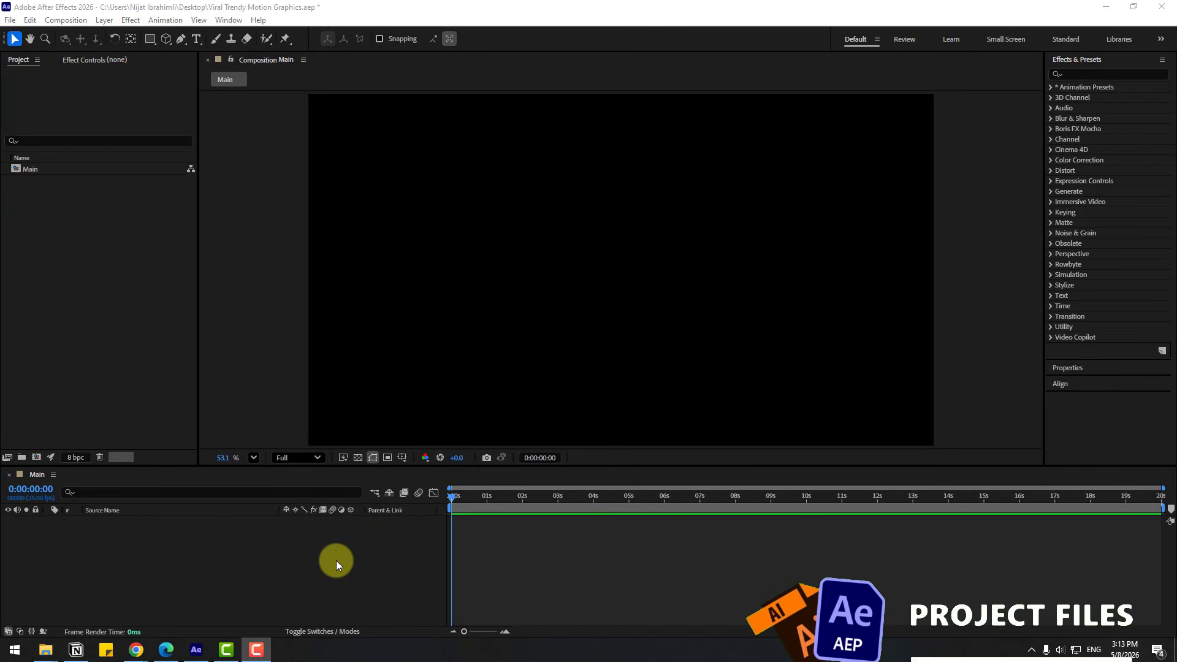
Create a new solid layer named BG in the Main composition.
right_click(258, 581)
mouse_move(347, 432)
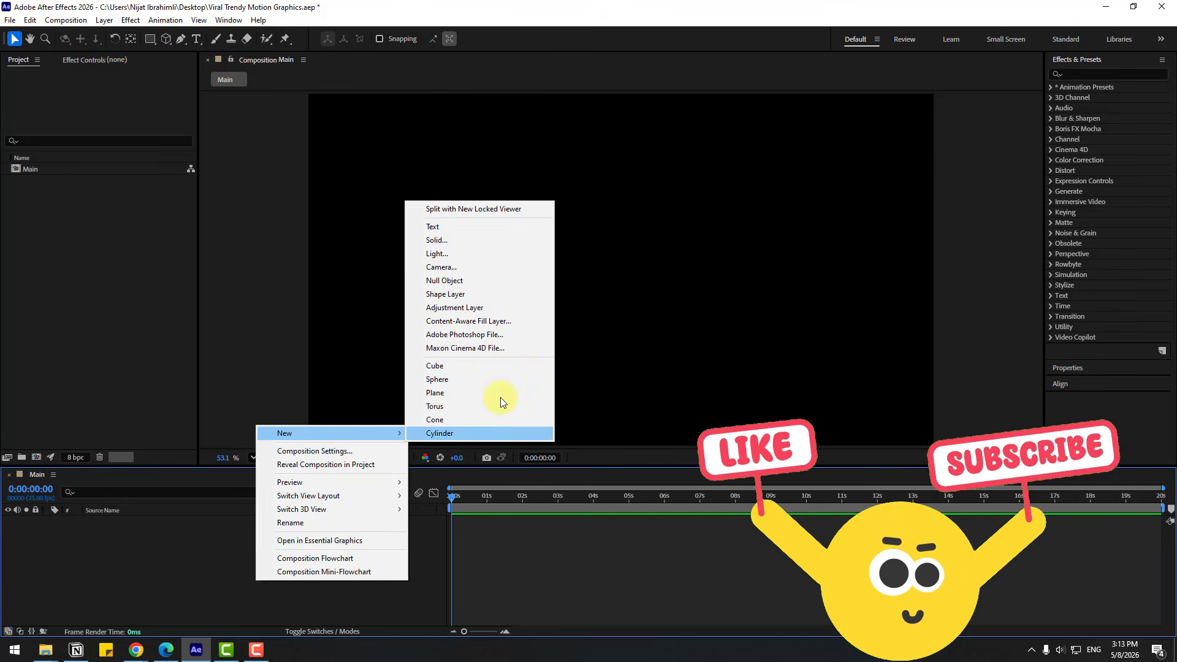
left_click(441, 242)
type("BG")
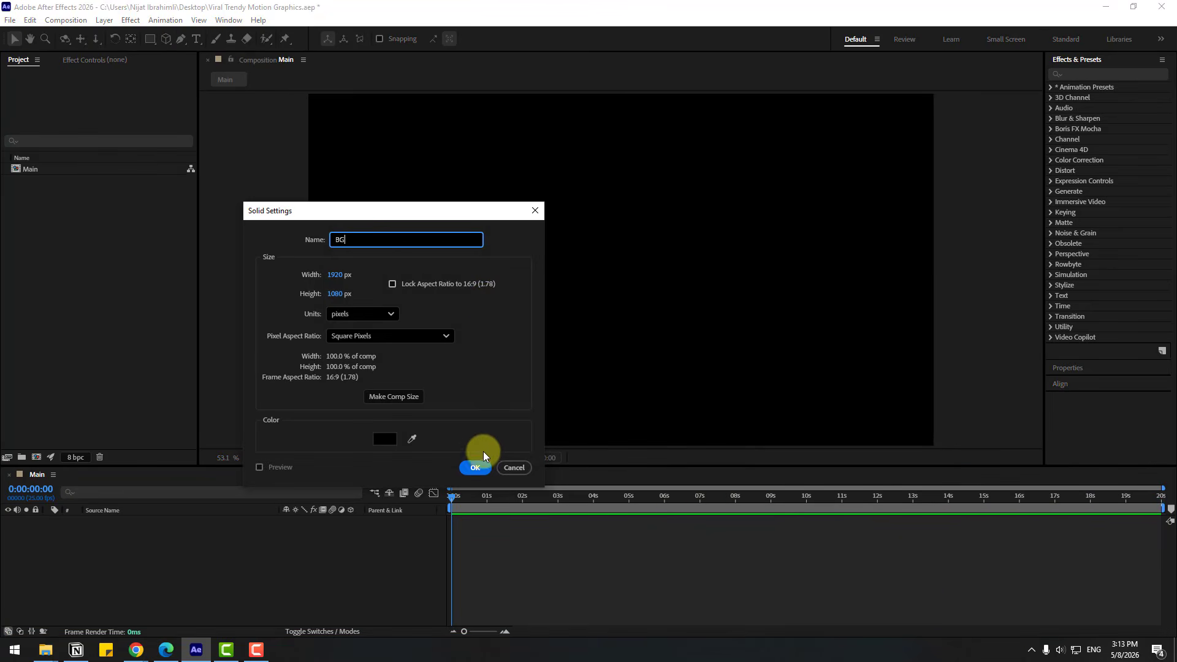
left_click(479, 465)
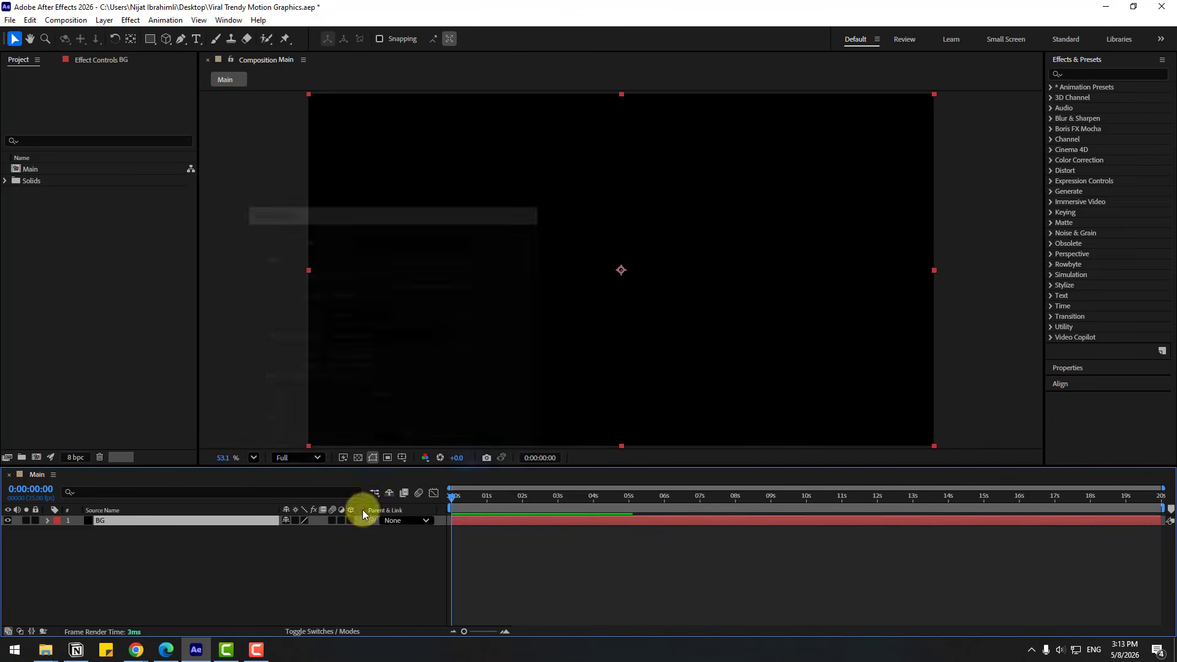
Apply the Gradient Ramp effect to the BG layer and set its end color to dark grey, about 383838.
left_click(1066, 75)
type("grad")
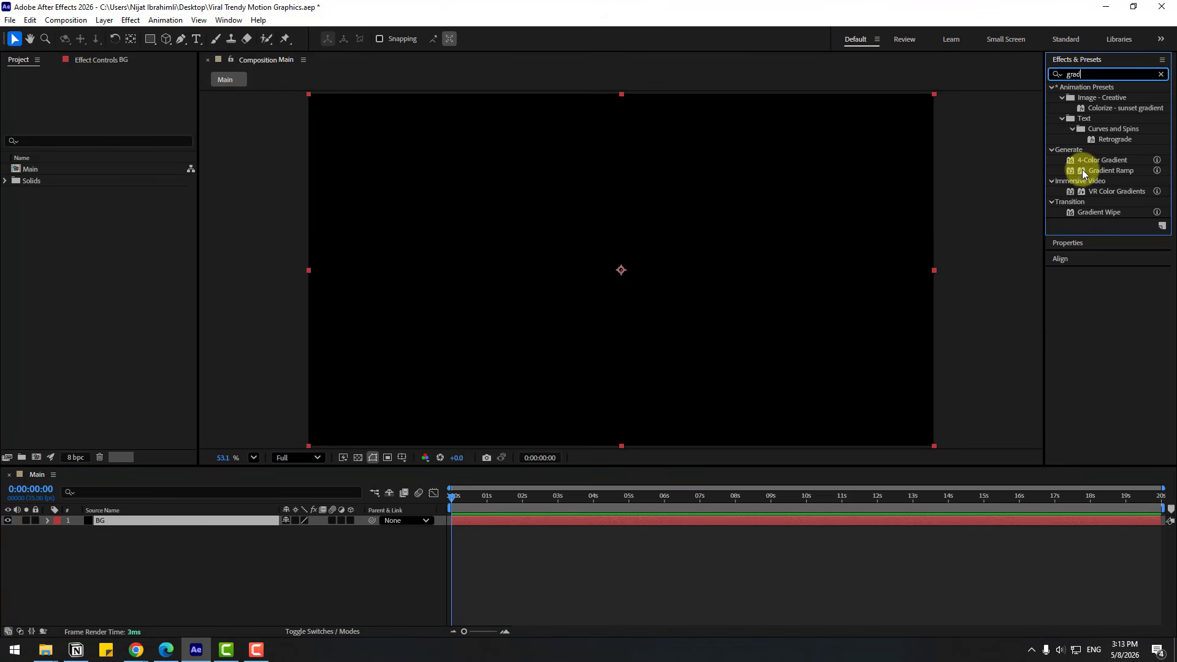
left_click_drag(1083, 174, 226, 520)
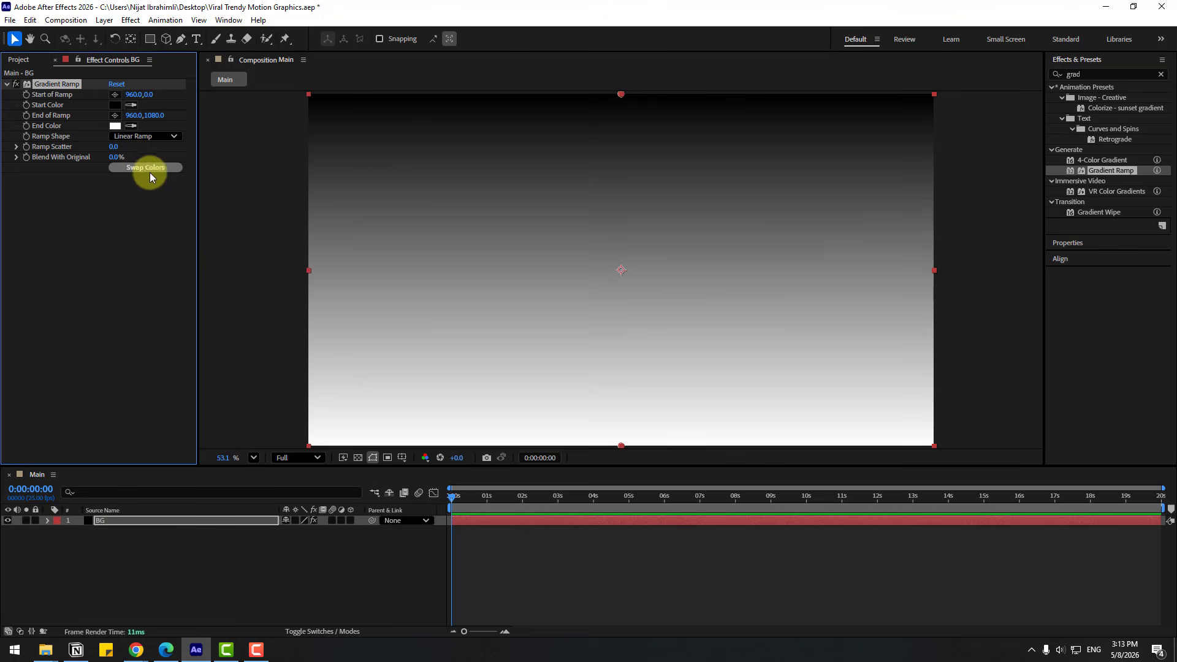
left_click(115, 126)
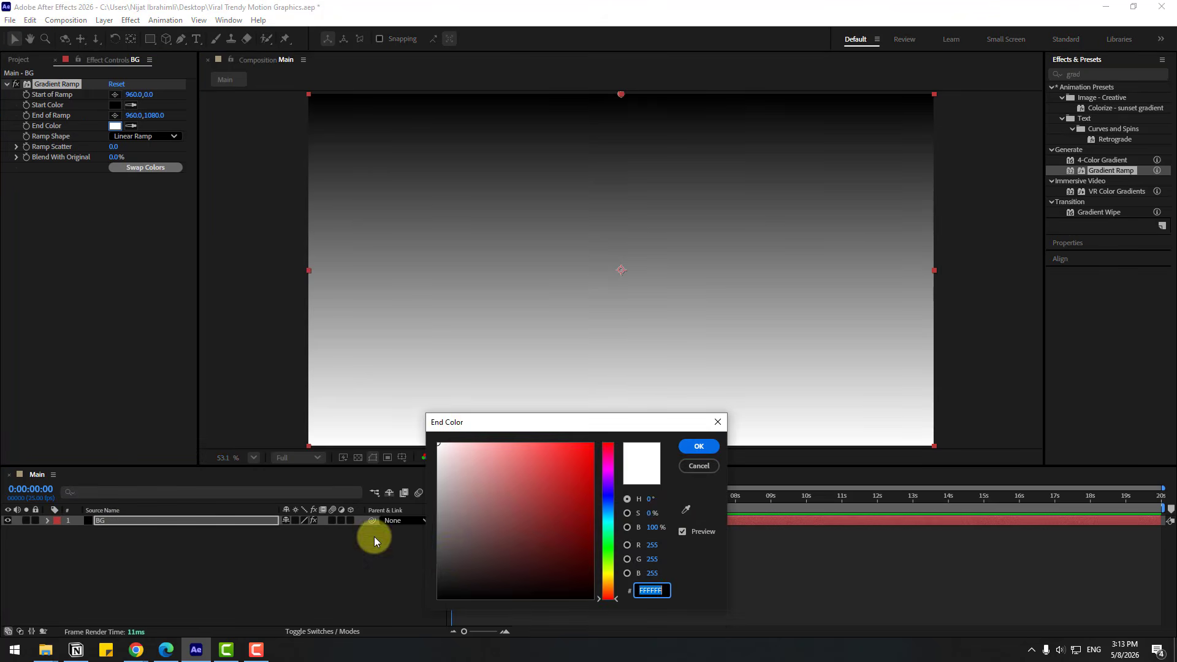
mouse_move(452, 552)
left_mouse_down()
mouse_move(421, 551)
mouse_move(432, 563)
left_mouse_up()
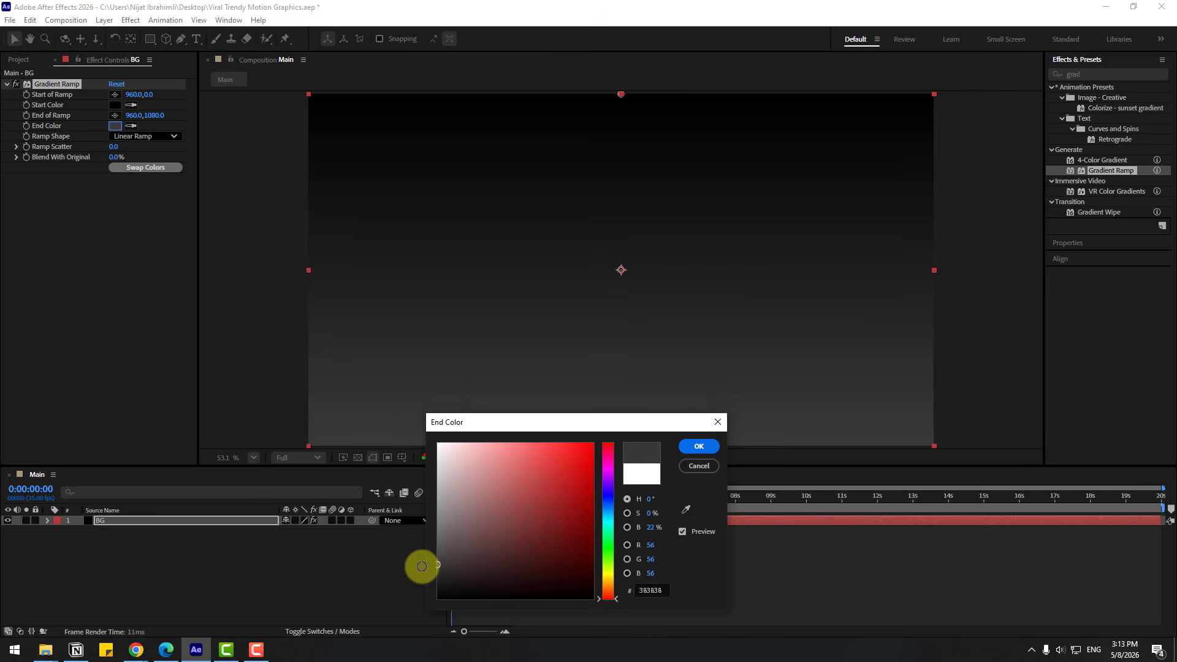
left_click(702, 449)
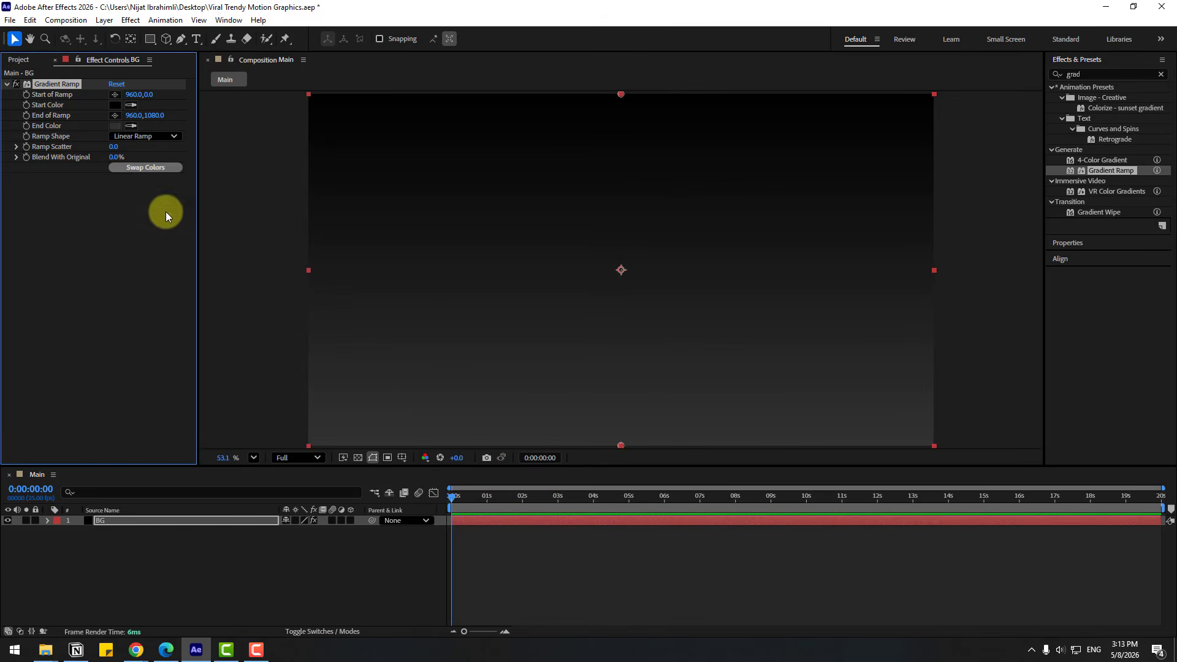
Set the gradient's ramp shape to Radial Ramp and swap its start and end colors.
left_click(124, 138)
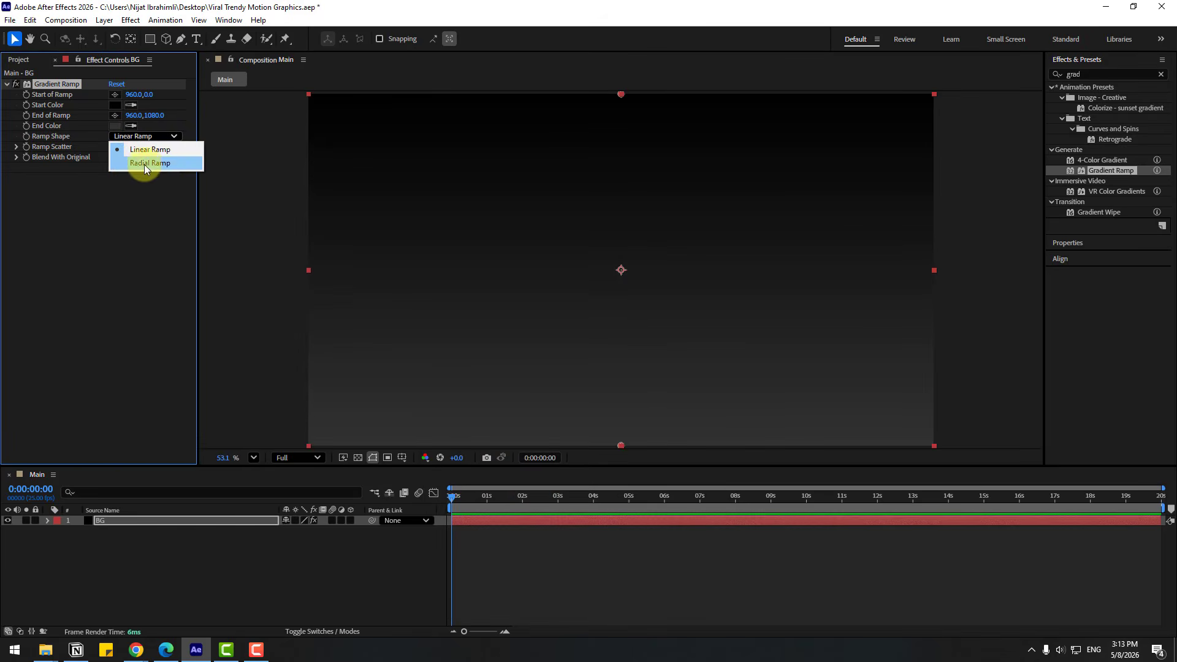
left_click(160, 167)
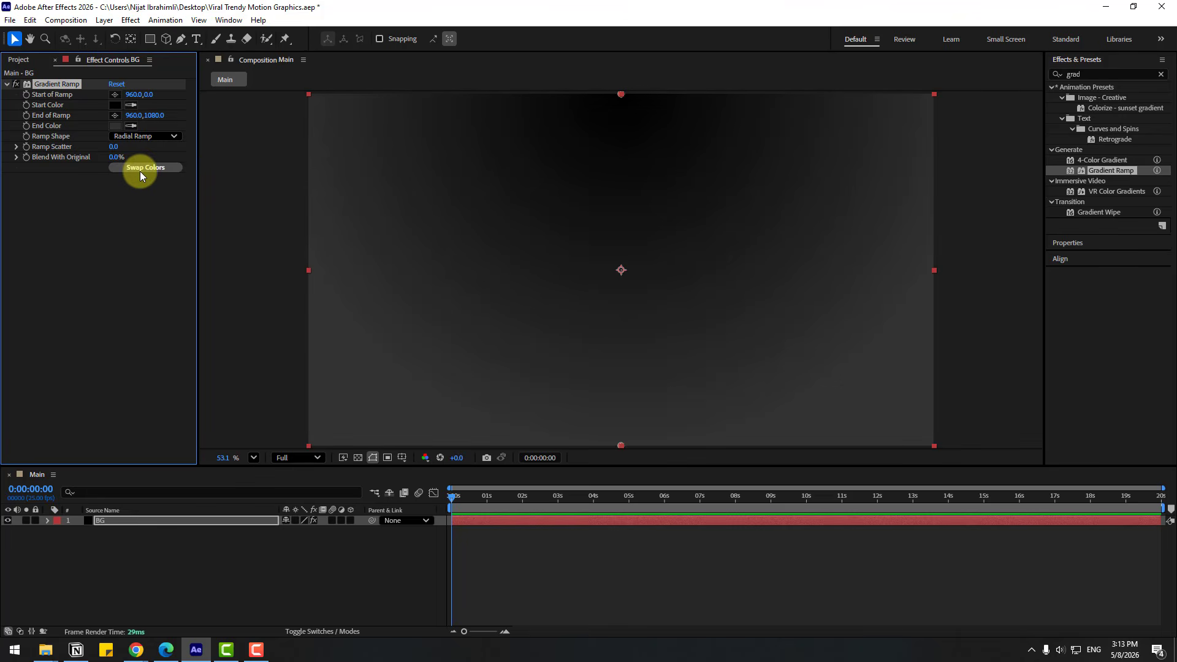
left_click(140, 169)
Move the ramp's start point to about 939, 482 near the center and its end point to about 958, 1421 below the frame.
left_click_drag(620, 93, 617, 241)
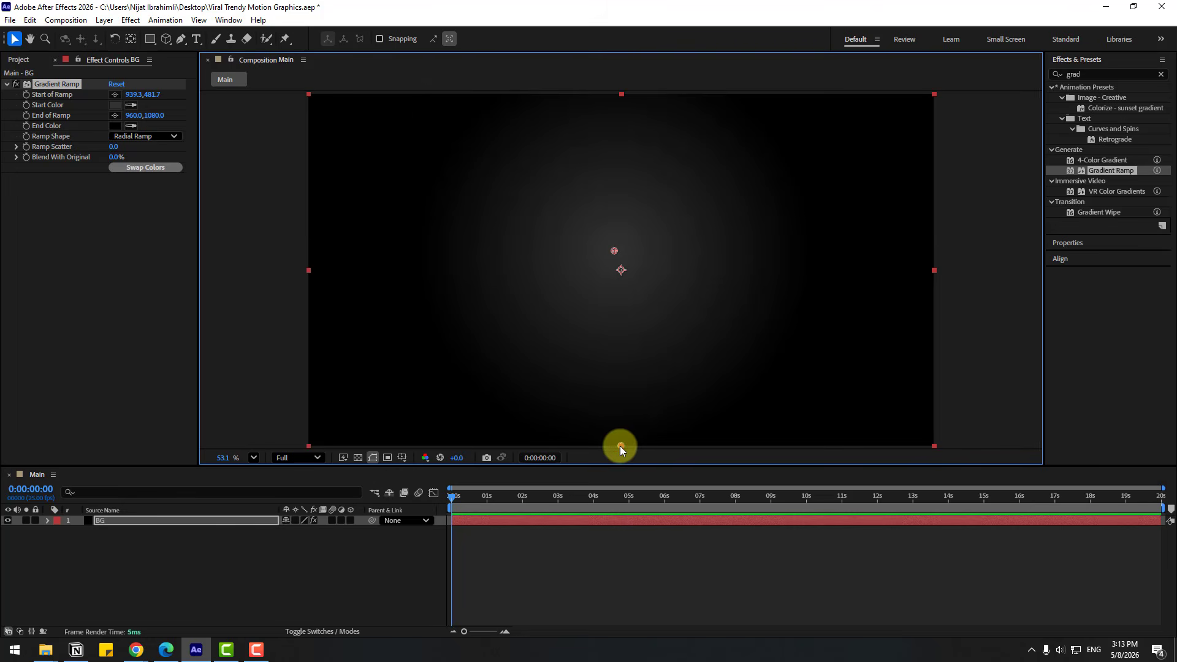
left_click_drag(620, 446, 620, 554)
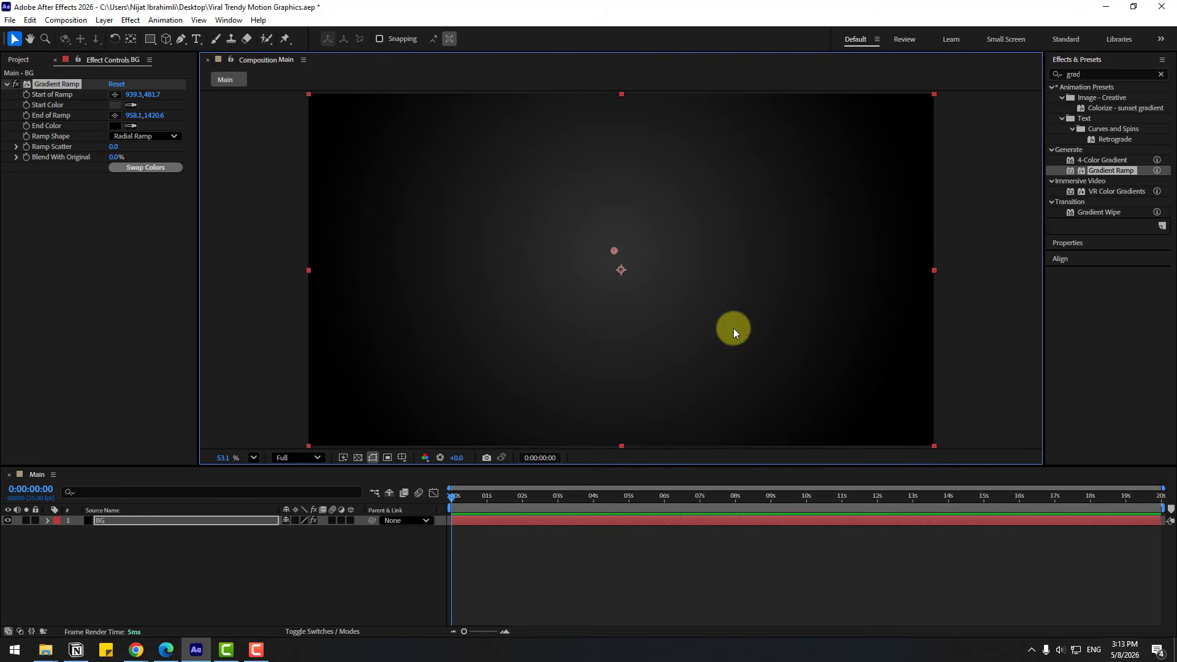
Set the gradient's Ramp Scatter to 100 and lock the BG layer.
left_click(114, 147)
type("100")
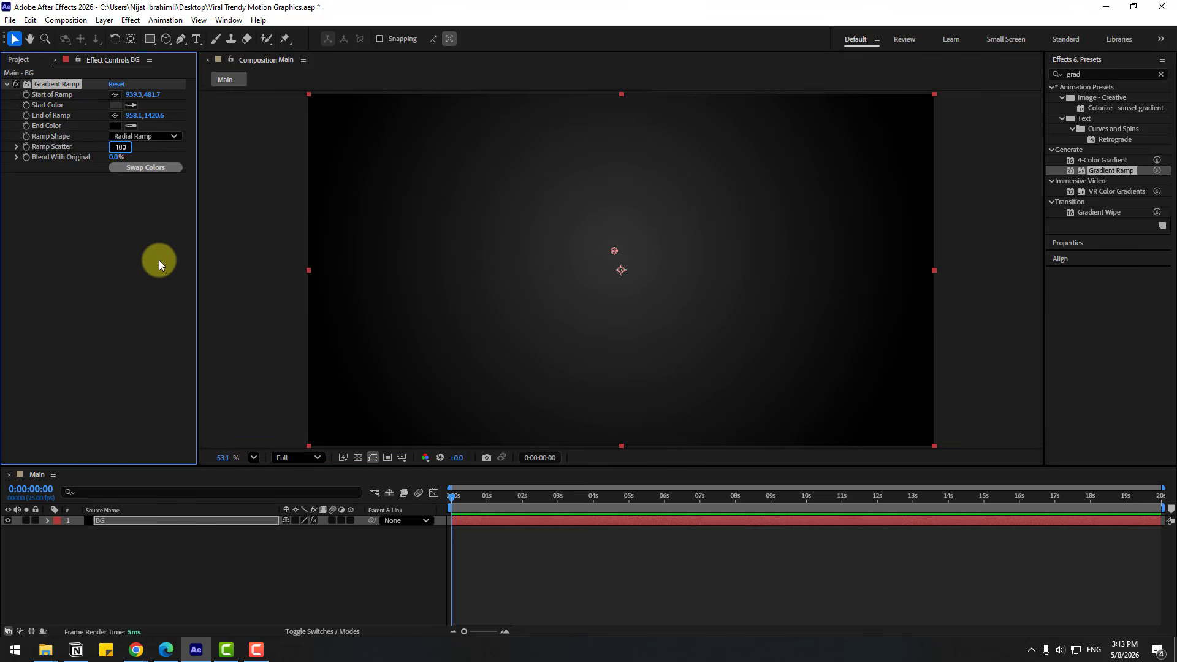
key("Return")
left_click(36, 520)
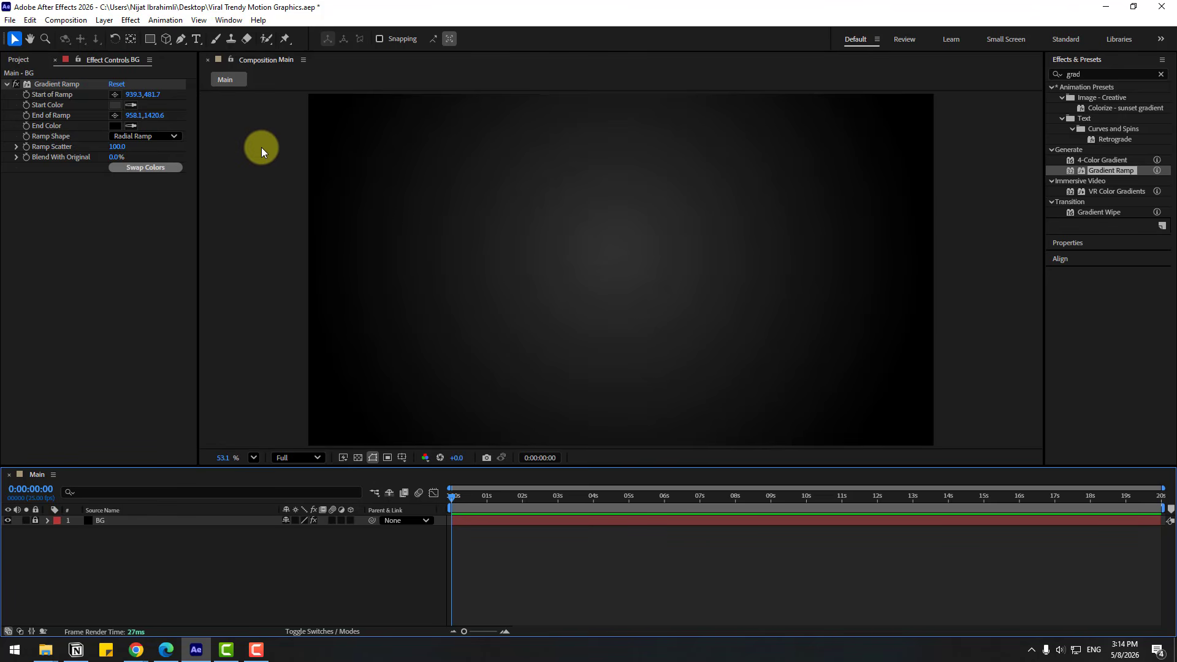
Open the PluginPlay Asset Browser extension and widen it beside the composition view.
left_click(230, 23)
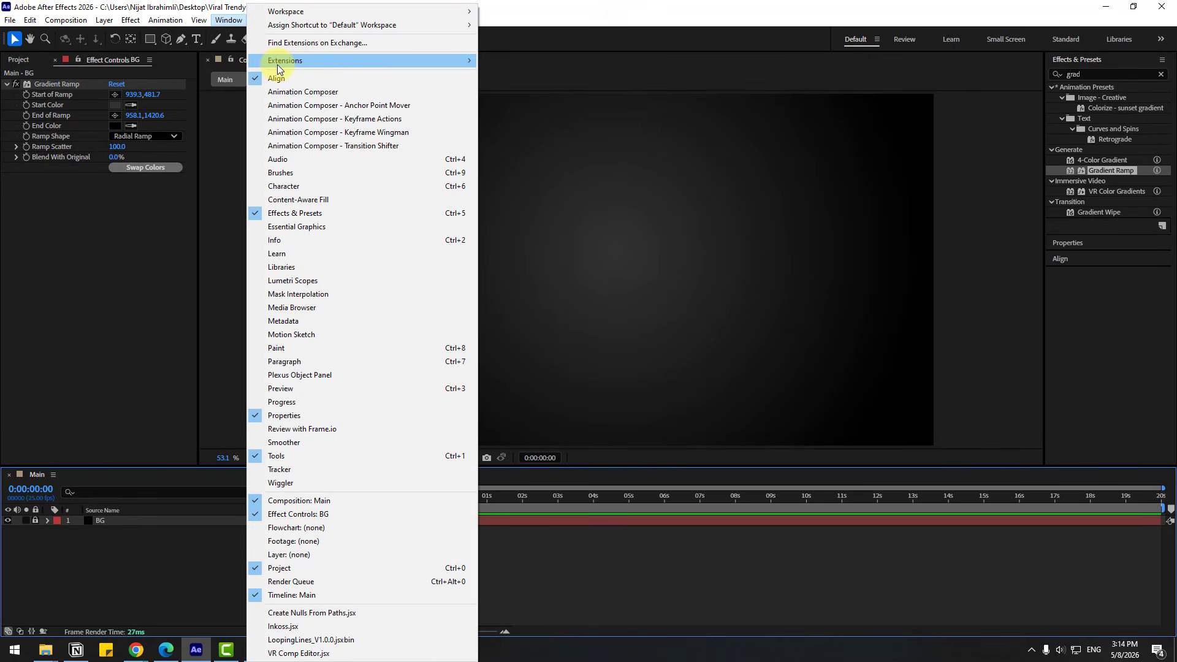
mouse_move(278, 65)
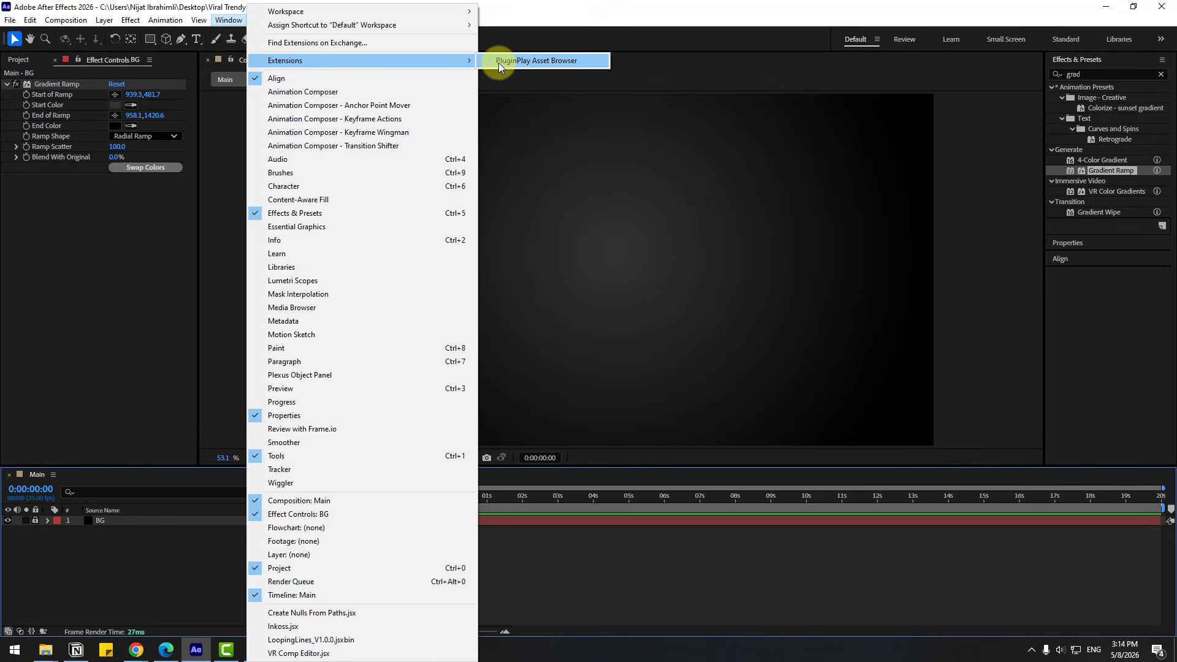
left_click(553, 60)
left_click_drag(973, 79, 661, 84)
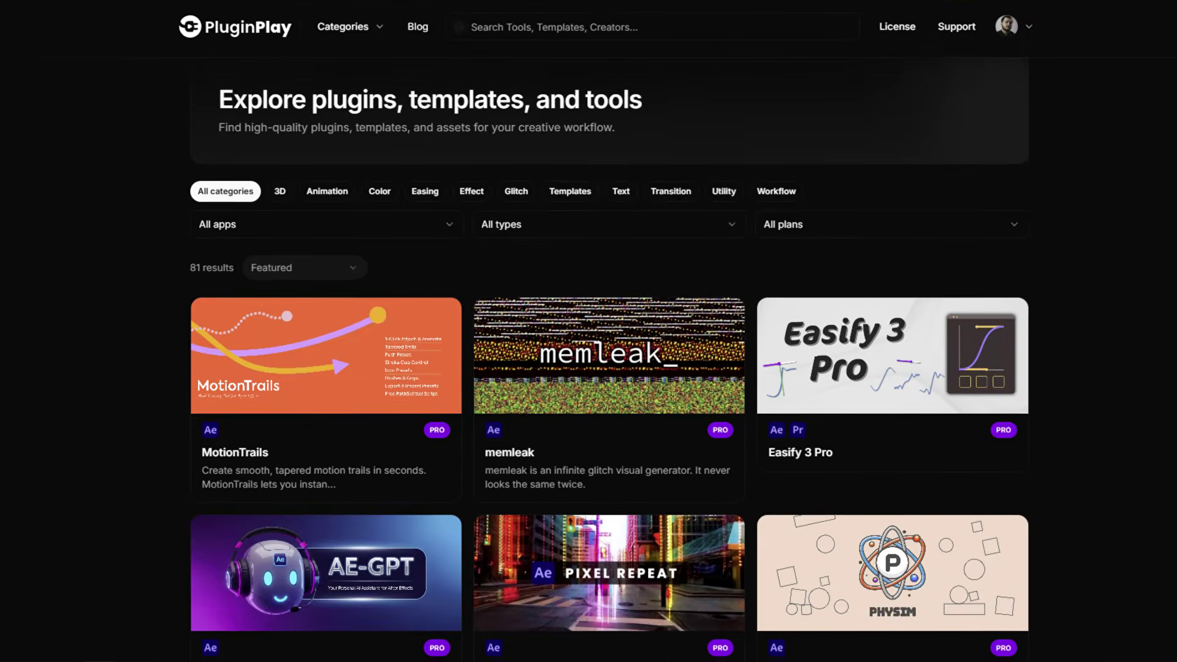
Look through the PluginPlay catalogue of plugins, templates and tools on the website and in the asset browser.
scroll(588, 331, "down", 3)
scroll(588, 331, "down", 5)
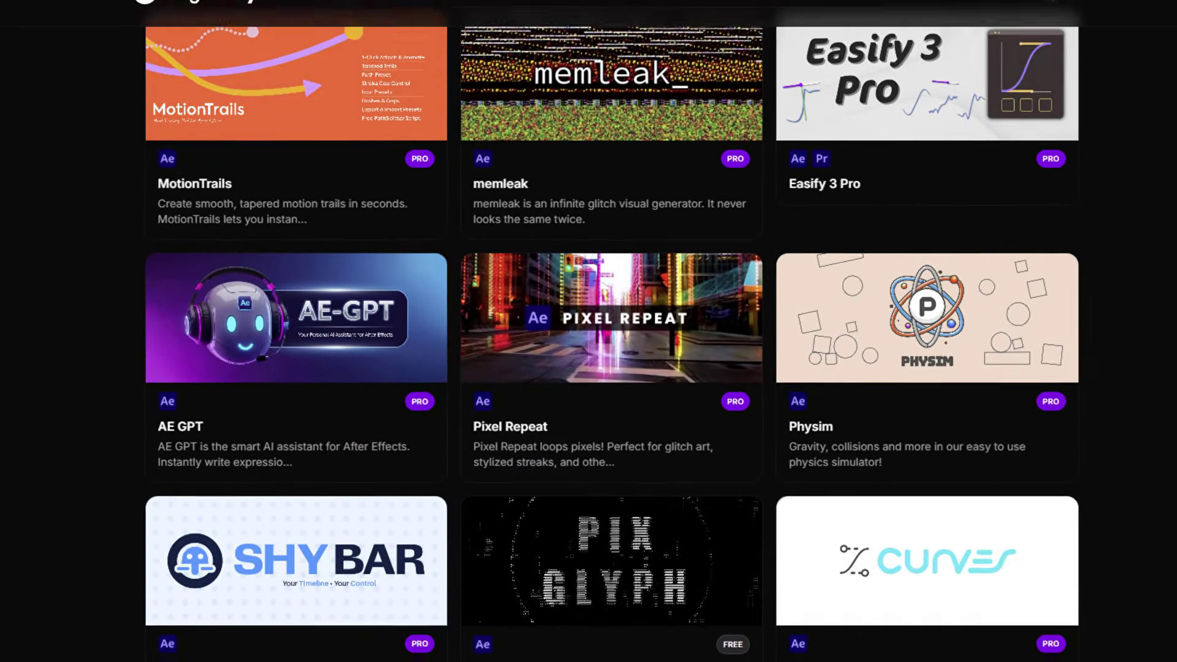
scroll(588, 331, "down", 2)
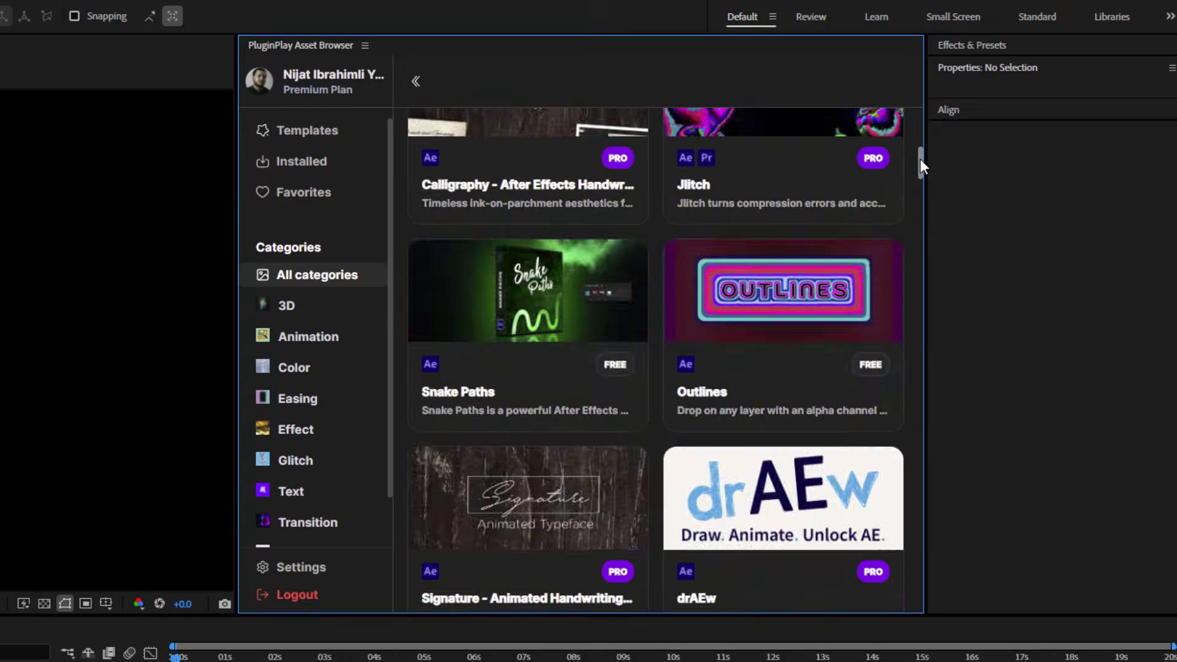
left_click_drag(921, 159, 933, 436)
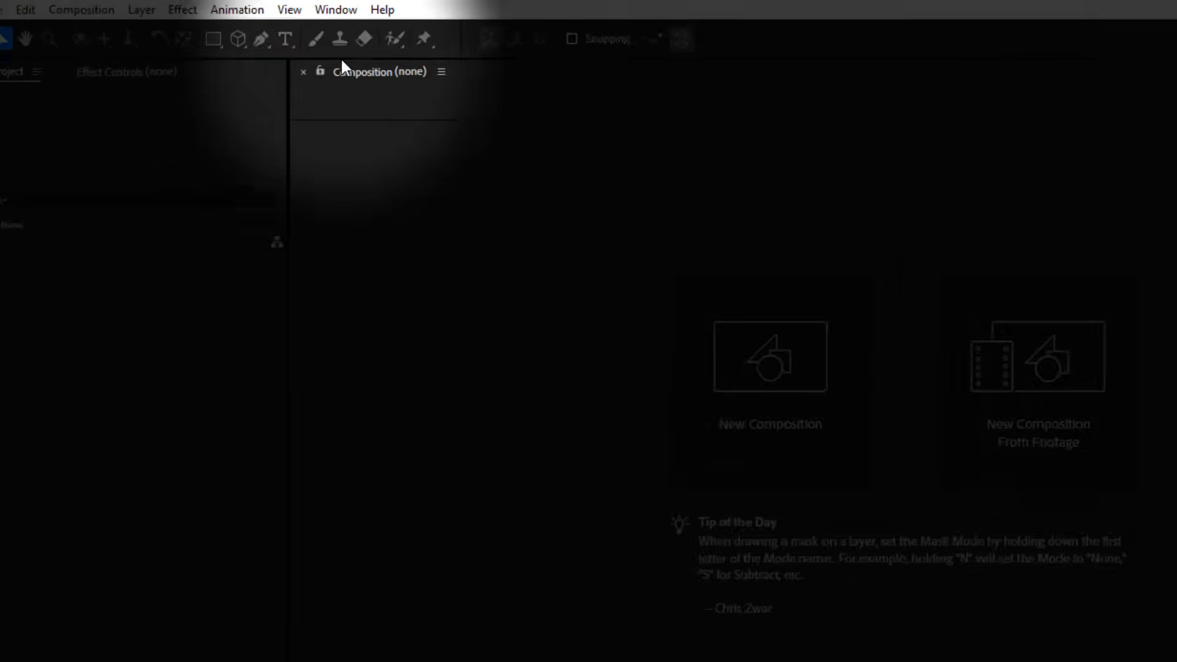
left_click(337, 10)
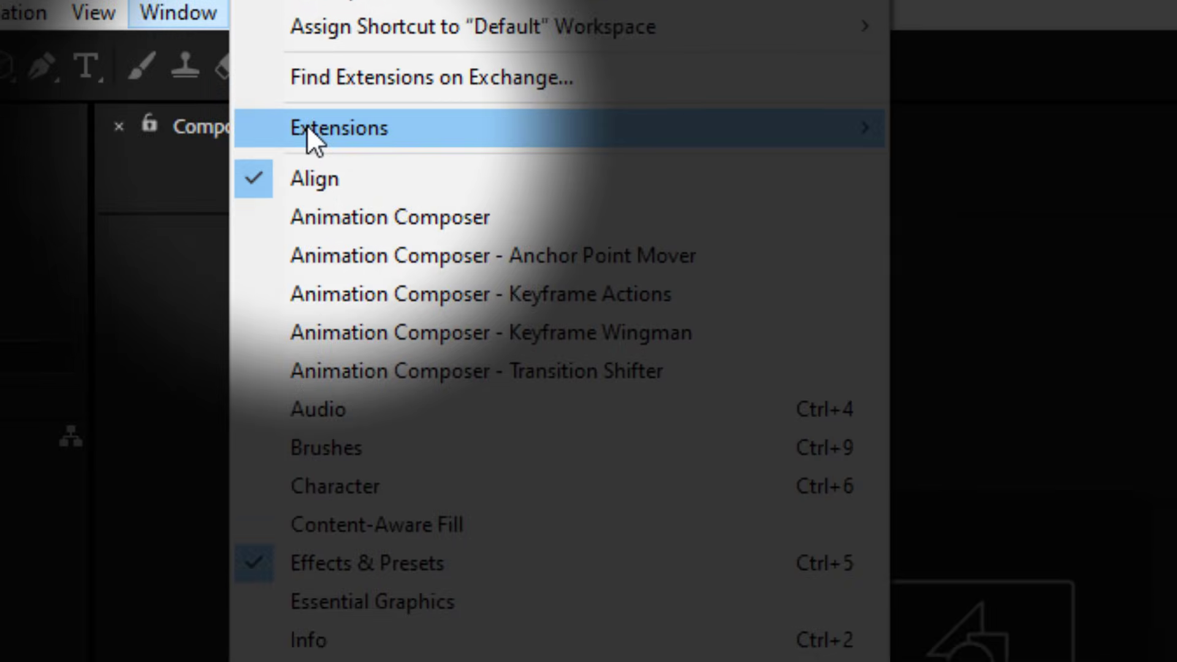
mouse_move(573, 131)
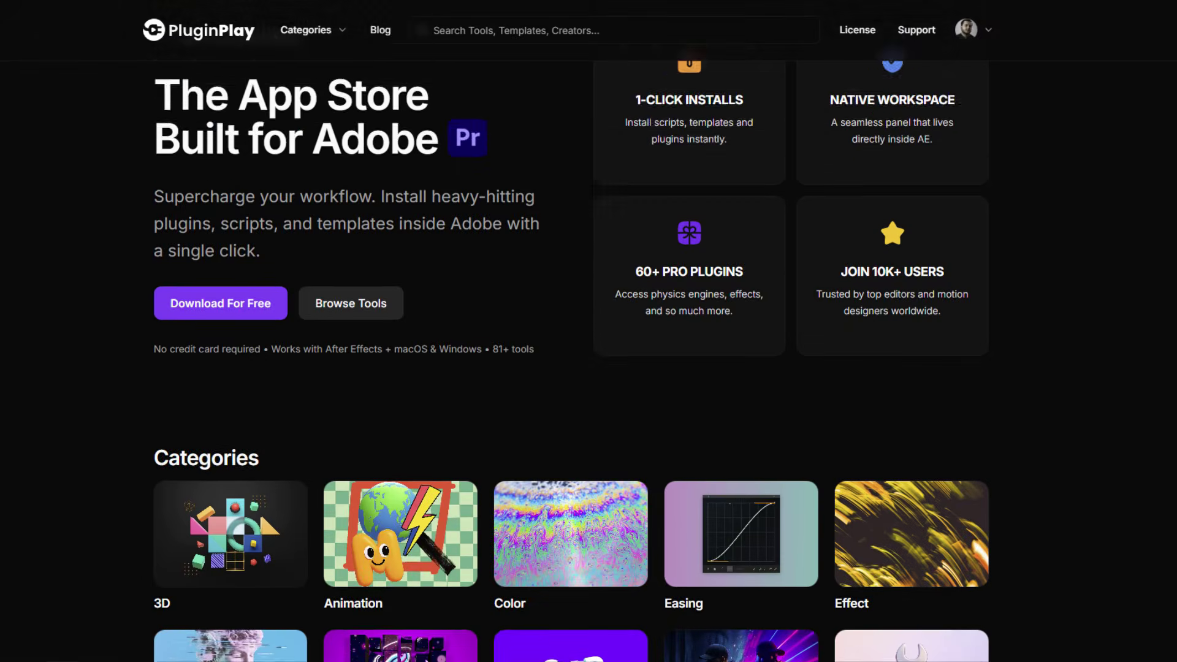
scroll(589, 343, "down", 3)
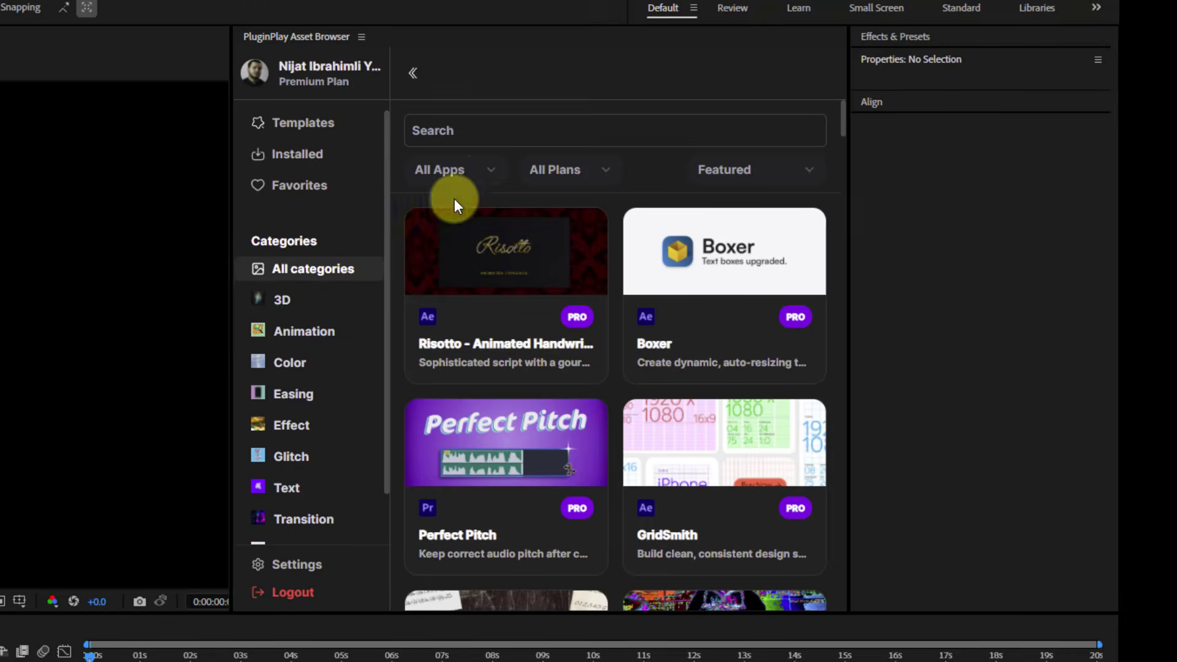
Review the asset browser's app, plan and sorting filters, keeping Featured, and look through categories such as 3D, Color, Easing, Glitch and Text.
left_click(440, 167)
left_click(555, 165)
left_click(796, 165)
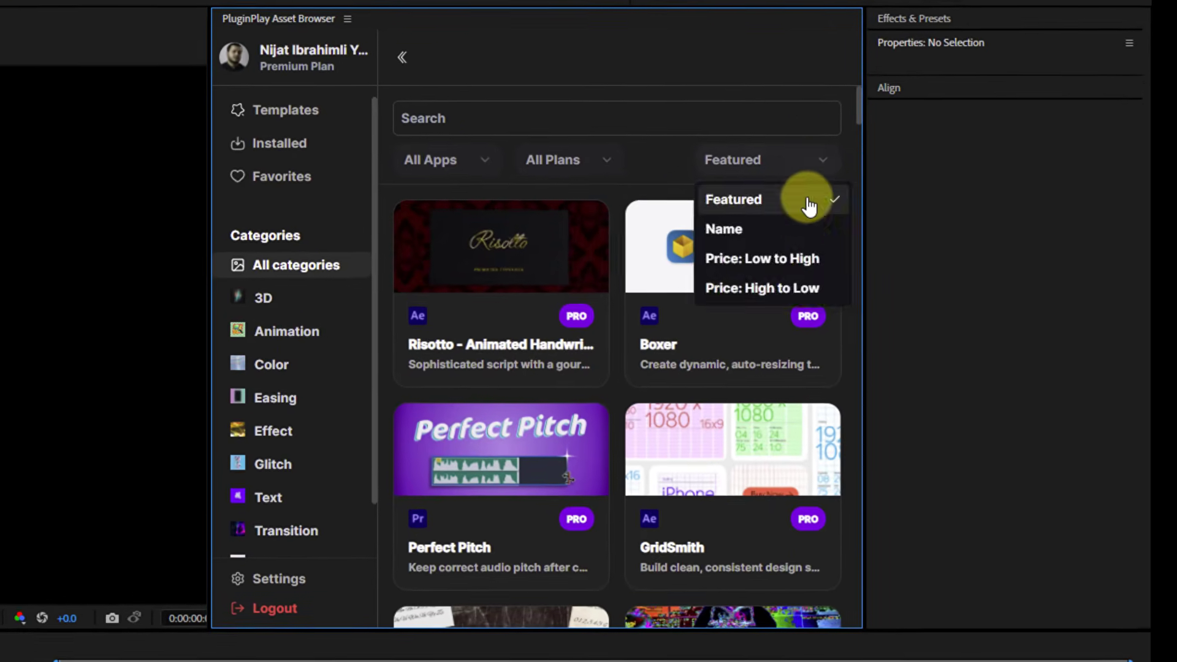
left_click(808, 200)
left_click(271, 299)
left_click(279, 364)
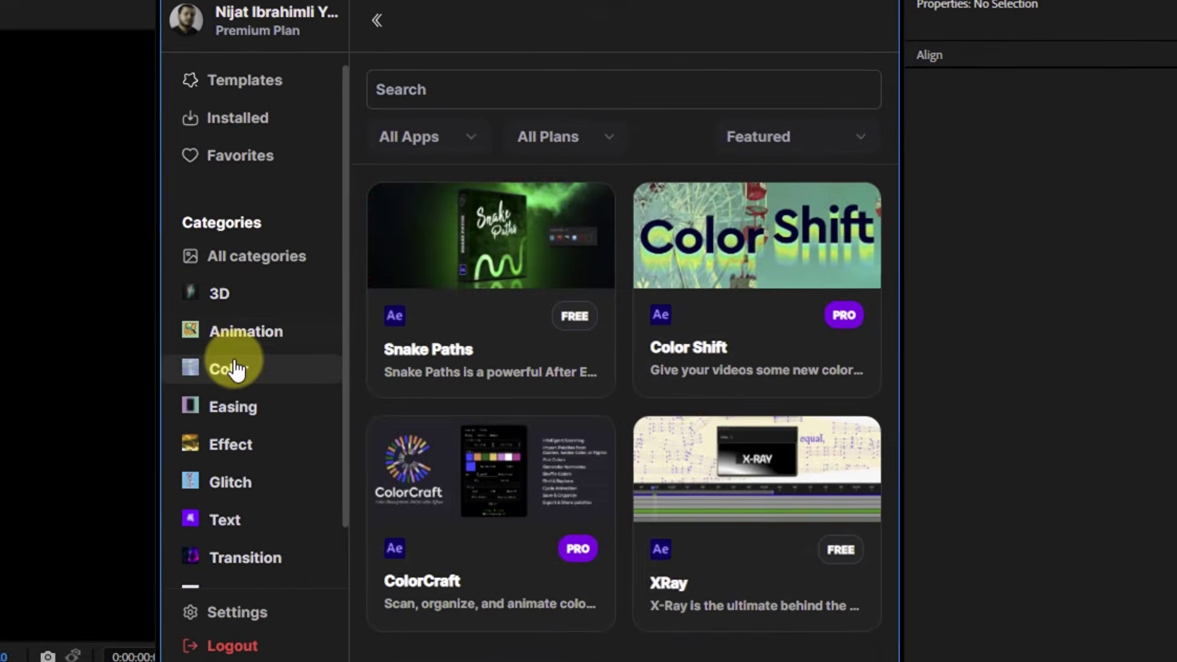
left_click(233, 407)
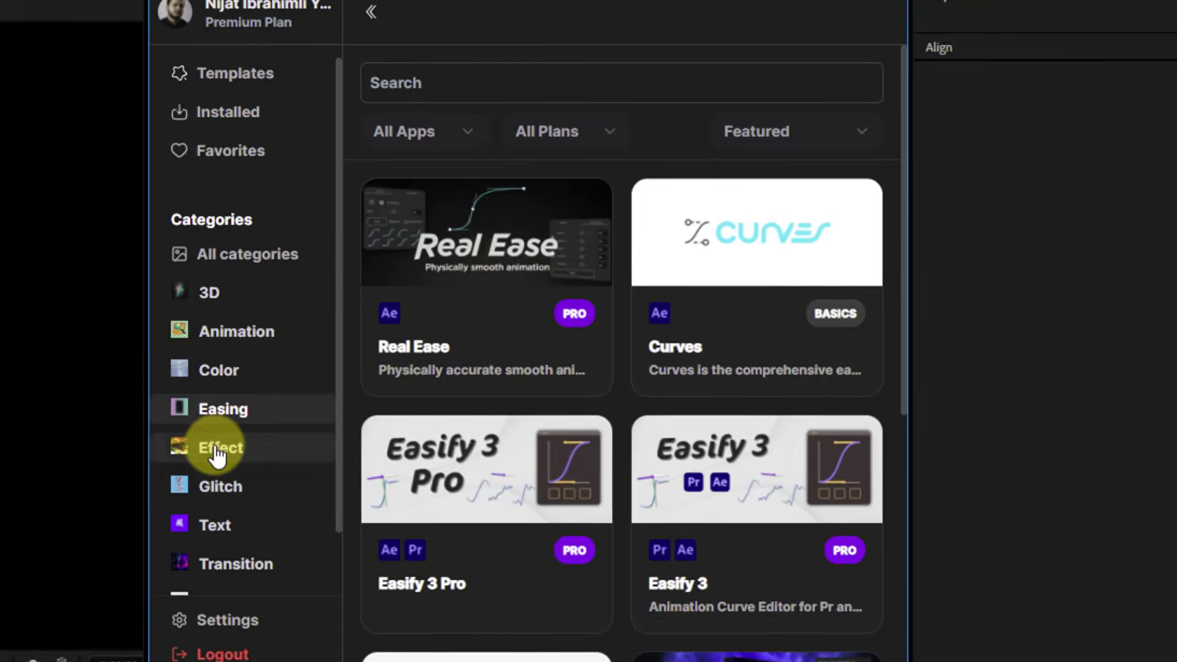
left_click(229, 482)
left_click(225, 519)
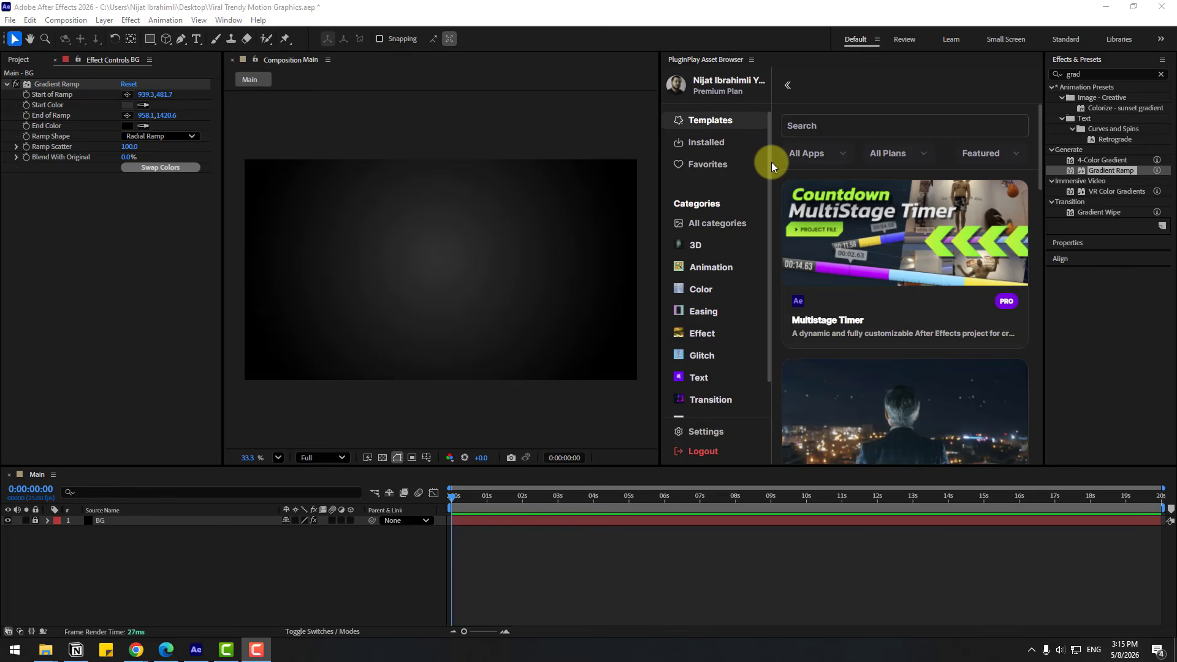
Browse the All categories, 3D, Animation and Color listings in the asset browser and view the details of Snake Paths.
left_click(700, 224)
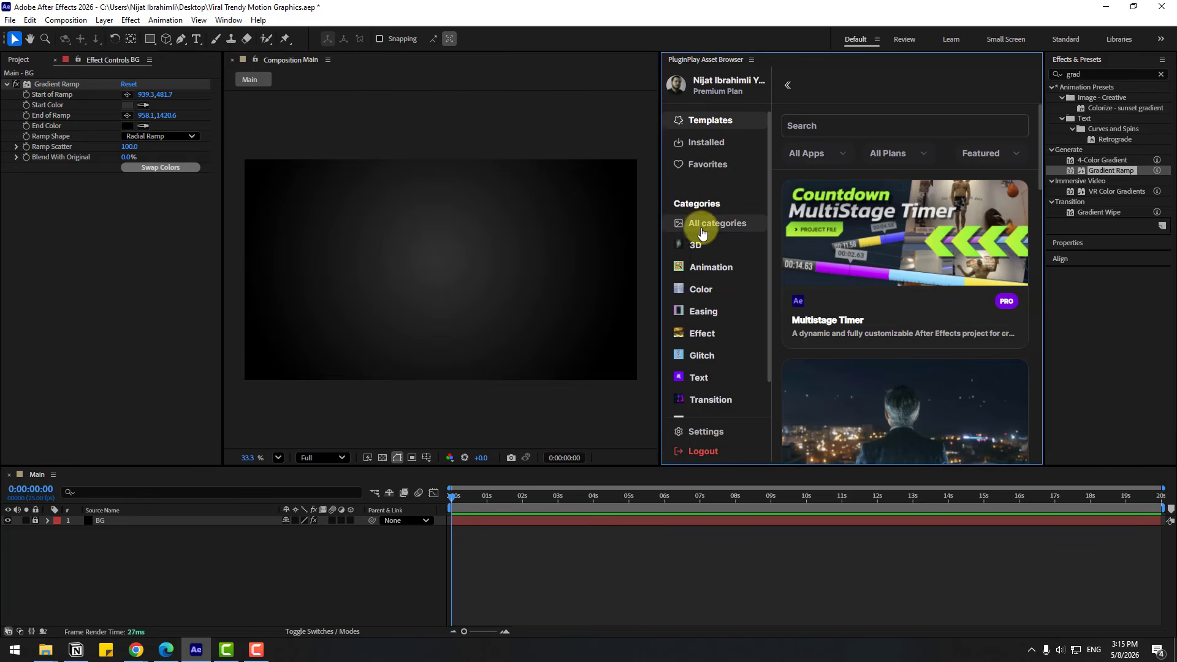
scroll(1031, 189, "down", 5)
scroll(1030, 196, "down", 6)
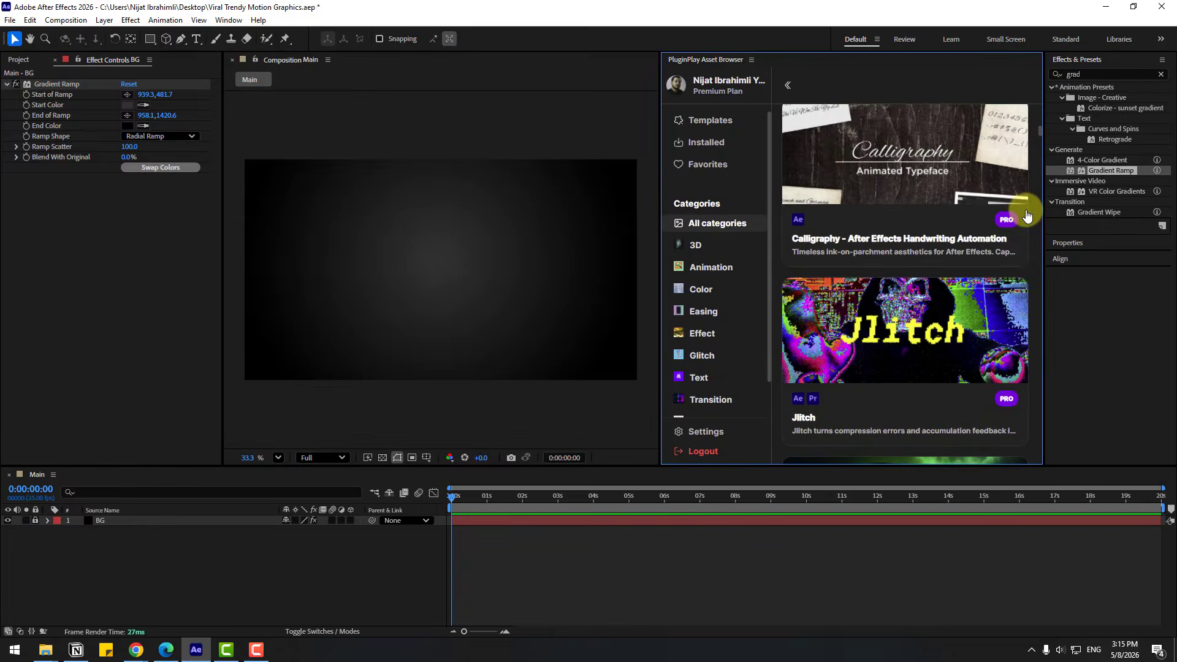
left_click(704, 248)
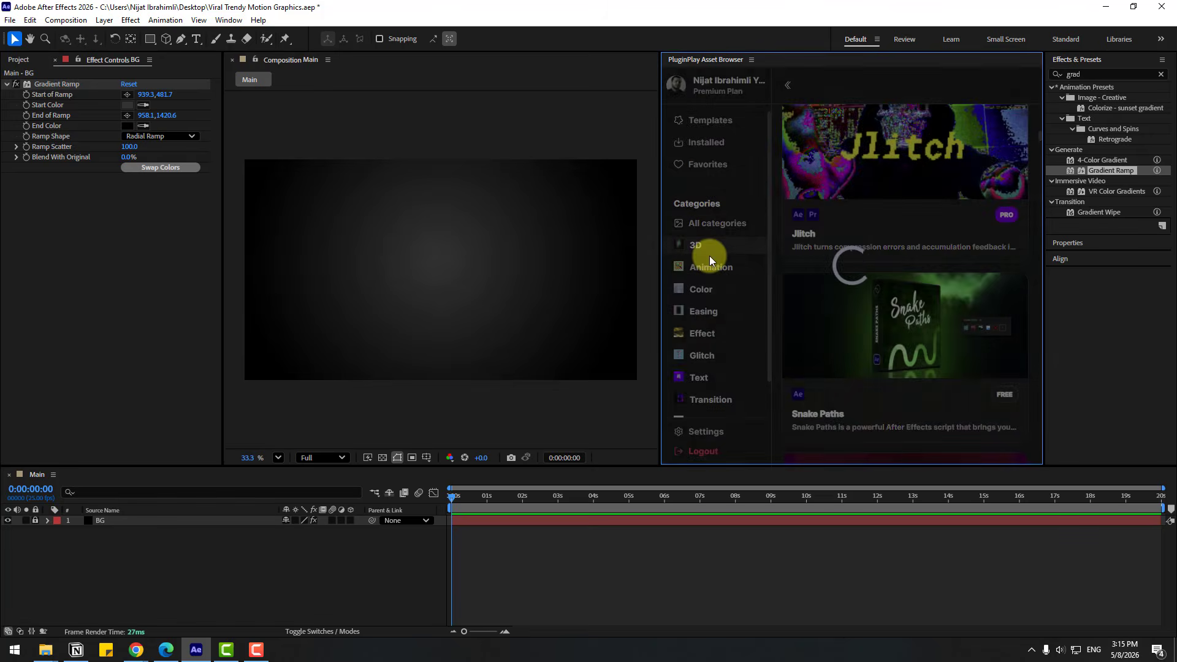
left_click(699, 274)
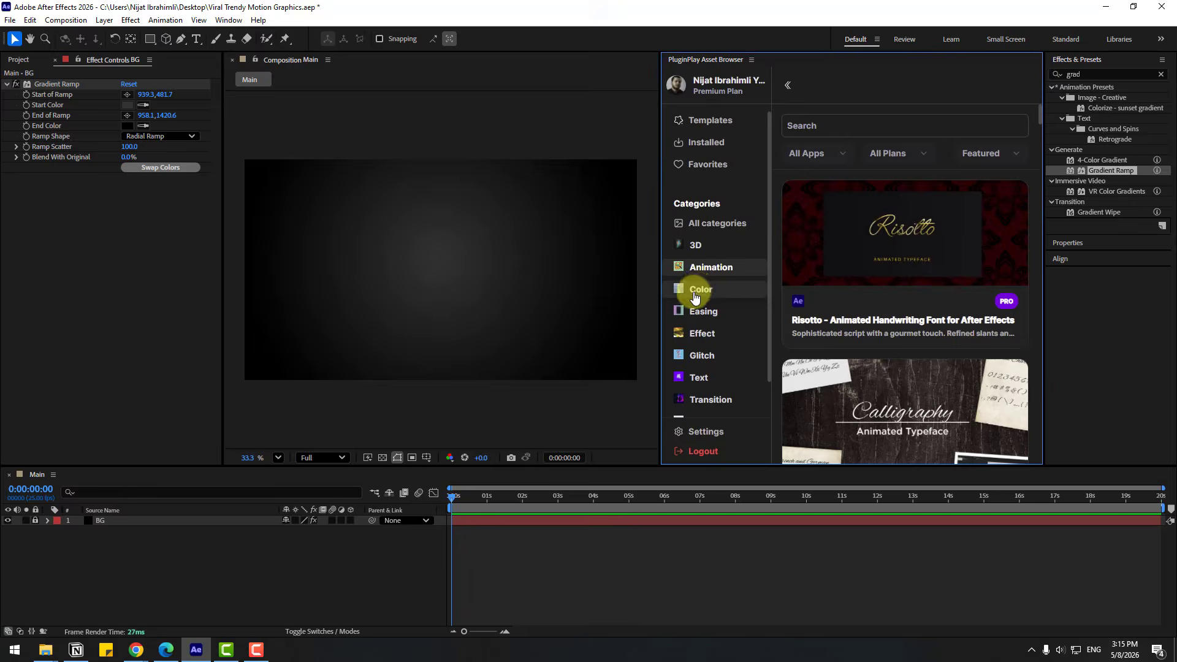
left_click(698, 288)
scroll(694, 362, "down", 1)
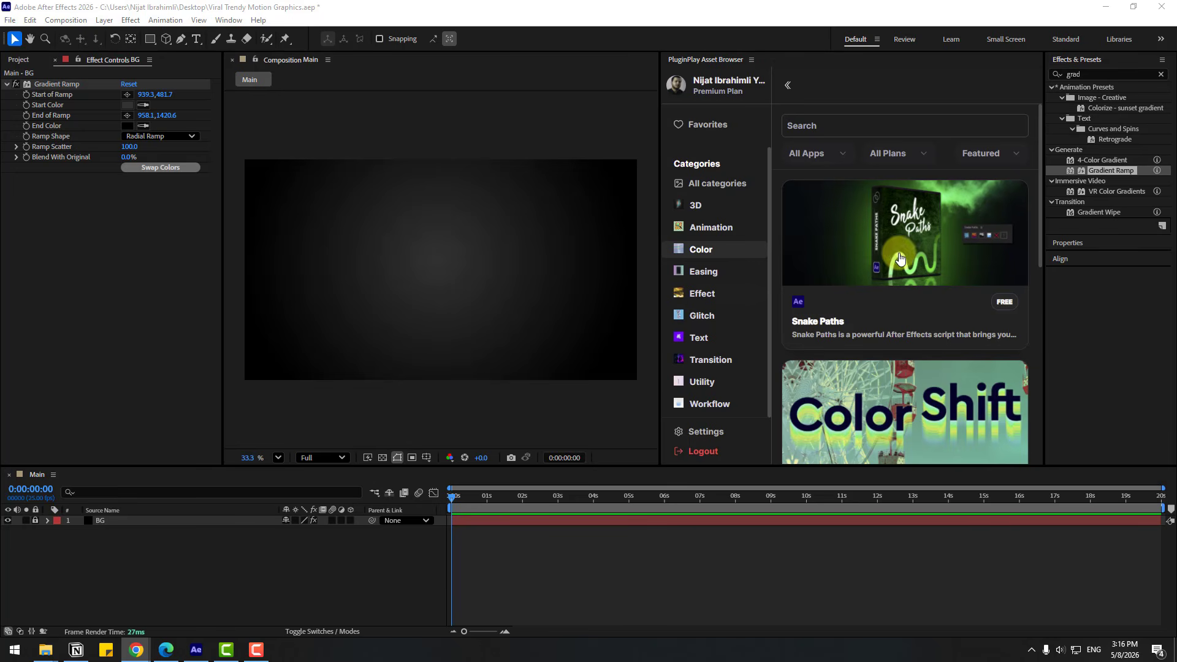
left_click(840, 251)
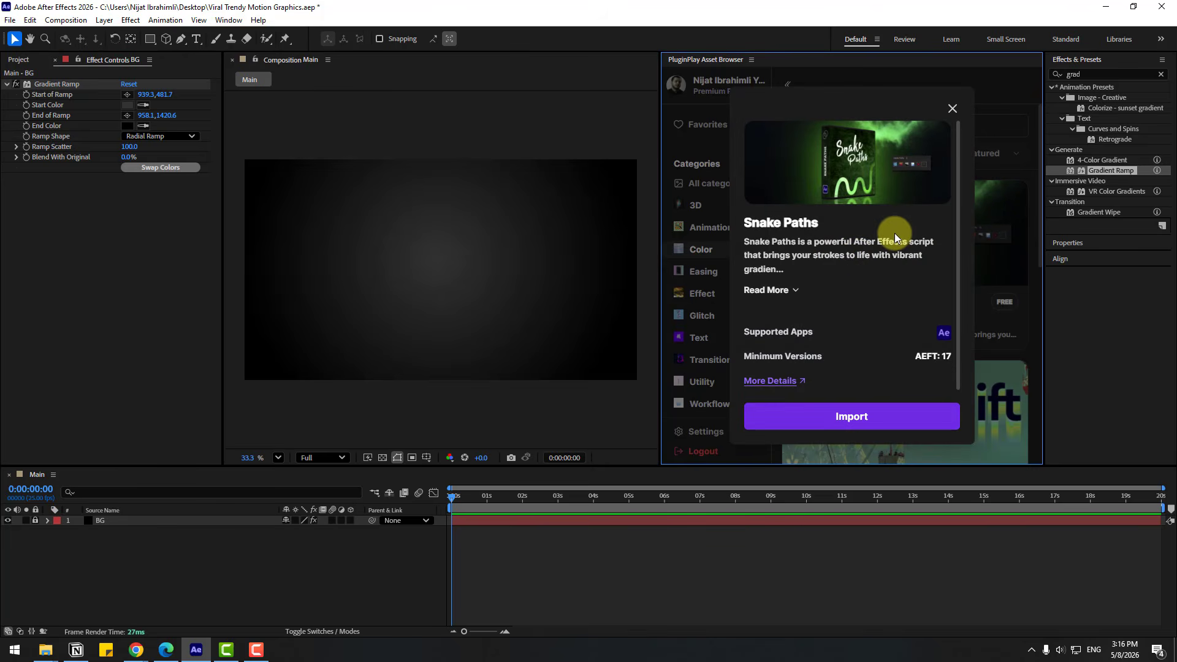
left_click(952, 108)
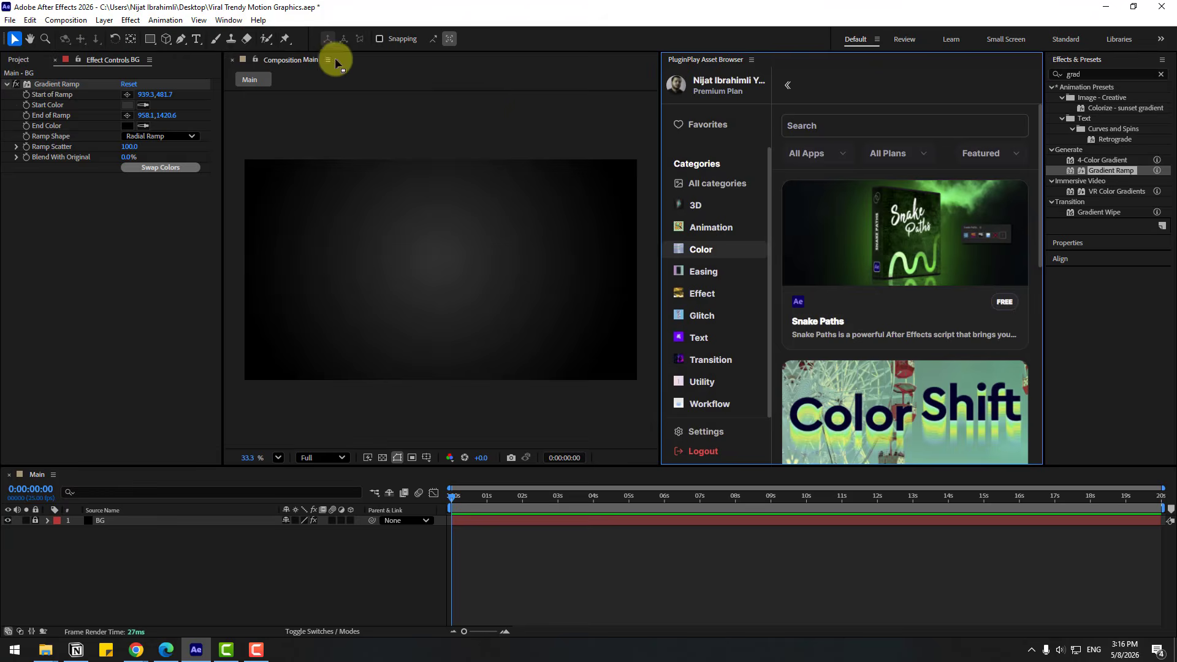
Clear the effects search and look through the FFX Pro Presets folder within the animation presets.
left_click(228, 20)
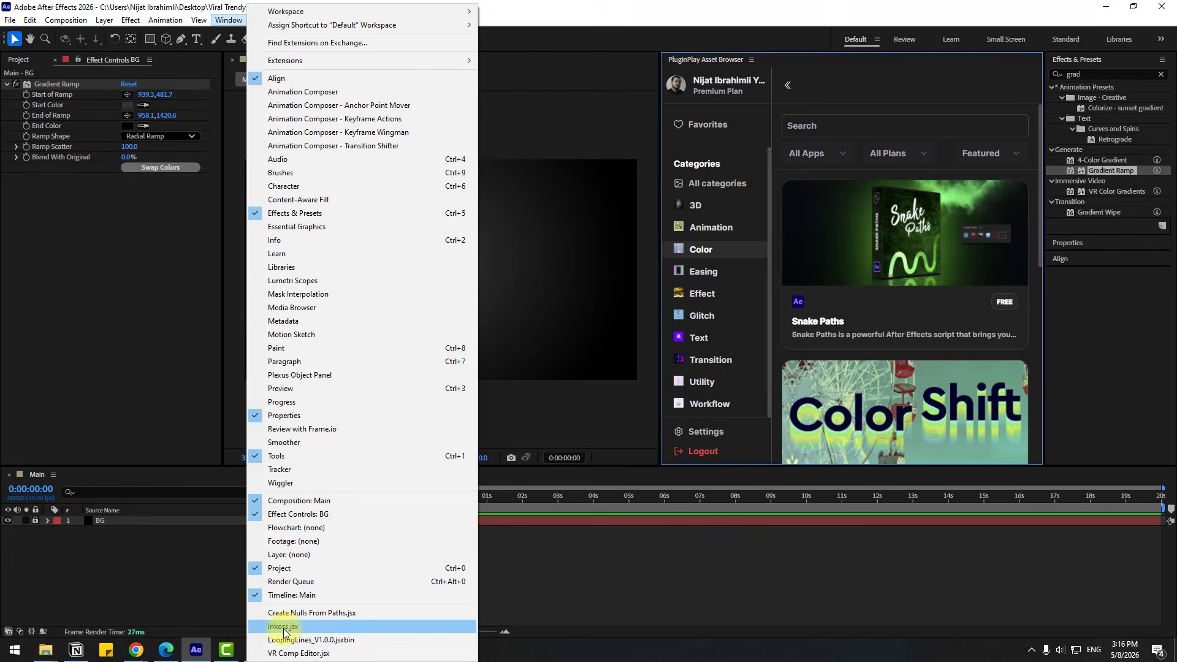
left_click(1161, 74)
left_click(1050, 87)
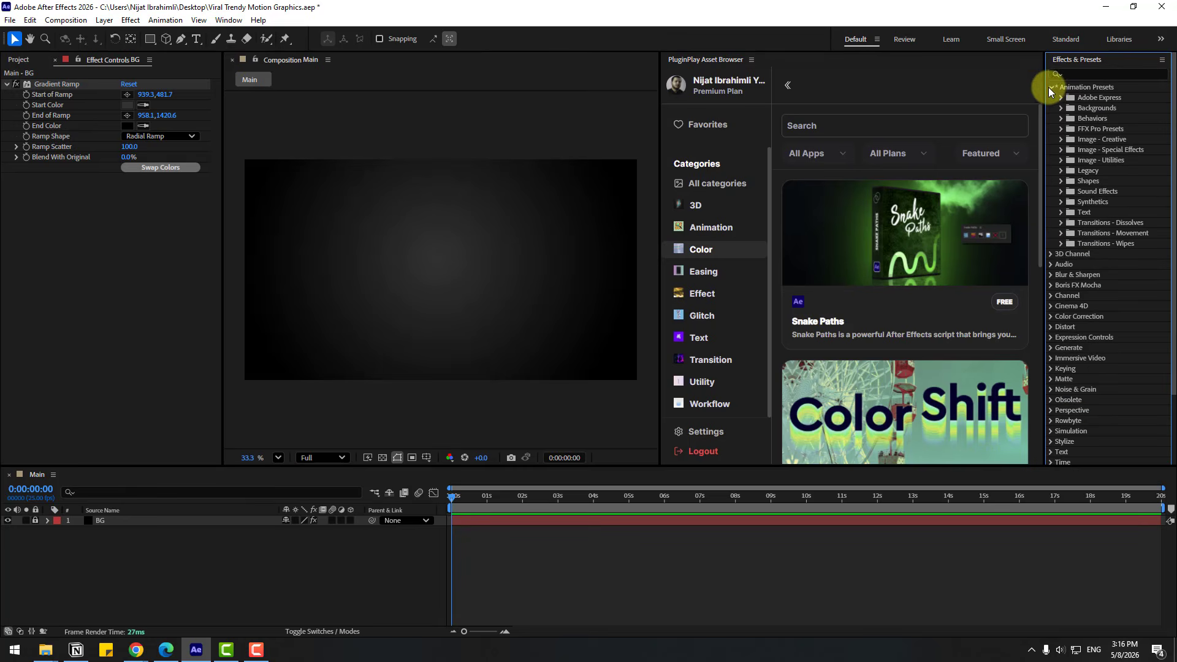
left_click(1064, 128)
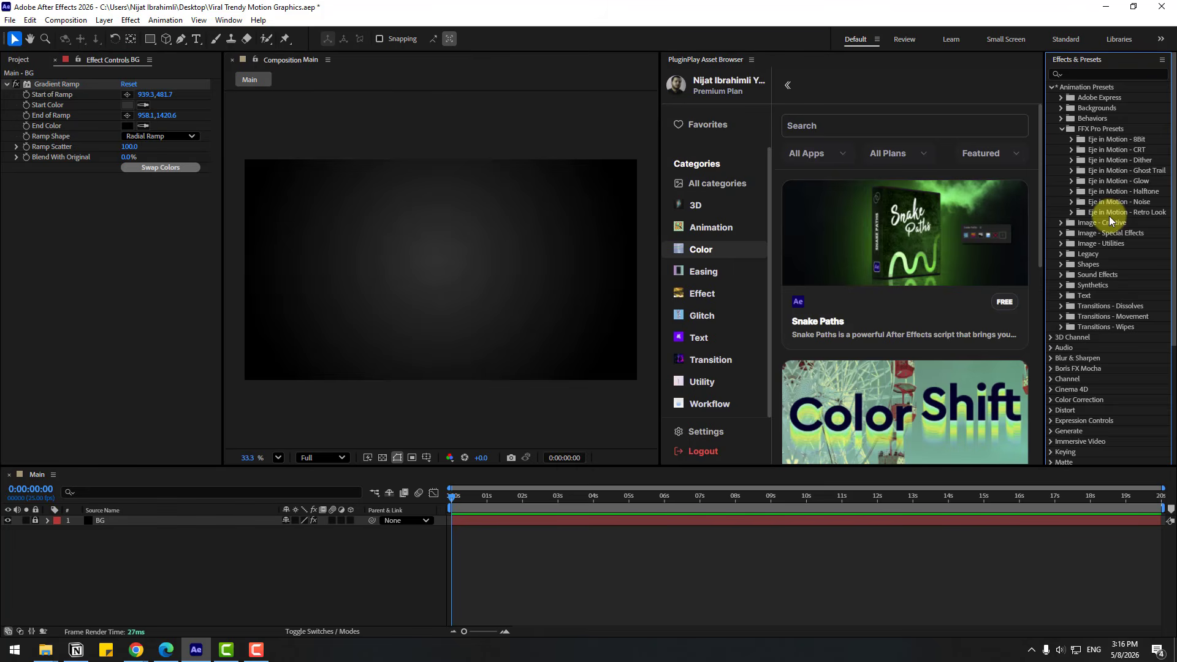
Open the Inkoss script and preview its Signature, Watson and Gabrielle handwriting fonts.
left_click(229, 20)
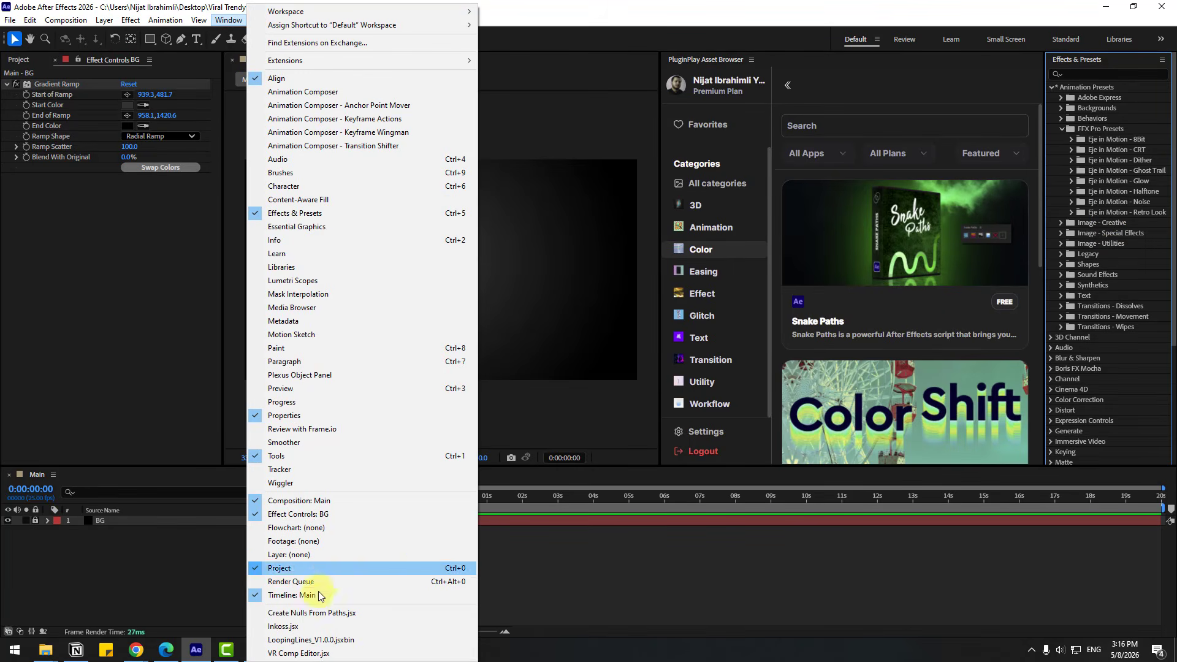
left_click(279, 626)
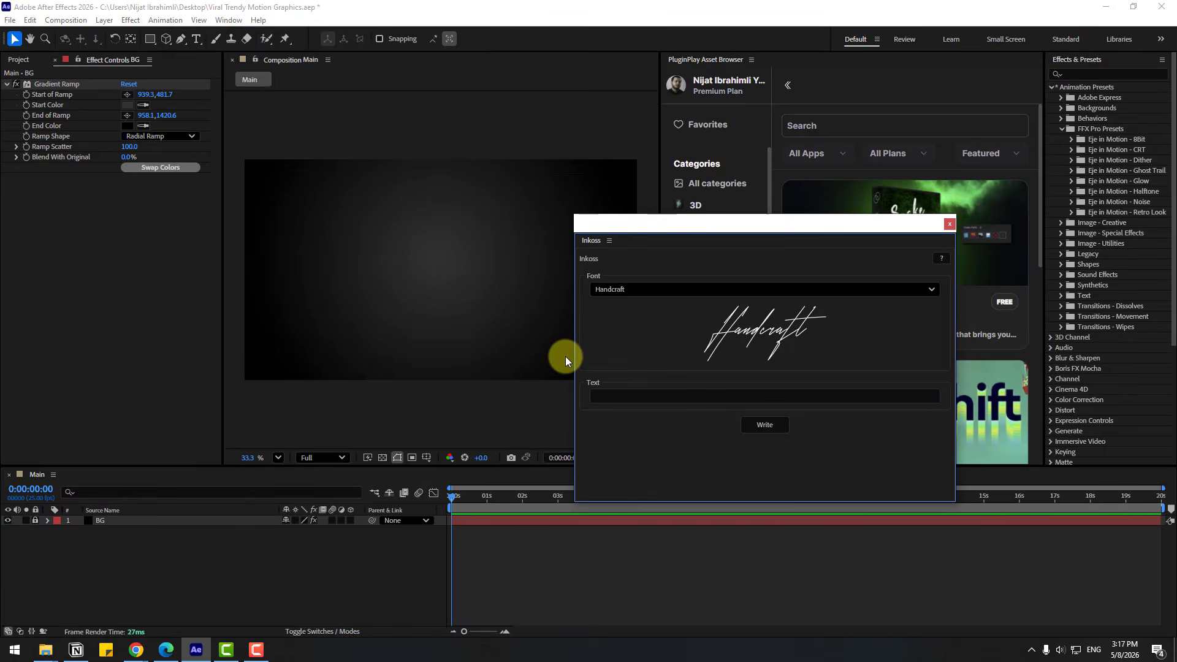
left_click(616, 287)
left_click(610, 315)
left_click(621, 290)
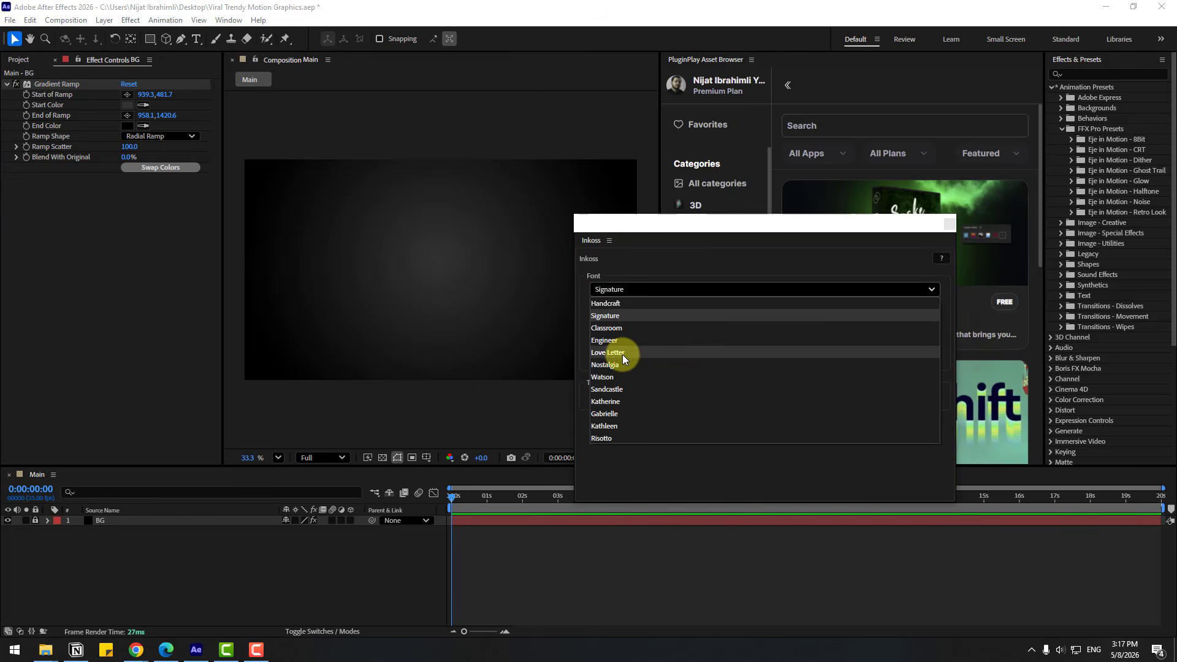
left_click(606, 376)
left_click(628, 290)
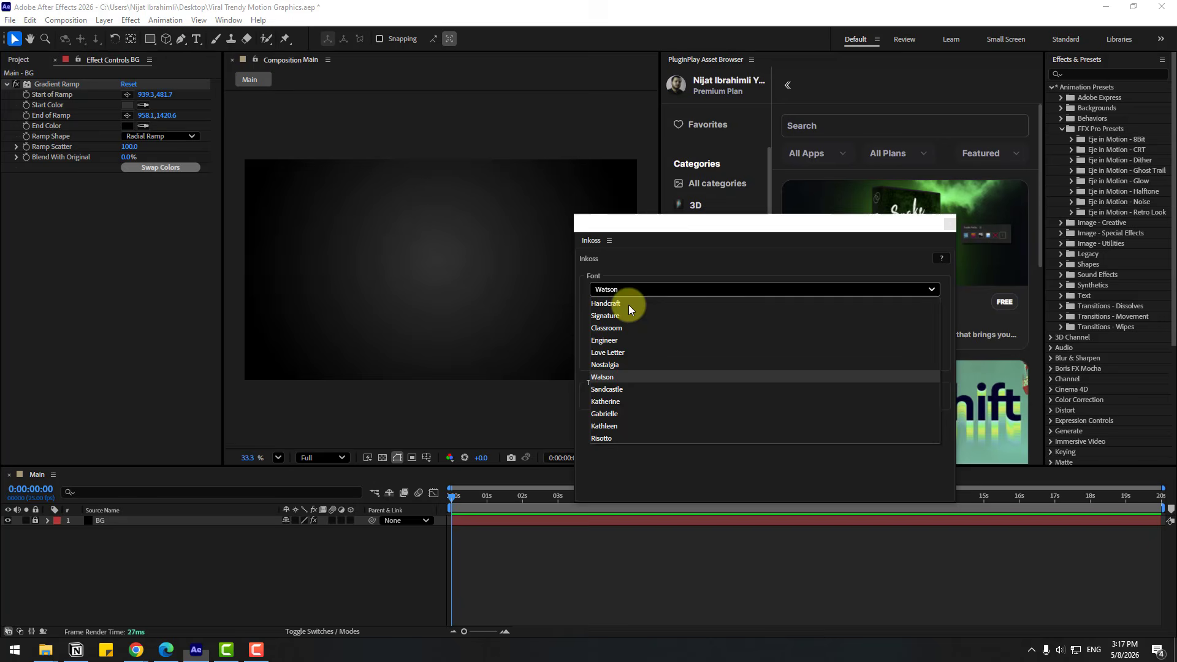
left_click(617, 413)
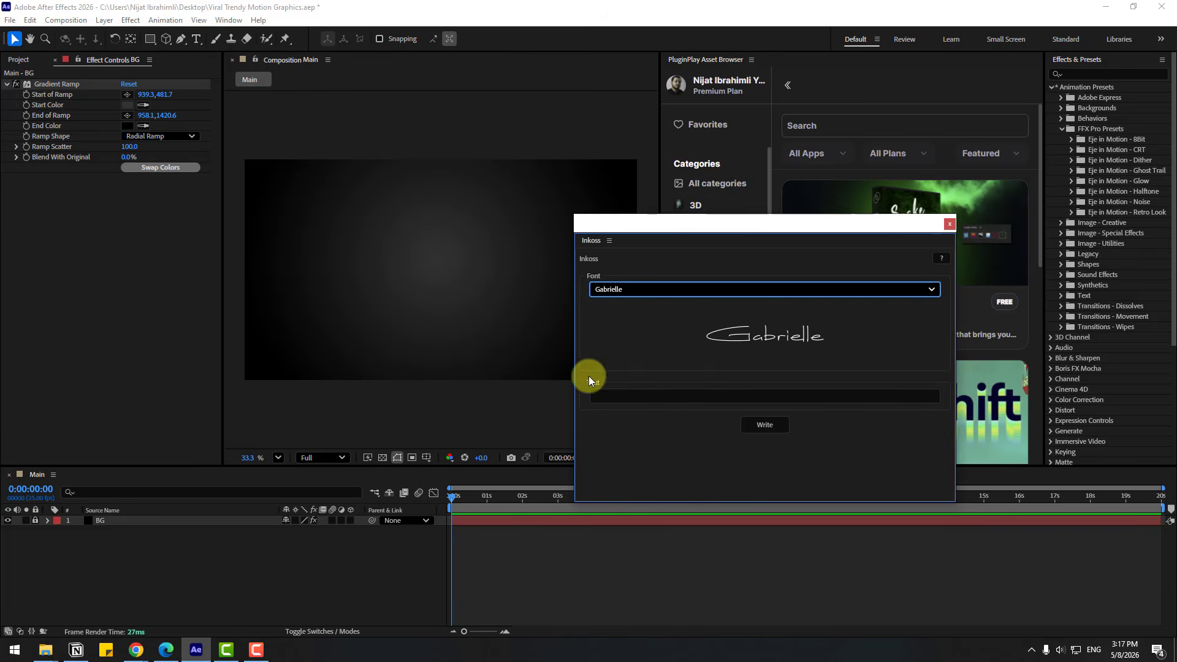
Write the text "Dream or Real" with Inkoss in the Engineer font and close the script window.
left_click(606, 397)
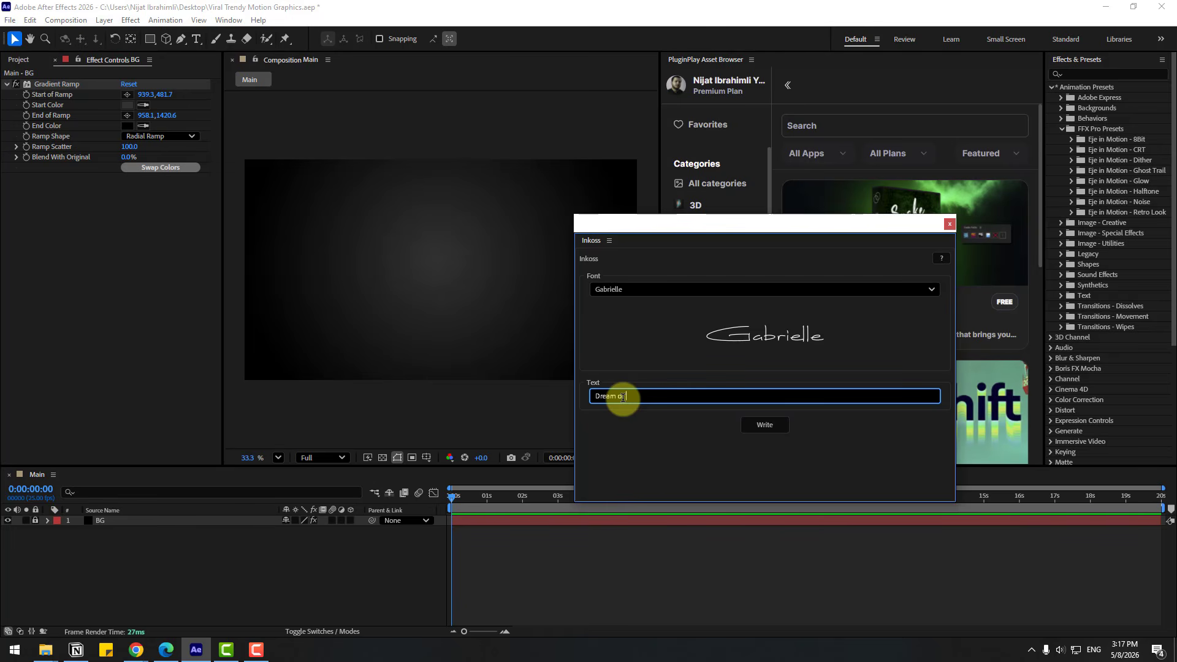
type("Dream or Real")
left_click(608, 288)
left_click(604, 355)
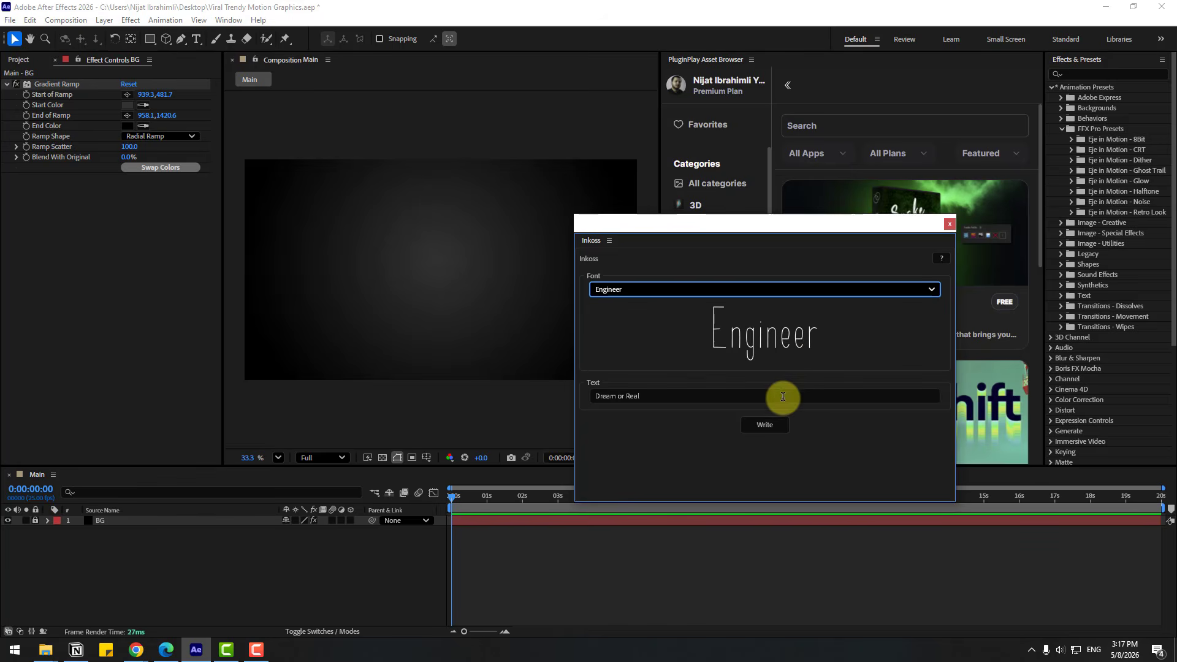
left_click(763, 424)
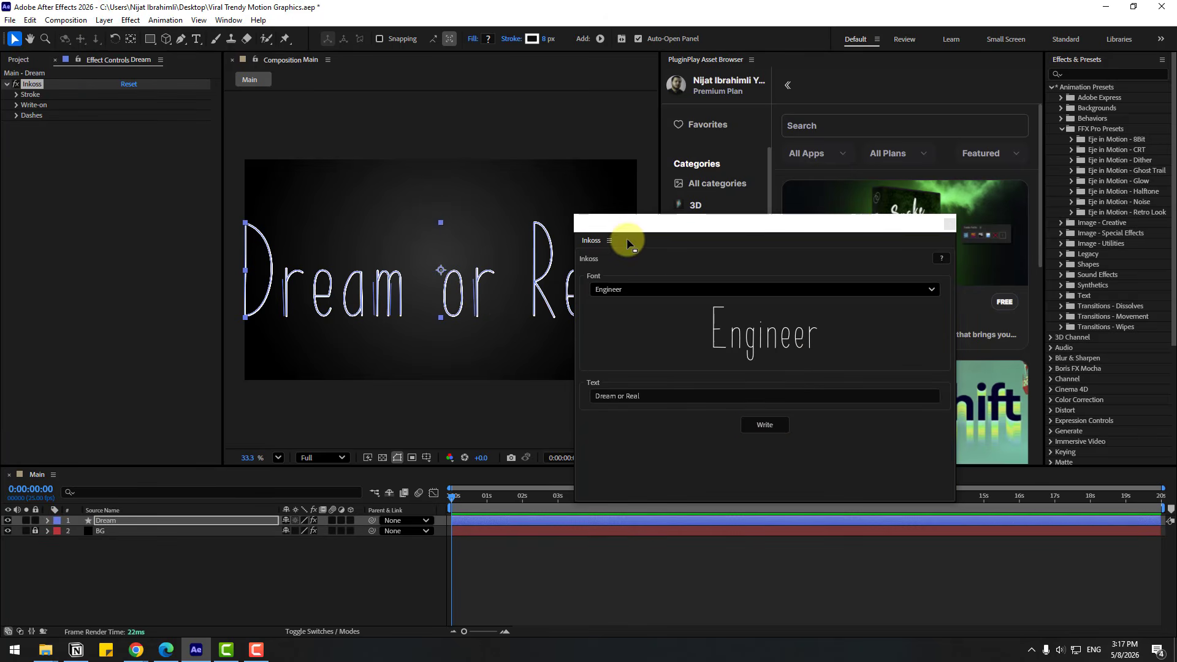
left_click(951, 245)
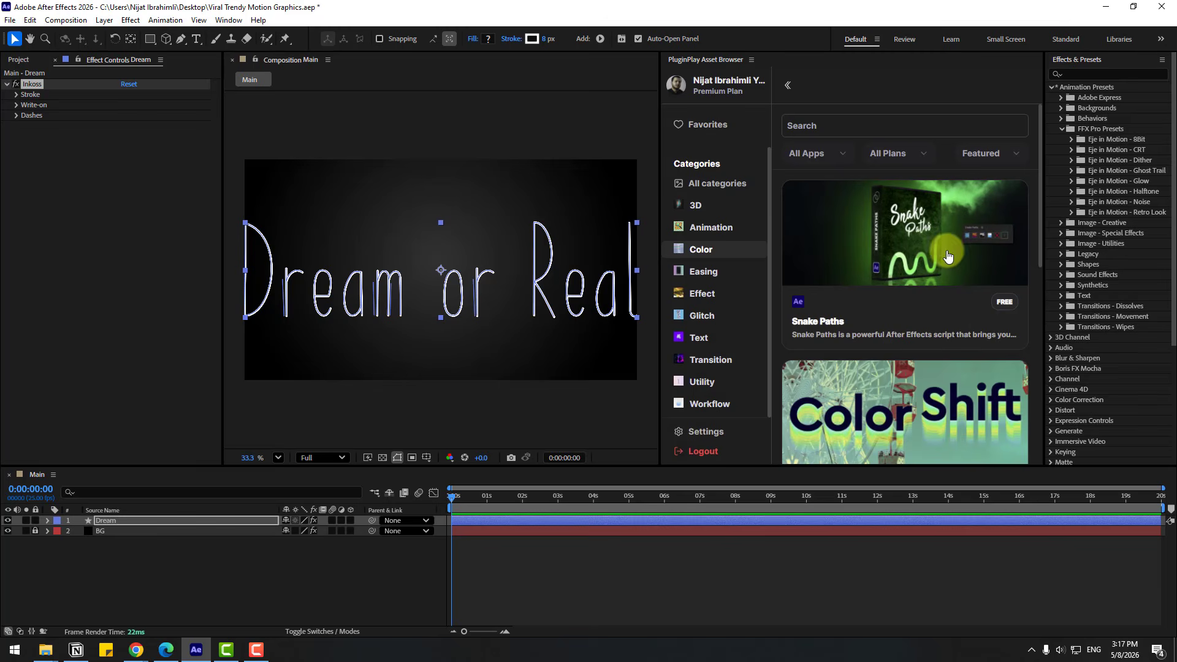
Keyframe the lettering's Write-on End from 0% at the start to 100% at 0:00:02:03 and preview the animation.
left_click(16, 105)
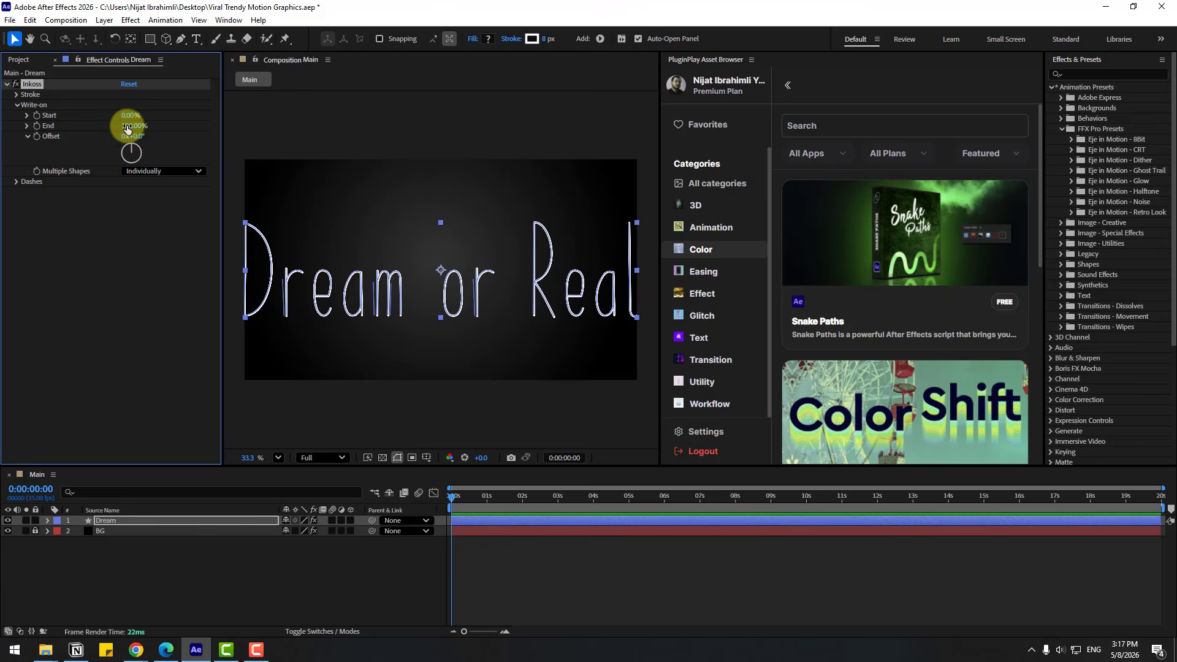
type("0")
key("Return")
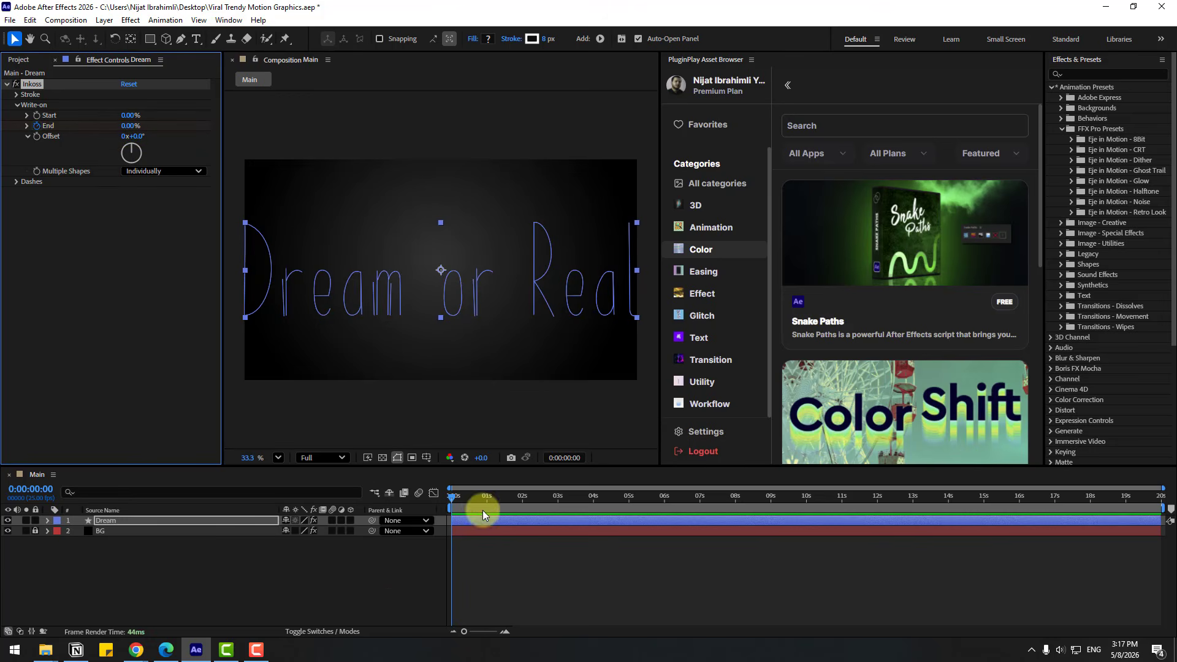
left_click_drag(482, 510, 527, 500)
left_click(128, 126)
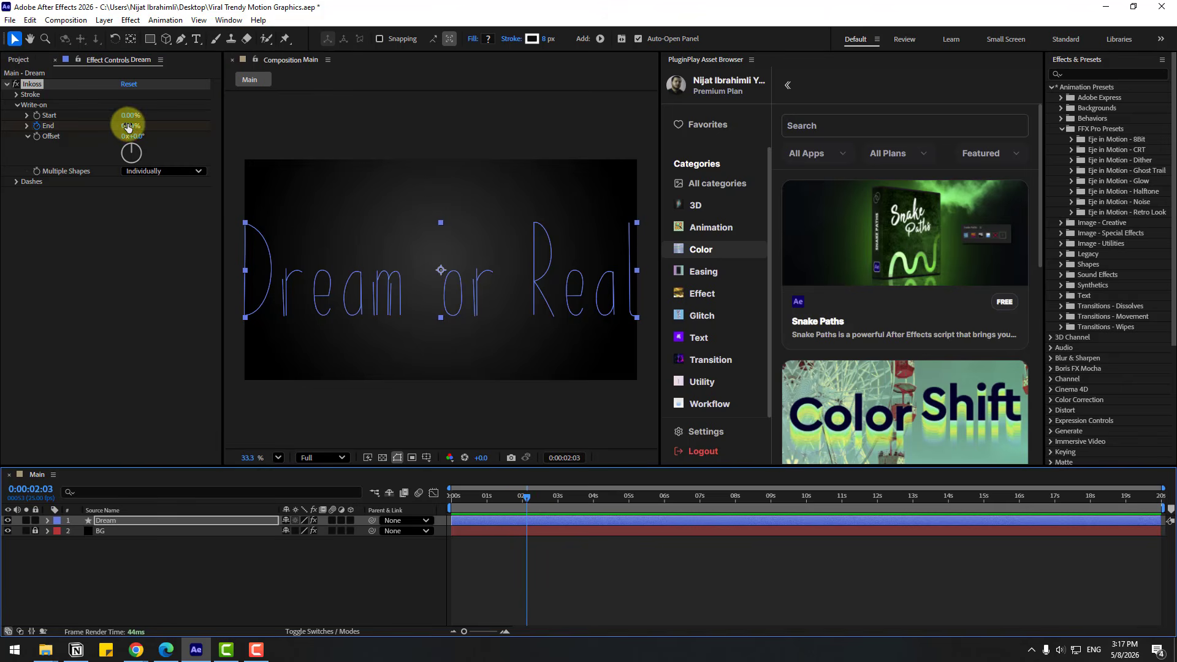
type("100")
key("Return")
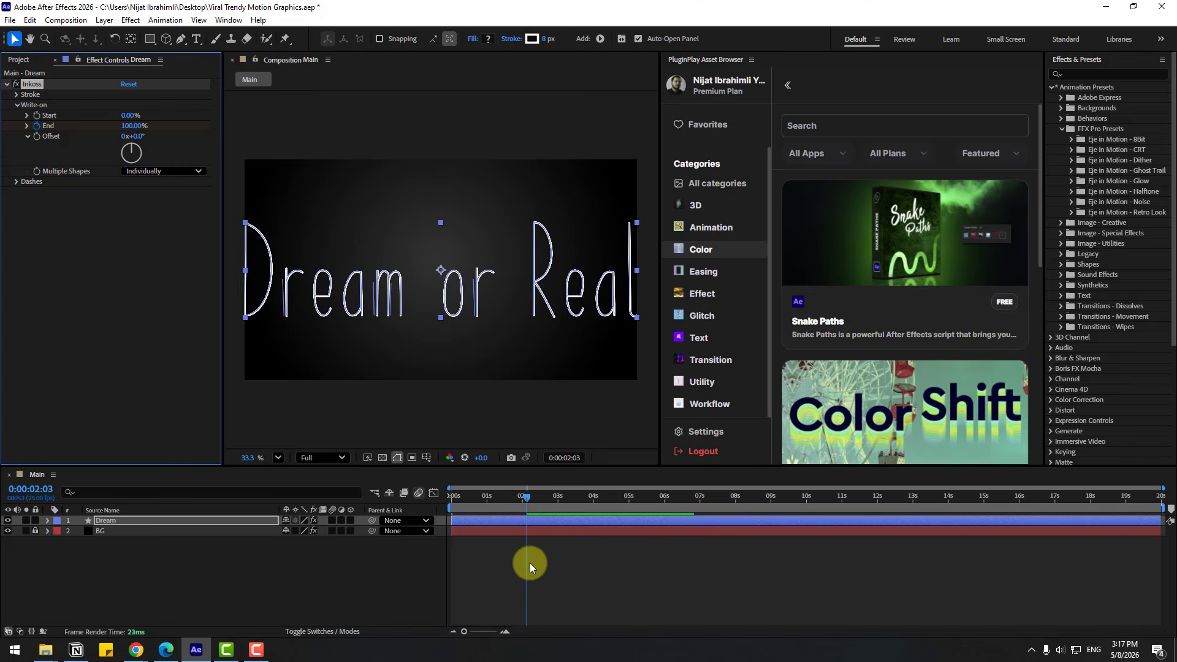
left_click(590, 588)
key("space")
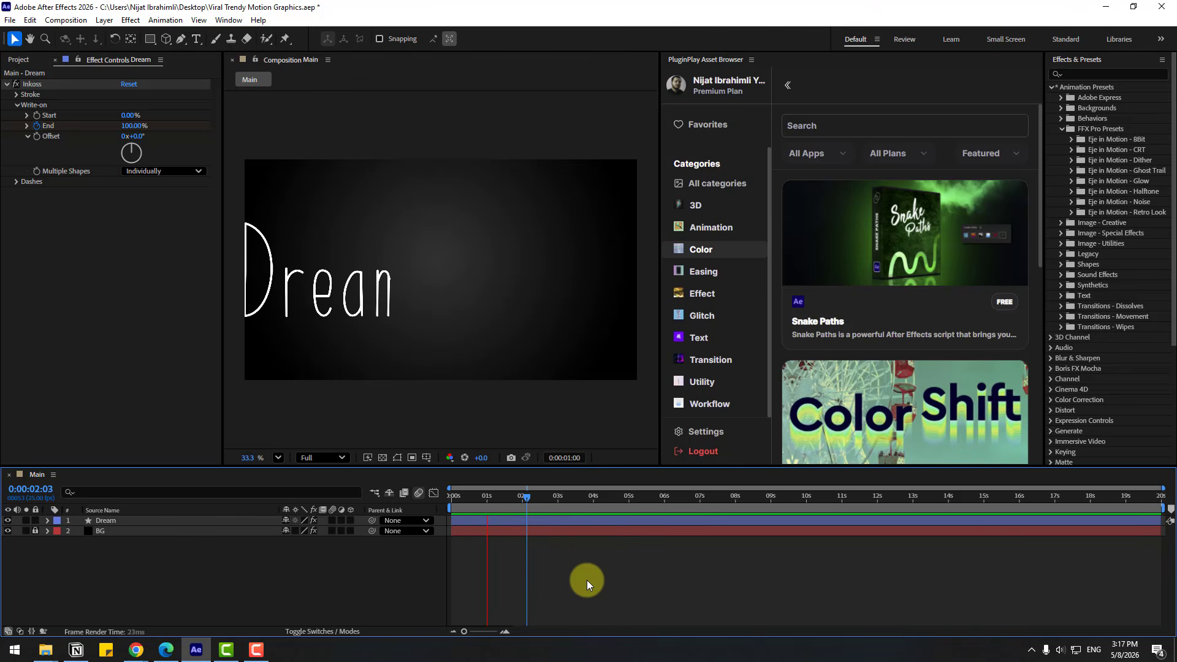
key("space")
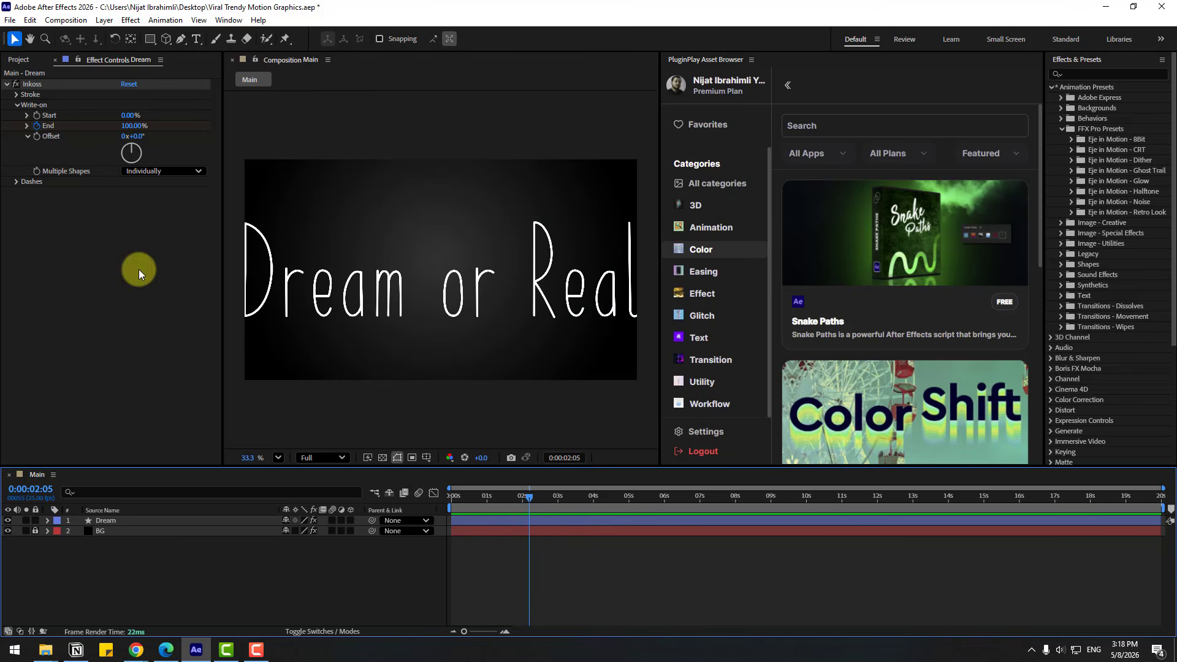
Try out the Inkoss stroke thickness and inspect its color settings without keeping any change.
left_click(18, 95)
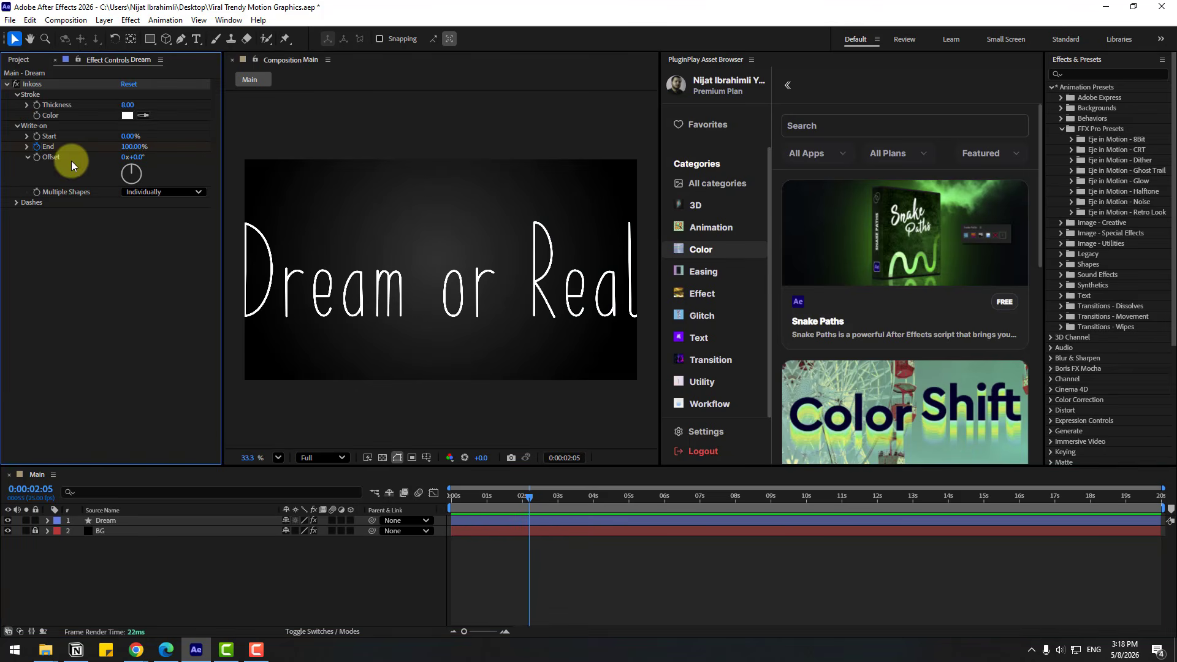
mouse_move(127, 105)
left_mouse_down()
mouse_move(136, 102)
mouse_move(86, 105)
mouse_move(252, 107)
mouse_move(156, 116)
left_mouse_up()
left_click(125, 117)
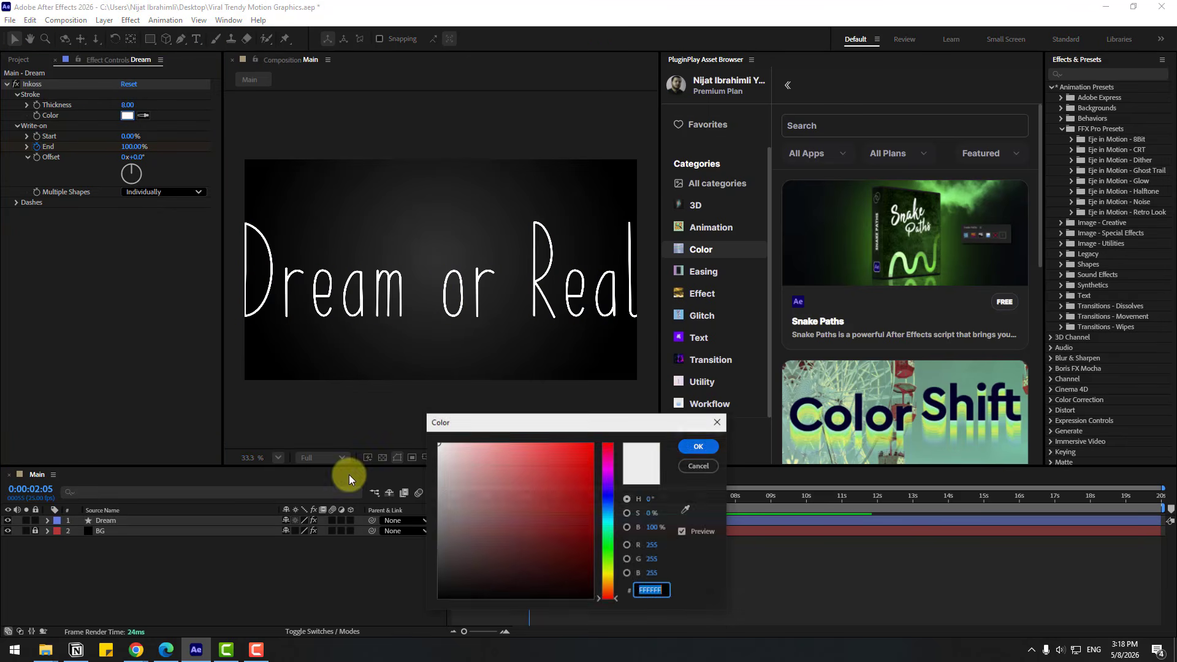
mouse_move(444, 496)
left_mouse_down()
mouse_move(559, 518)
mouse_move(488, 498)
left_mouse_up()
key("Escape")
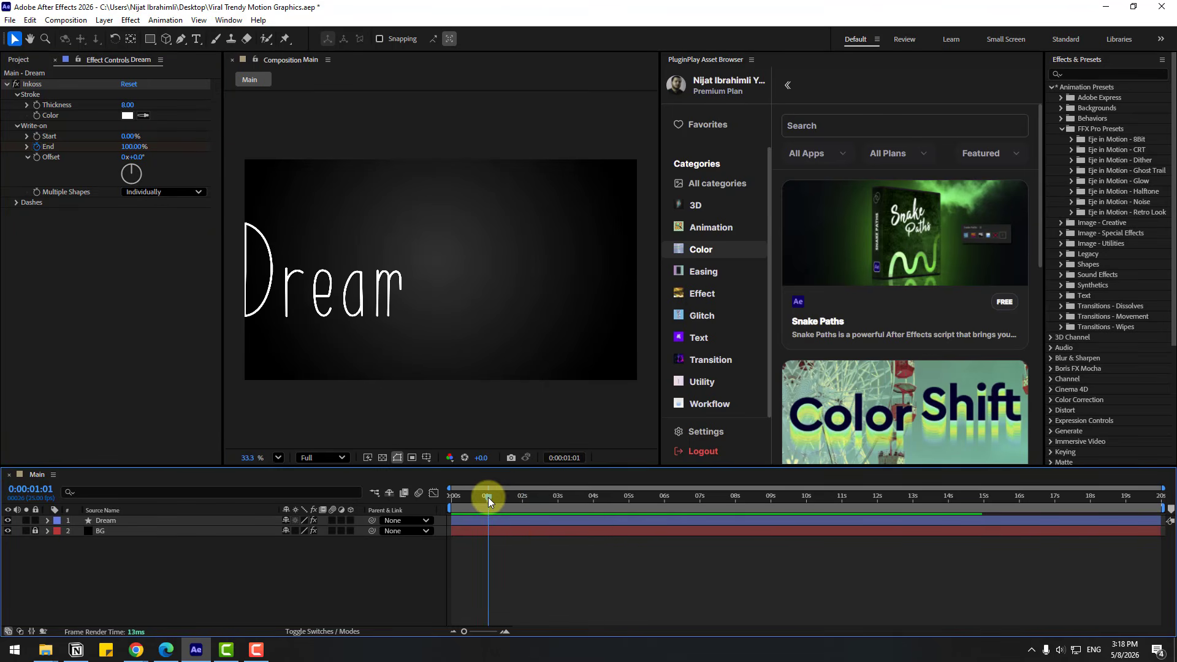
Try a Write-on Offset of 35° on the lettering at 0:00:01:01 and restore it.
left_click_drag(136, 158, 159, 157)
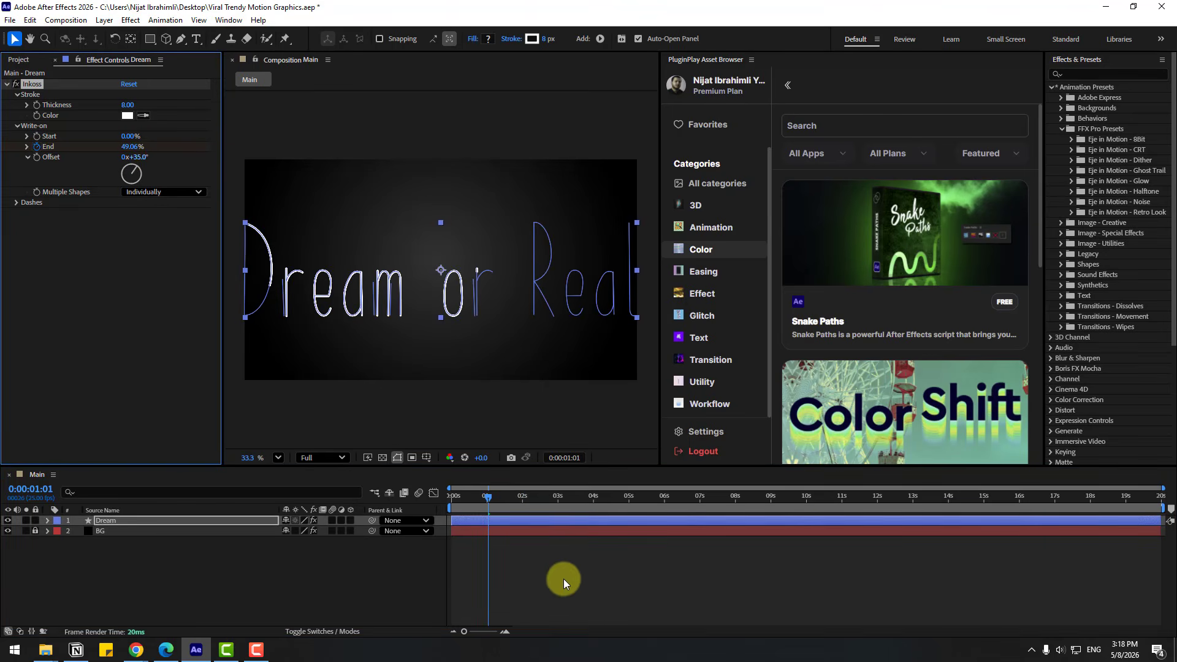
left_click(563, 578)
left_click_drag(474, 495, 529, 498)
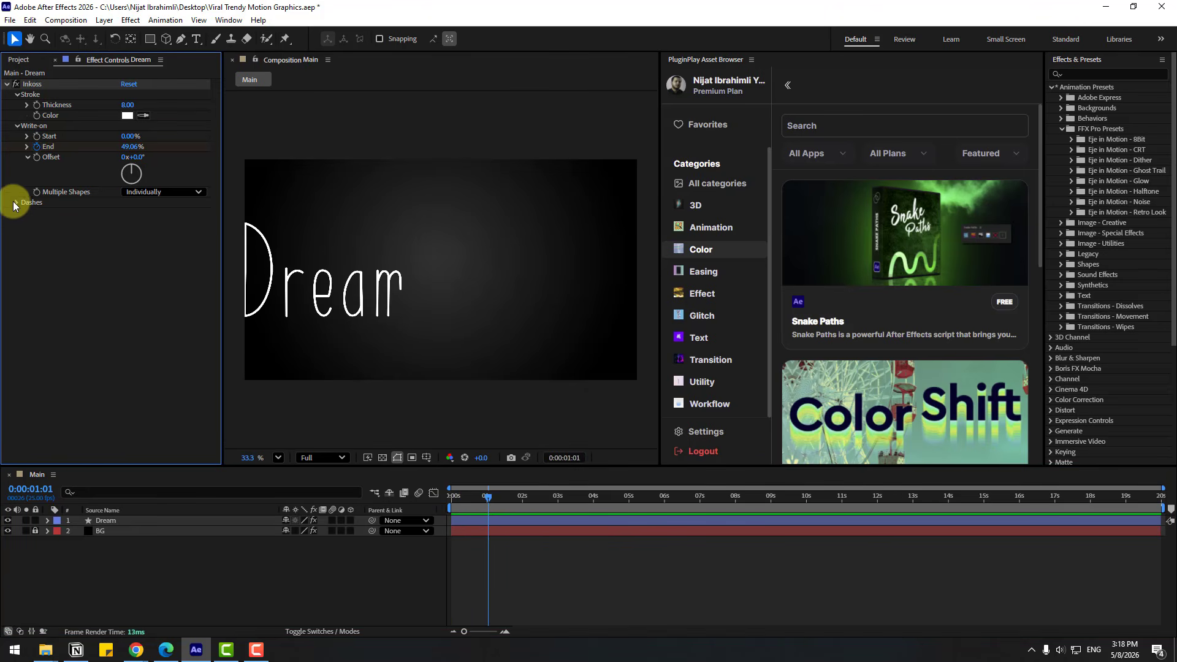
Try the Inkoss Dashes settings on the lettering, including a Gap of 69, and undo the changes.
left_click(16, 203)
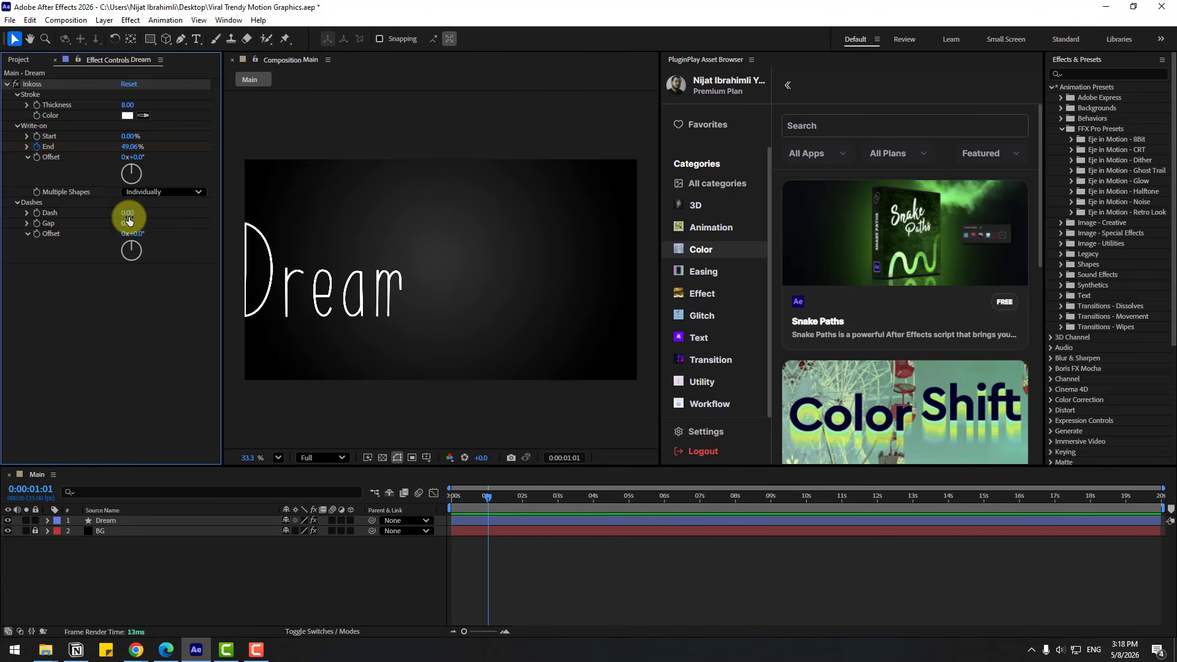
left_click_drag(129, 216, 276, 223)
key("ctrl+z")
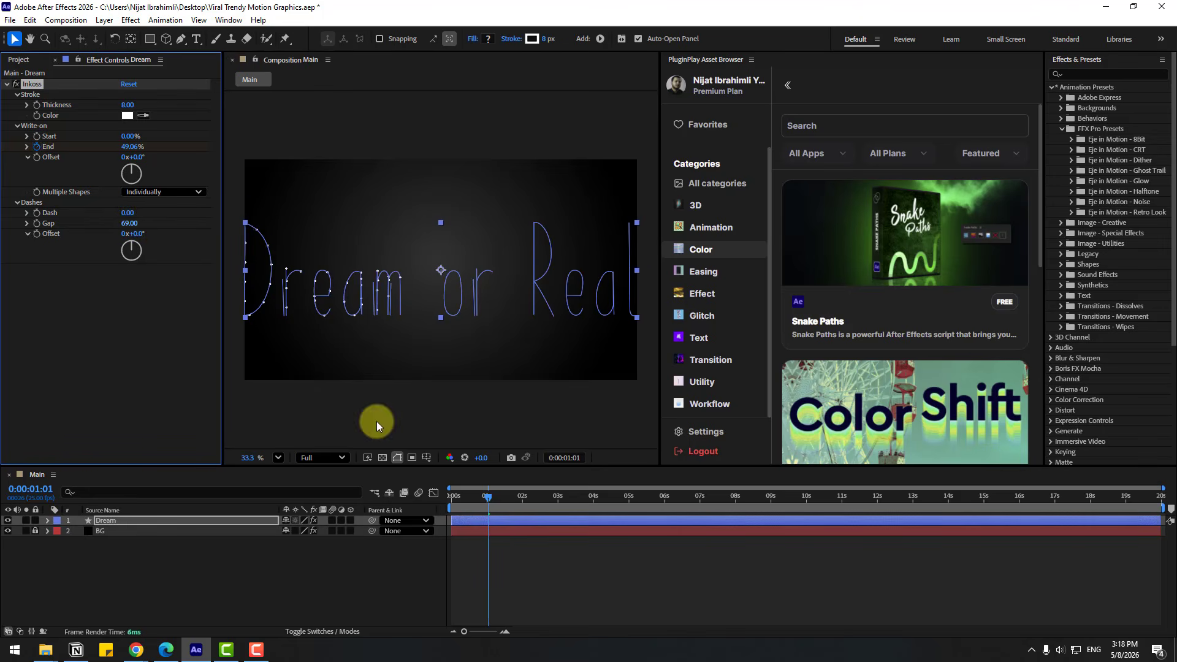
left_click(569, 565)
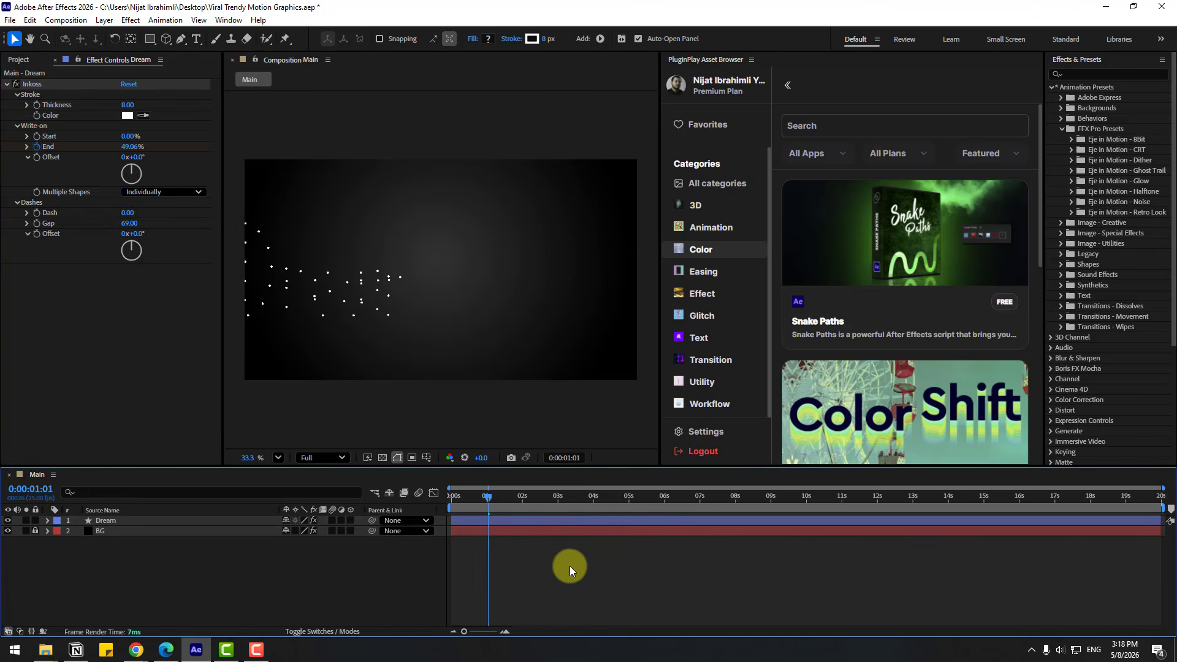
left_click(513, 495)
key("ctrl+z")
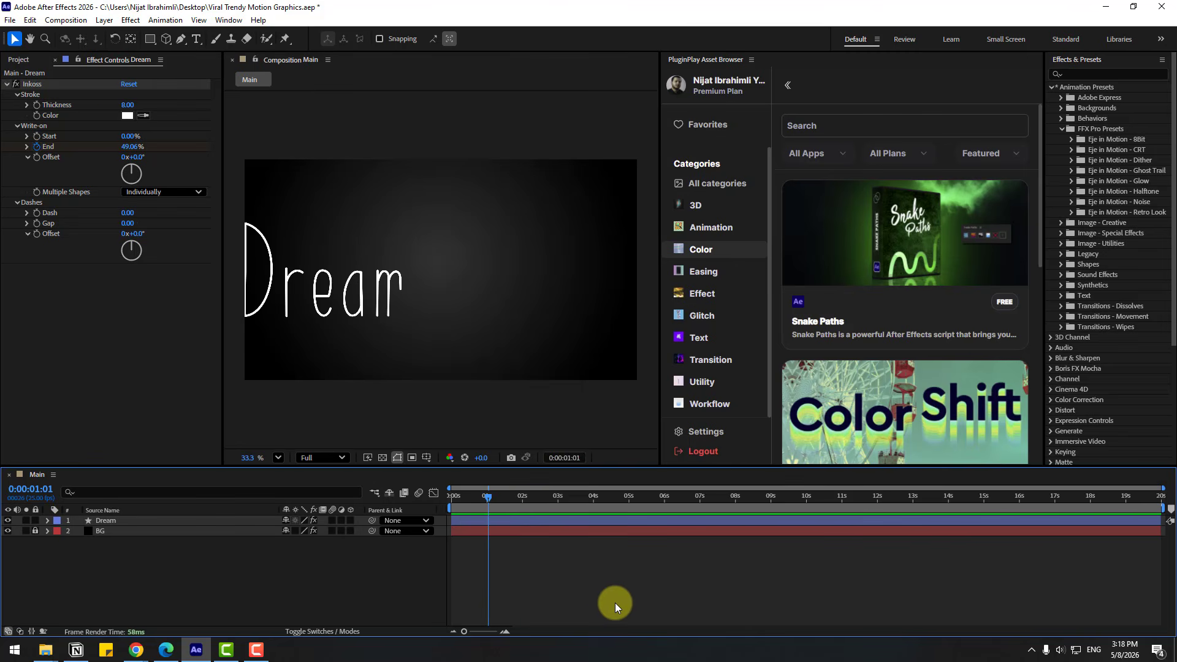
Make the Dream layer 3D and enlarge the composition view, fitting it up to 100%.
left_click(105, 524)
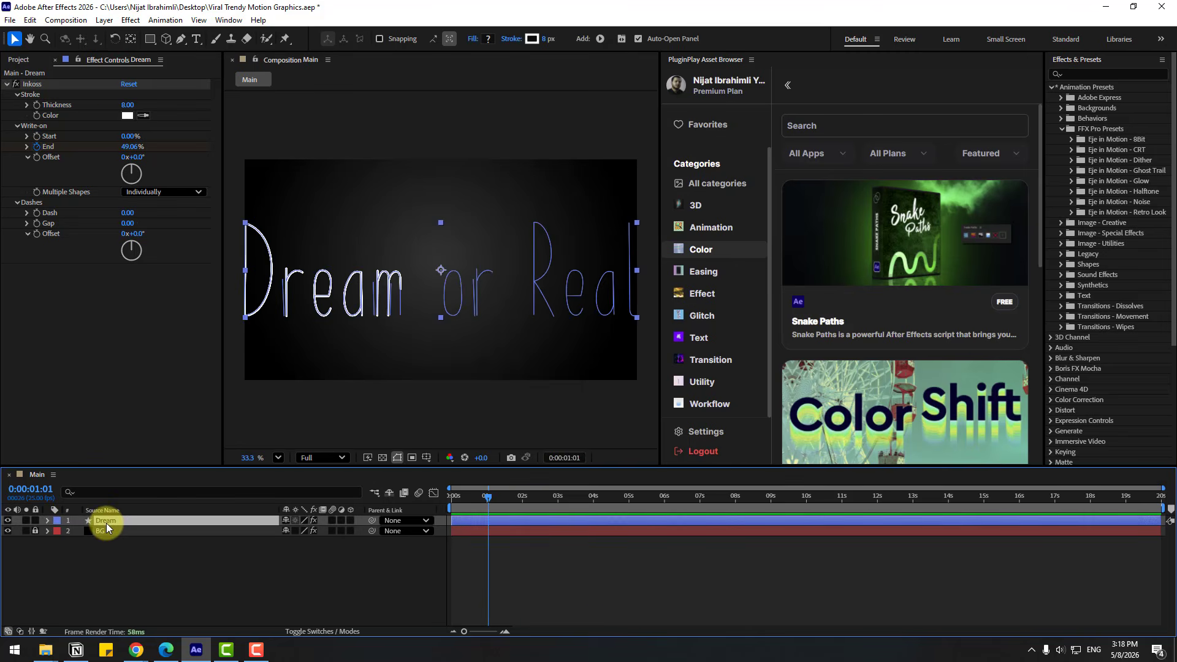
left_click(350, 521)
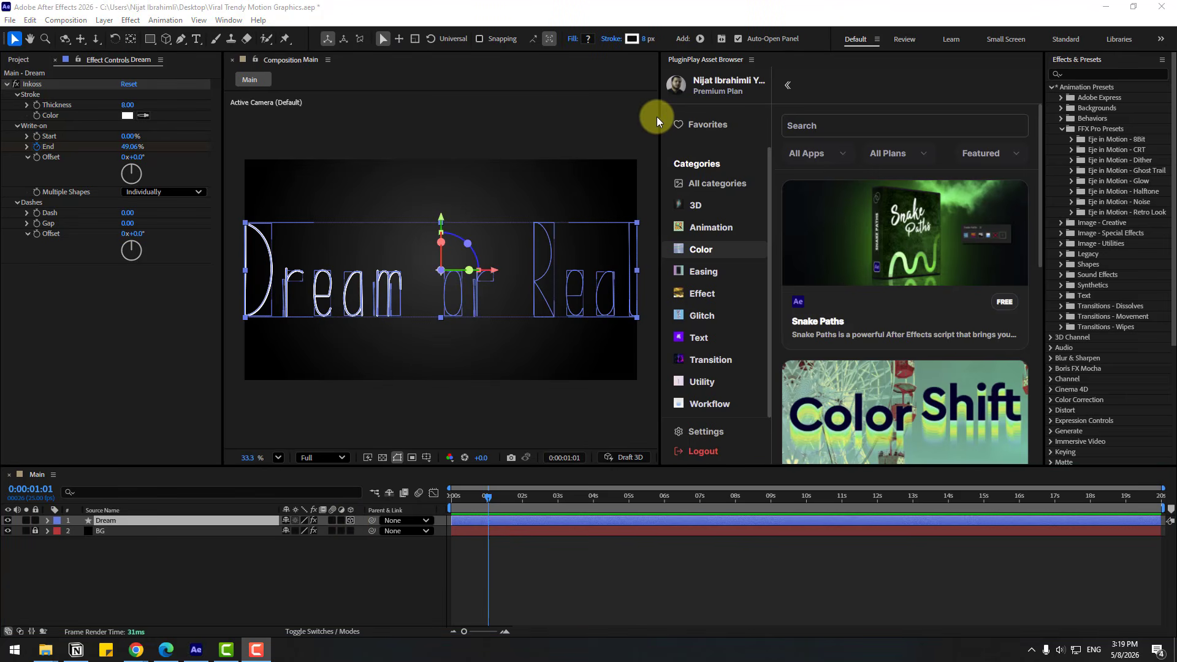
left_click_drag(658, 117, 893, 129)
left_click(279, 458)
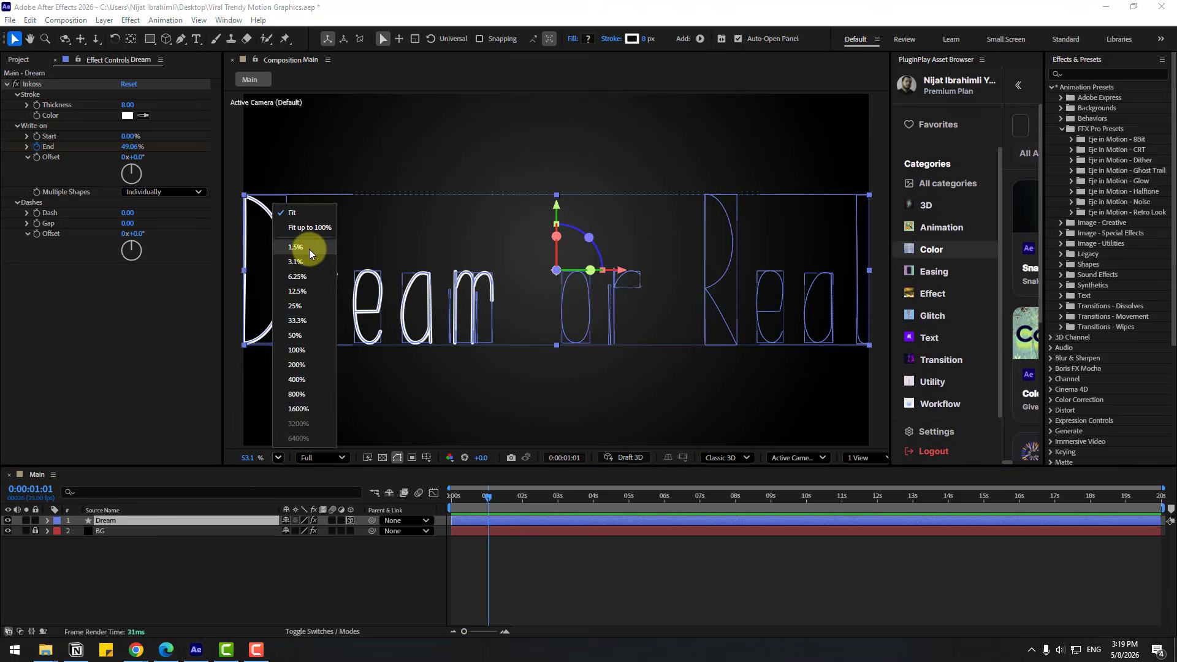
left_click(302, 229)
Create a two-node camera named Camera 1 with the 35mm preset.
left_click(141, 589)
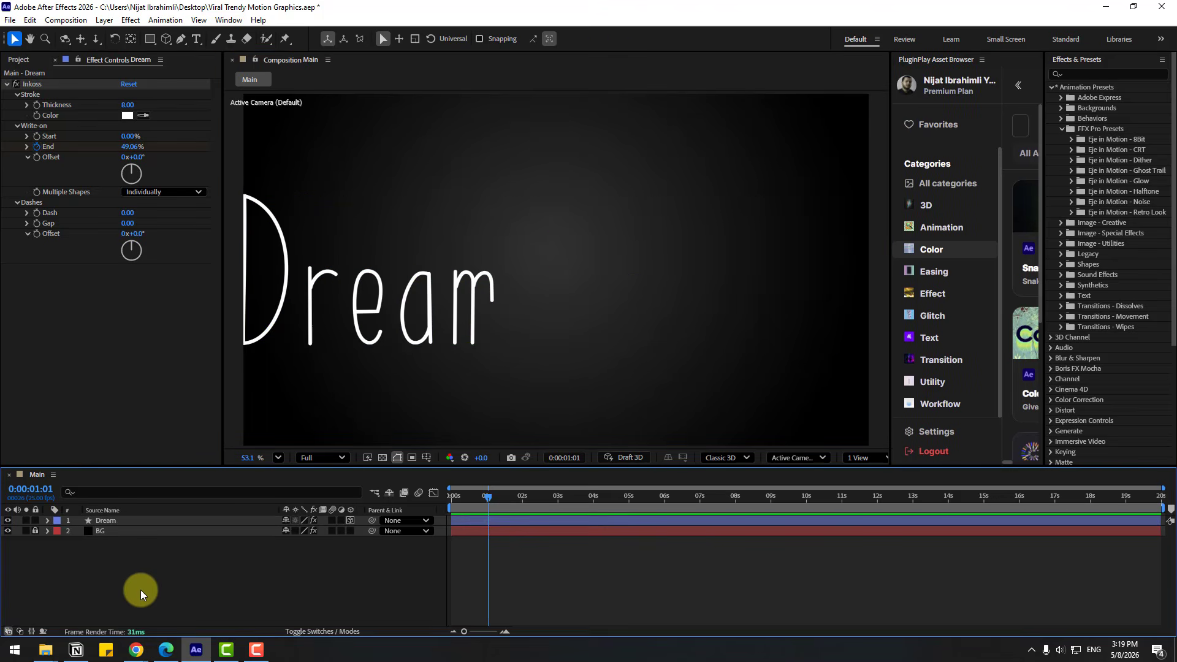
right_click(146, 586)
mouse_move(276, 437)
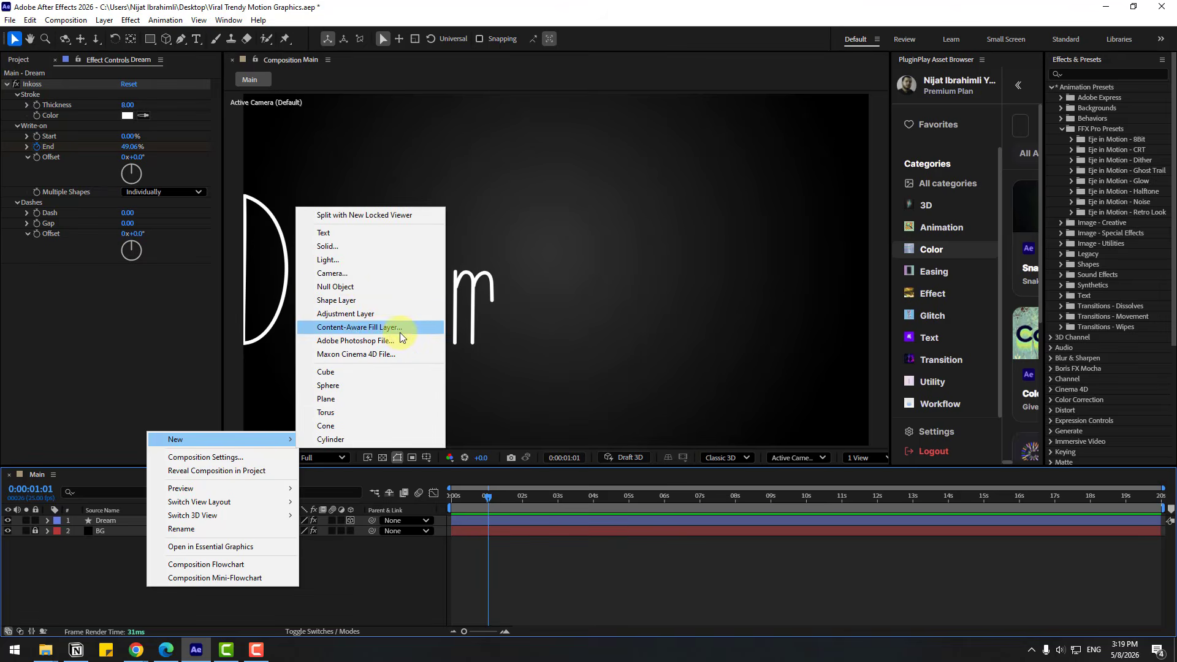
left_click(336, 273)
left_click(564, 276)
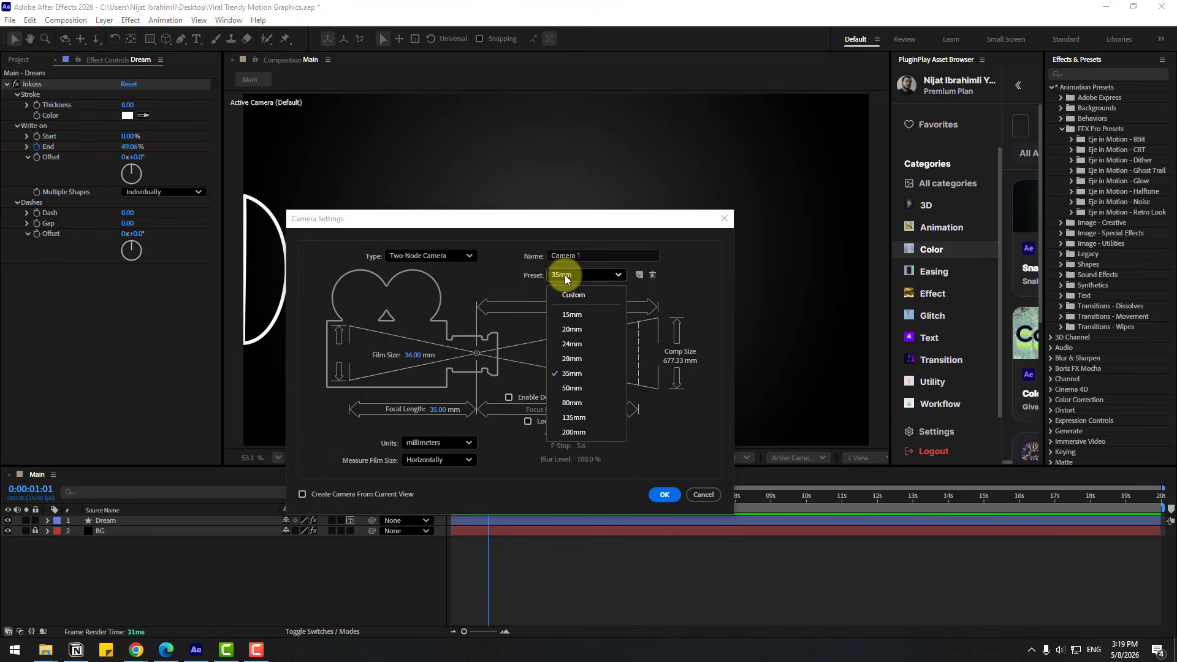
left_click(572, 373)
left_click(657, 500)
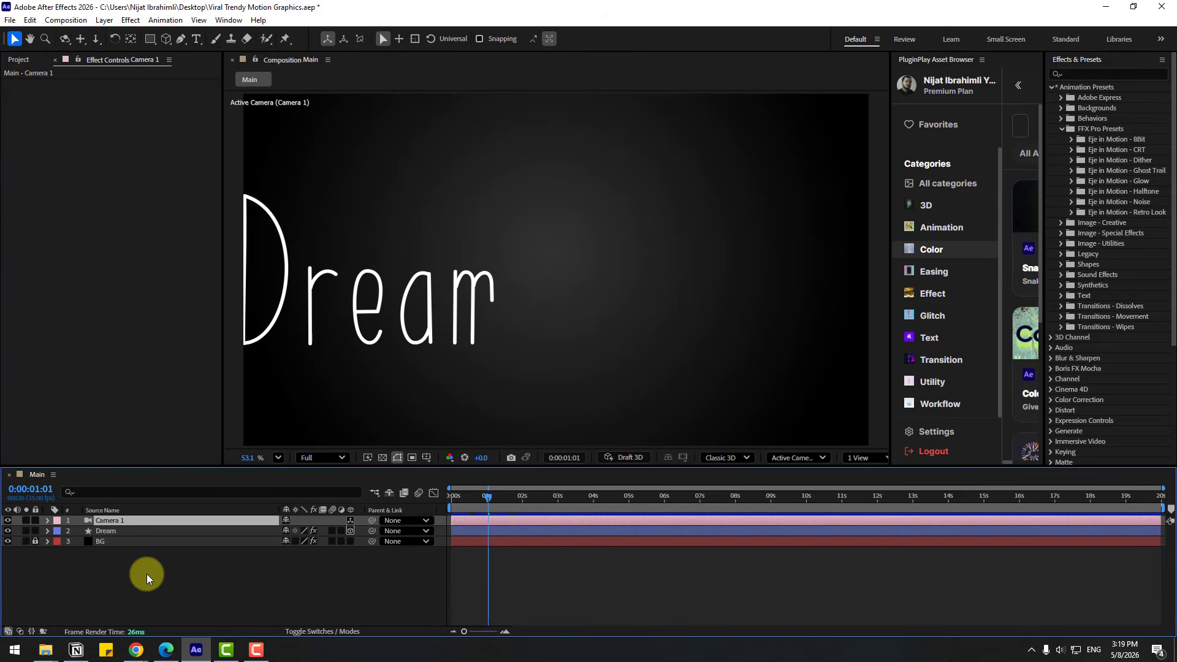
Add a null object to the Main composition and center its anchor point.
right_click(146, 585)
mouse_move(258, 439)
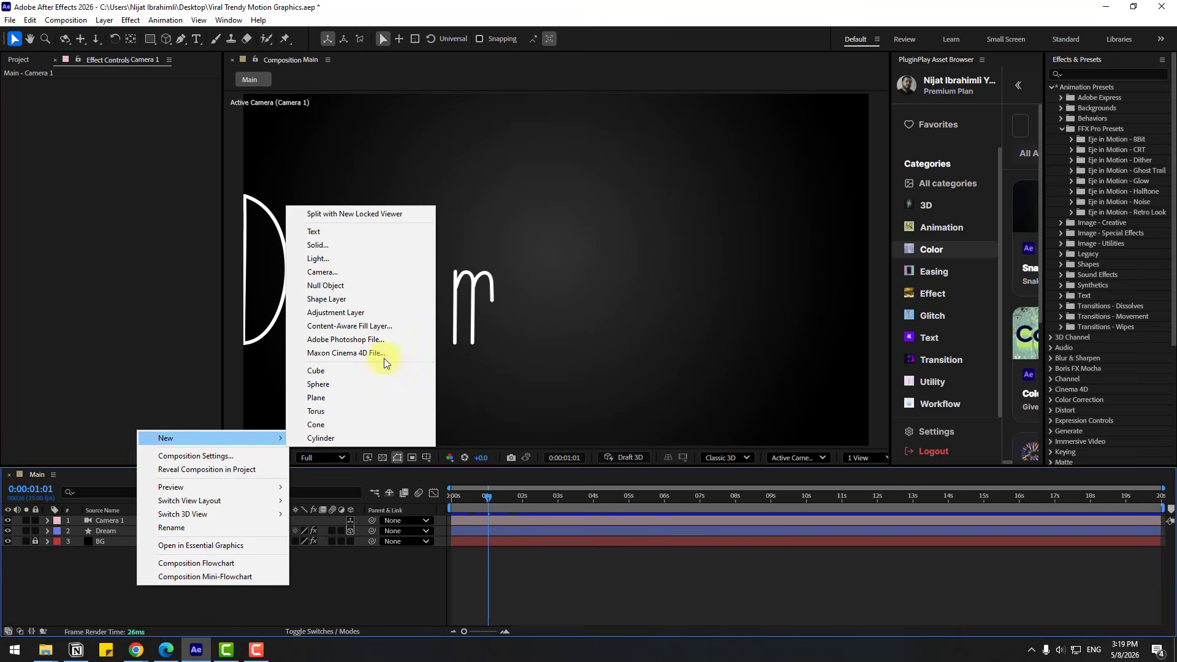
left_click(327, 285)
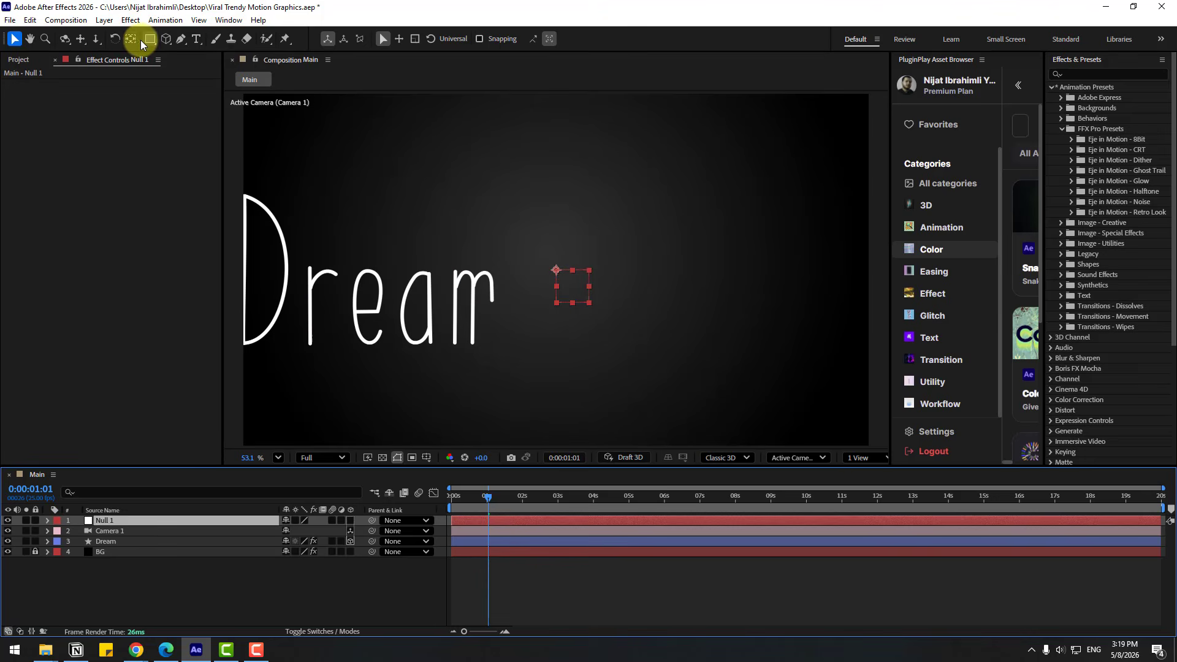
key("ctrl+alt+Home")
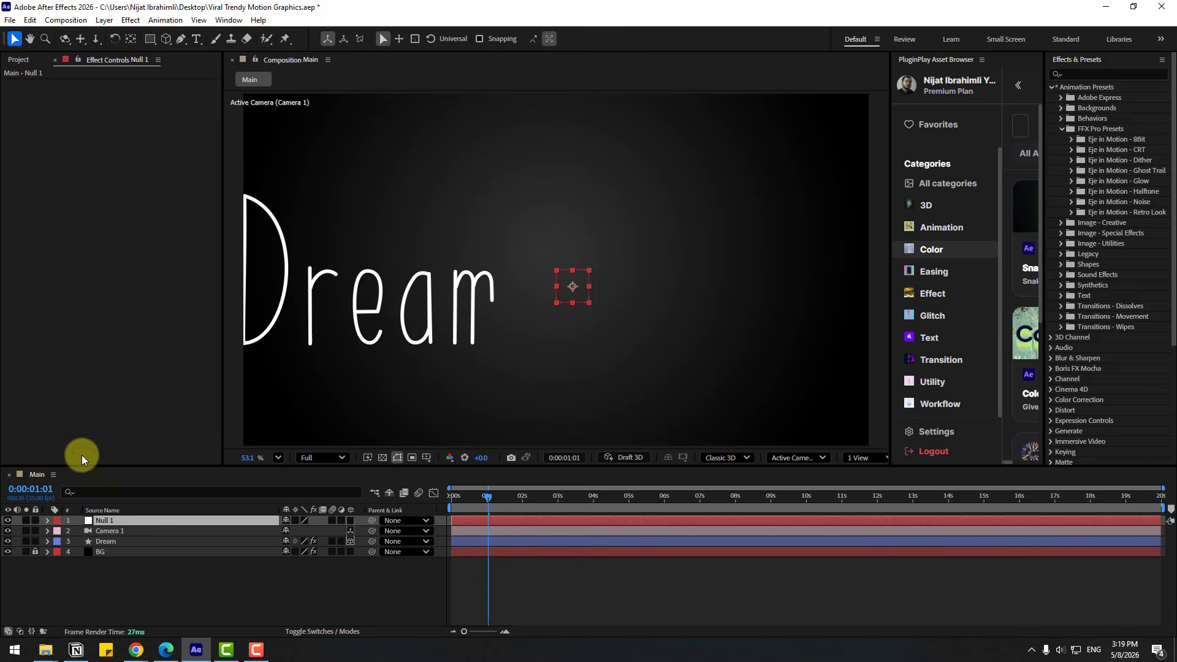
Rename the null 01 and duplicate it twice to get nulls 02 and 03.
left_click(103, 510)
key("Return")
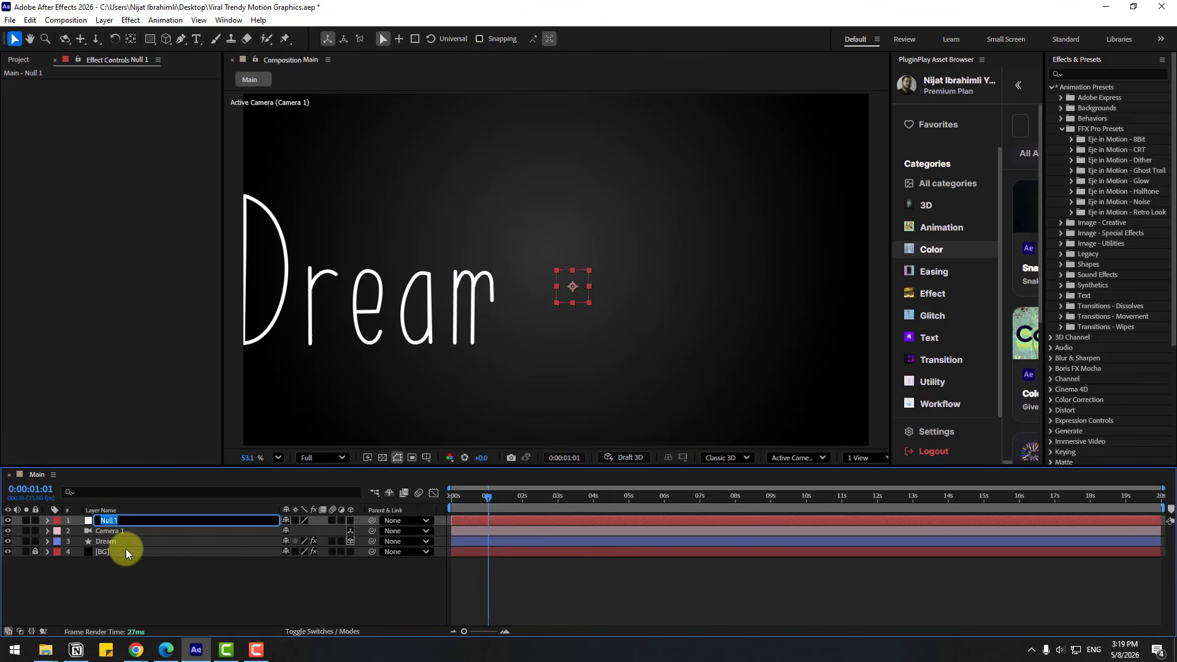
type("01")
key("Return")
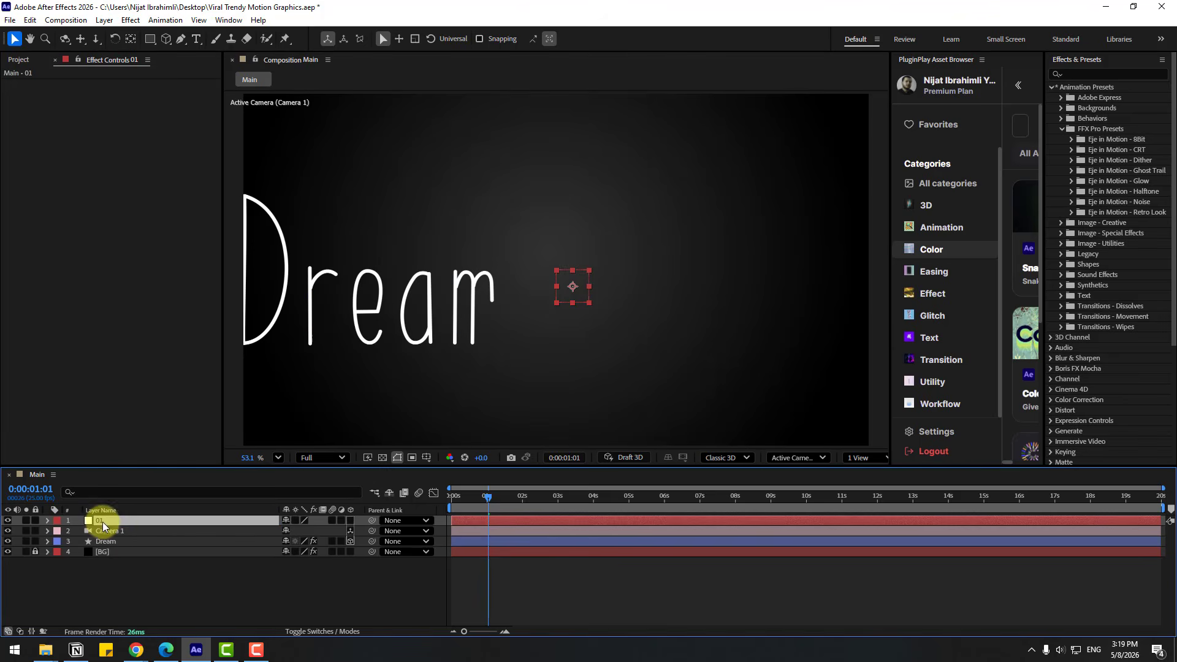
key("ctrl+d")
key("ctrl+d")
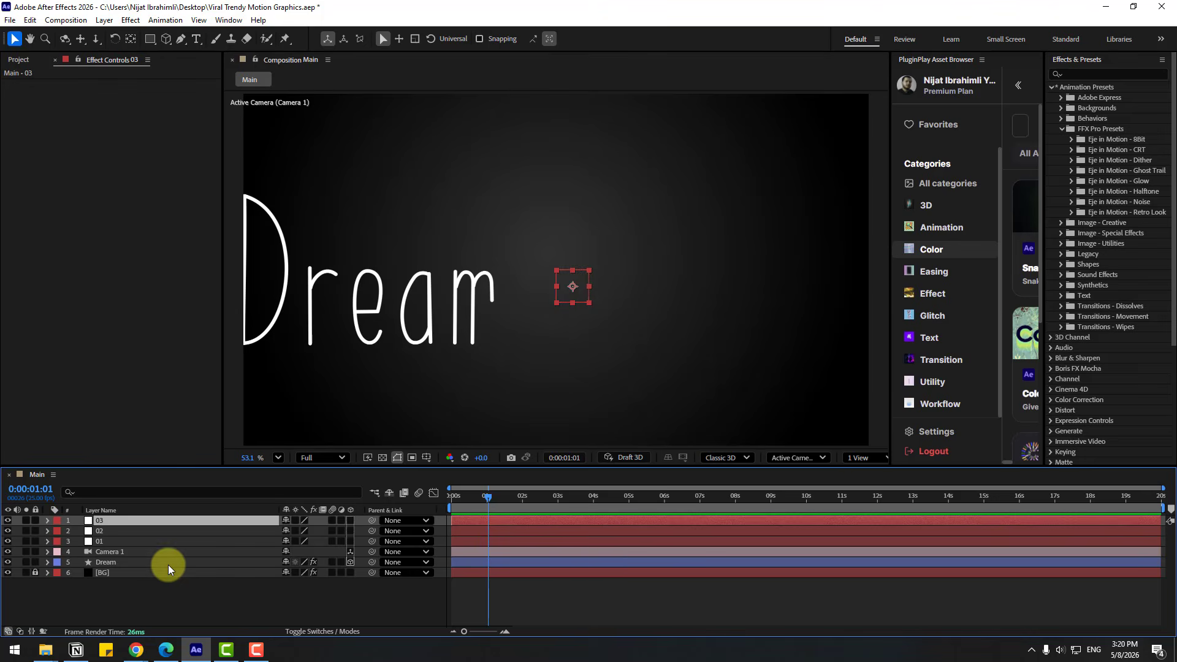
Turn nulls 01, 02 and 03 into 3D layers.
left_click(102, 542)
left_click(104, 522, "shift")
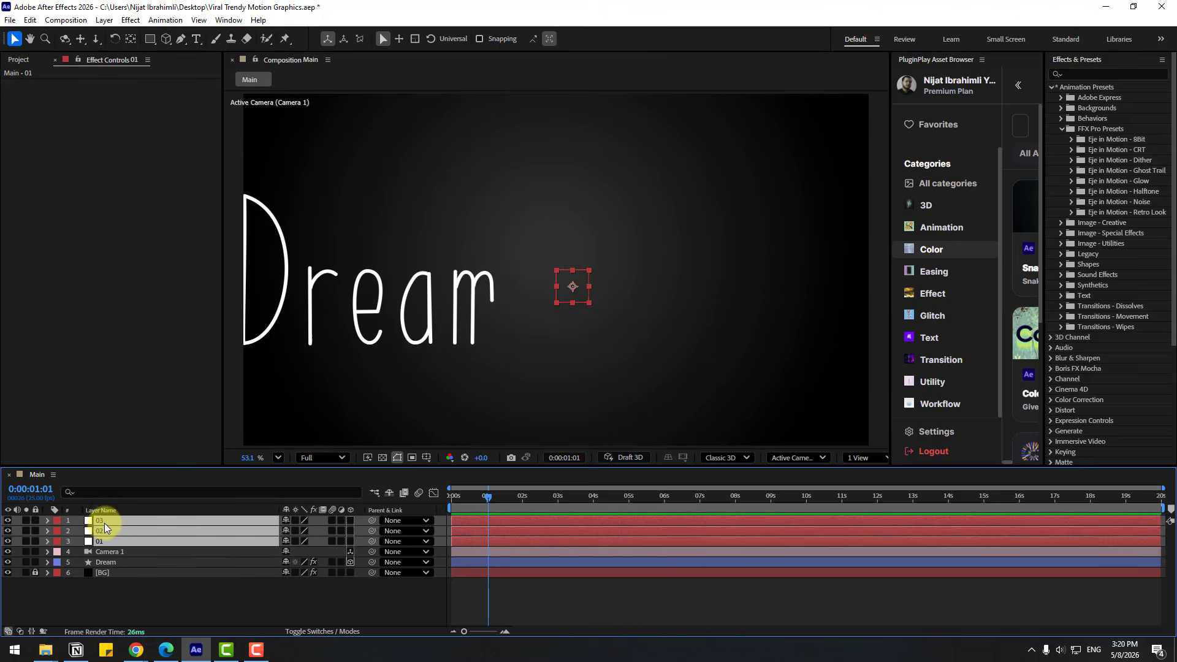
left_click(351, 521)
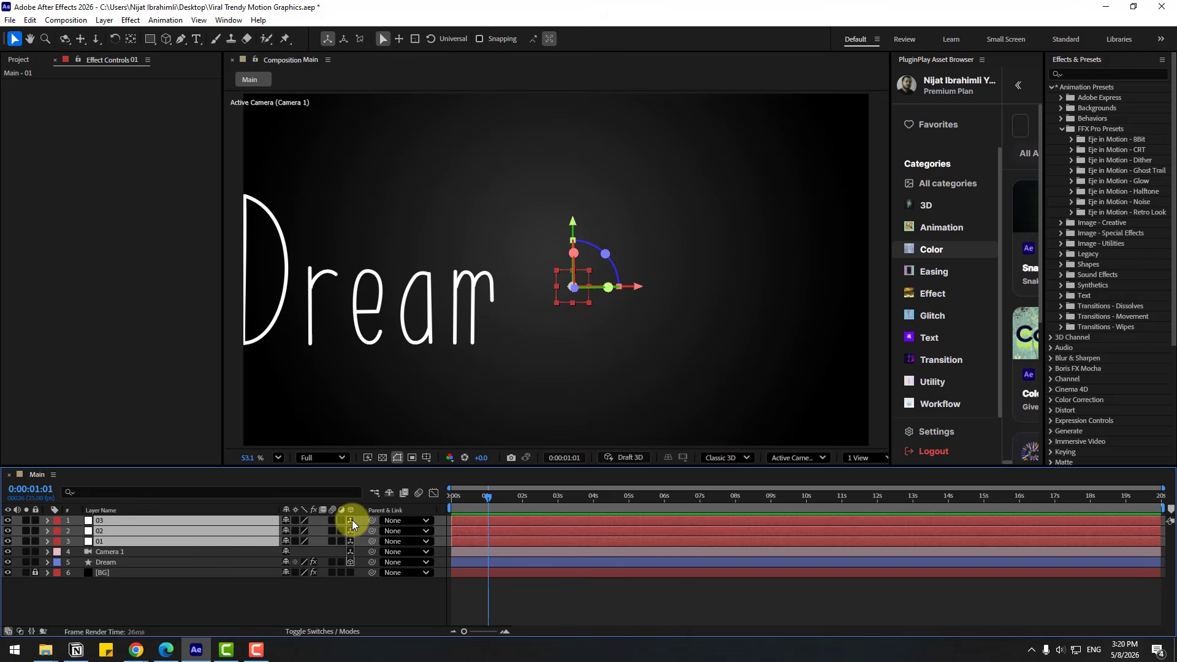
left_click(101, 613)
Build a parenting chain: Camera 1 to null 01, null 01 to 02, and null 02 to 03.
left_click(116, 553)
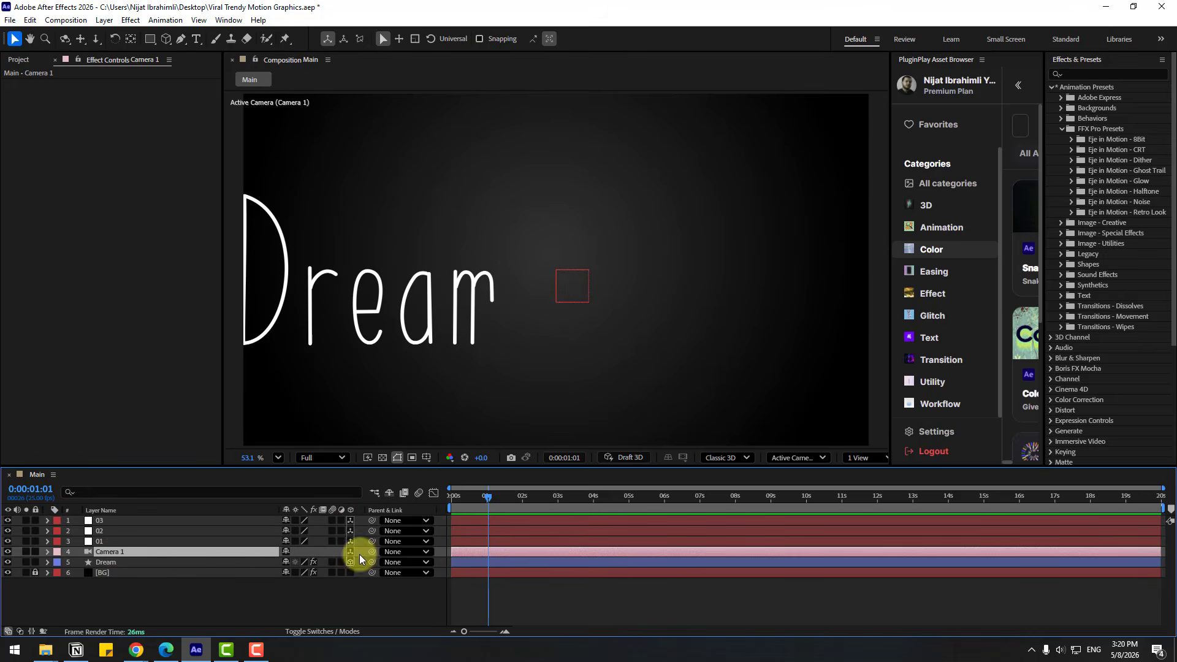
left_click_drag(372, 552, 97, 542)
left_click(101, 542)
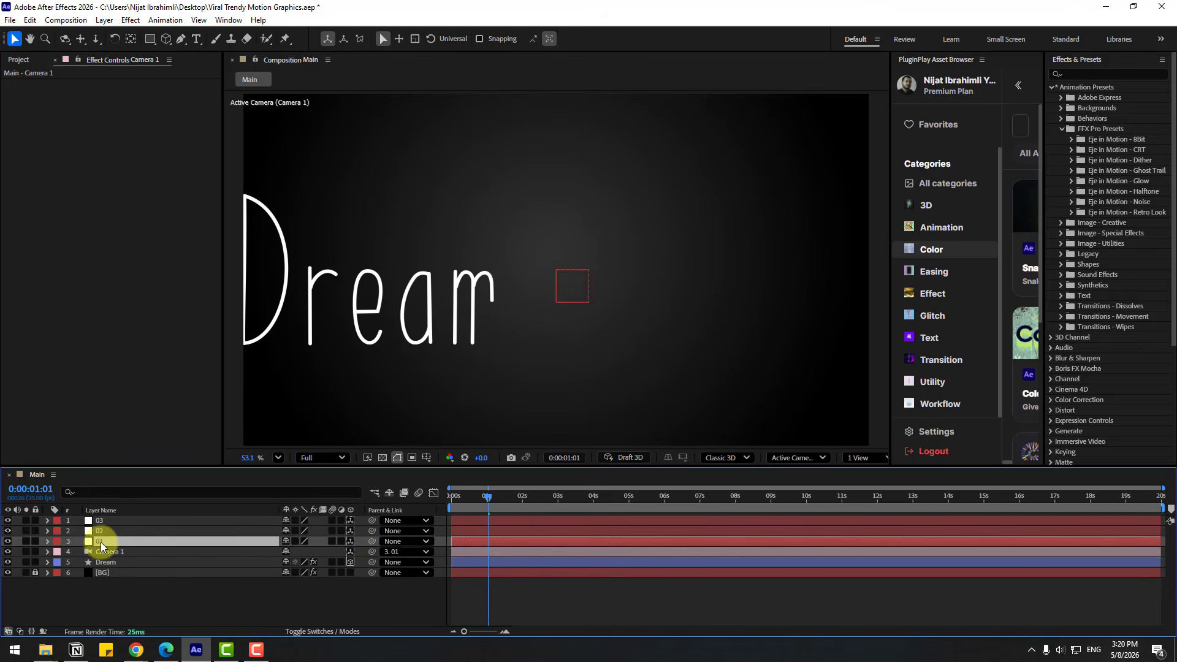
left_click_drag(372, 541, 98, 532)
left_click_drag(377, 533, 97, 520)
left_click(233, 621)
Keyframe null 01's Z Position from -2655 at 0:00:00:00 to -1609 at 0:00:02:23.
left_click(103, 543)
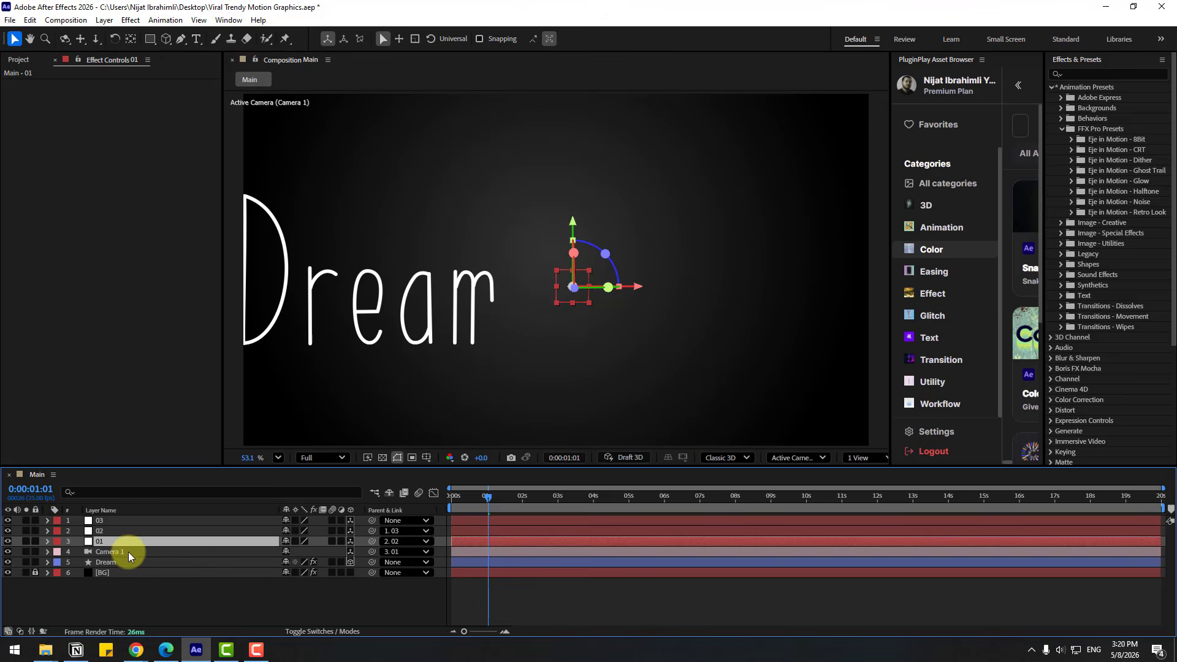
key("p")
scroll(451, 325, "down", 3)
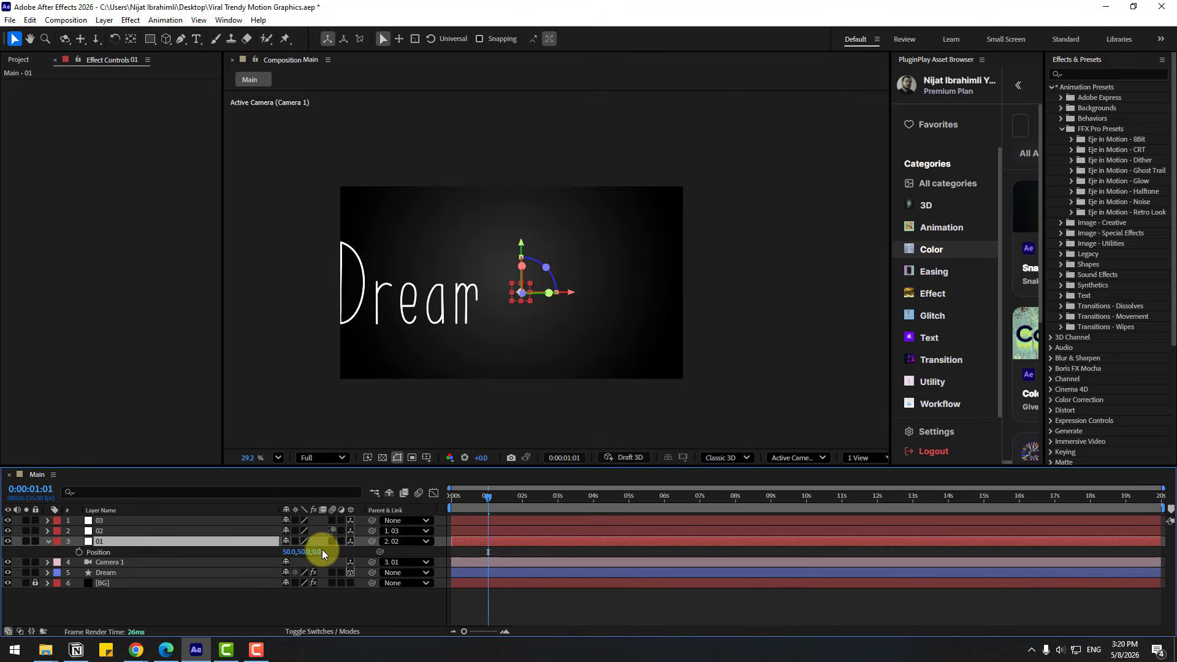
left_click_drag(319, 552, 171, 562)
left_click(472, 509)
left_click_drag(472, 508, 451, 501)
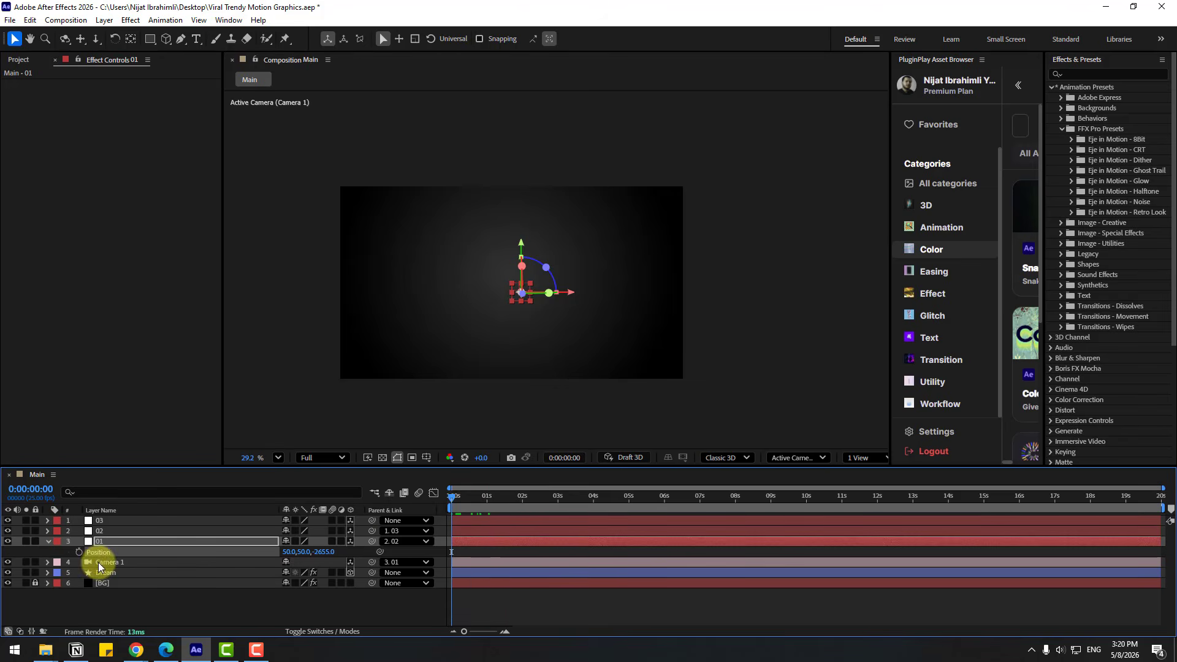
left_click(77, 552)
left_click(554, 501)
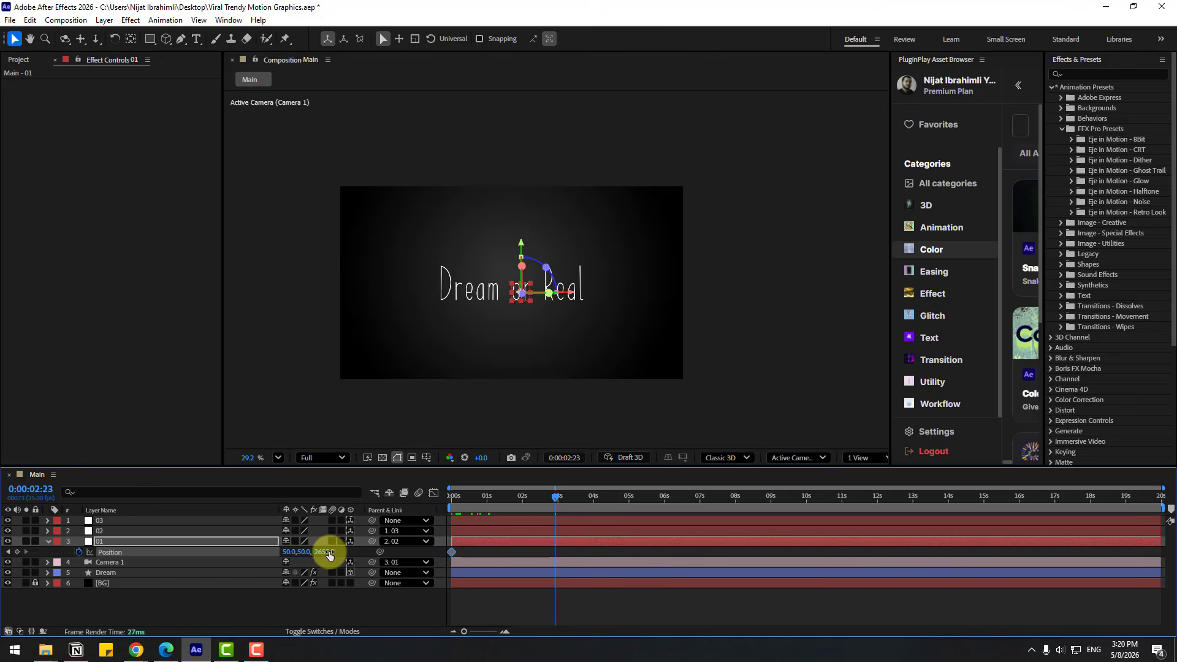
left_click_drag(330, 551, 581, 560)
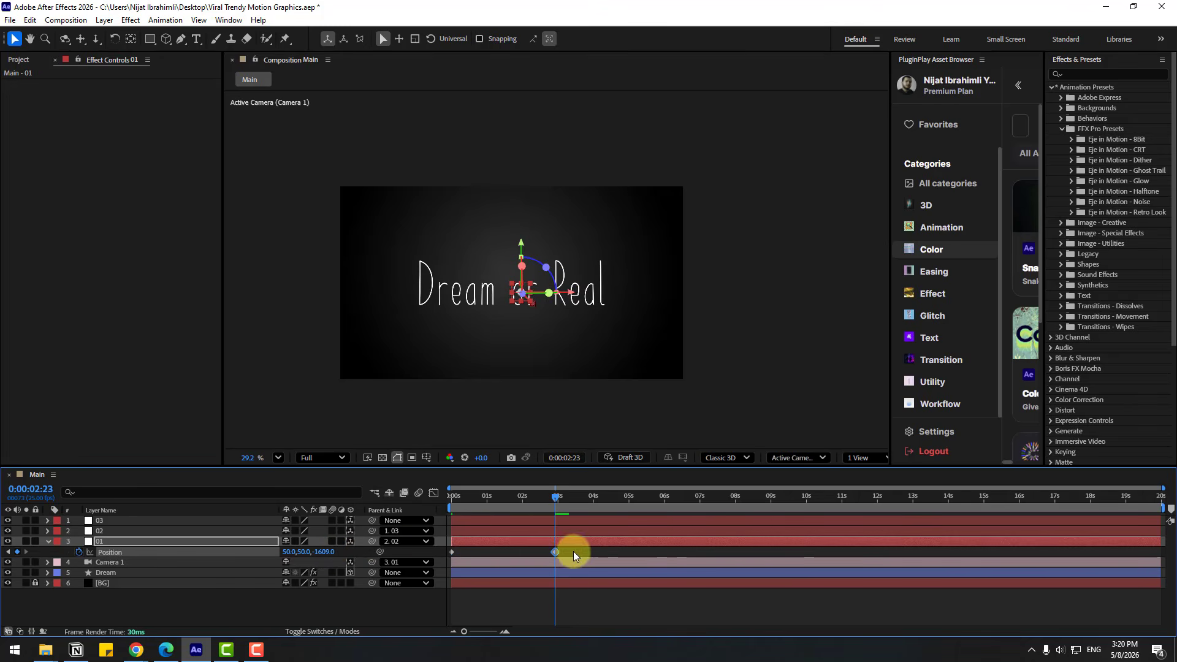
Apply Easy Ease to both Position keyframes of null 01.
right_click(452, 552)
mouse_move(534, 542)
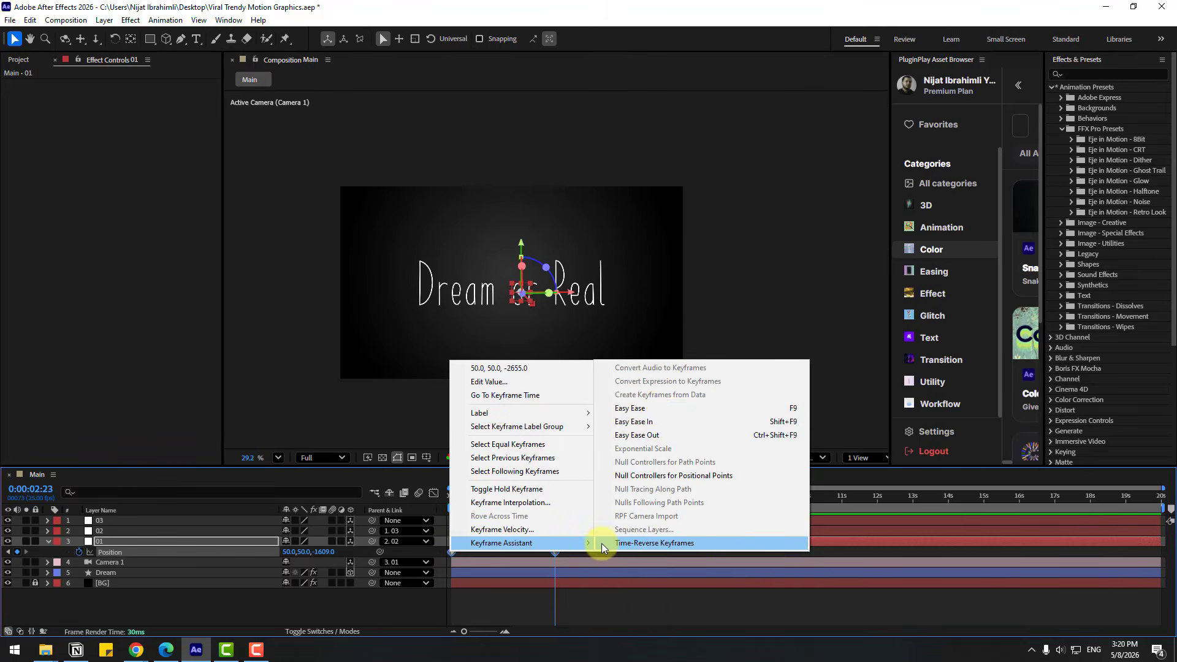
left_click(711, 408)
Steepen the middle of null 01's Position speed curve in the Graph Editor and preview the camera move.
left_click(433, 493)
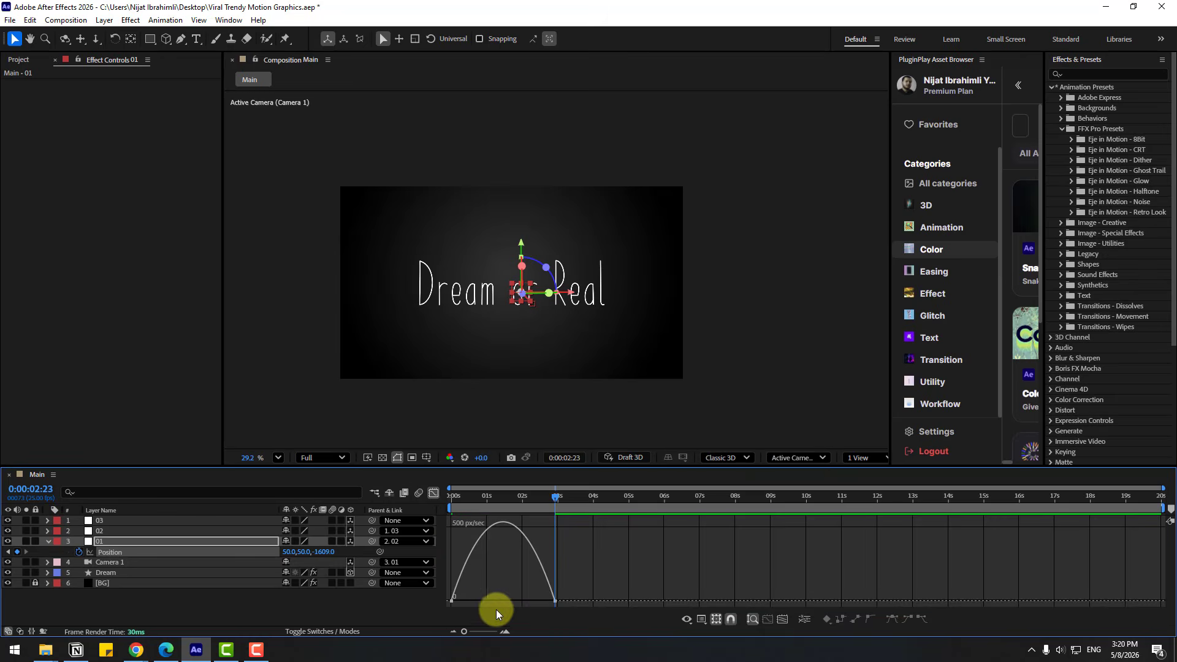
left_click(452, 601)
left_click_drag(470, 601, 525, 601)
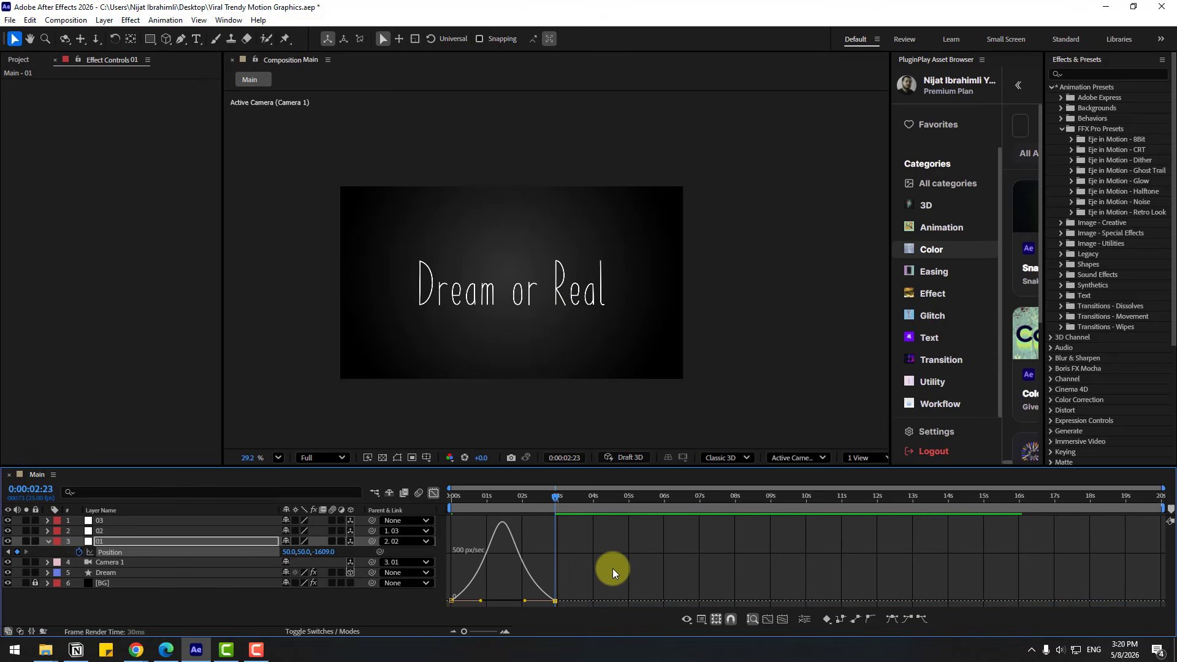
key("space")
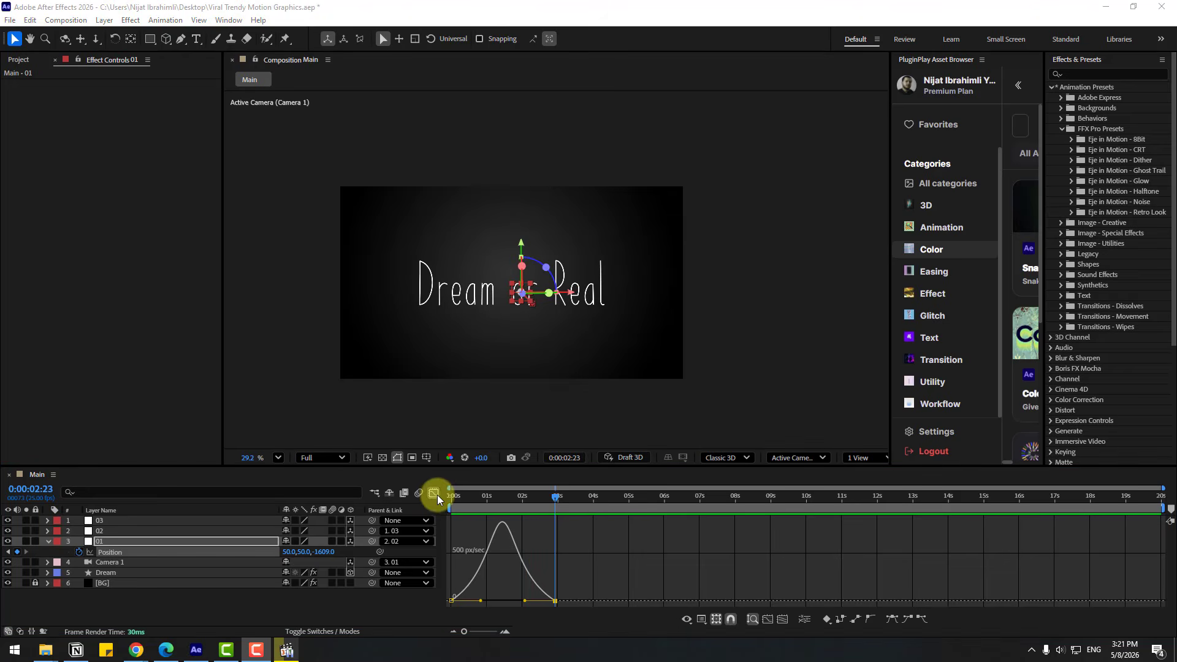
left_click(435, 495)
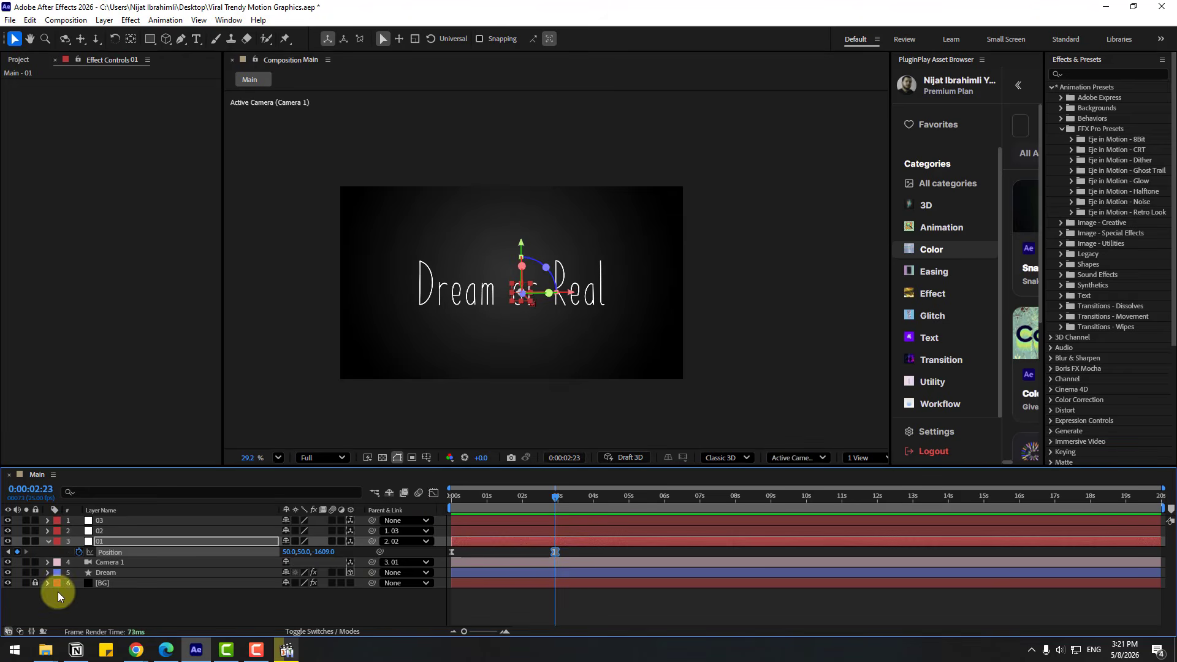
left_click(47, 541)
Run the LoopingLines script on the Main composition with the Smooth Wave preset.
left_click(227, 20)
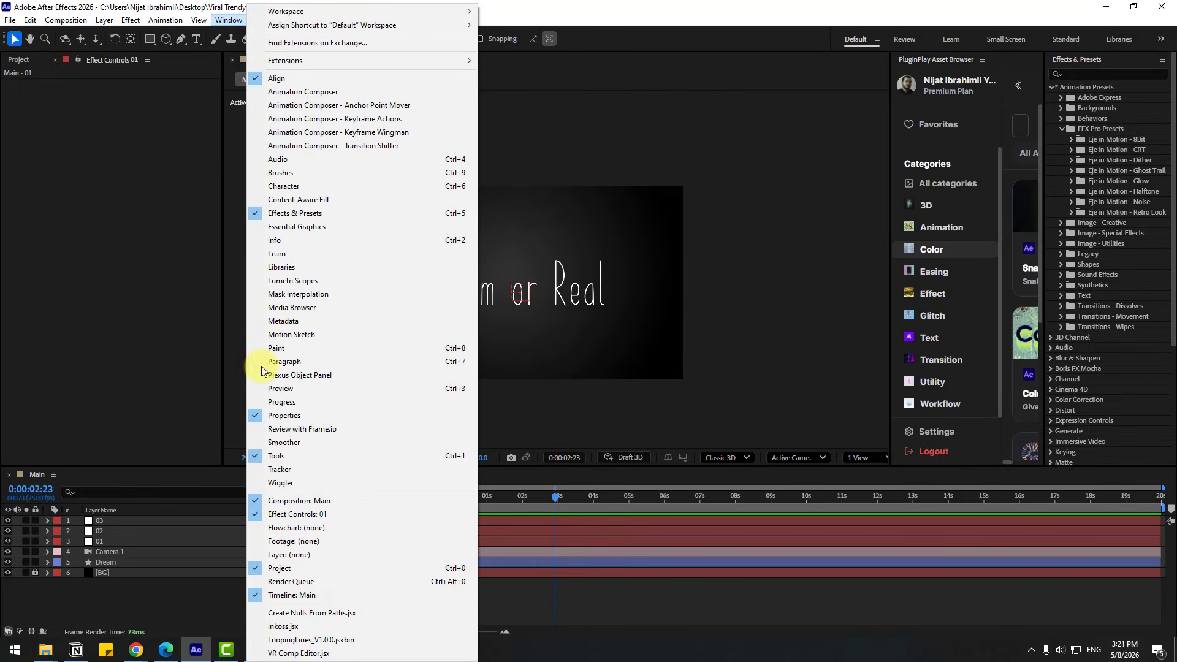
left_click(286, 640)
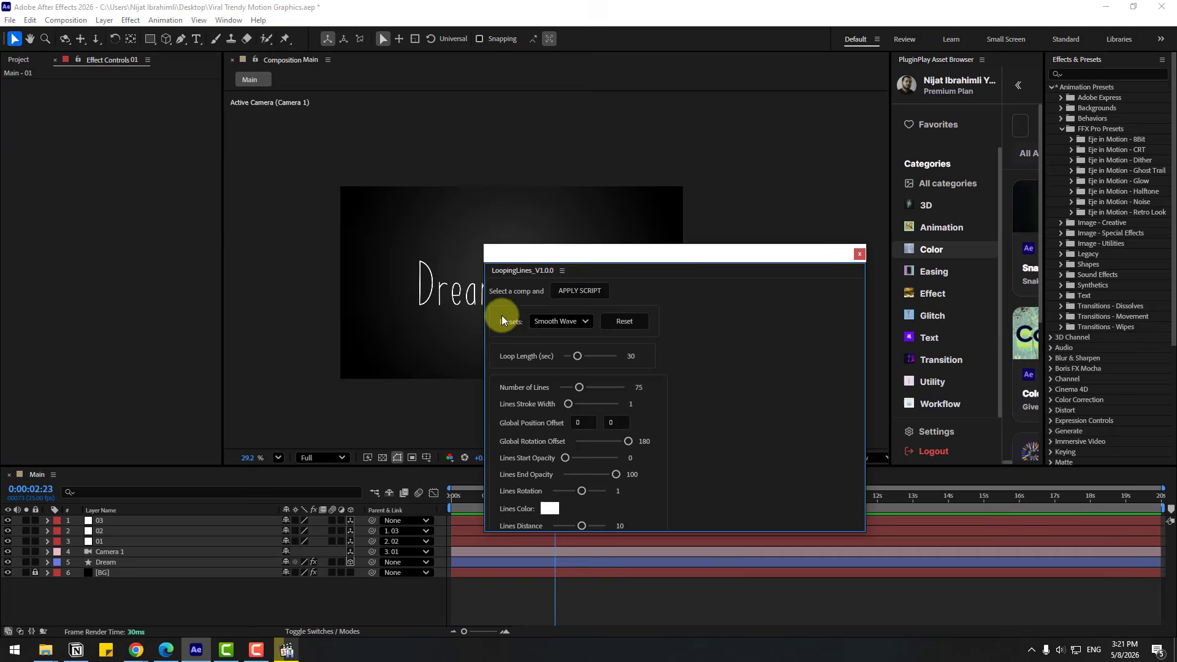
left_click(20, 59)
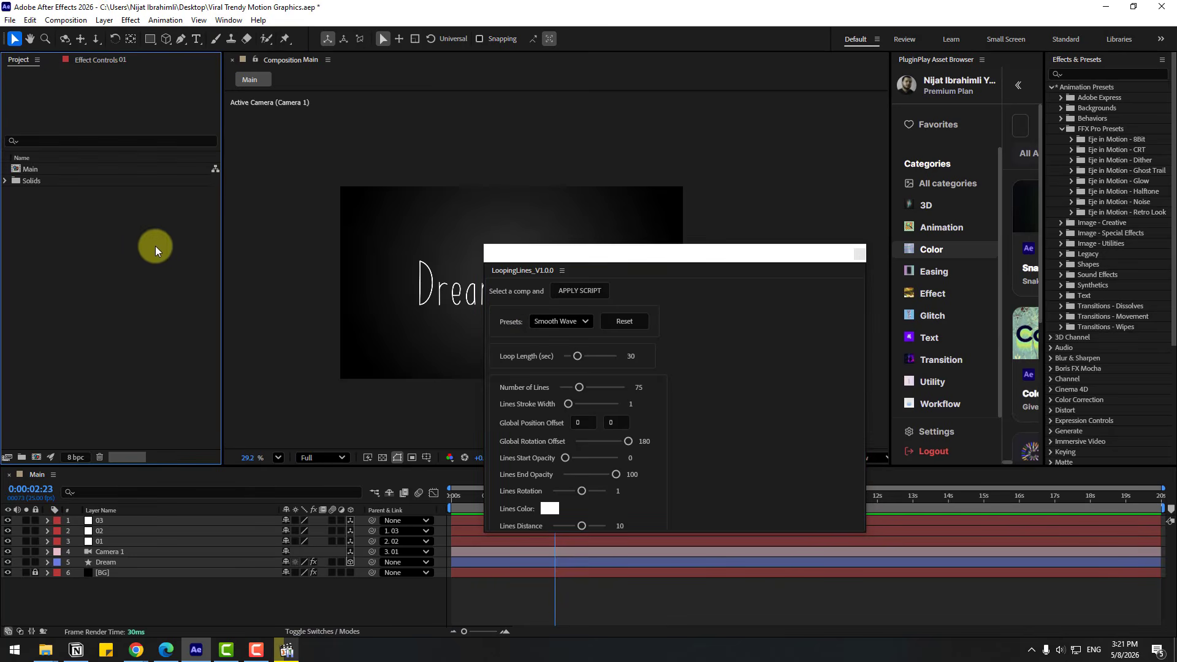
left_click(35, 169)
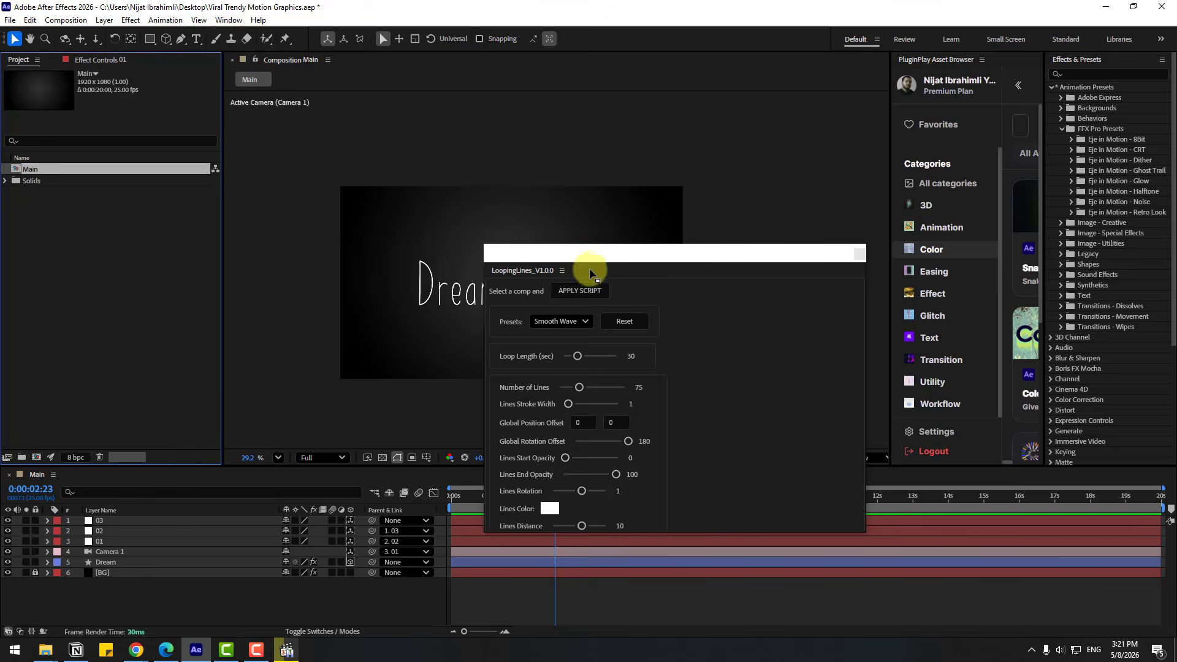
left_click_drag(589, 271, 820, 252)
left_click(649, 299)
At 0:00:02:14, set the looping lines' Lines Distance to -30 and Lines End Opacity to 83.
mouse_move(542, 501)
left_mouse_down()
mouse_move(433, 496)
mouse_move(542, 495)
left_mouse_up()
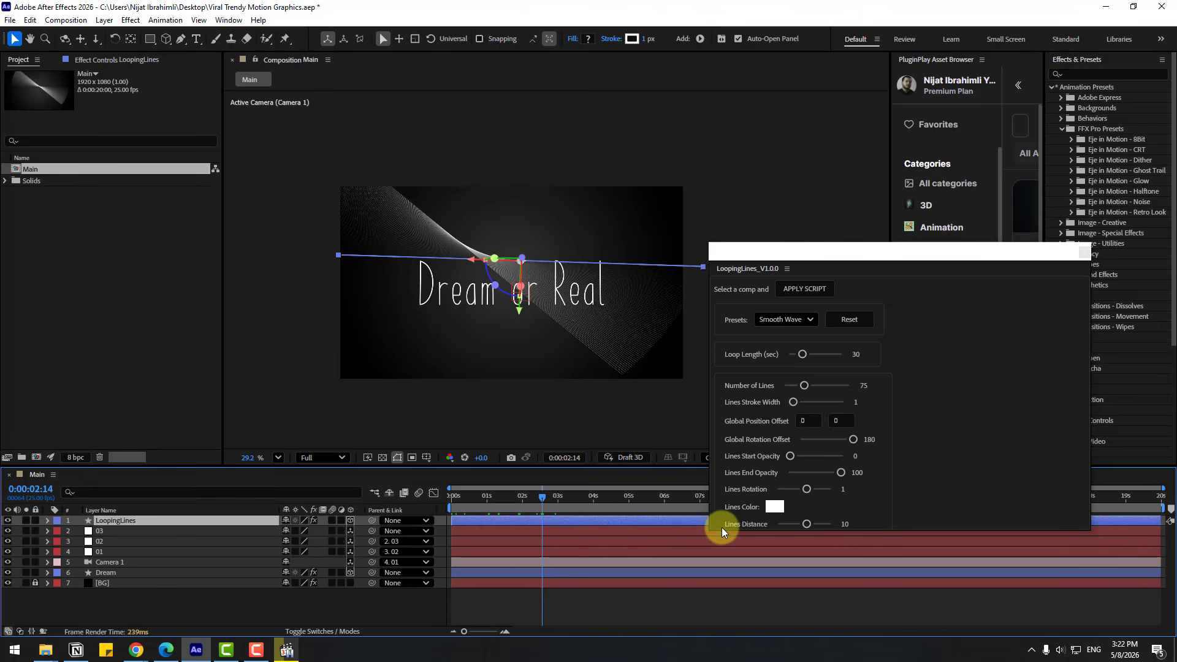
left_click_drag(805, 526, 794, 524)
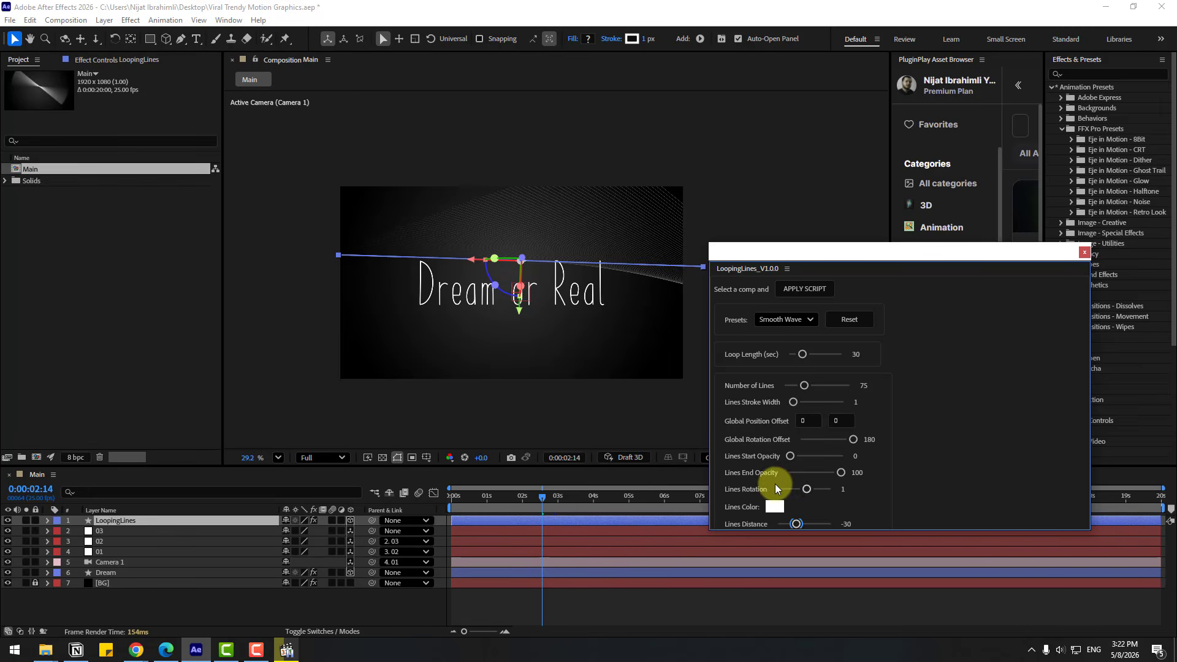
left_click(831, 473)
mouse_move(847, 443)
left_mouse_down()
mouse_move(827, 442)
mouse_move(854, 443)
left_mouse_up()
Move the LoopingLines layer slightly upward behind the "Dream or Real" lettering.
left_click_drag(518, 304, 518, 294)
left_click(113, 521)
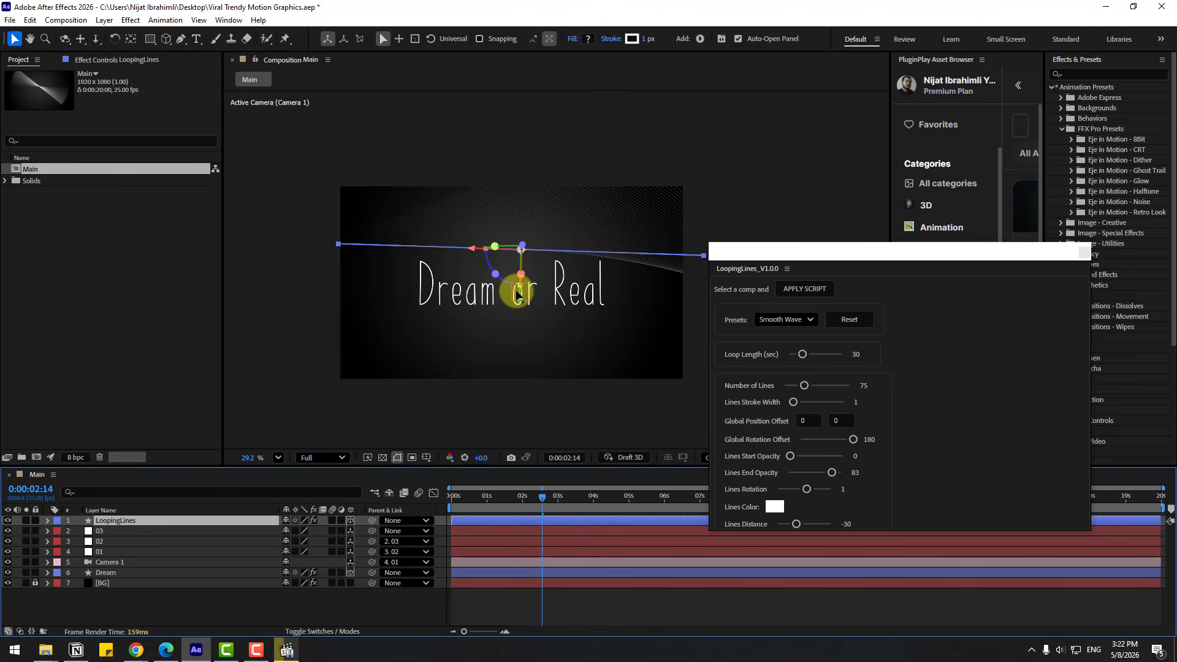
left_click_drag(520, 292, 519, 287)
left_click(593, 614)
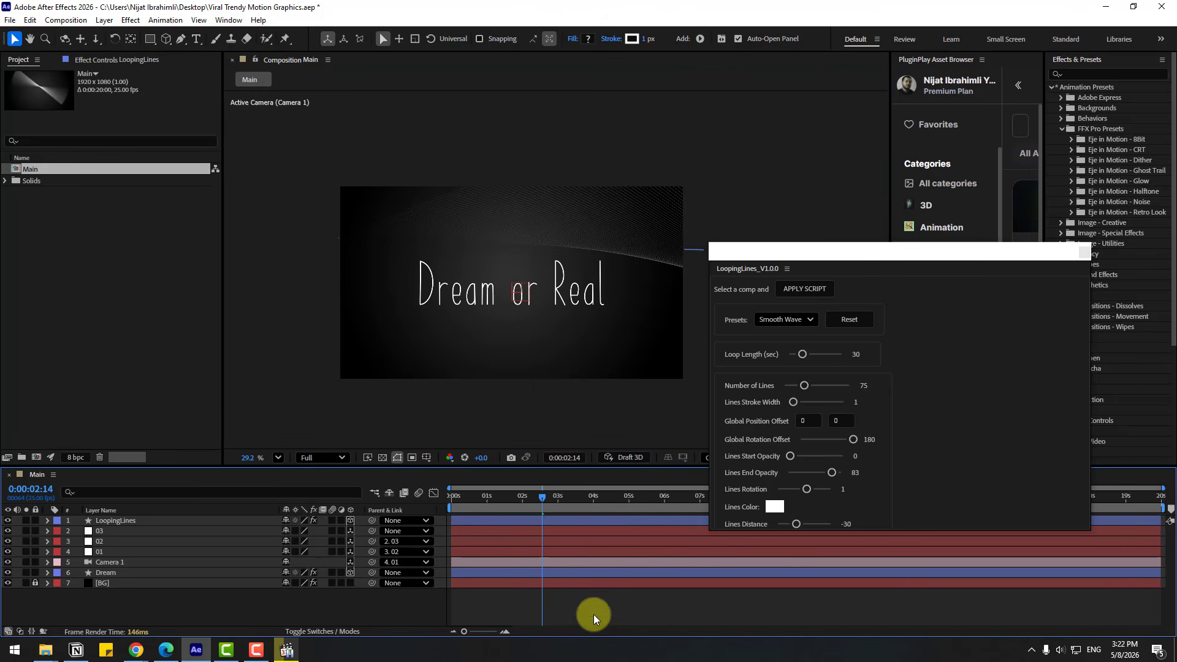
At 0:00:00:00, scale the LoopingLines layer to 207% and shift it left so the lines fill the frame's upper part.
left_click_drag(546, 493, 451, 494)
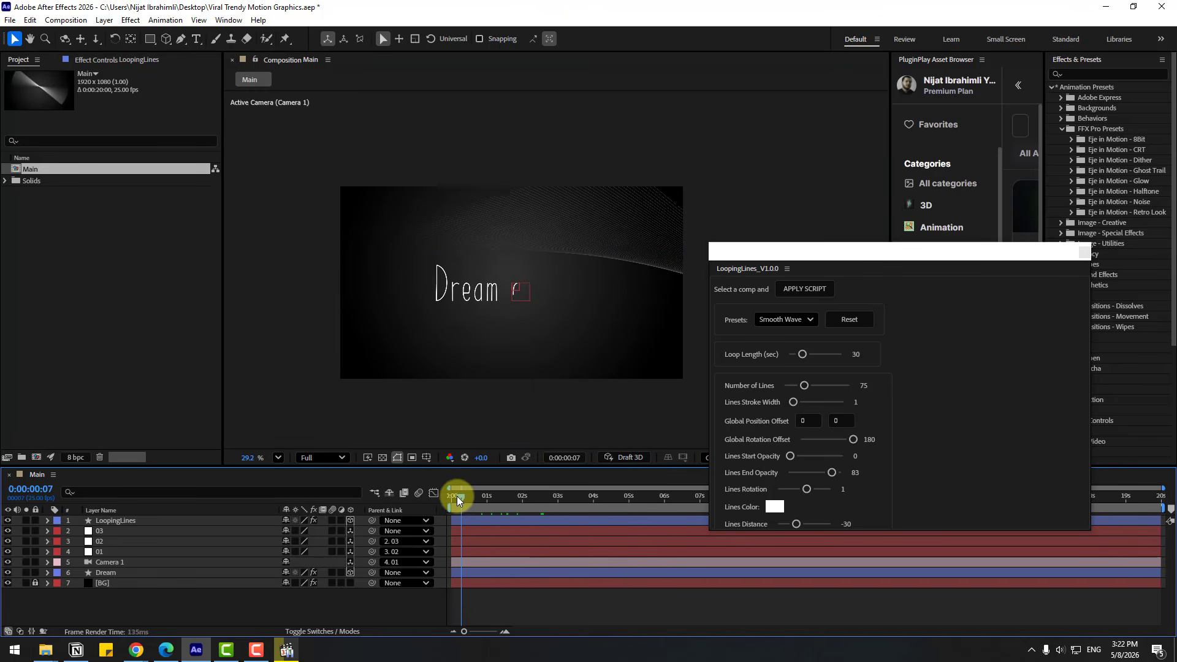
left_click(114, 520)
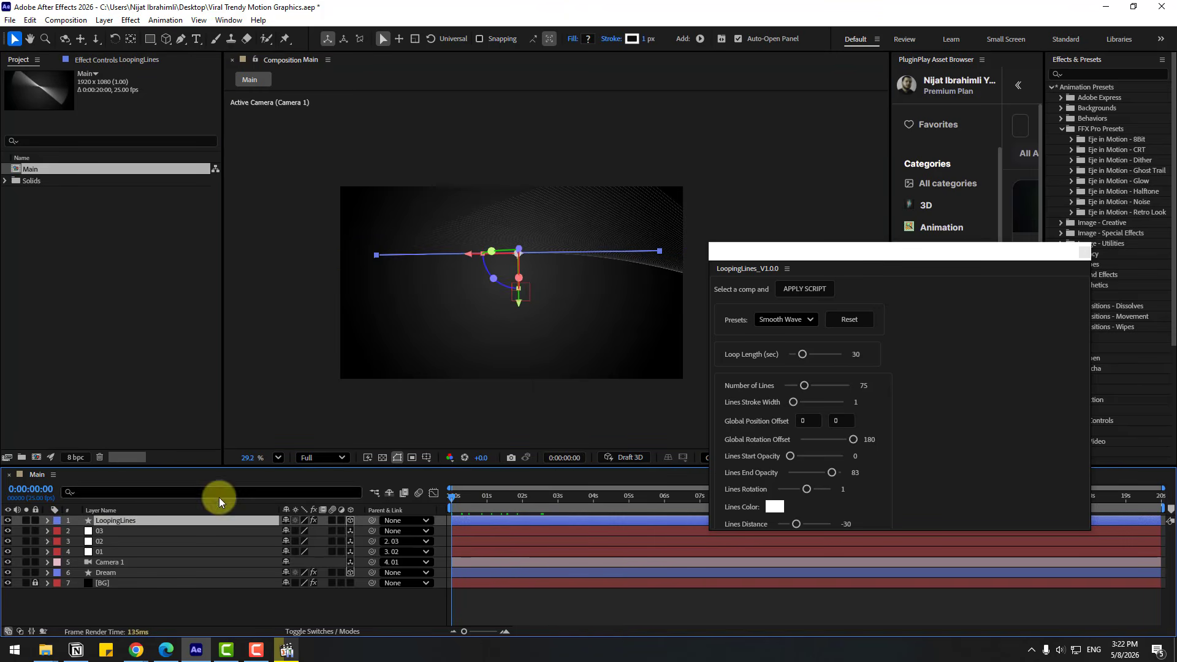
key("s")
left_click_drag(309, 530, 325, 532)
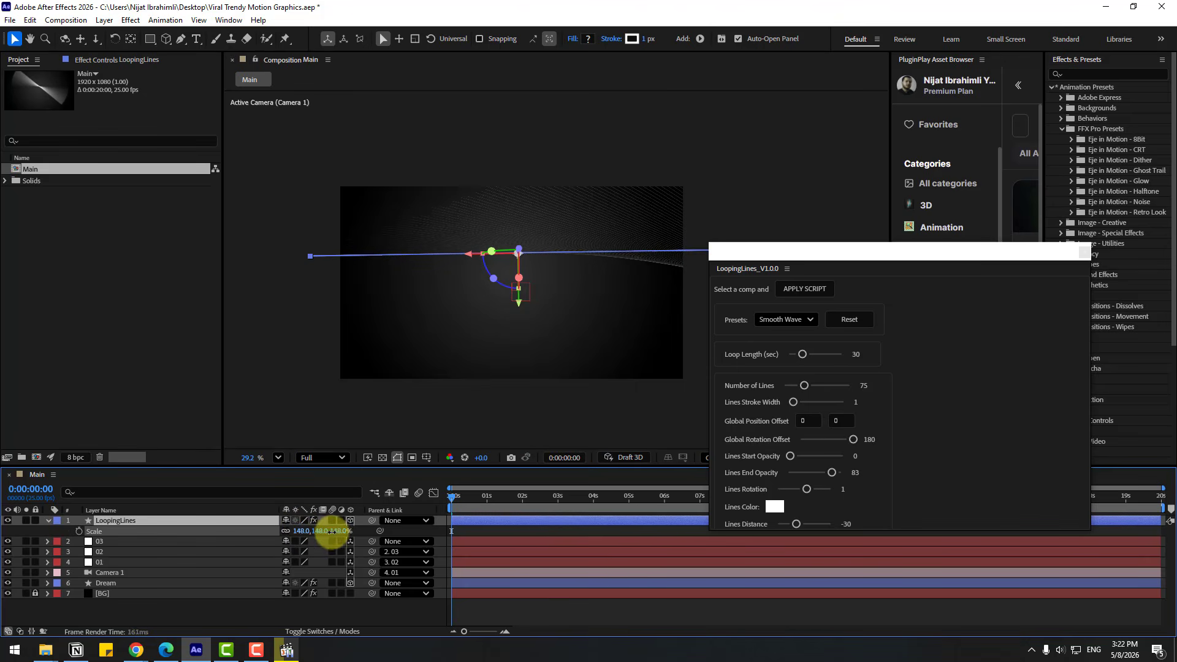
left_click_drag(468, 253, 372, 254)
left_click_drag(300, 529, 336, 521)
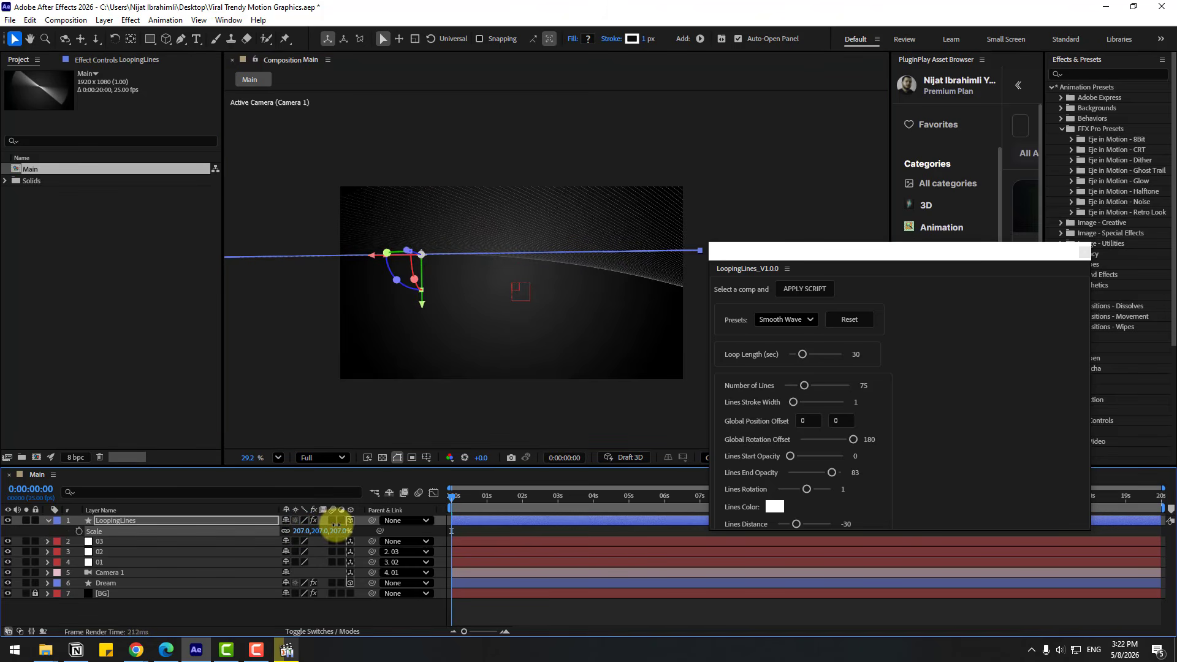
left_click(513, 606)
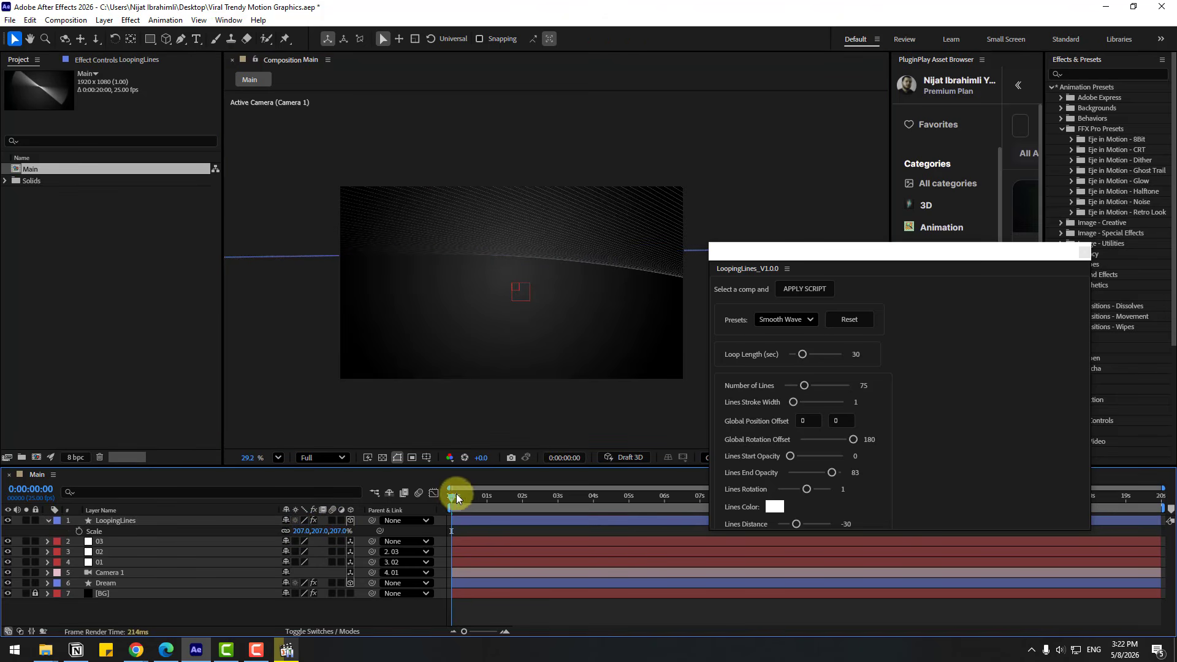
Set the composition preview resolution to Quarter and play the animation from 0:00:02:14.
left_click_drag(457, 498, 542, 502)
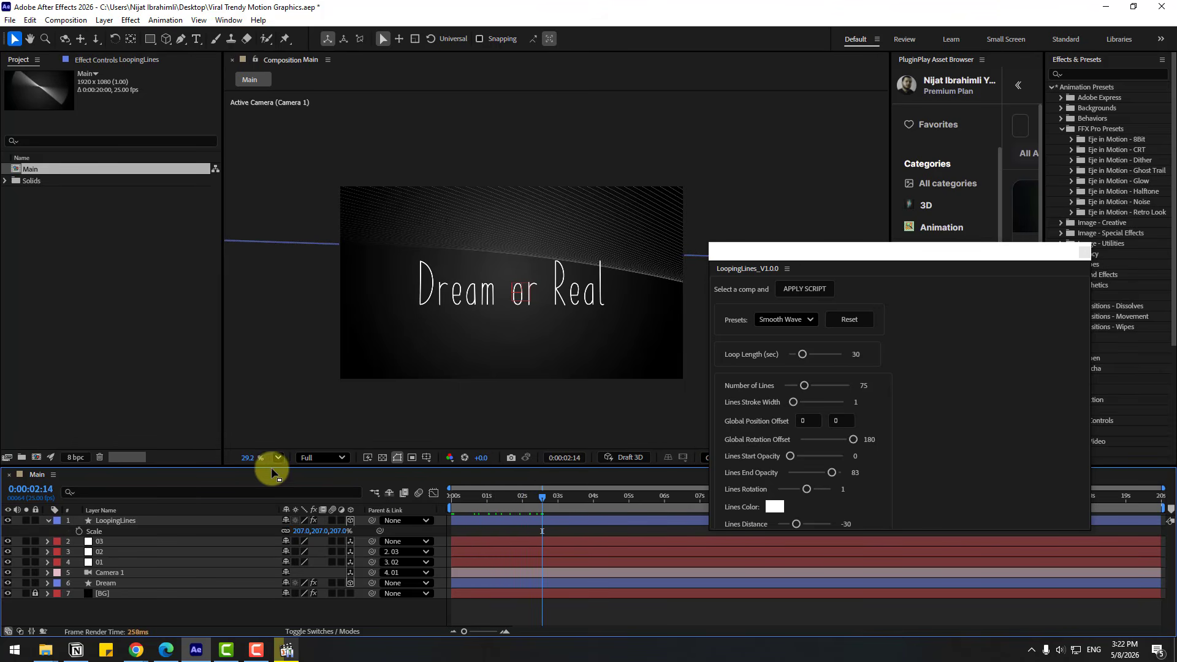
left_click(304, 459)
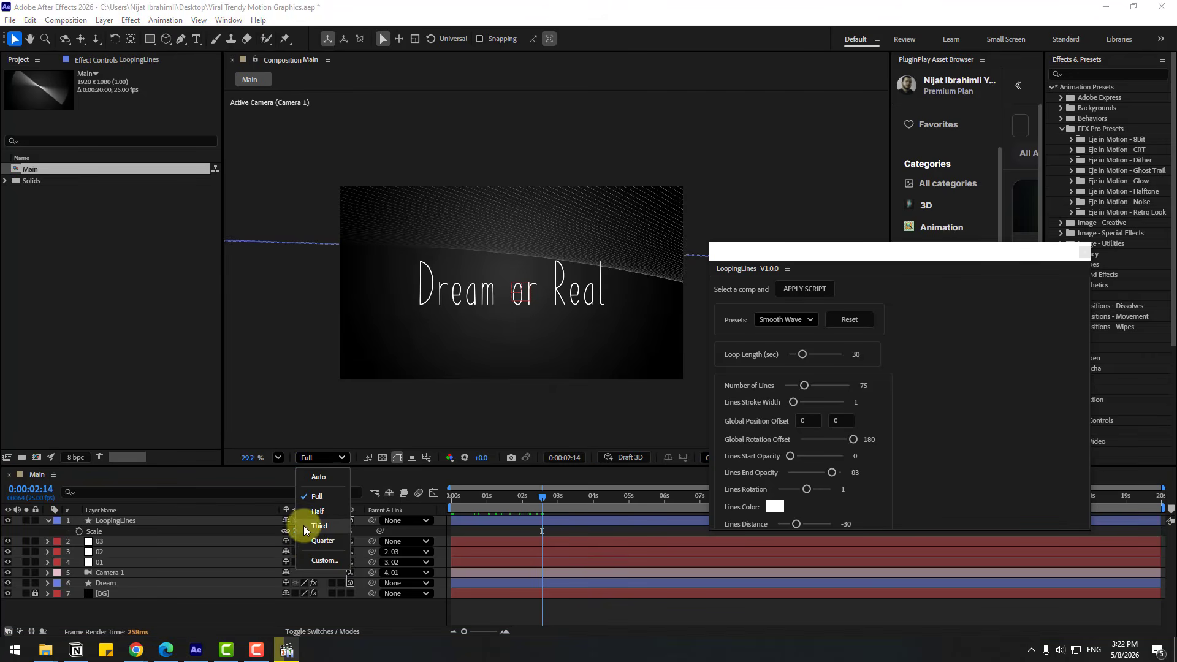
left_click(307, 540)
key("space")
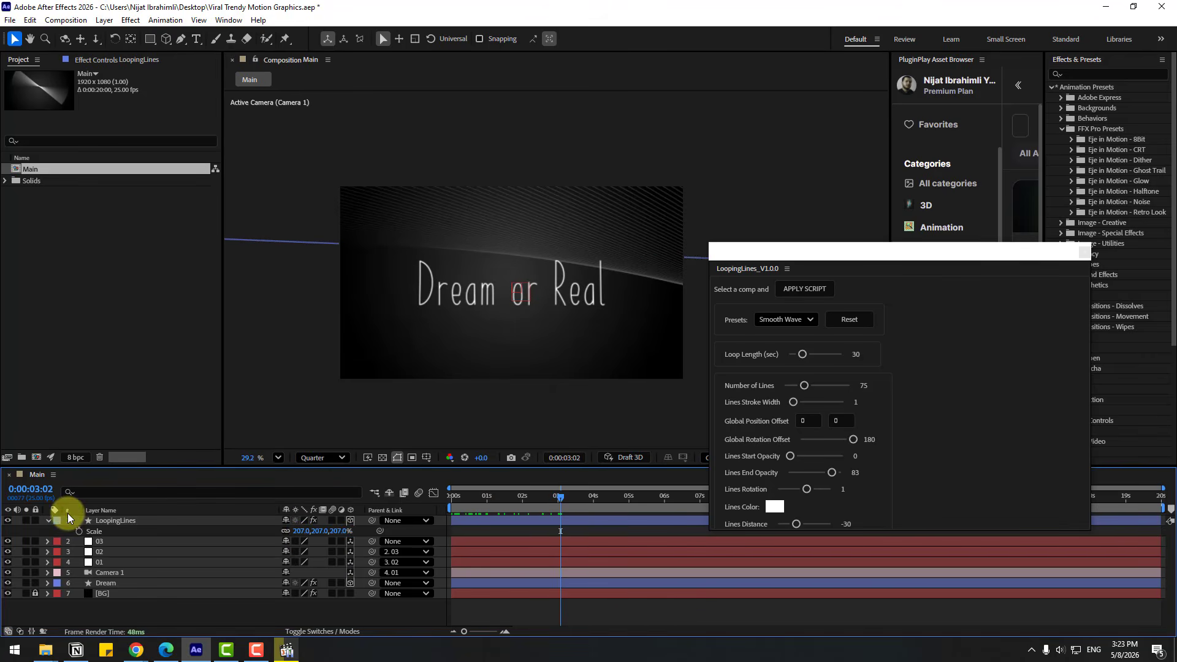
Reveal the Position of nulls 01 and 02, and add a Position keyframe on null 02 at 0:00:02:05.
left_click(48, 521)
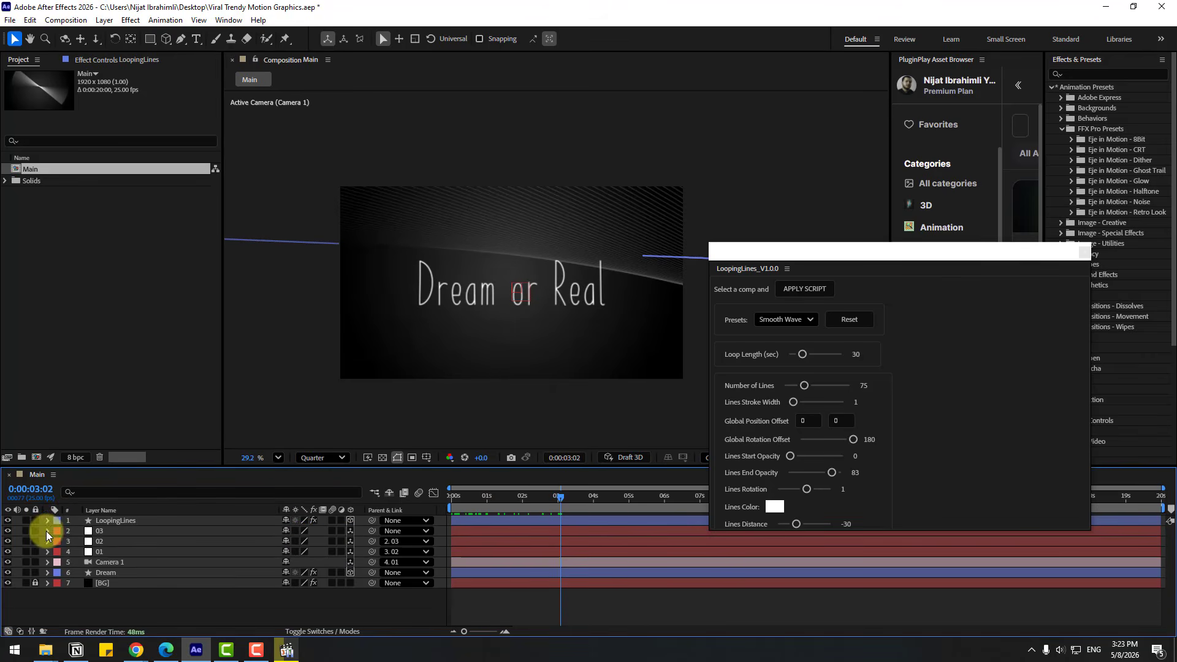
left_click(101, 552)
key("p")
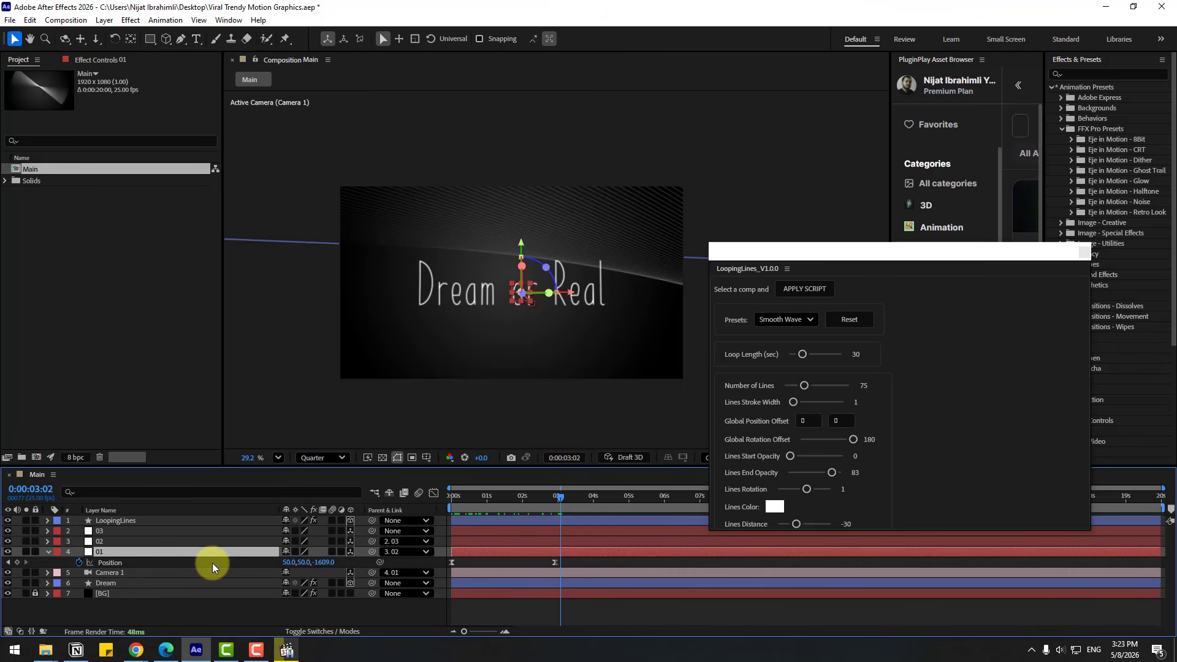
left_click_drag(516, 498, 551, 498)
left_click(99, 542)
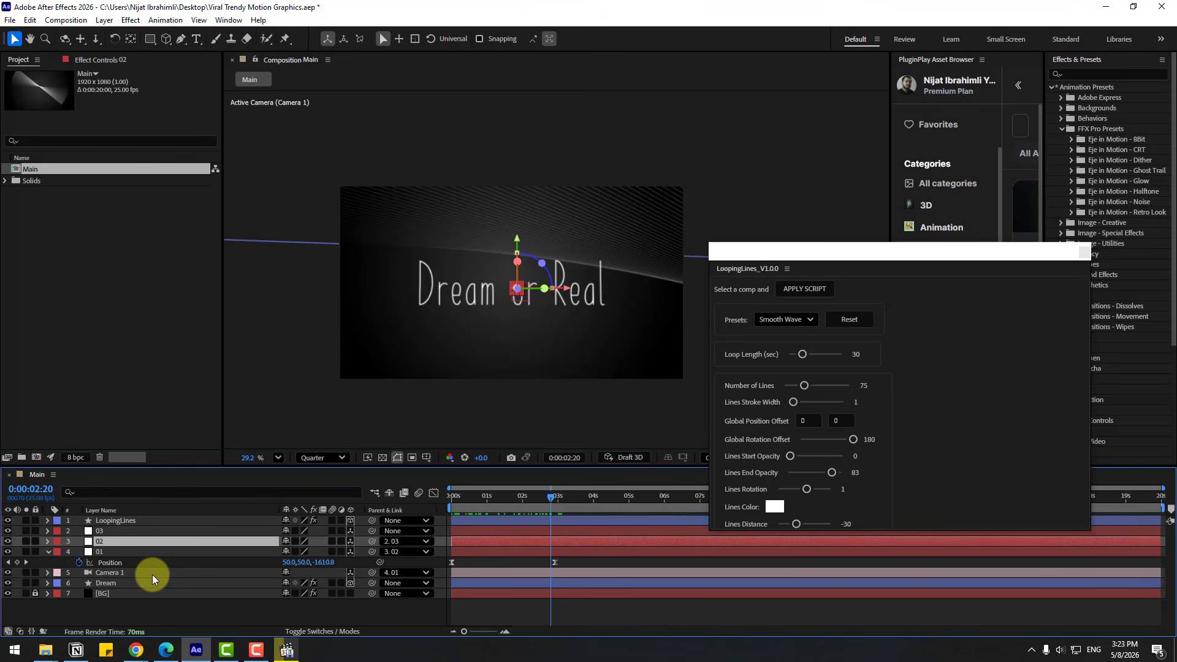
key("p")
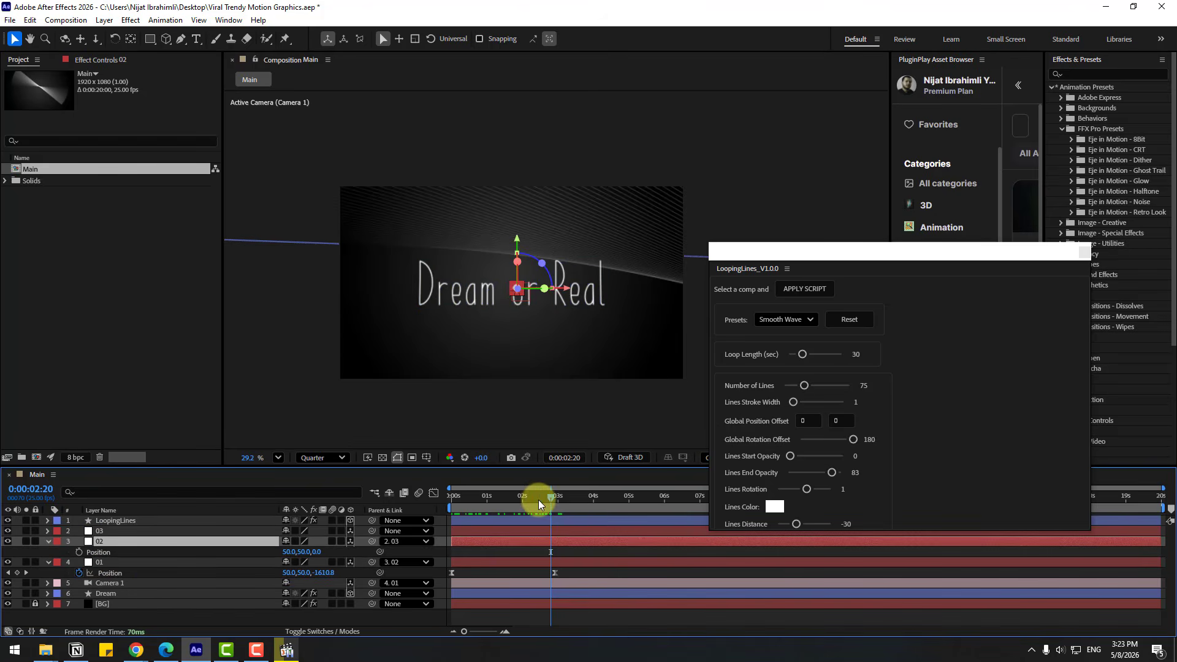
left_click(537, 498)
left_click_drag(535, 498, 530, 499)
left_click(78, 553)
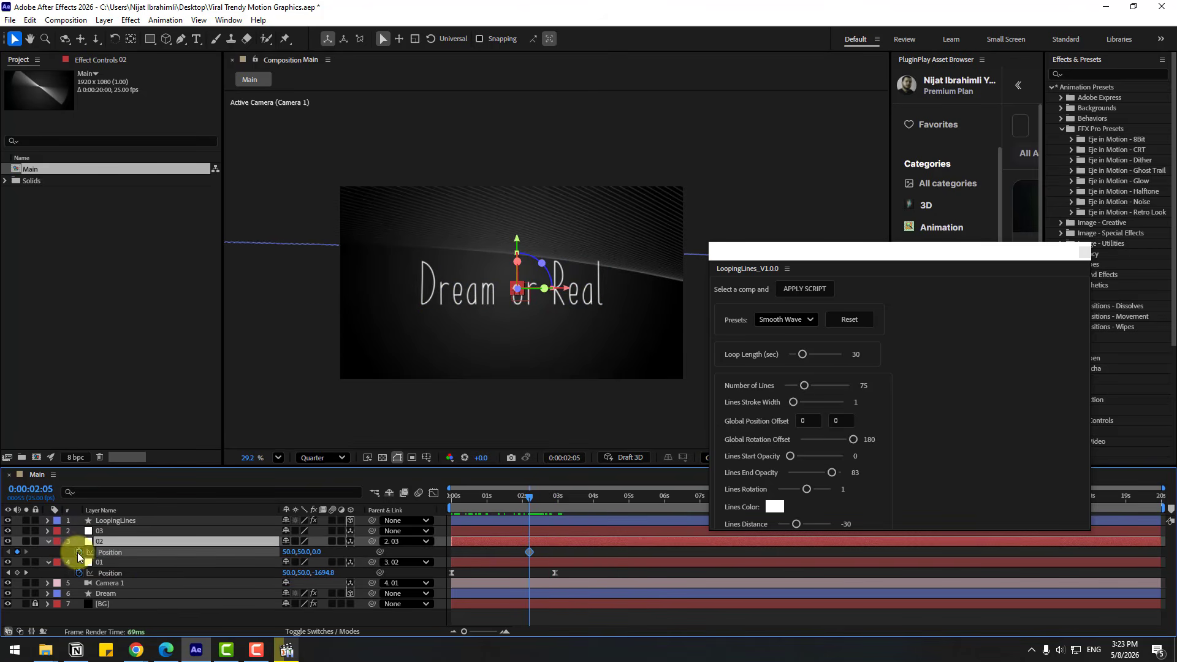
At 0:00:04:01, set null 02's Y position to 640 and apply Easy Ease to its Position keyframes.
left_click(594, 500)
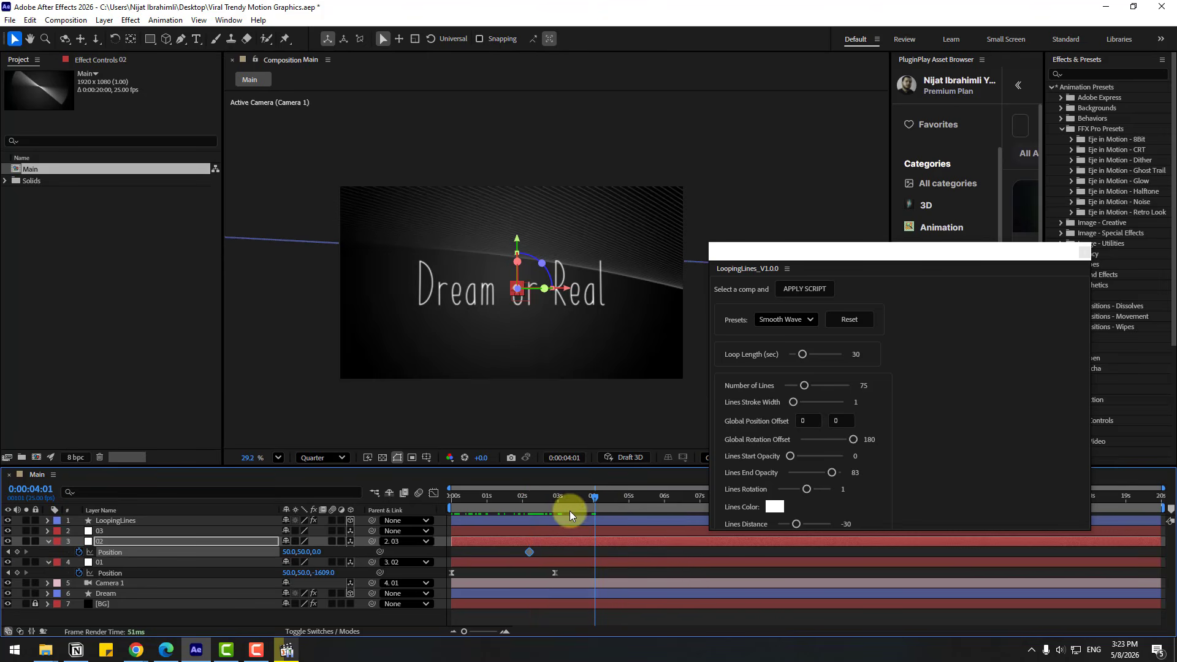
left_click_drag(296, 552, 697, 525)
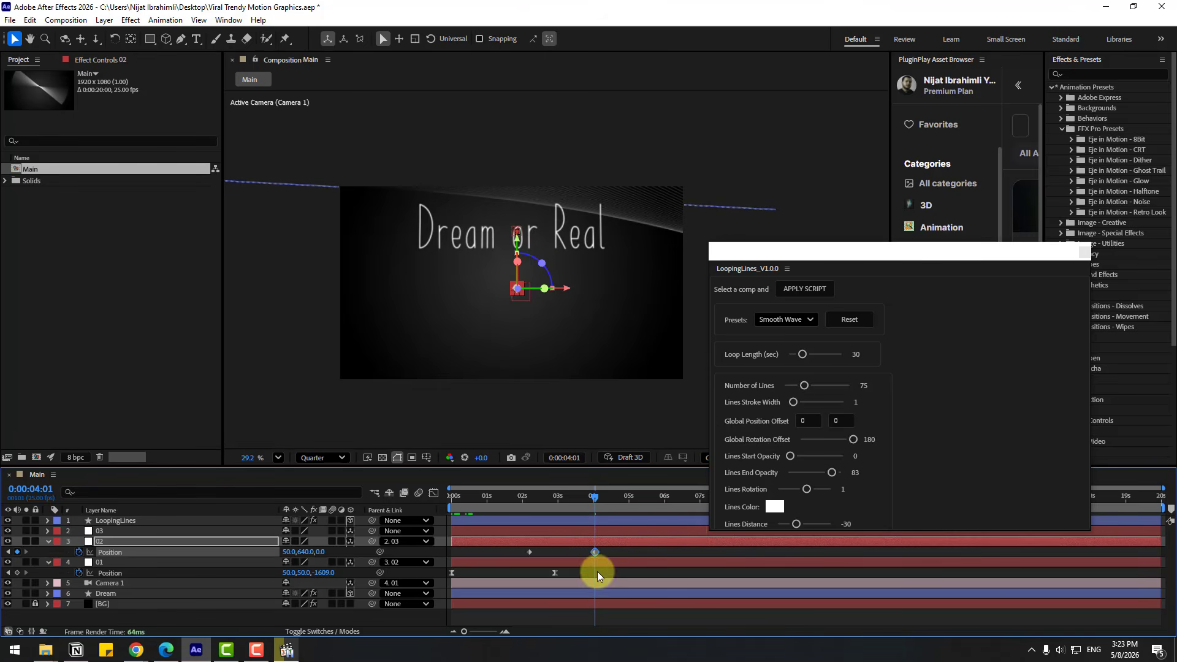
left_click(586, 552)
left_click(529, 552)
right_click(528, 553)
mouse_move(542, 545)
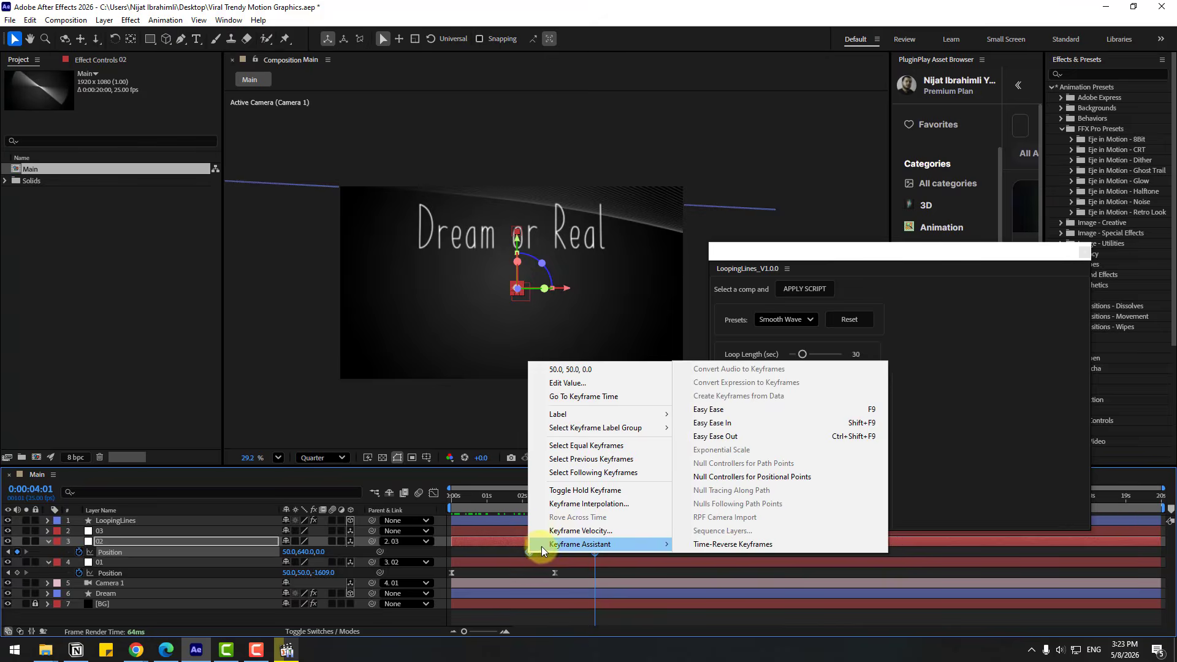
left_click(705, 410)
Adjust the start of null 02's position speed curve and shift its first keyframe earlier, to before 0:00:02:00.
left_click(433, 493)
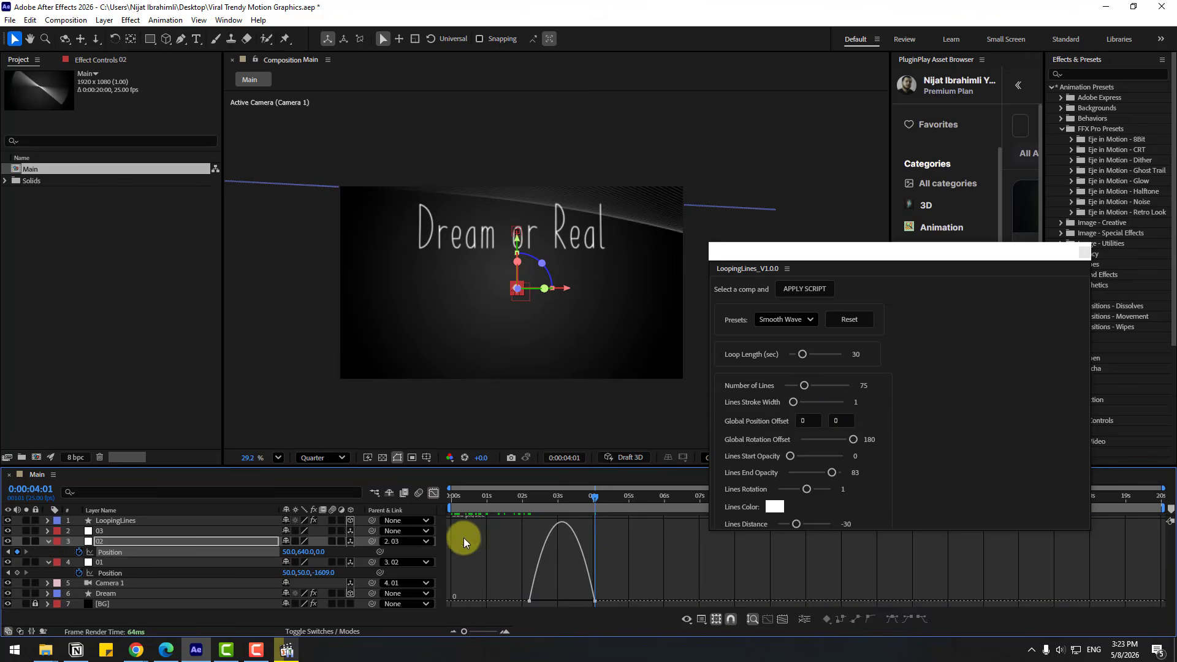
left_click_drag(525, 592, 555, 602)
left_click(433, 492)
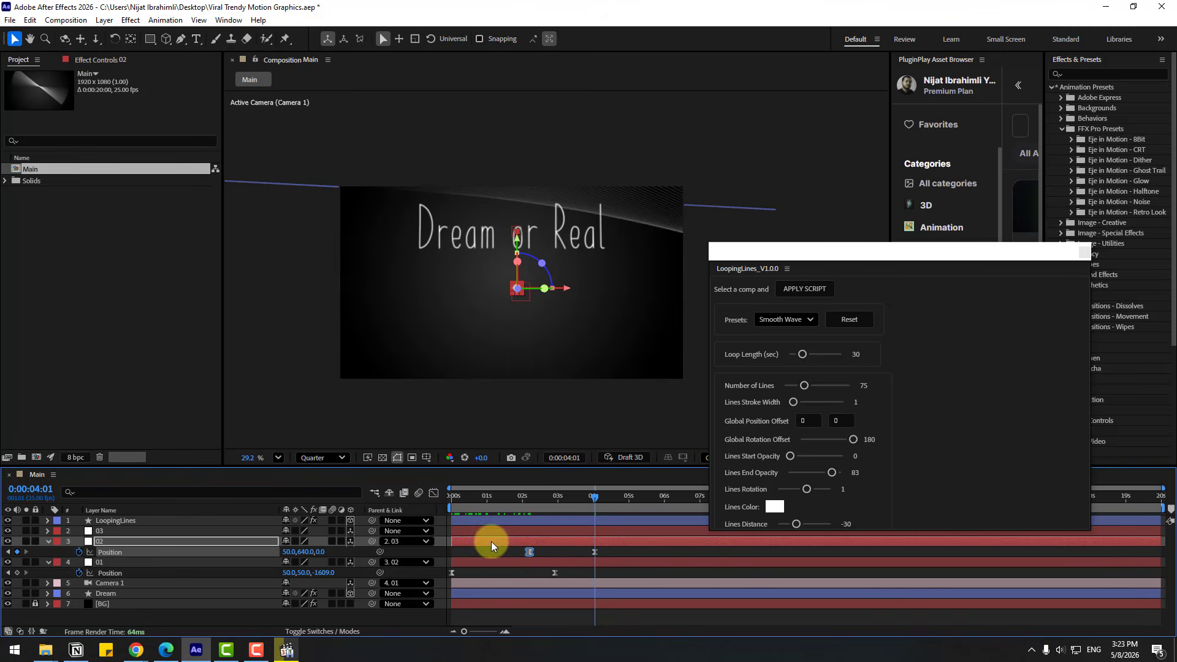
left_click_drag(528, 554, 510, 554)
Preview the camera move with the work area ending just past null 02's last keyframe, and close the LoopingLines window.
key("space")
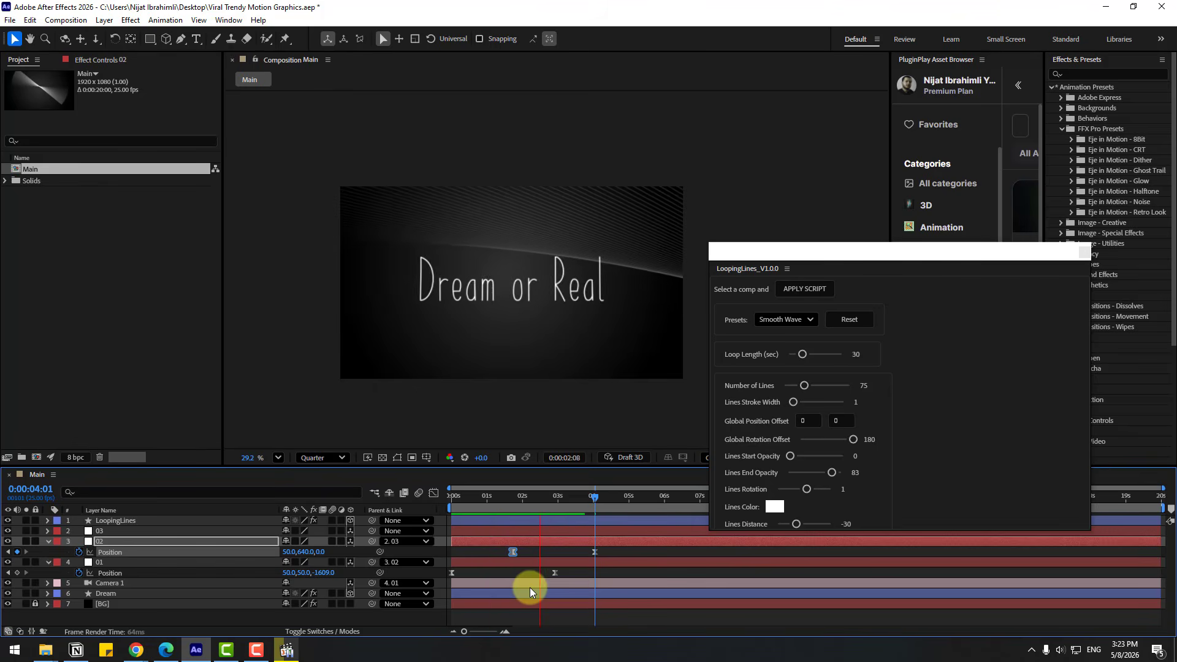
left_click(602, 499)
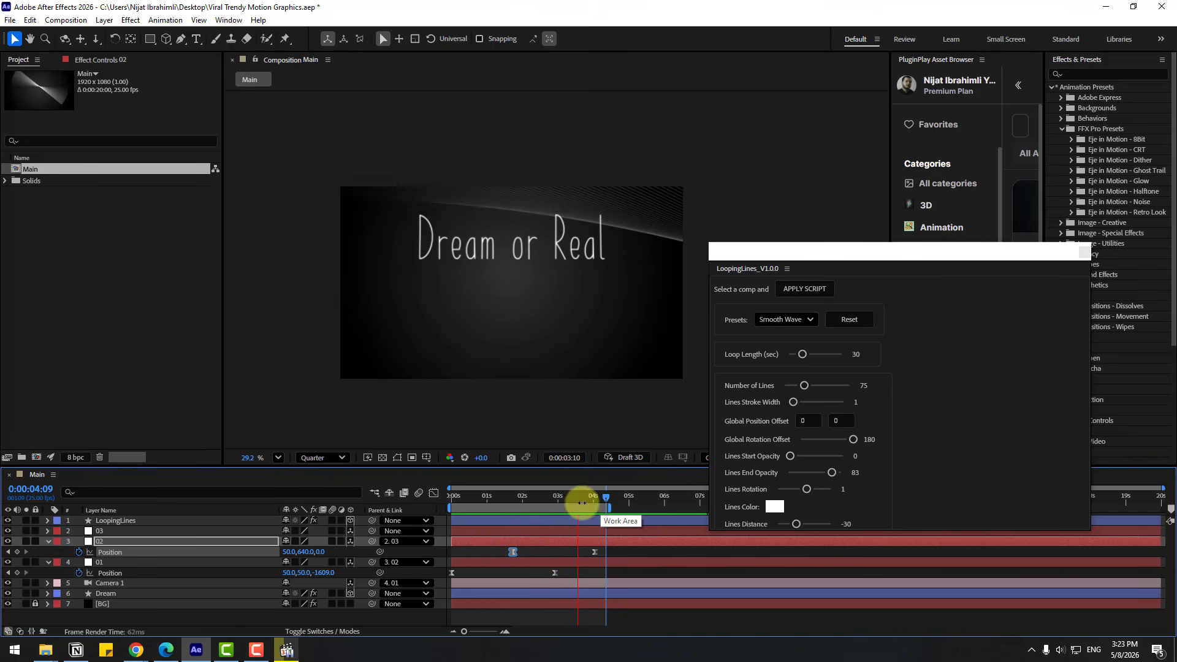
left_click(1083, 253)
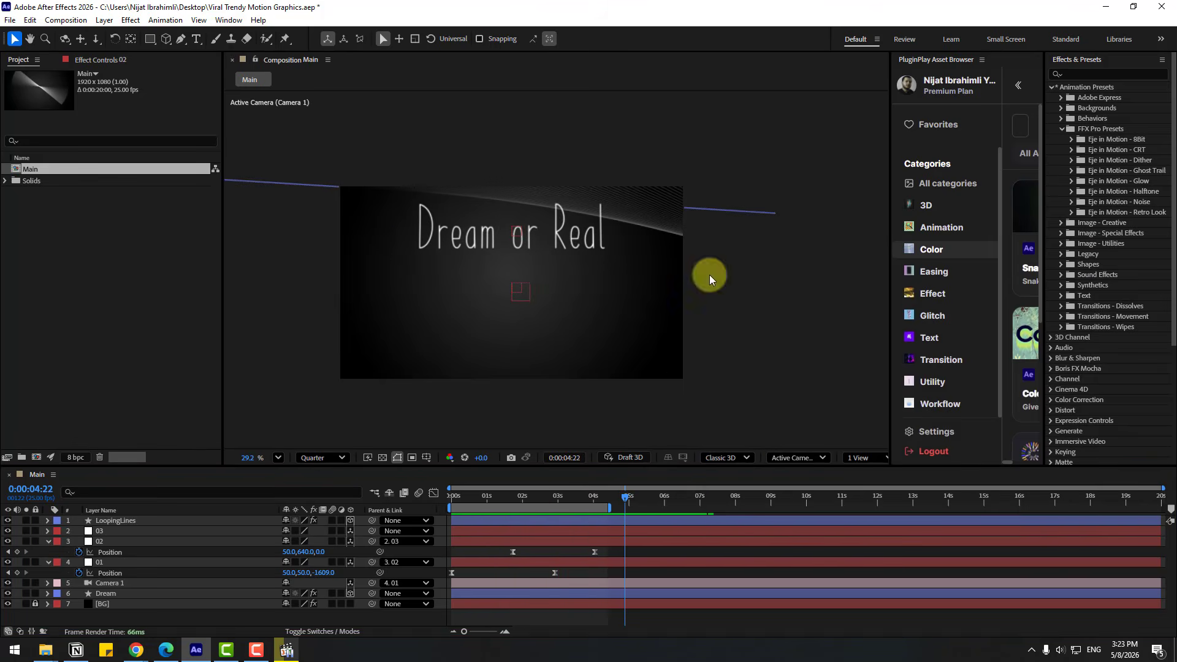
Display the Title/Action Safe guides and draw a centred upright rectangle, about 325 by 582, from mid-frame to the lower edge.
left_click(155, 40)
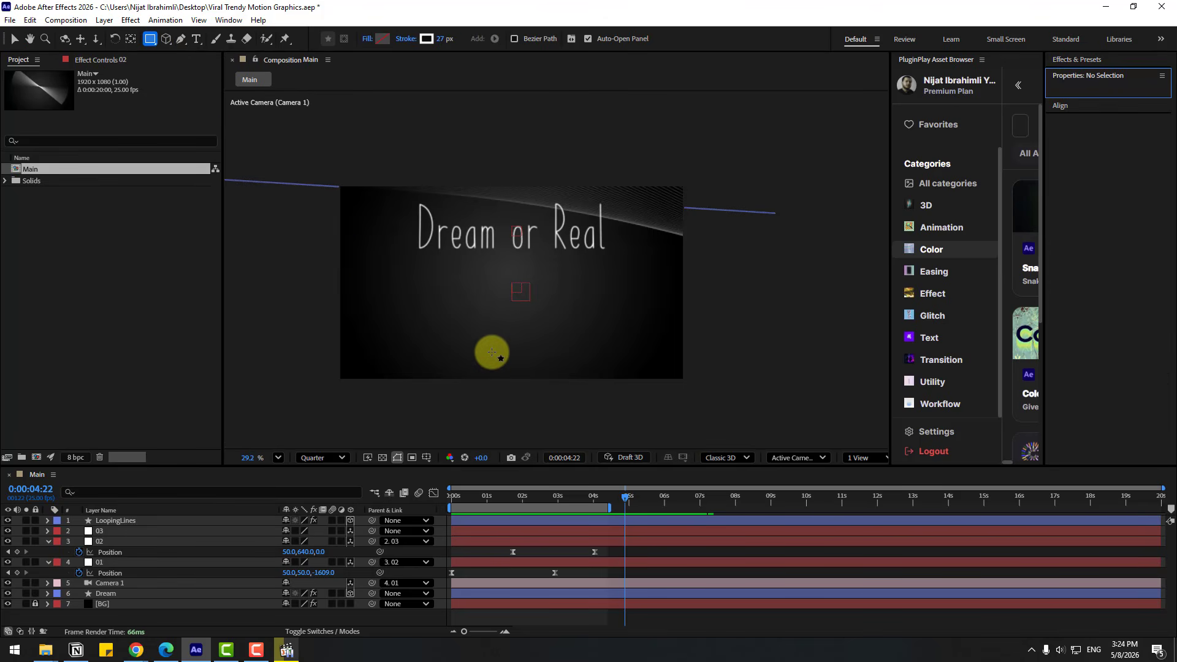
left_click(428, 458)
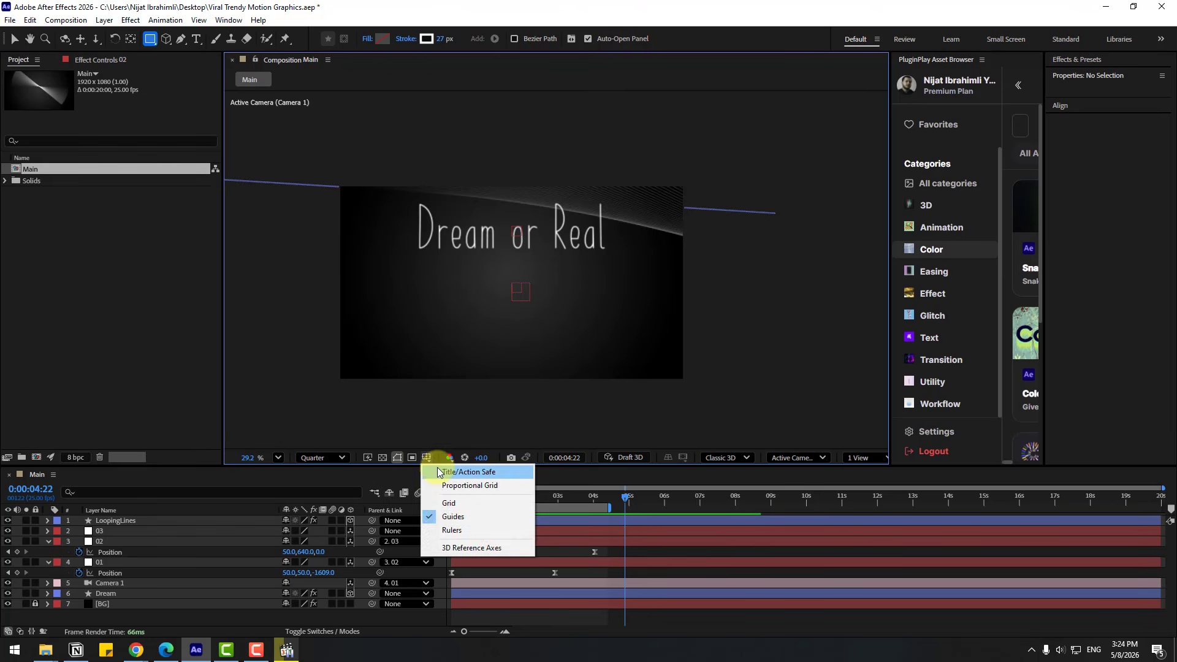
left_click(439, 470)
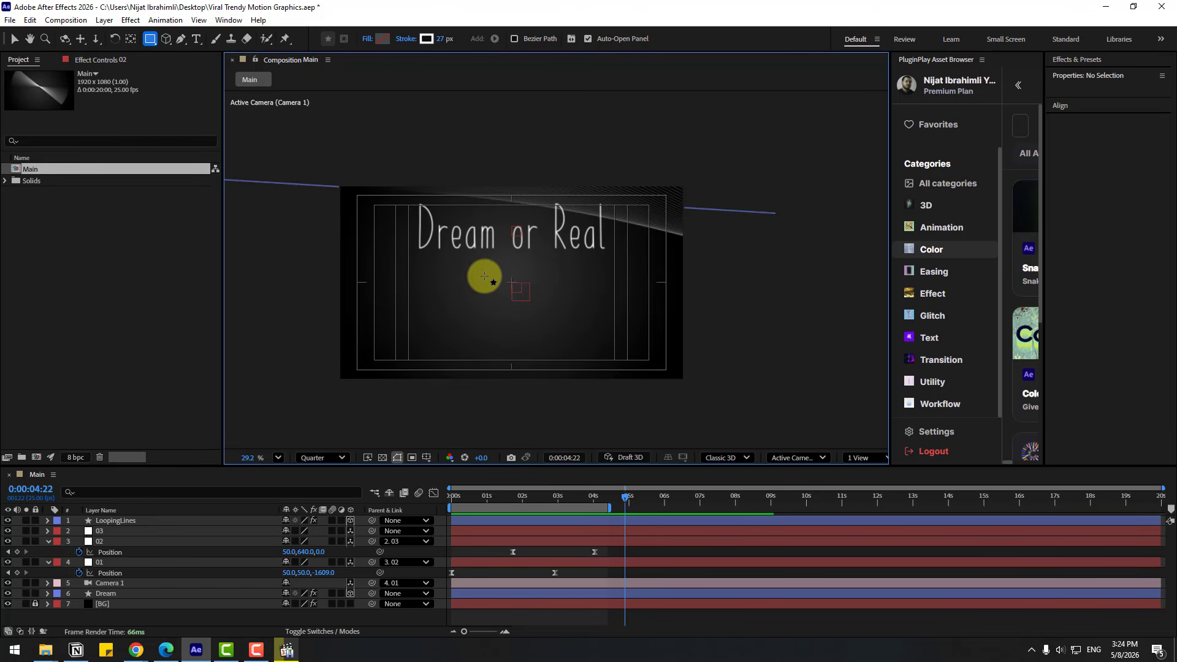
left_click_drag(482, 278, 542, 382)
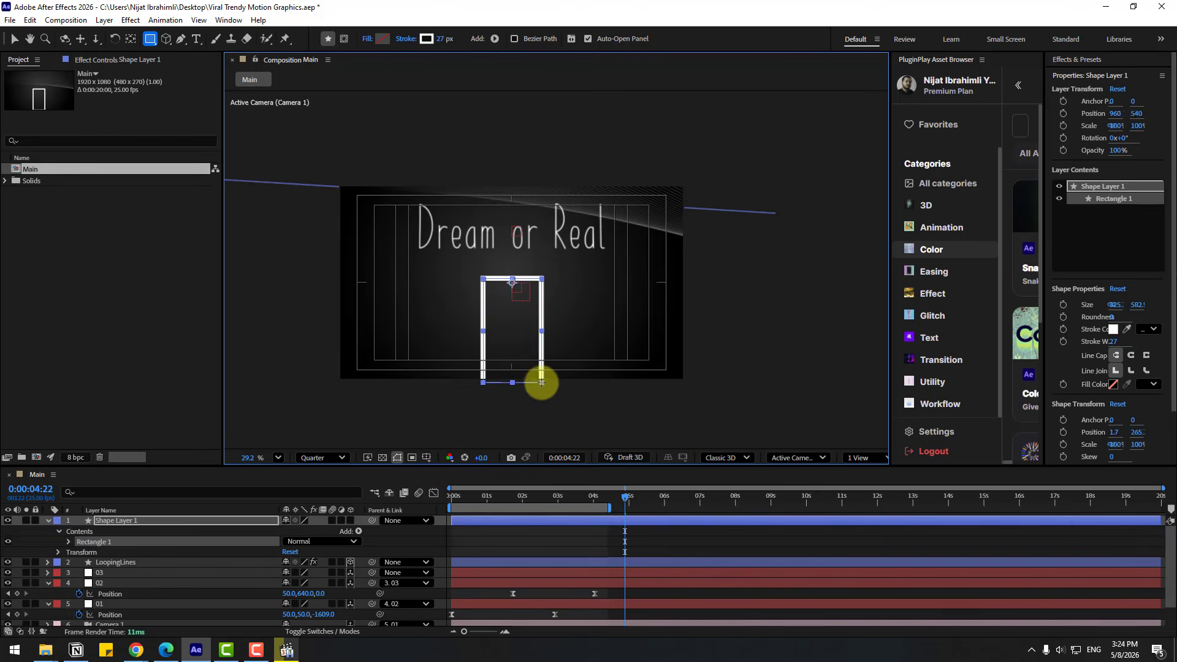
Set the rectangle's stroke width to 0 px and its fill color to white.
left_click(441, 38)
type("0")
key("Return")
left_click(384, 43)
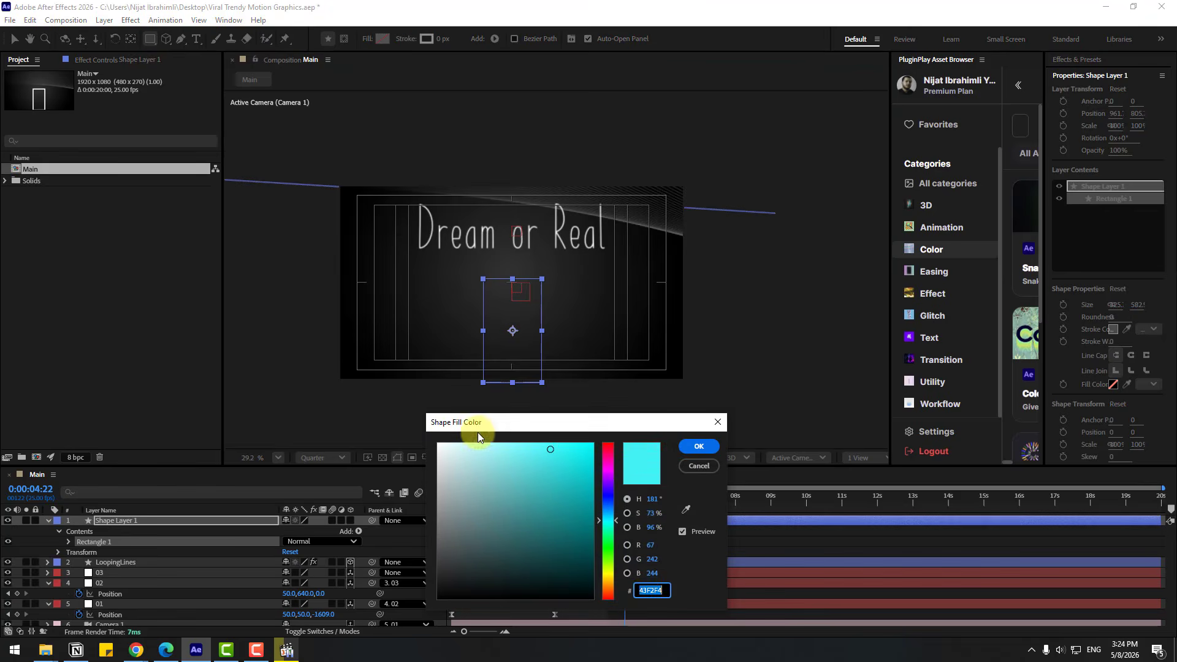
left_click_drag(478, 477, 415, 428)
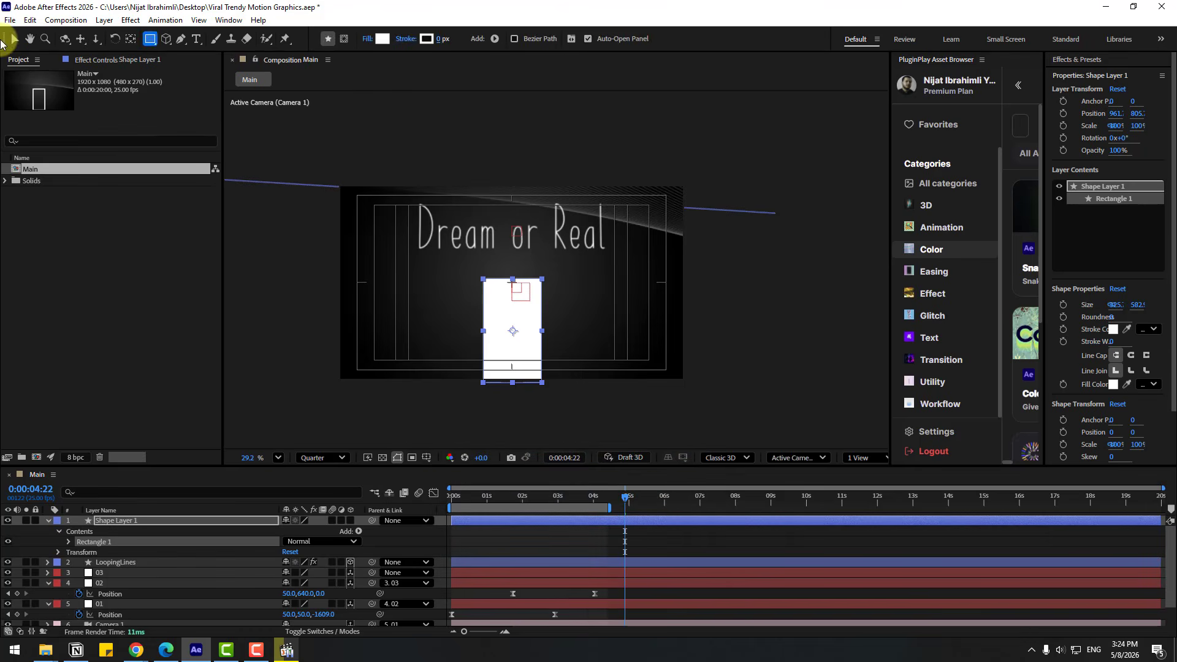
Rename the rectangle's shape layer as object_1 and collapse its properties.
left_click(13, 39)
left_click(141, 521)
key("Return")
key("BackSpace")
type("object_")
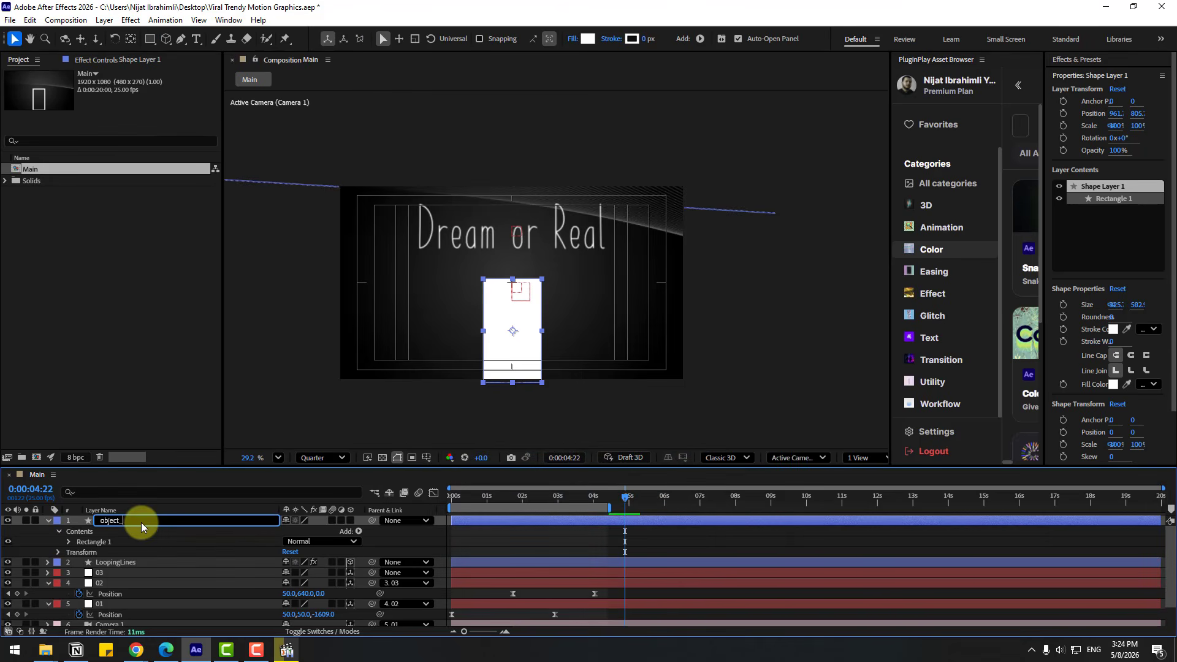
type("1")
key("Return")
left_click(48, 520)
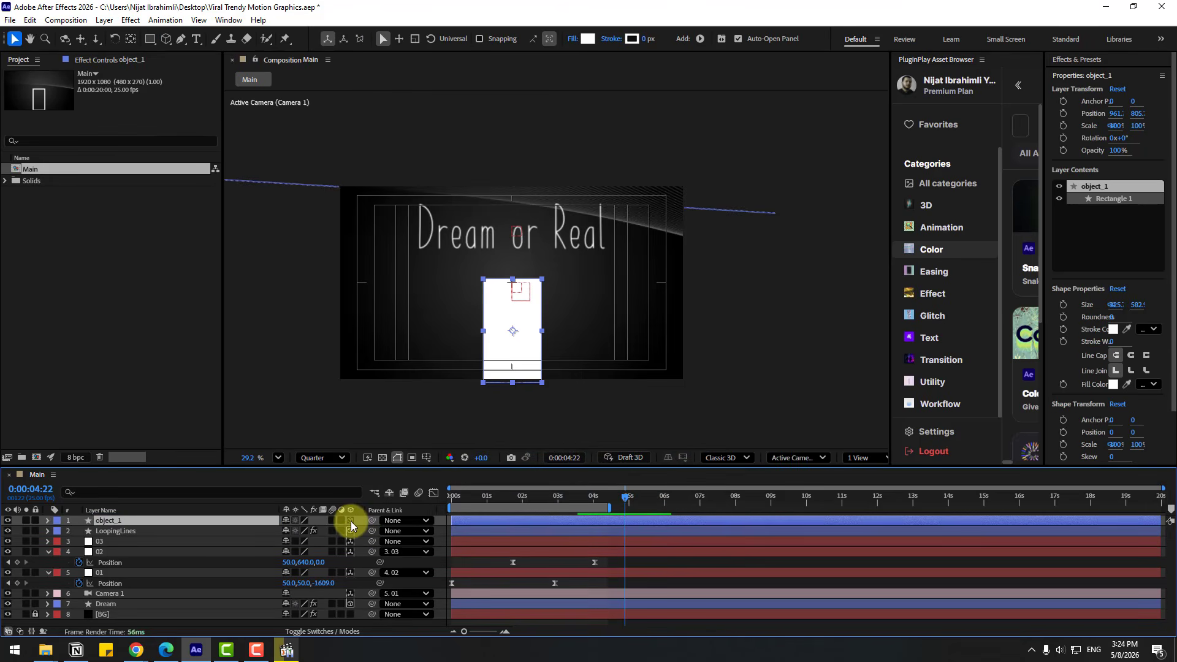
Make object_1 a 3D layer, scale it to 233% and position it centred below the "Dream or Real" lettering.
left_click(351, 521)
left_click_drag(499, 197, 506, 307)
key("s")
left_click_drag(296, 531, 367, 519)
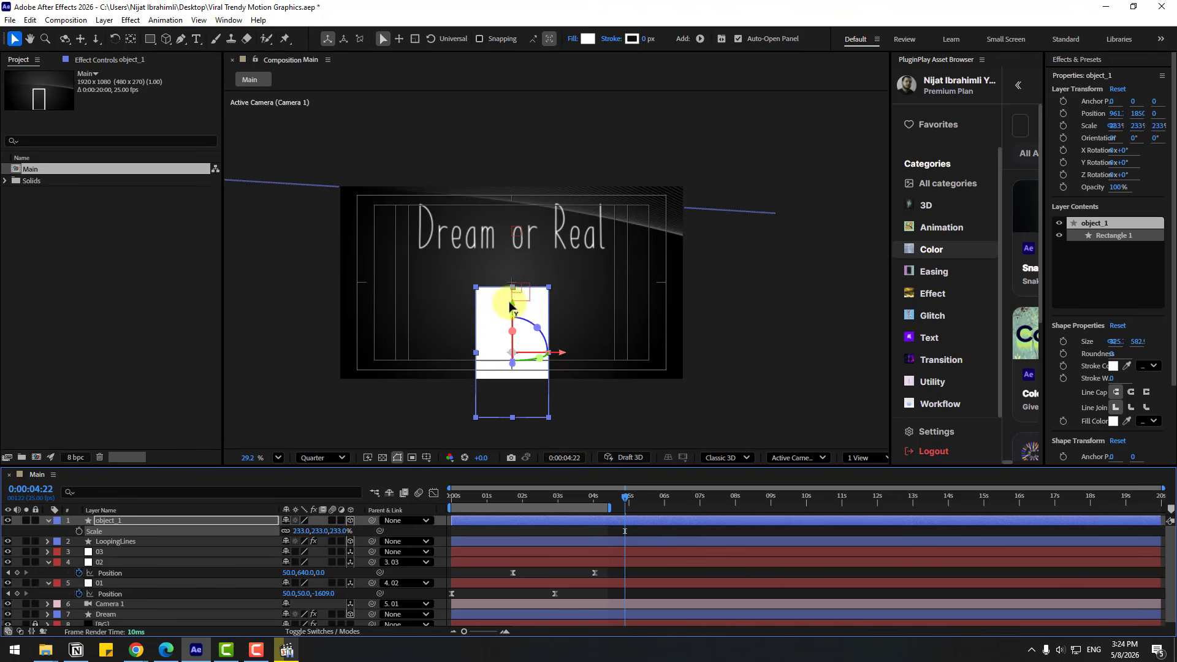
left_click_drag(510, 306, 512, 295)
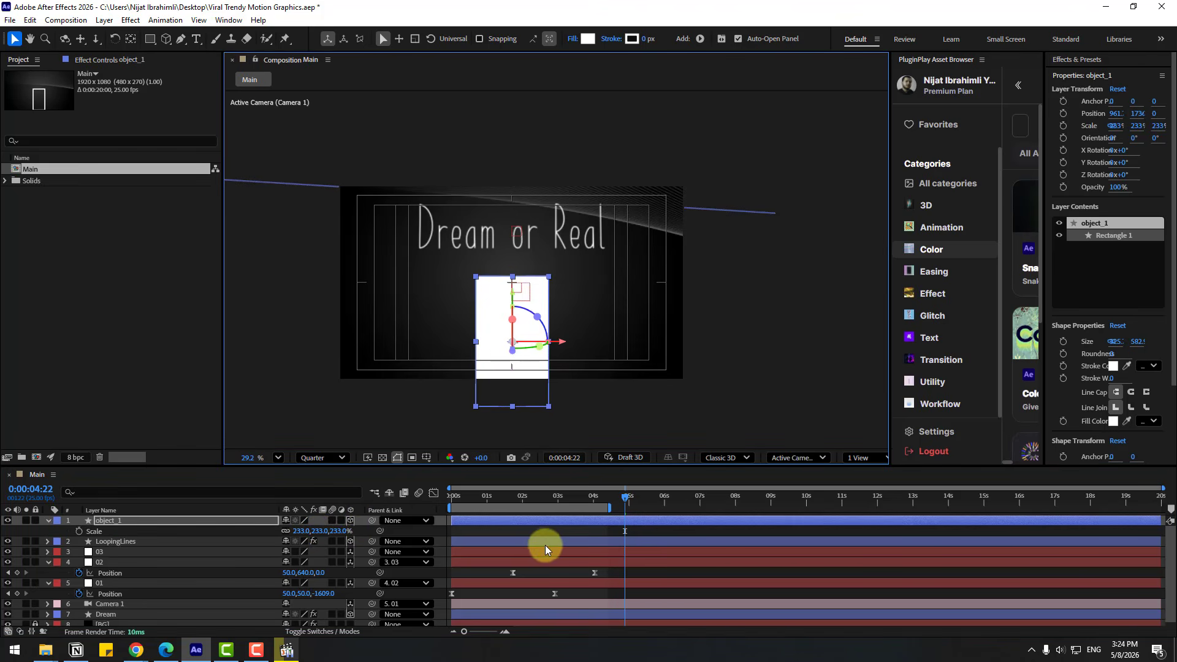
key("s")
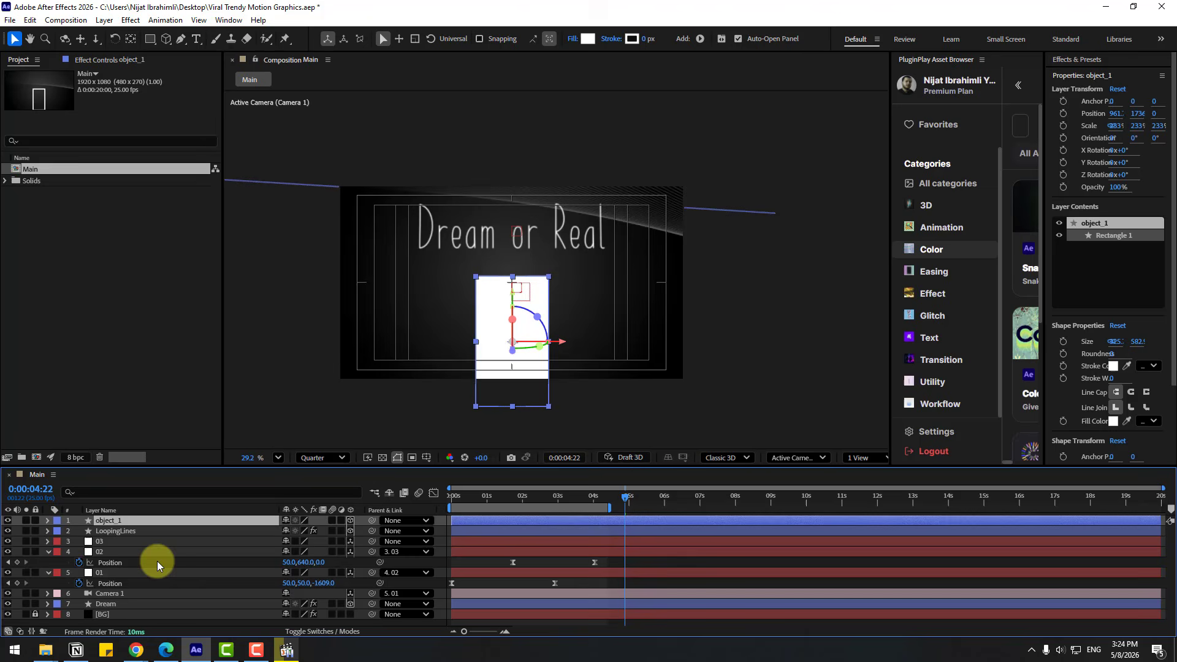
Apply the "Glow 2 - Eje in Motion" preset to object_1, undoing any accidental move of the layer.
left_click(1073, 60)
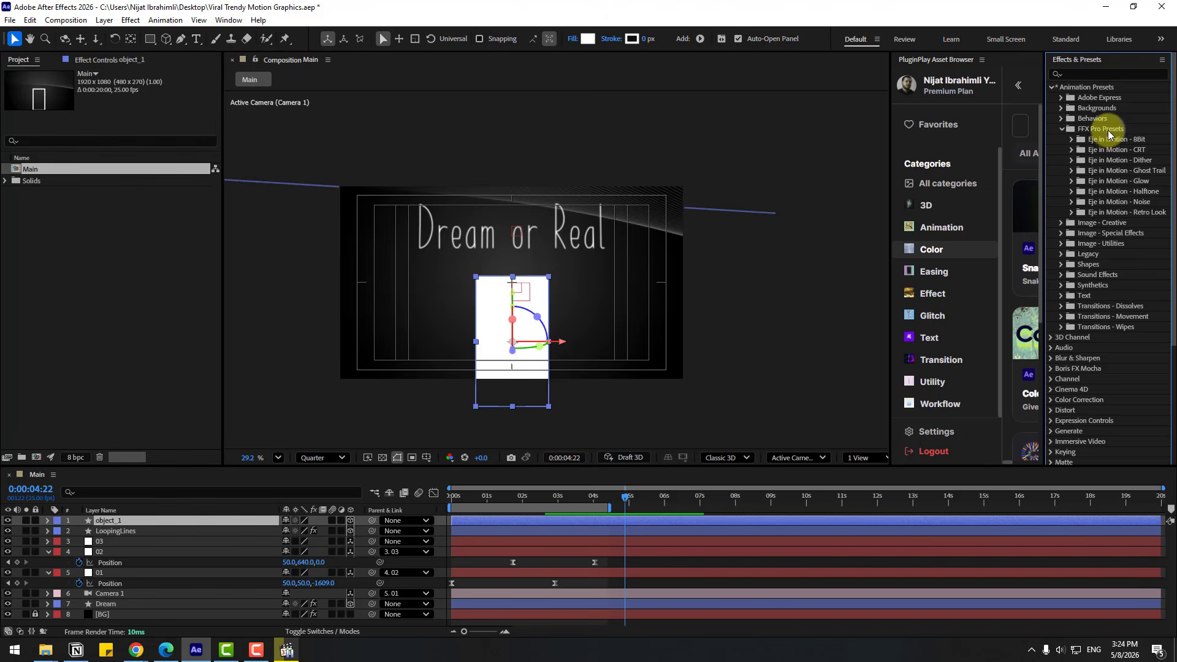
left_click(1069, 181)
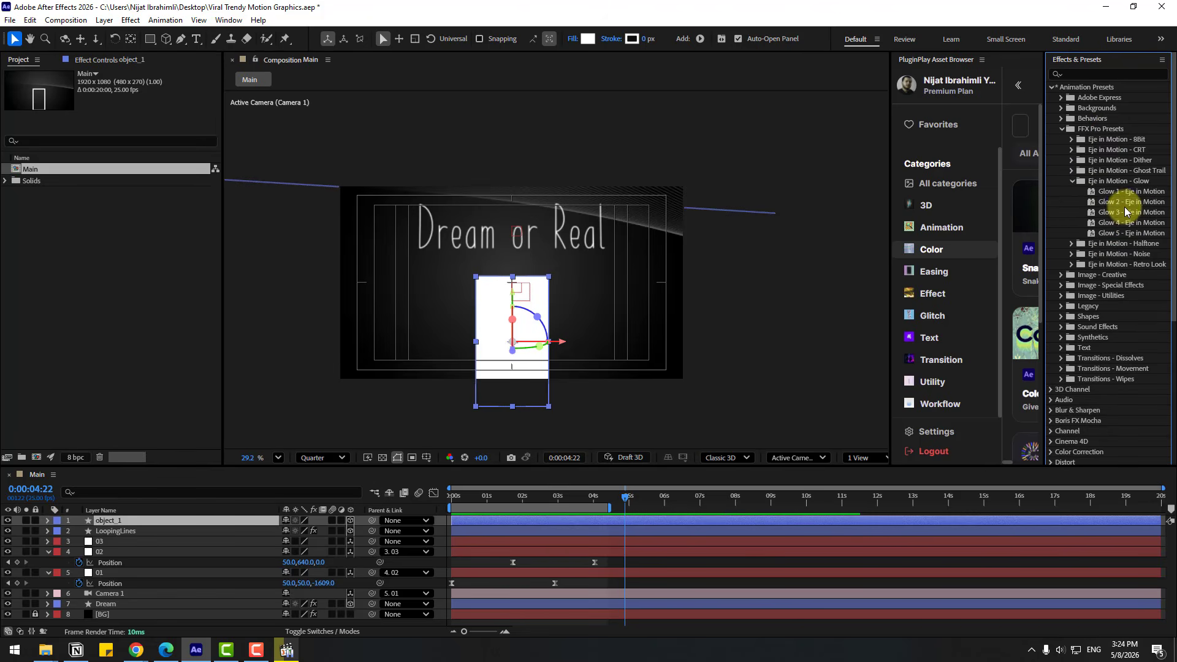
left_click_drag(1123, 202, 102, 523)
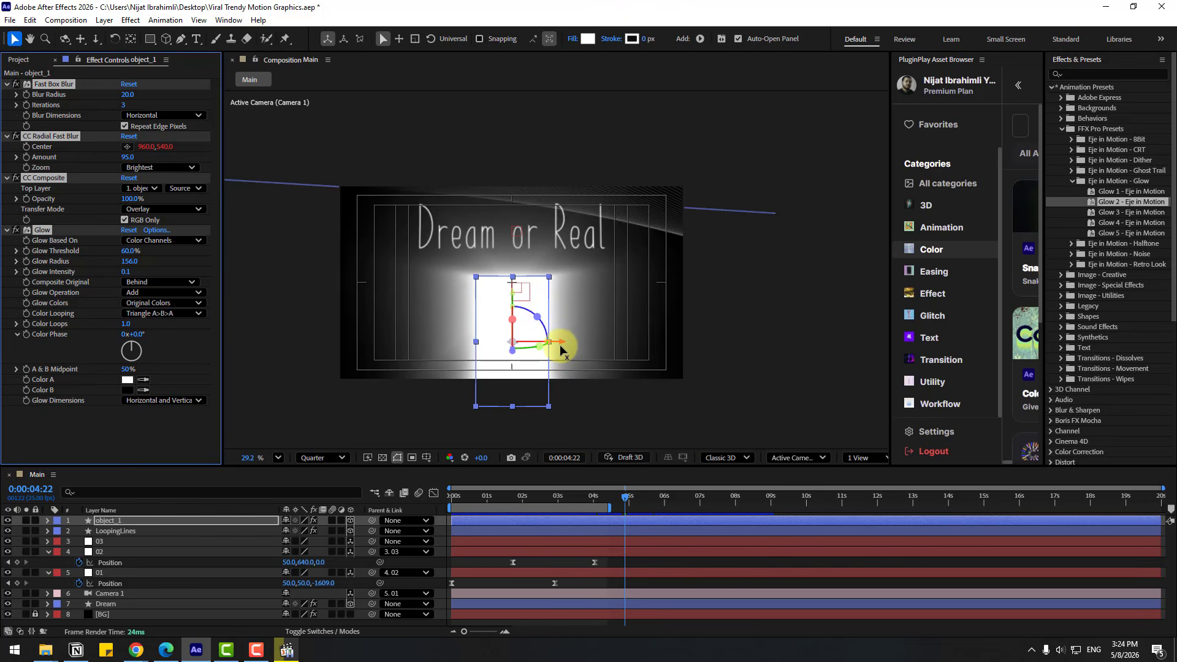
mouse_move(559, 349)
left_mouse_down()
mouse_move(437, 347)
mouse_move(652, 352)
mouse_move(499, 341)
mouse_move(557, 350)
left_mouse_up()
key("ctrl+z")
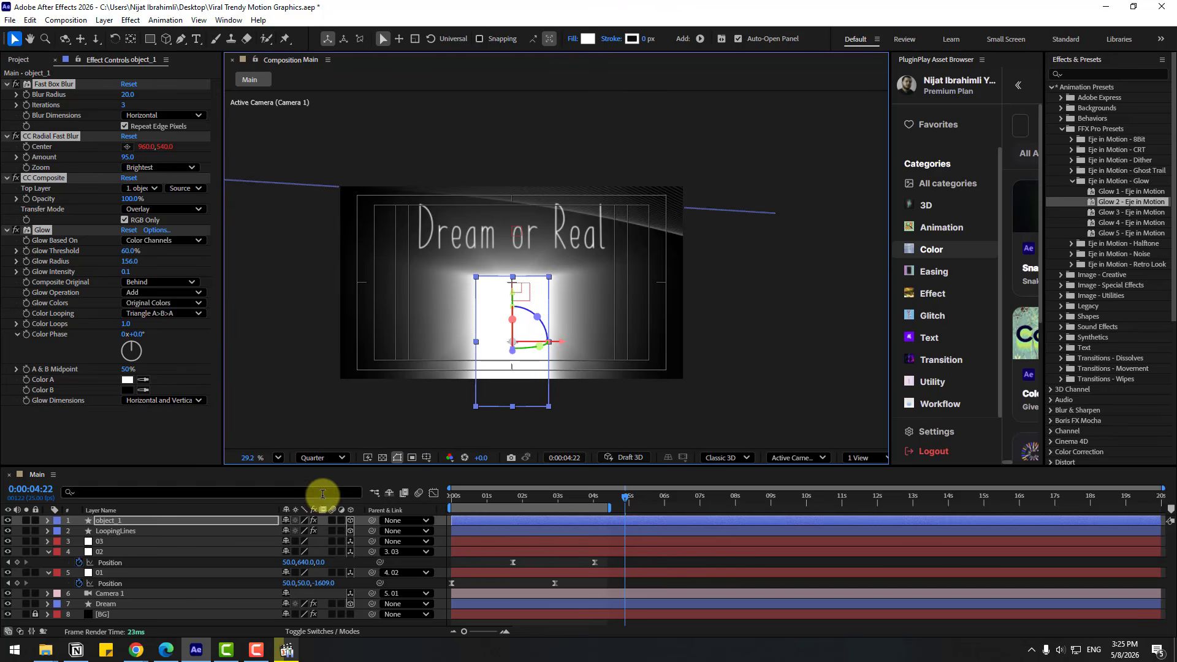
At 0:00:00:00, move object_1 straight down until it sits completely below the frame.
left_click(183, 527)
left_click_drag(669, 505, 407, 499)
left_click_drag(509, 331, 498, 392)
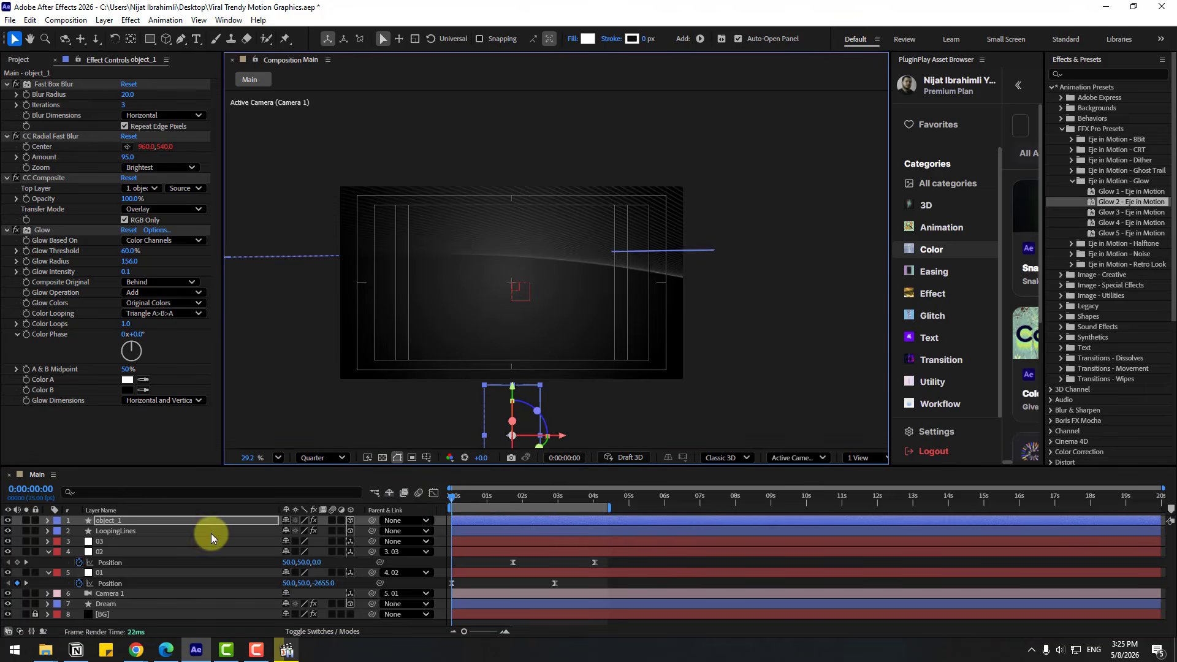
At 0:00:04:00, raise object_1 to a Y position of 1683.5, keeping it centred below the lettering.
left_click_drag(467, 498, 593, 499)
key("p")
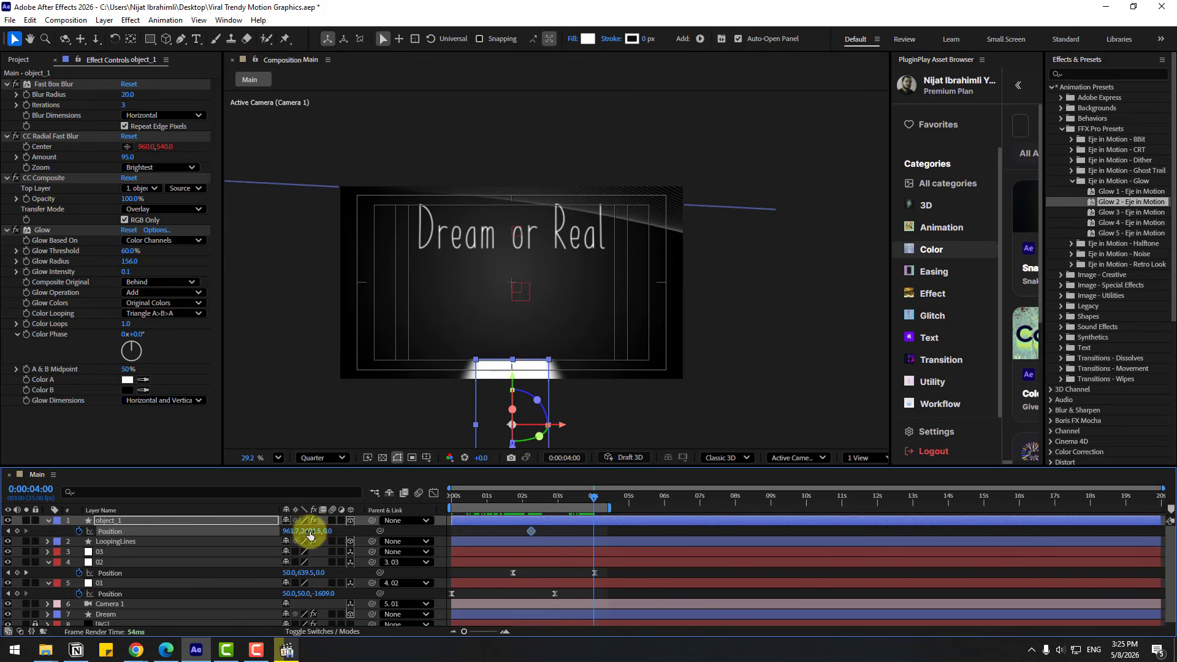
left_click_drag(310, 531, 1, 526)
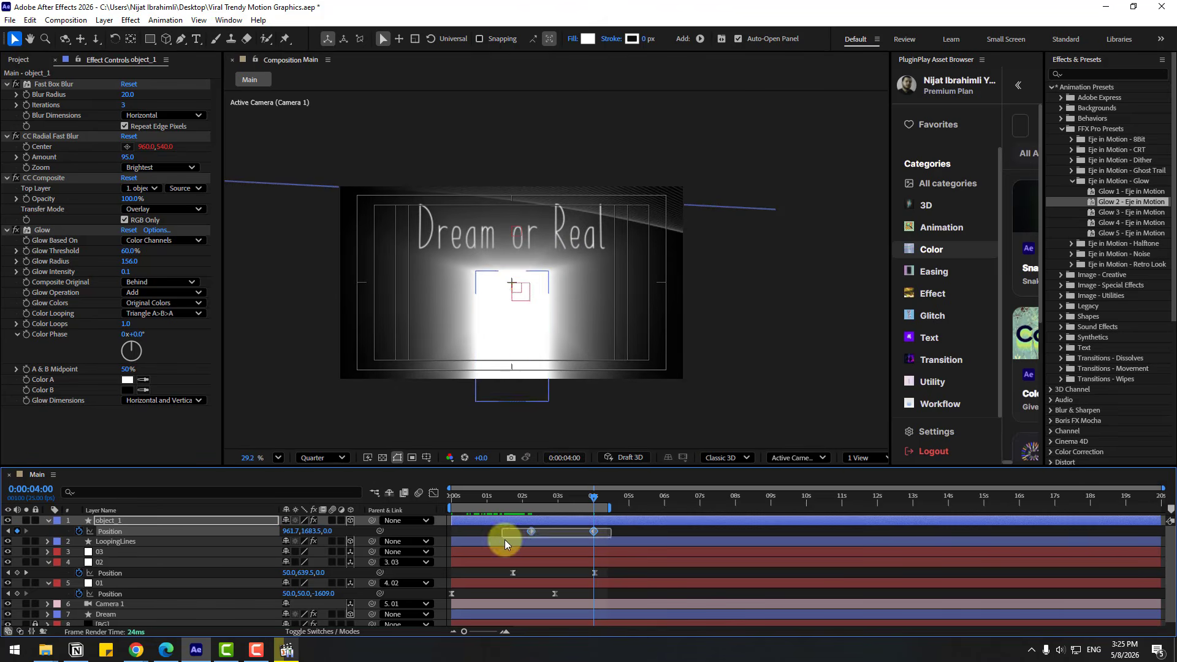
Apply Easy Ease to both Position keyframes of object_1 and preview its rise.
right_click(532, 530)
mouse_move(537, 523)
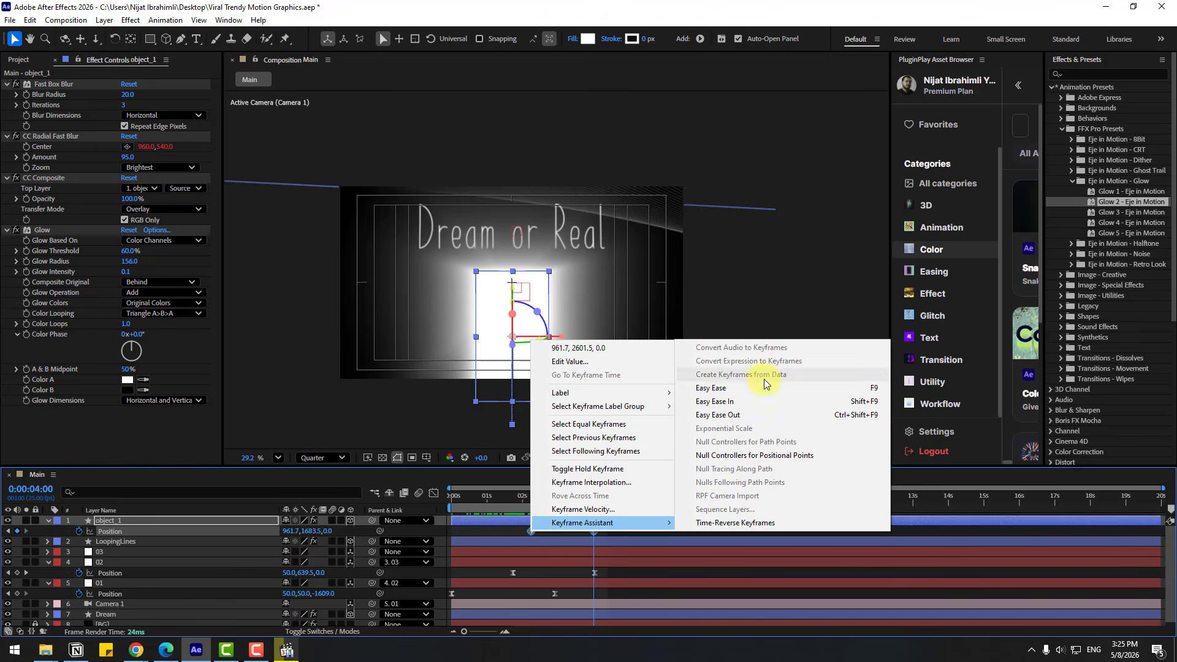
left_click(720, 383)
left_click_drag(492, 495, 580, 498)
left_click(611, 534)
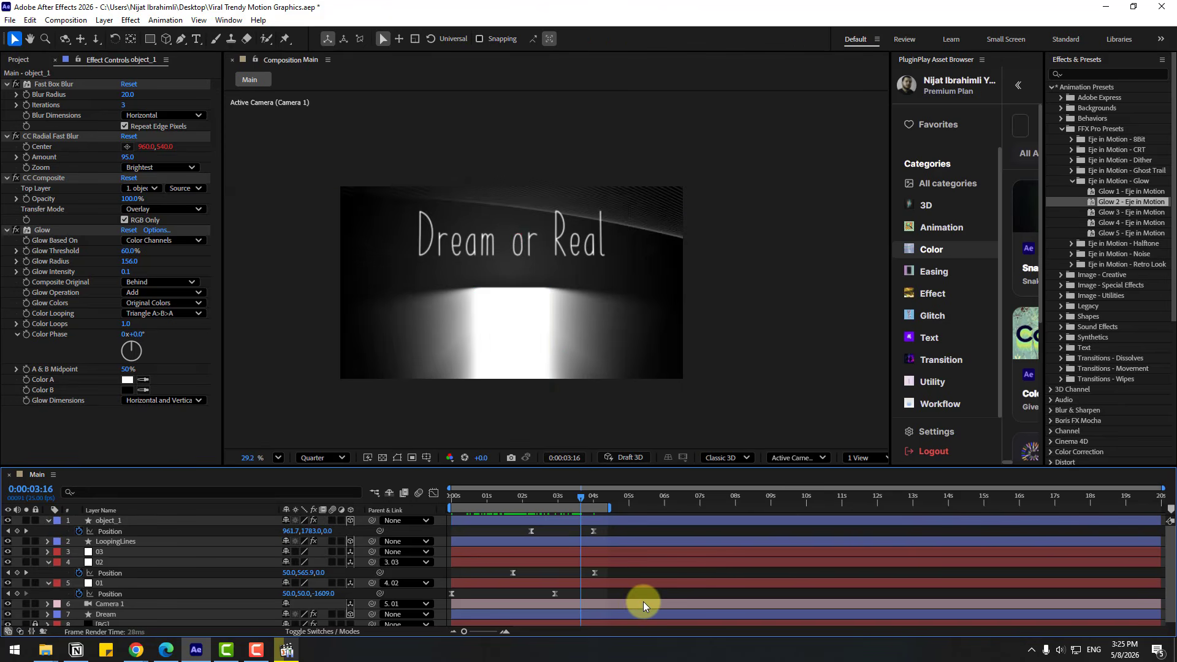
key("space")
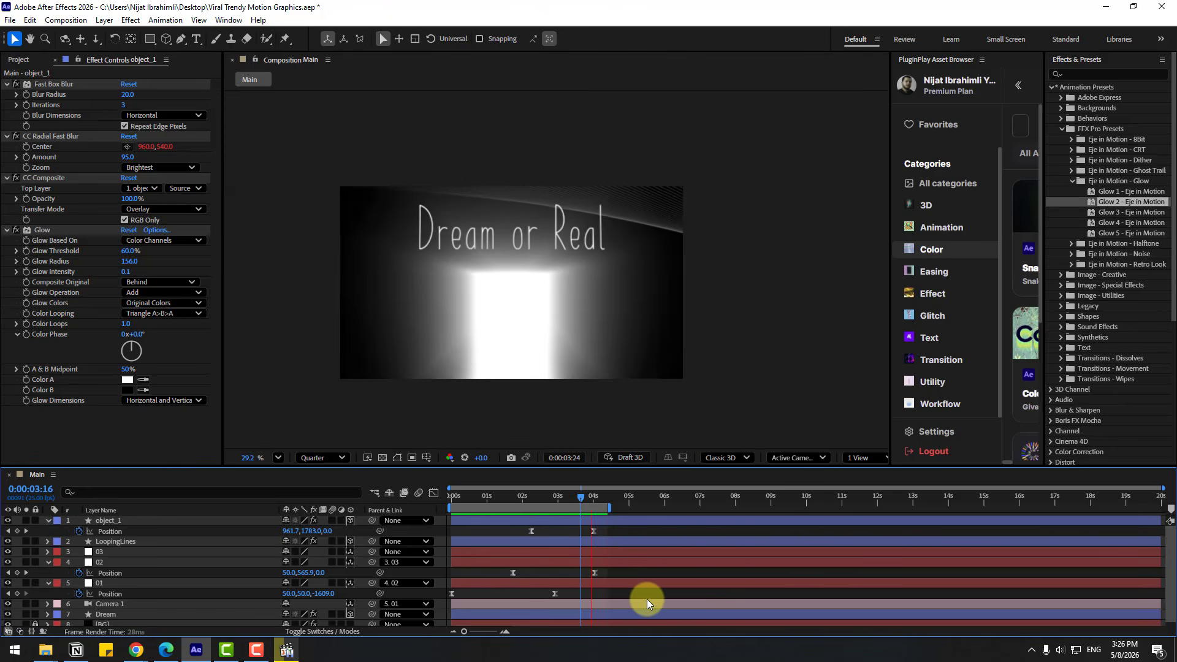
key("space")
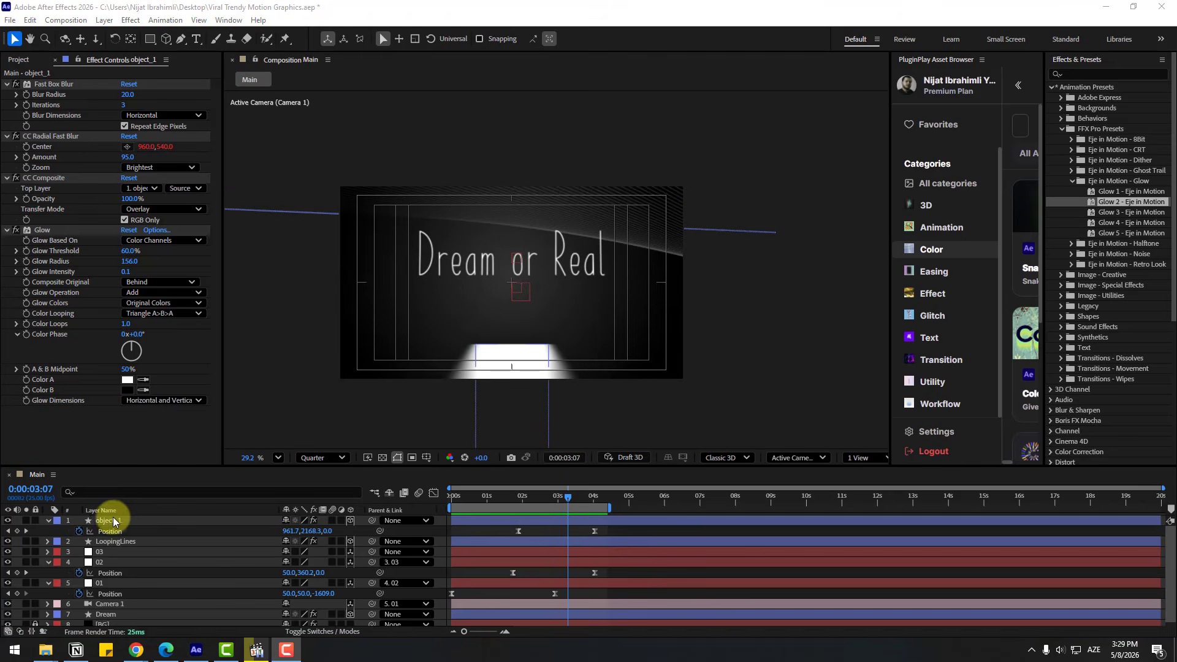
Duplicate object_1 and shift the copy's whole Position animation left and lower, to -303.3, 2074.5 at 0:00:04:01.
left_click(110, 521)
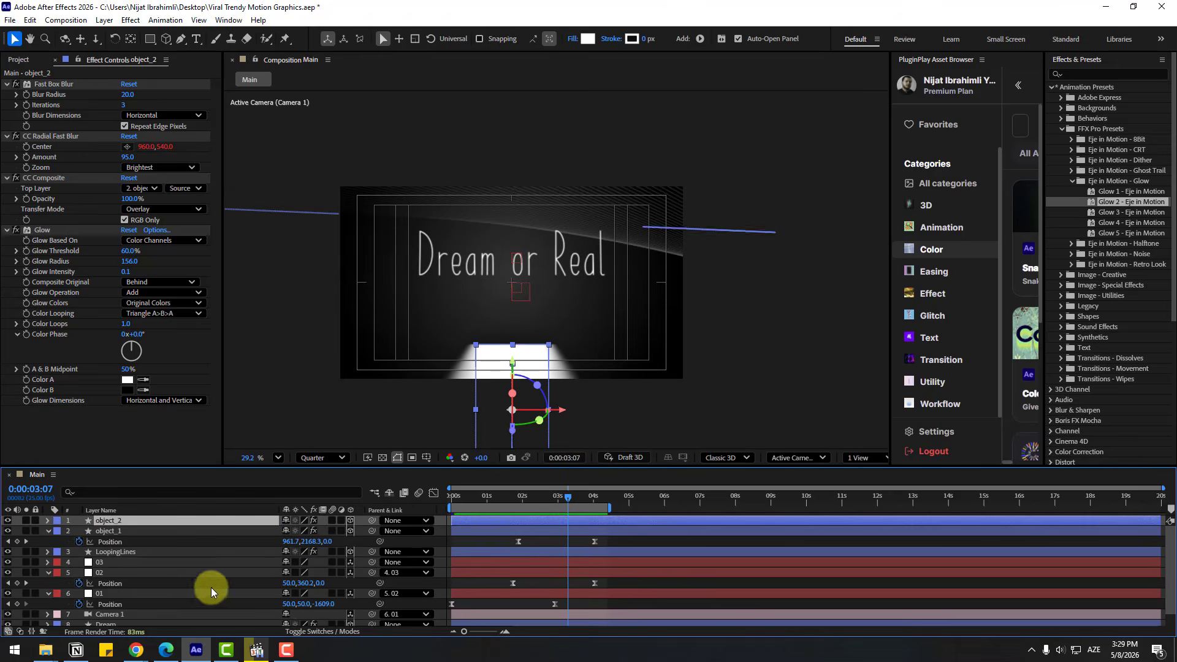
key("ctrl+d")
left_click_drag(587, 498, 460, 541)
left_click_drag(293, 532, 7, 531)
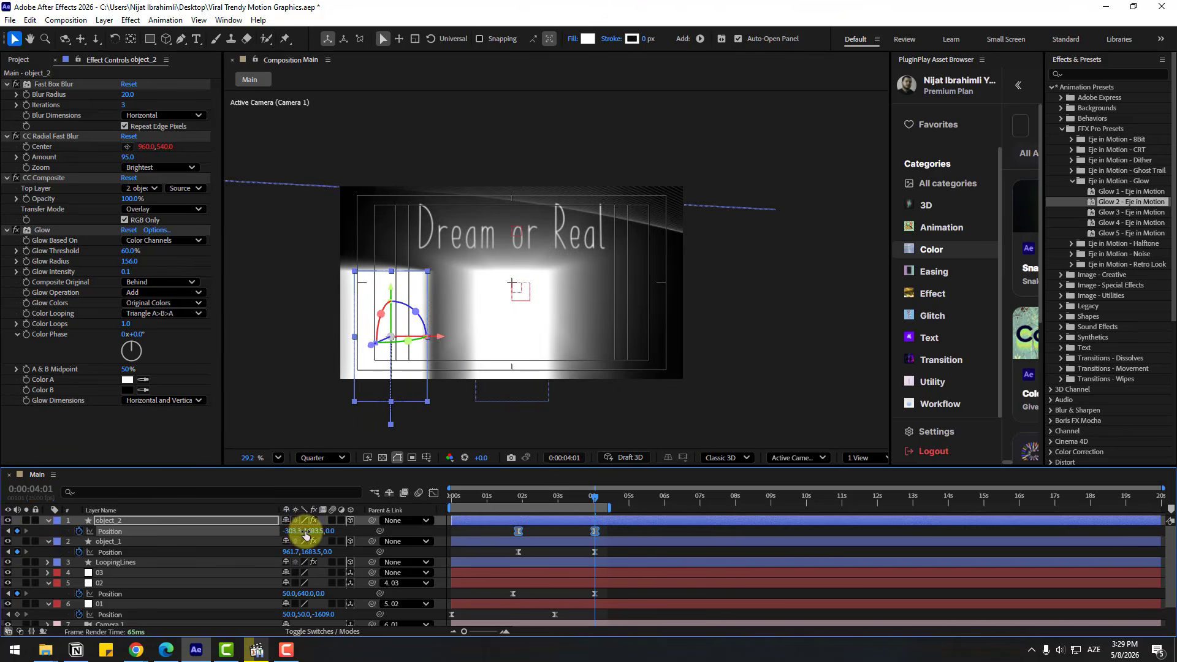
left_click_drag(307, 532, 590, 551)
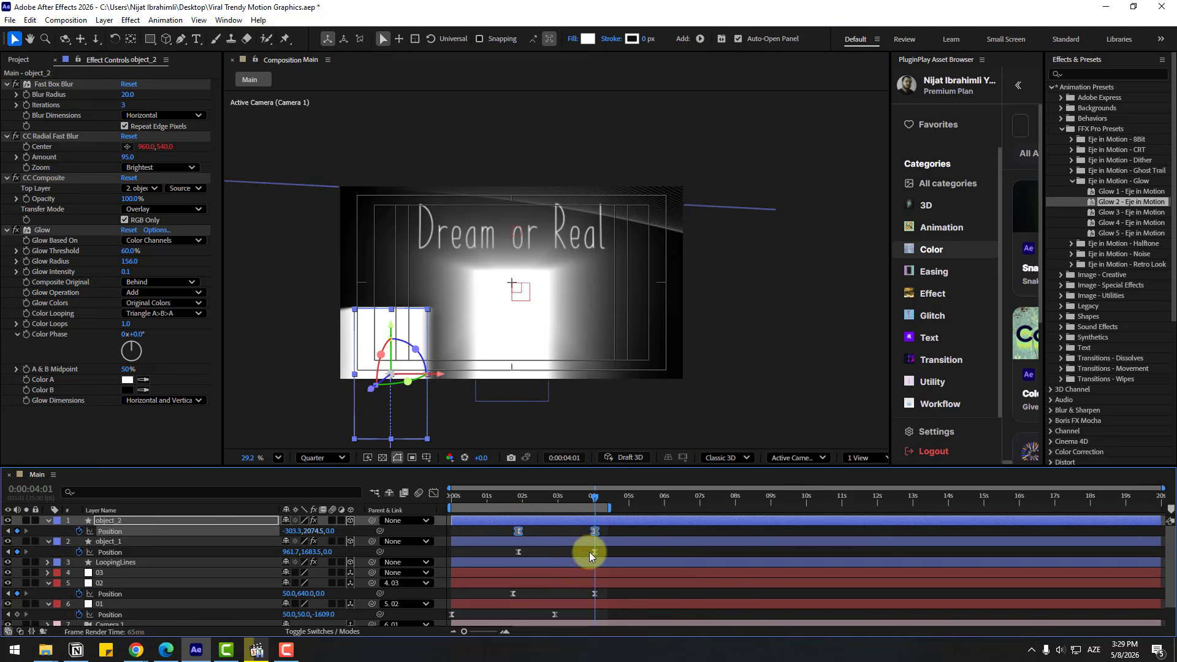
Set the fill colour of object_2 to light cyan 8AF3FF.
left_click(590, 41)
left_click(656, 524)
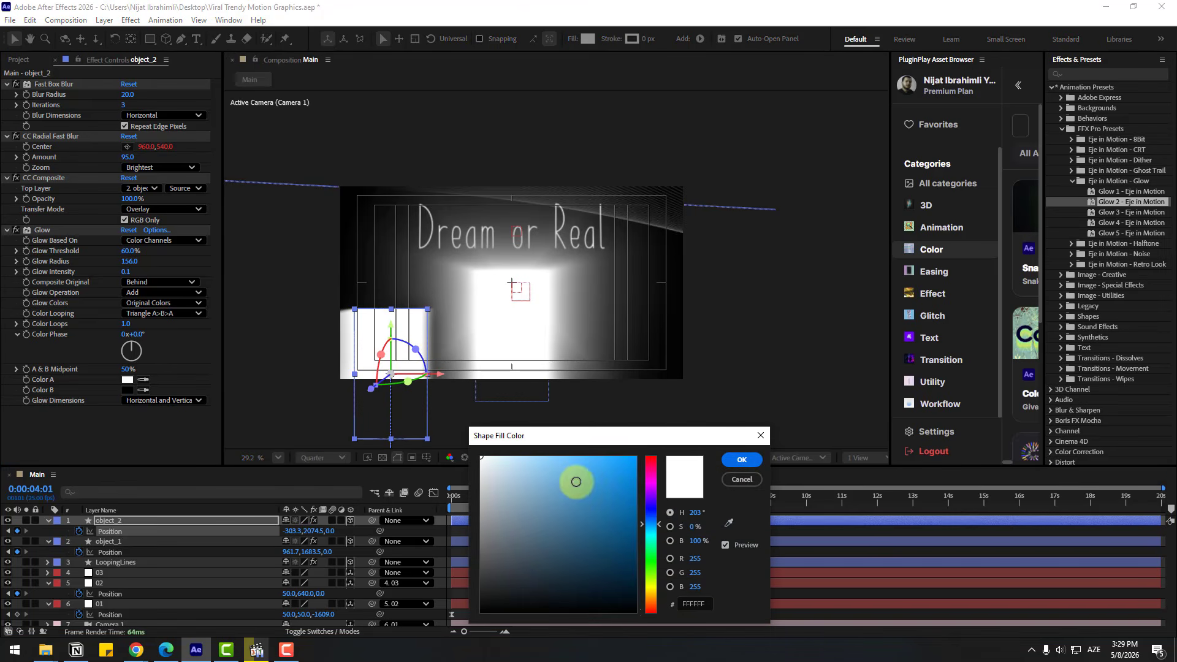
left_click(552, 457)
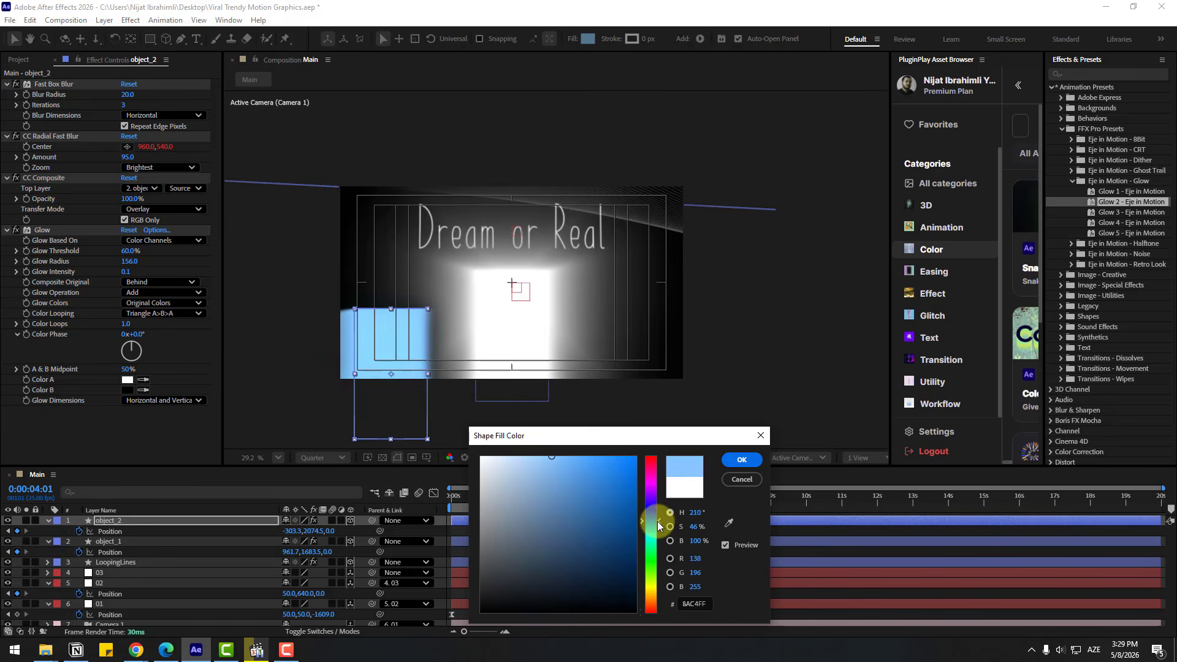
left_click_drag(657, 523, 634, 515)
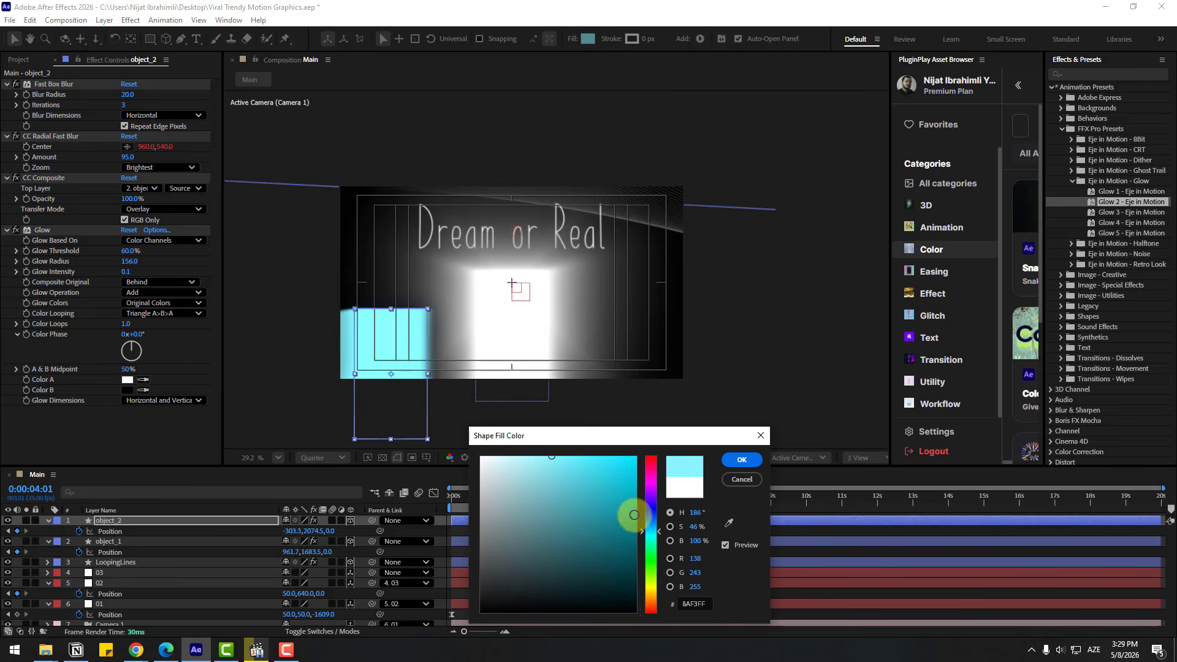
left_click(734, 462)
Delay object_2 by a few frames in the timeline and move it right to X -40.7 at 0:00:04:07.
left_click_drag(502, 494, 598, 504)
left_click(615, 531)
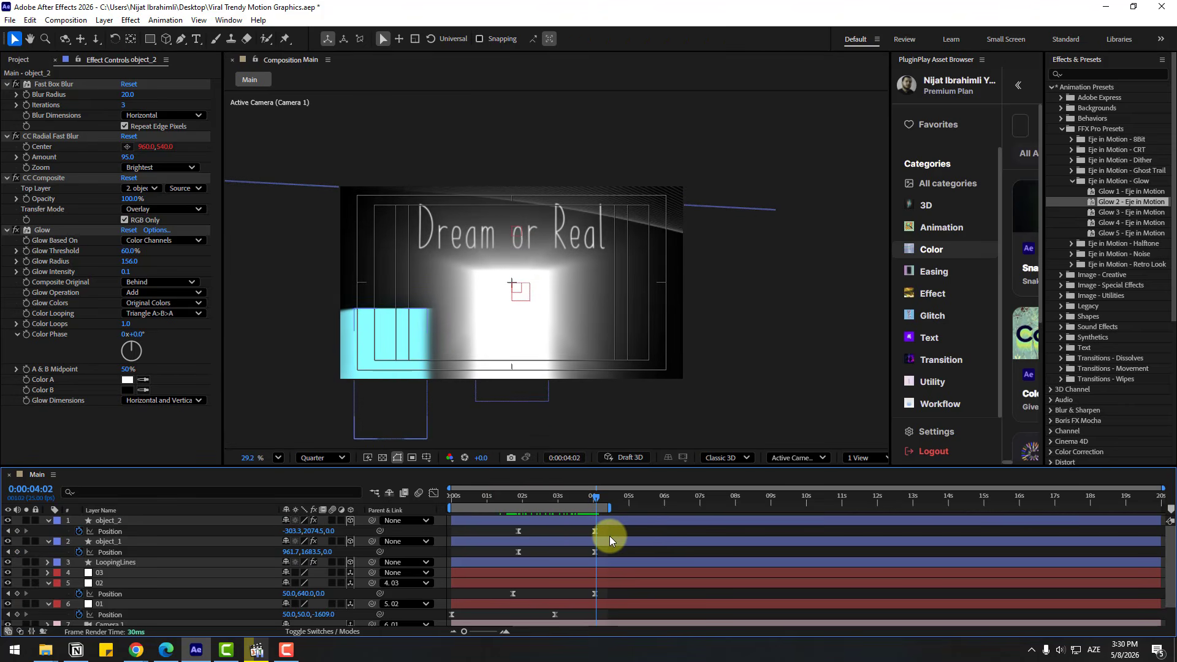
left_click(554, 521)
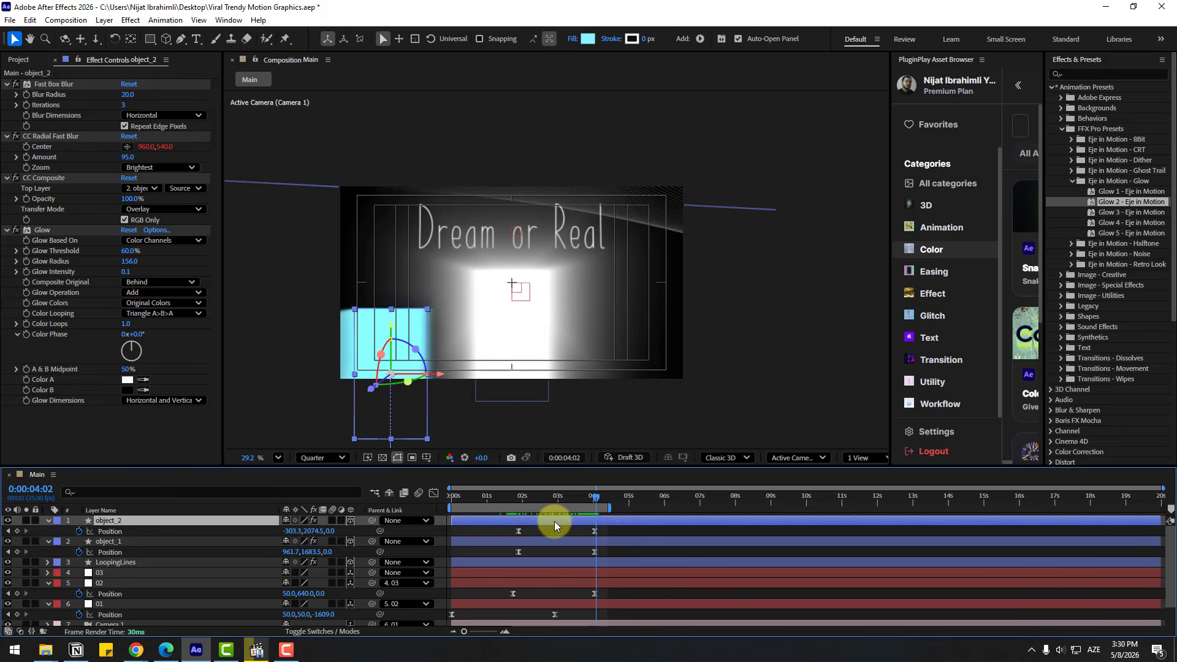
left_click_drag(551, 520, 602, 501)
left_click(509, 497)
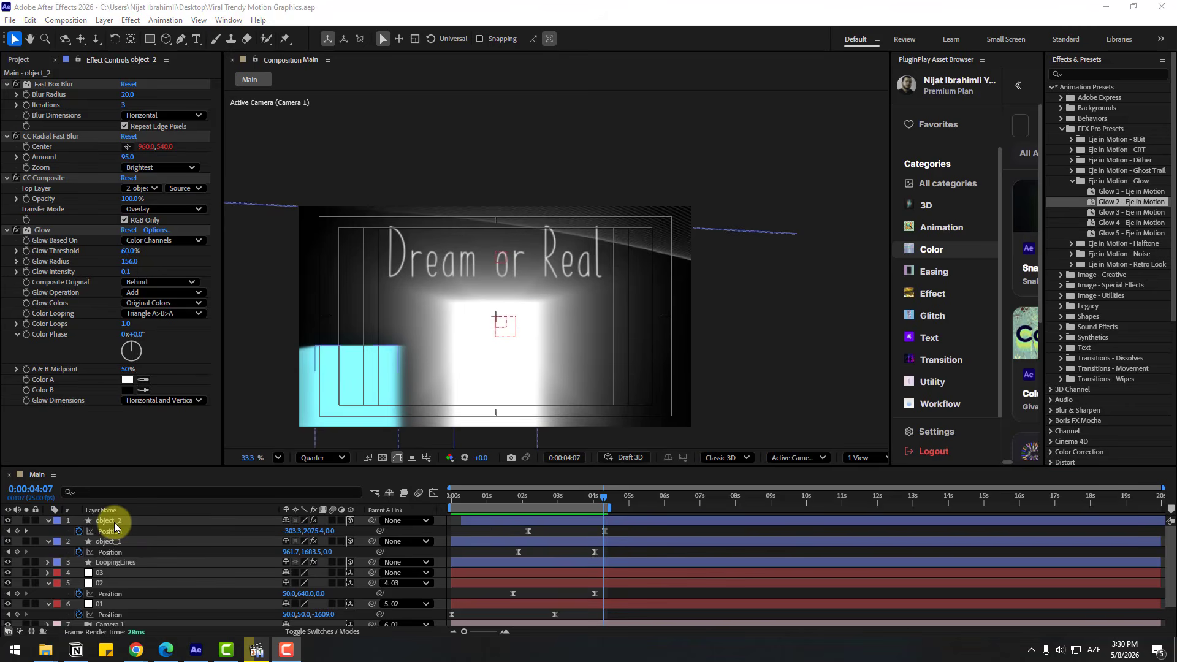
left_click(114, 522)
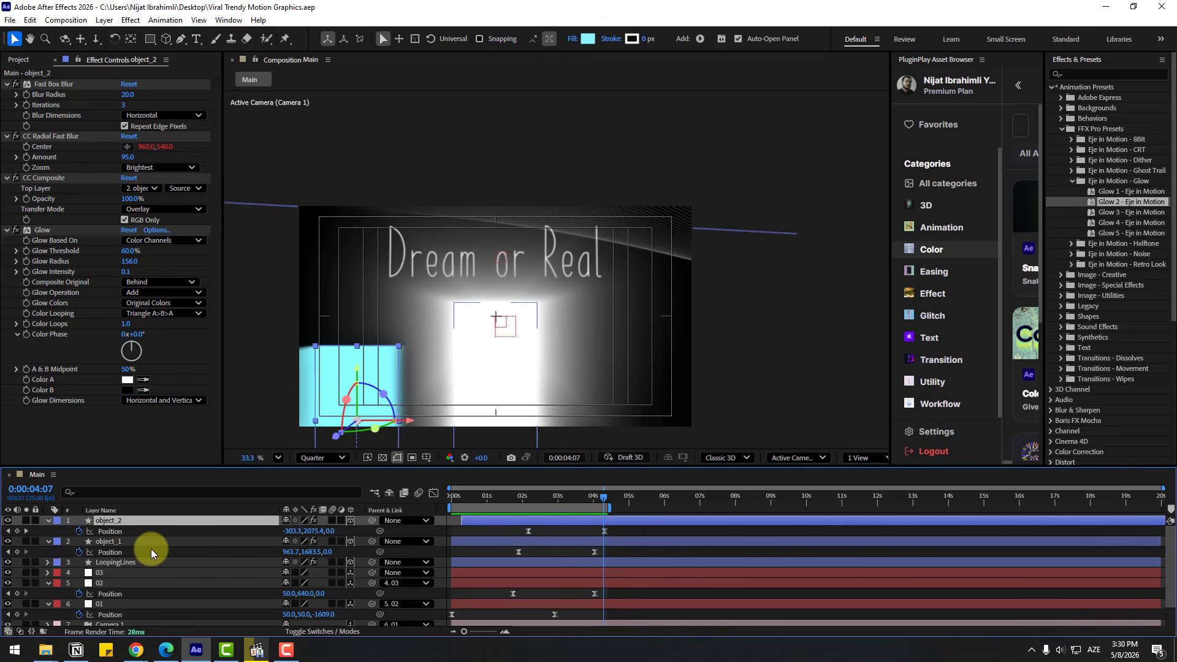
left_click_drag(413, 421, 437, 425)
Duplicate object_2 and place the copy on the other side of the white rectangle at X 1946.3.
key("ctrl+d")
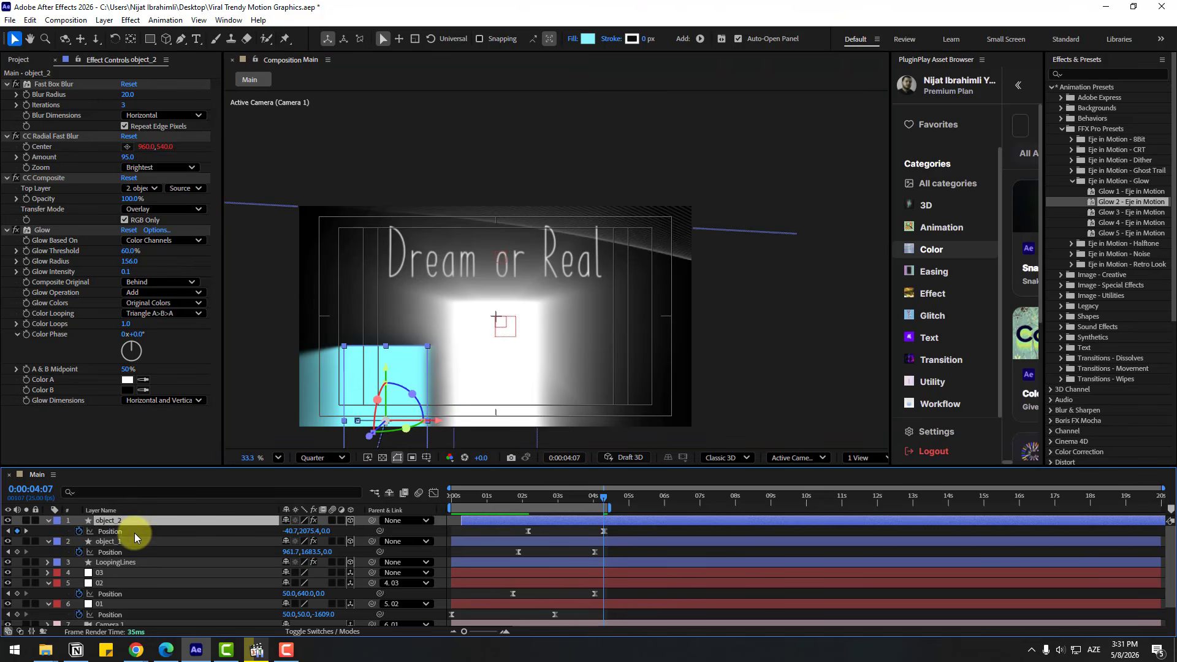
key("u")
left_click_drag(622, 528, 504, 533)
left_click_drag(287, 535, 1175, 545)
Set the fill colour of object_3 to light red FF7679.
left_click(587, 39)
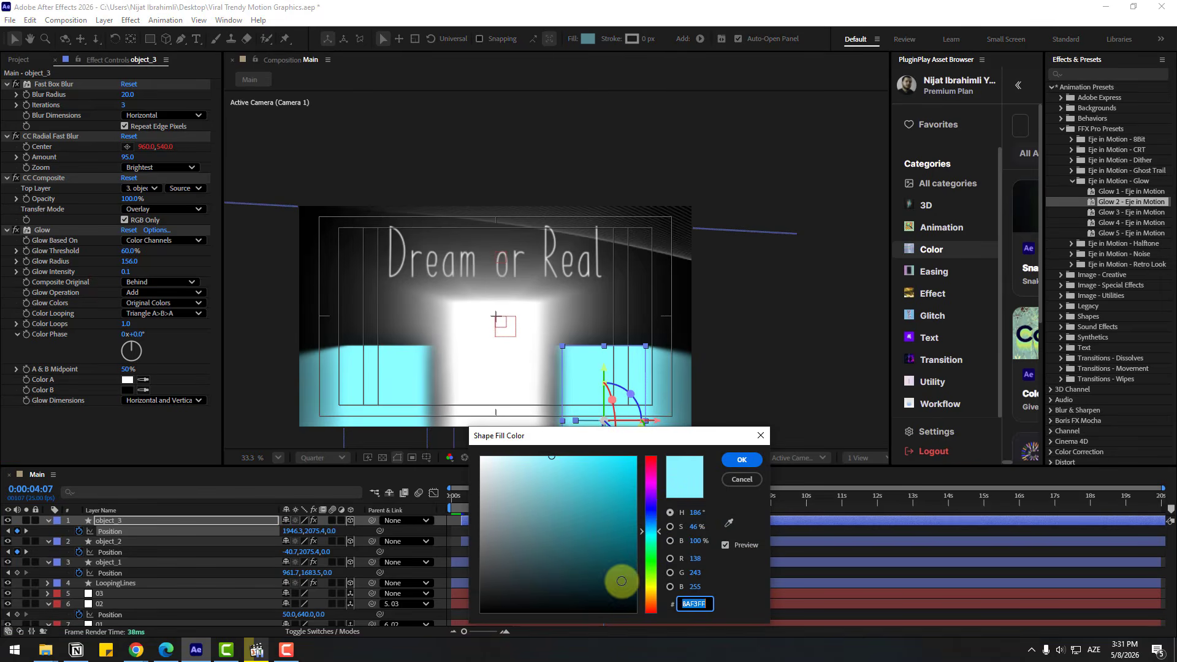
left_click_drag(660, 506, 569, 449)
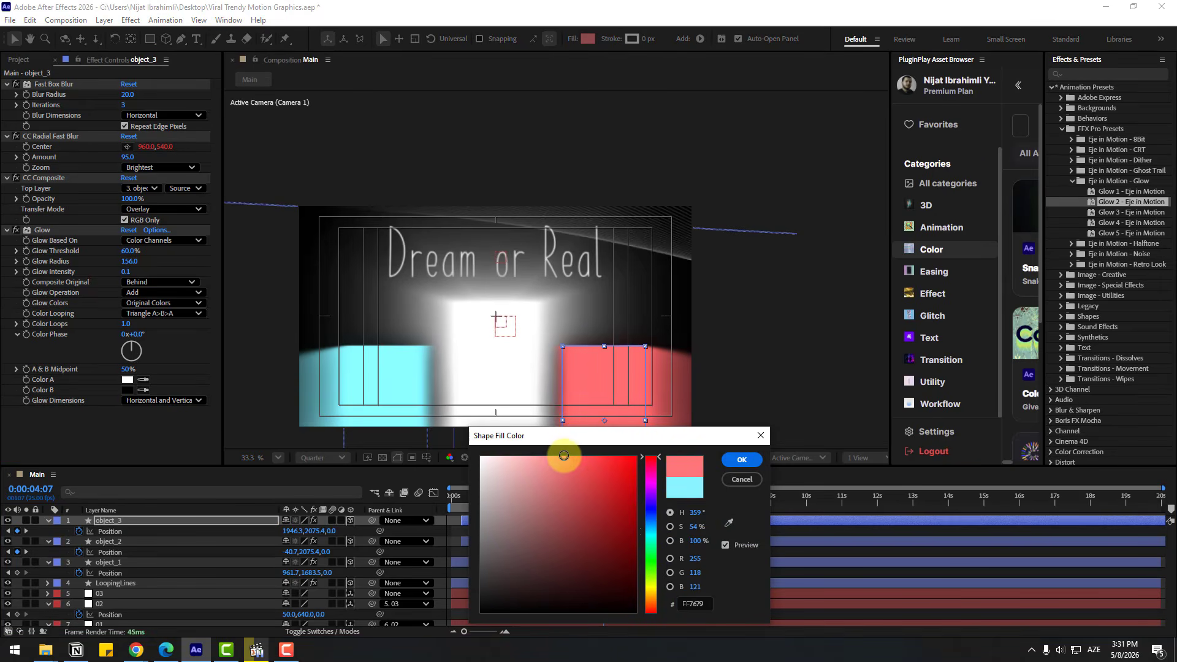
left_click(737, 459)
left_click(538, 524)
Delete the redundant Position keyframes of object_2 and object_3 just after 0:00:04:07 and check the motion.
left_click_drag(505, 499, 593, 498)
key("equal")
key("equal")
key("equal")
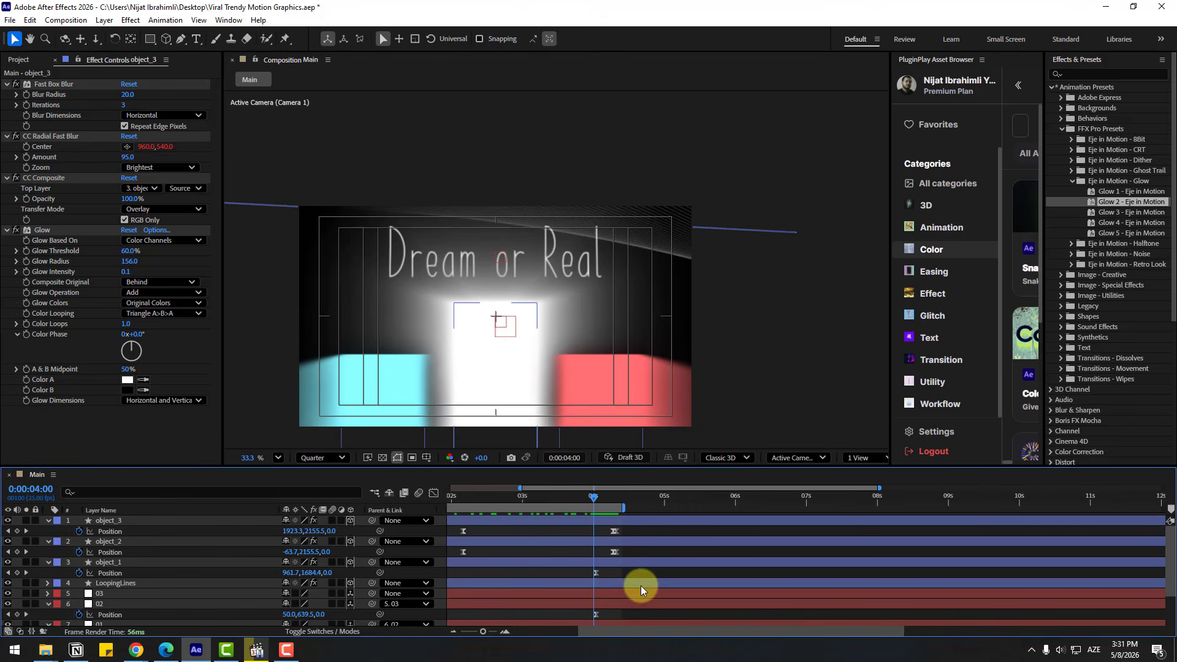
left_click(672, 500)
left_click_drag(696, 529, 679, 559)
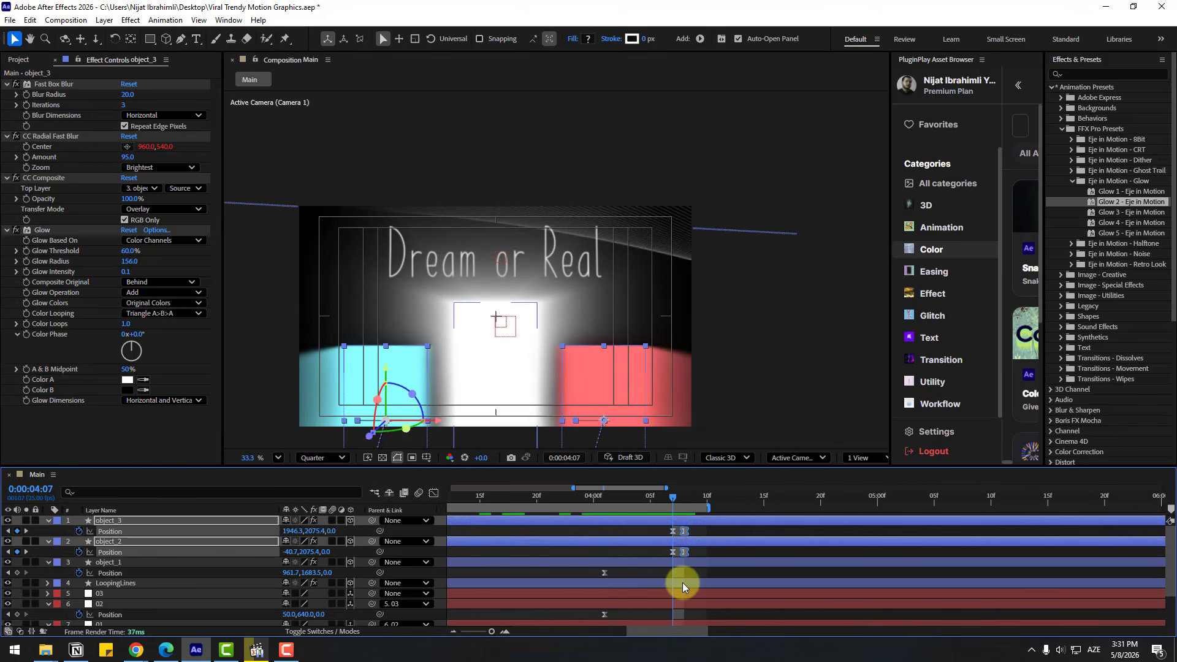
key("Delete")
key("minus")
key("minus")
key("minus")
left_click_drag(528, 501, 596, 508)
Keyframe null 03's Position at 0:00:03:14 and set its X position to 4900 at 0:00:05:11.
scroll(140, 571, "down", 1)
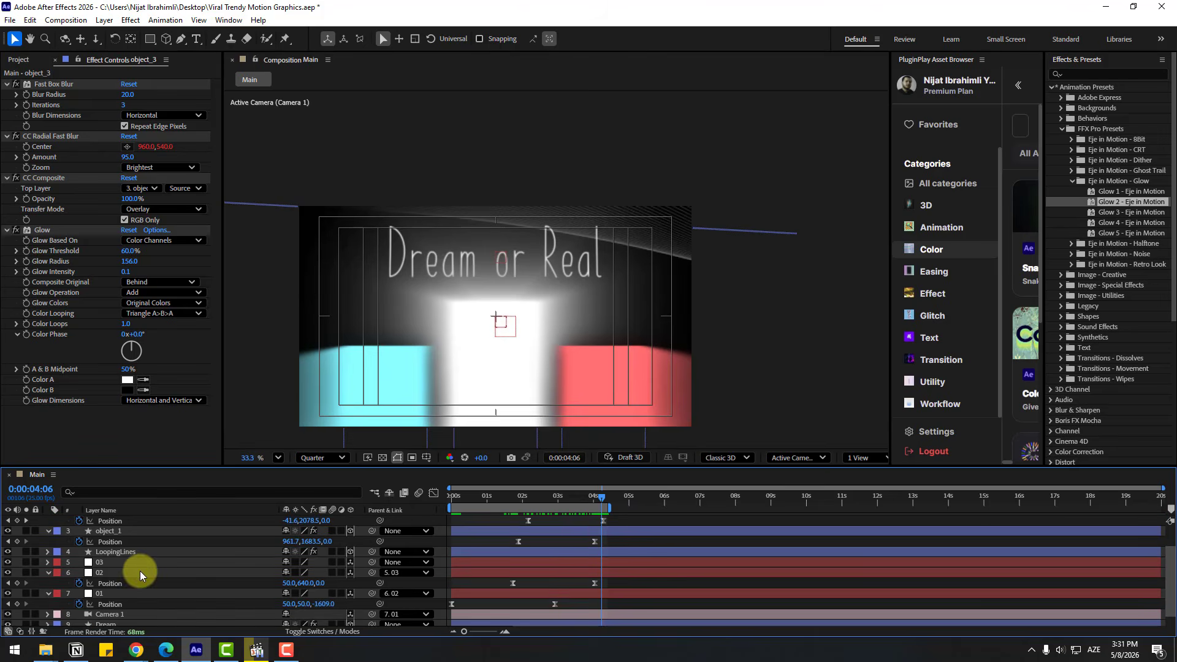
left_click(101, 564)
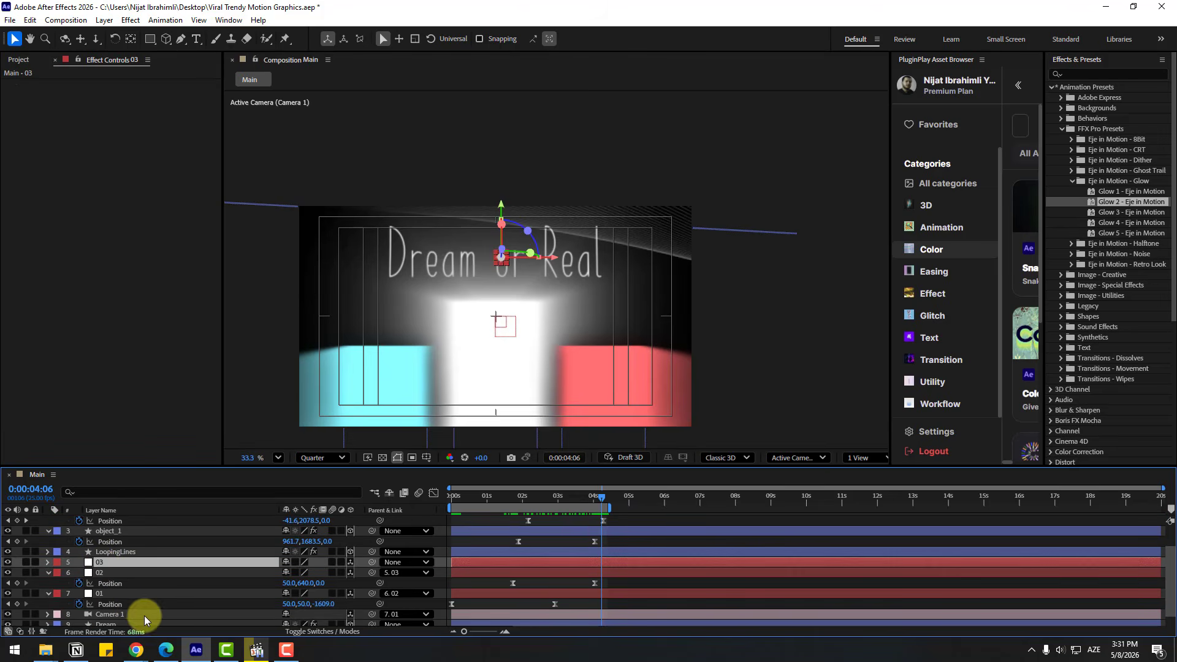
key("p")
left_click_drag(583, 498, 577, 497)
left_click(77, 574)
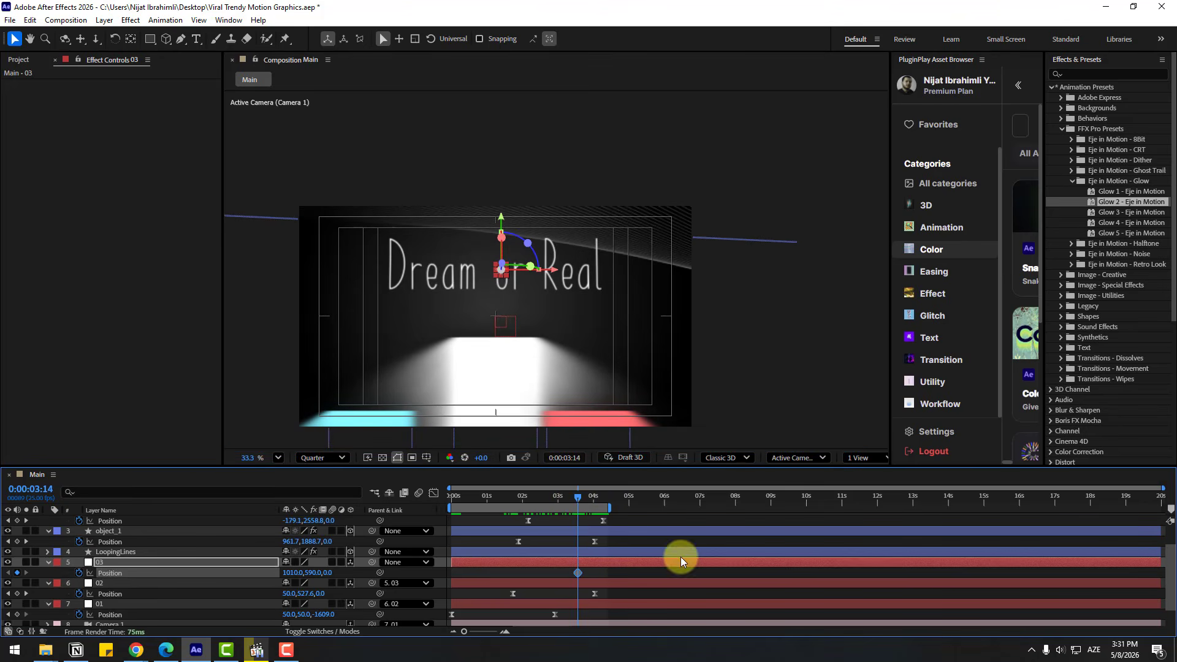
left_click(643, 500)
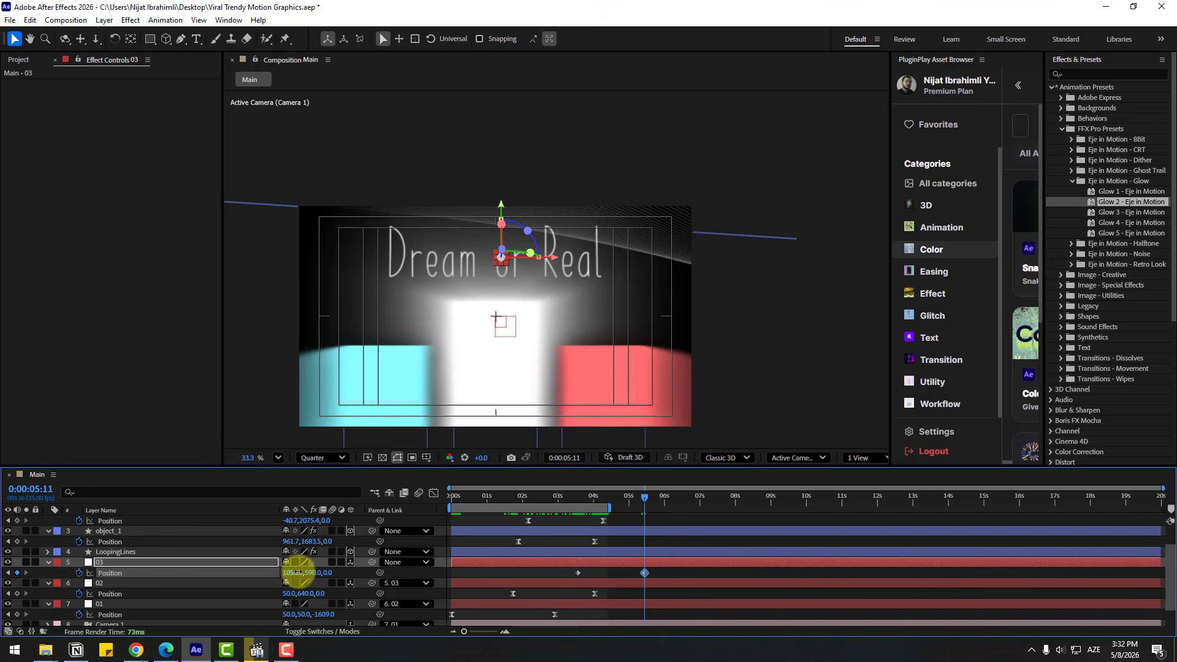
left_click_drag(297, 573, 512, 561)
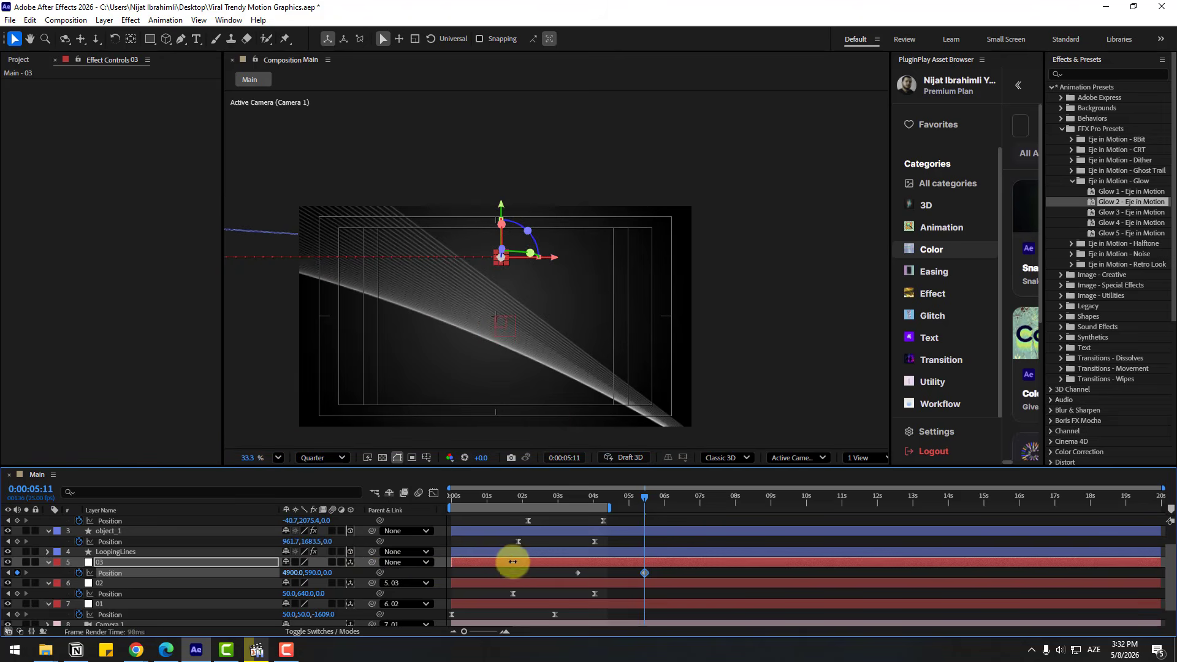
Apply Easy Ease to both Position keyframes of null 03 and lengthen the first keyframe's ease in the speed graph.
left_click_drag(659, 569, 570, 583)
right_click(578, 574)
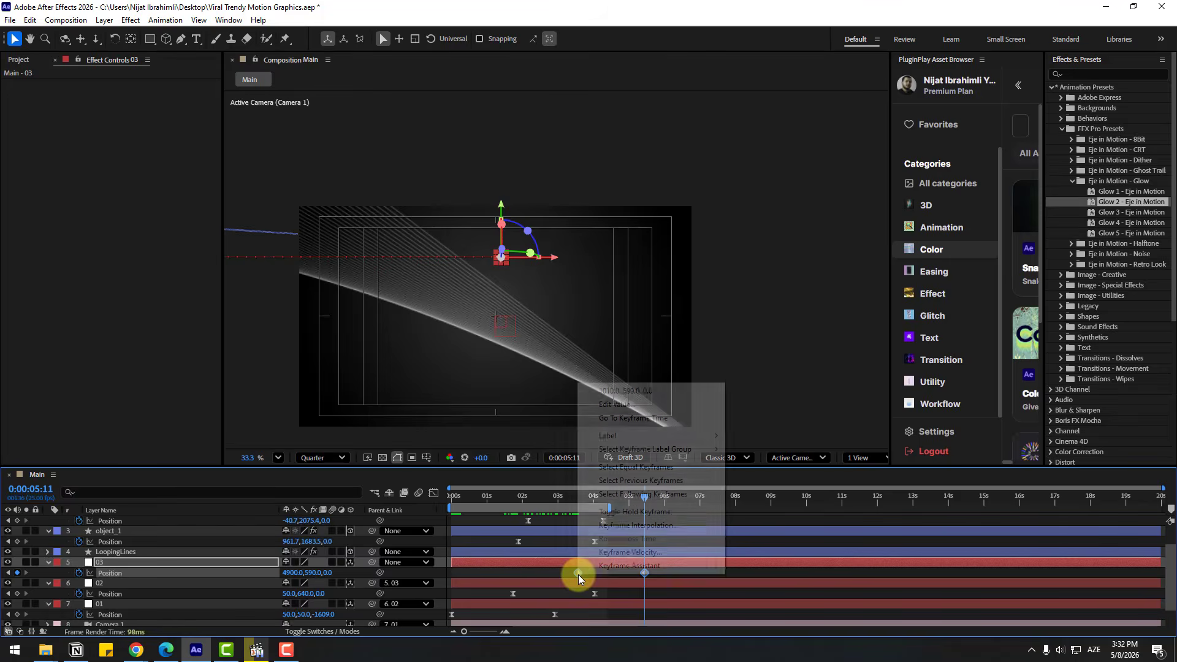
mouse_move(637, 566)
left_click(759, 429)
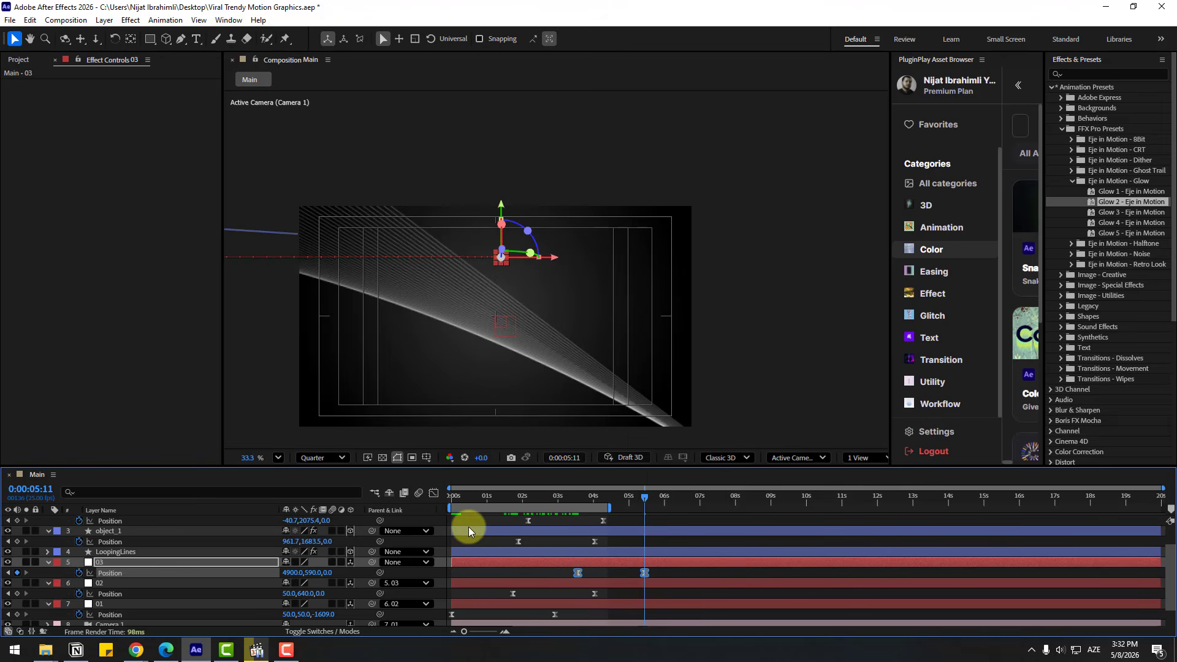
left_click(434, 493)
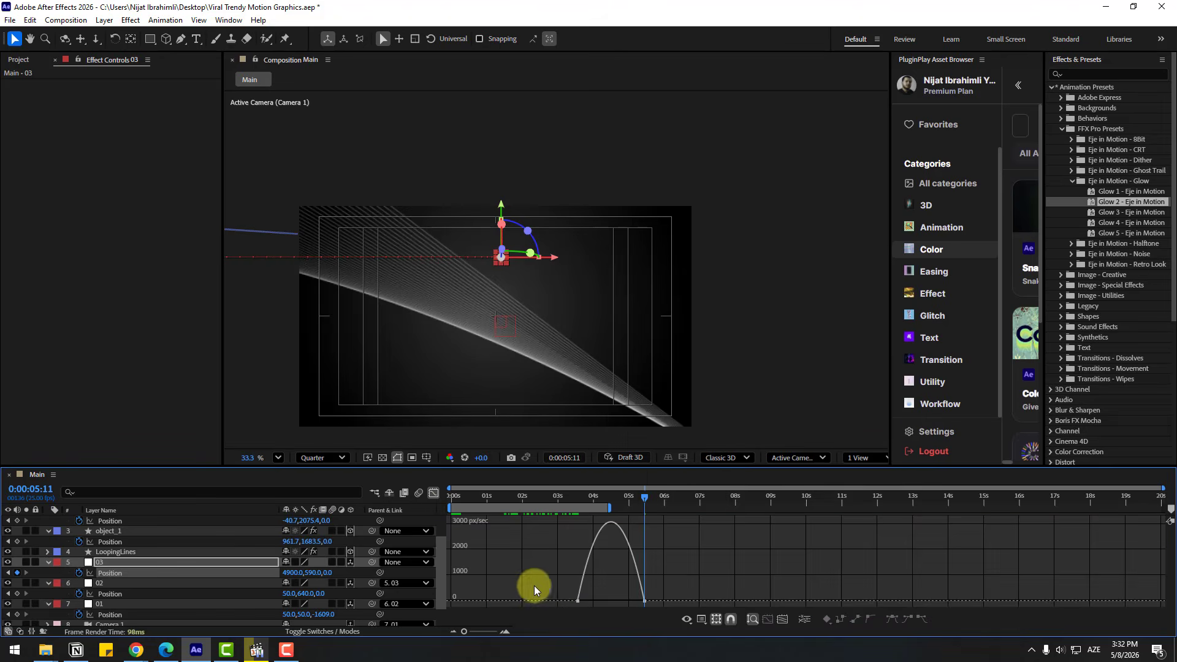
left_click_drag(589, 602, 598, 600)
left_click(433, 494)
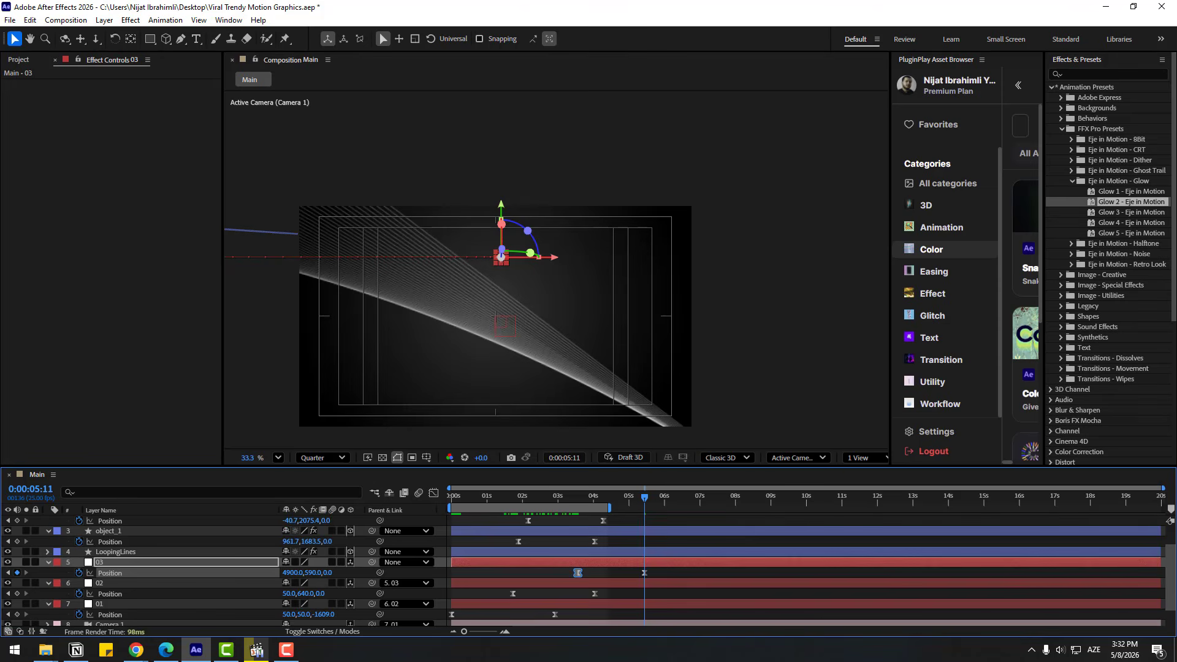
Spread null 03's Position keyframes apart to about 3.3 and 5.8 seconds and preview the sideways camera move.
left_click_drag(551, 505, 590, 507)
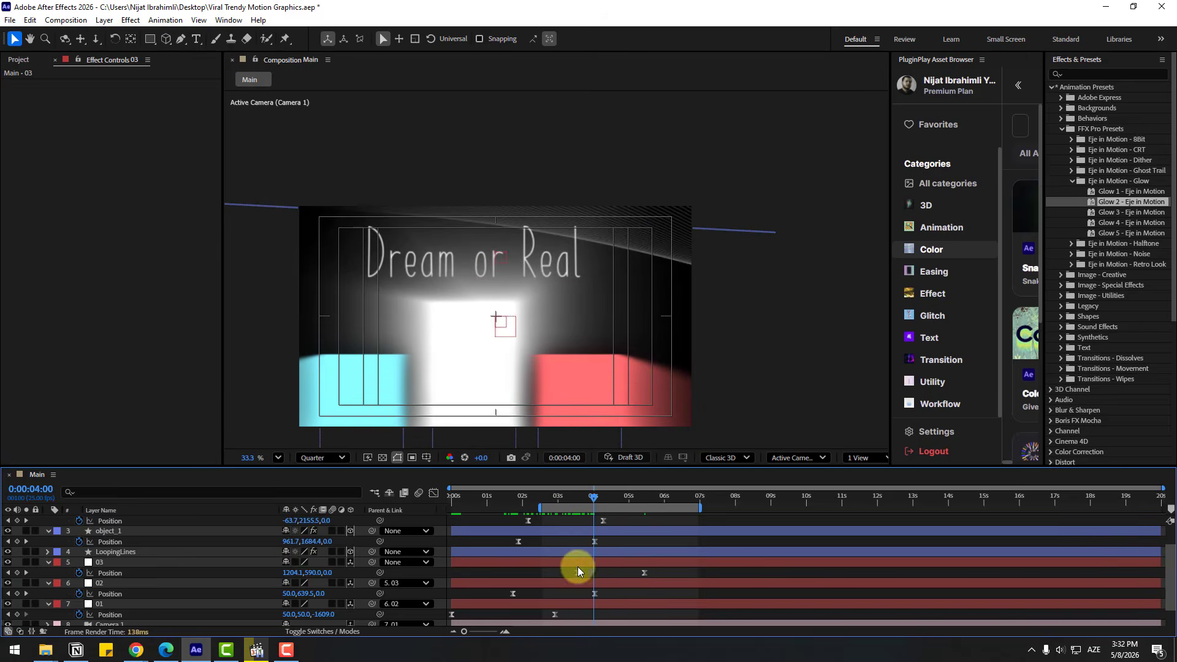
left_click_drag(577, 573, 569, 573)
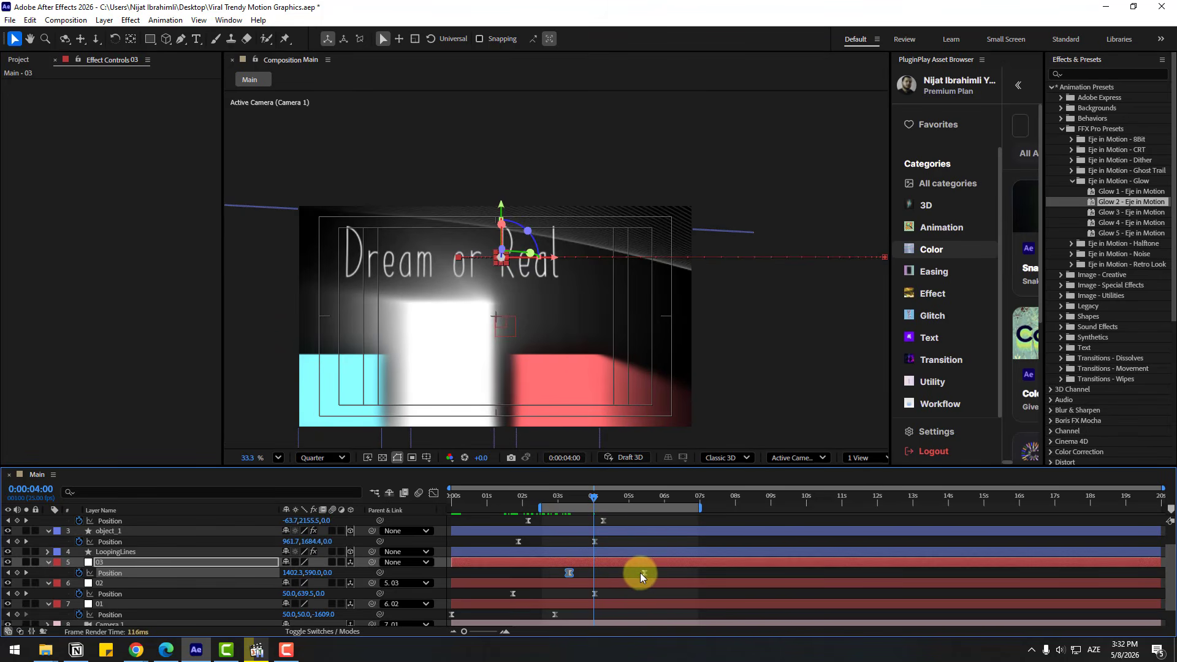
left_click_drag(640, 572, 667, 582)
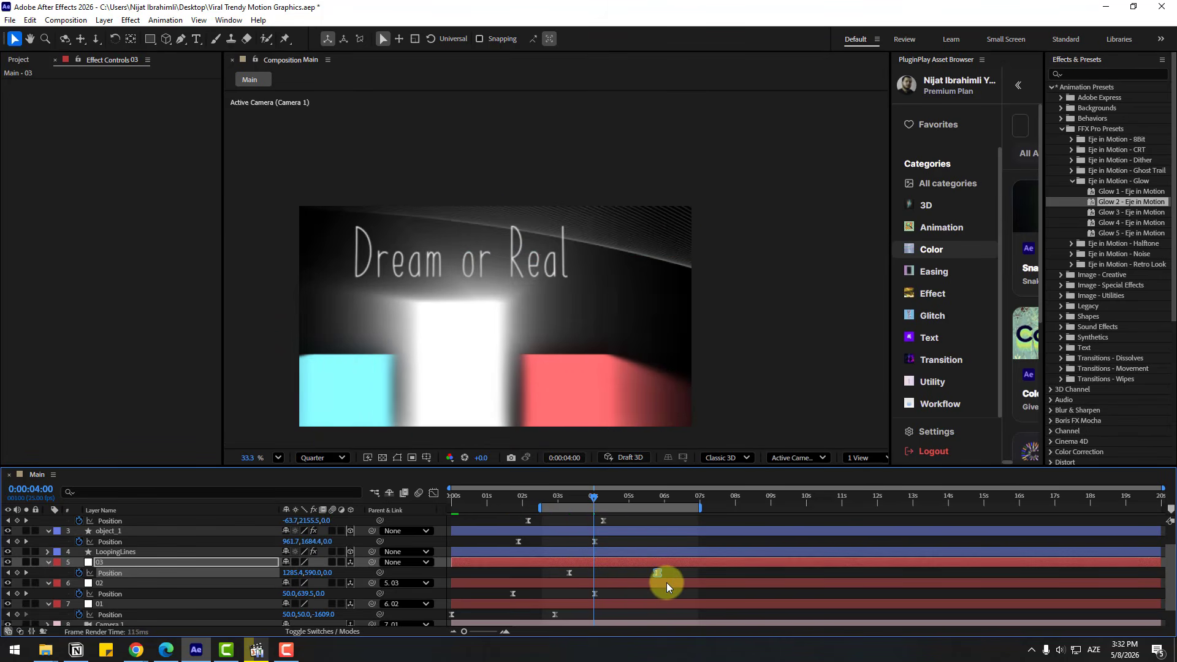
key("space")
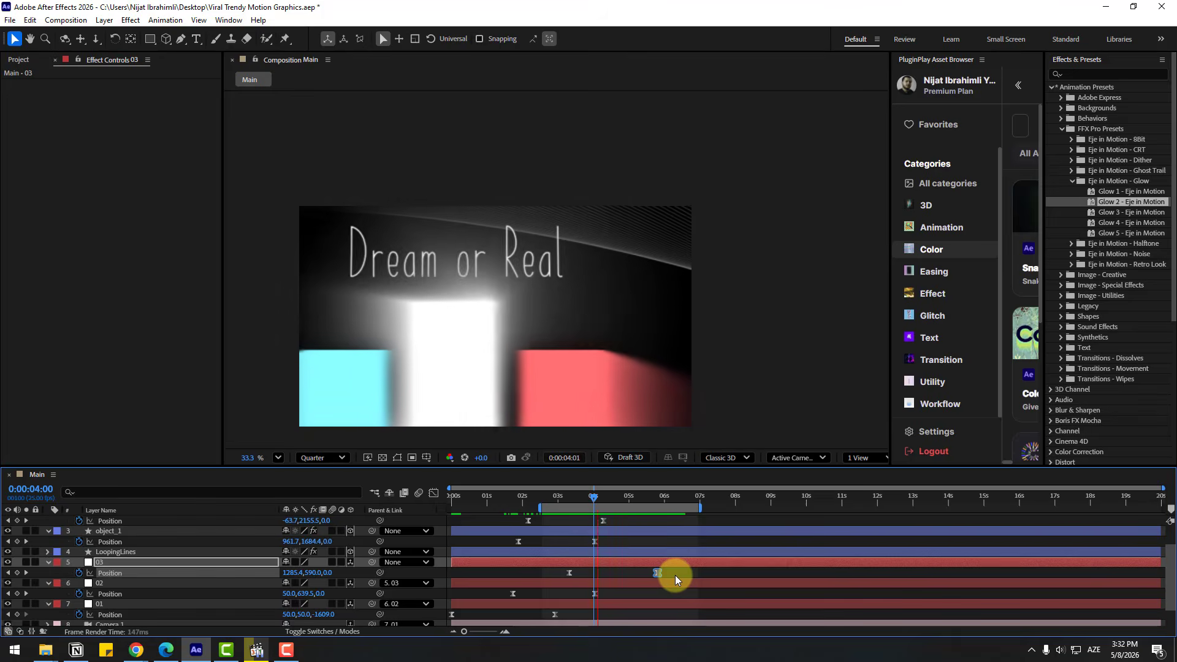
Lengthen the outgoing ease of null 03's first Position keyframe to about 93% influence in the speed graph.
left_click(435, 492)
left_click(434, 493)
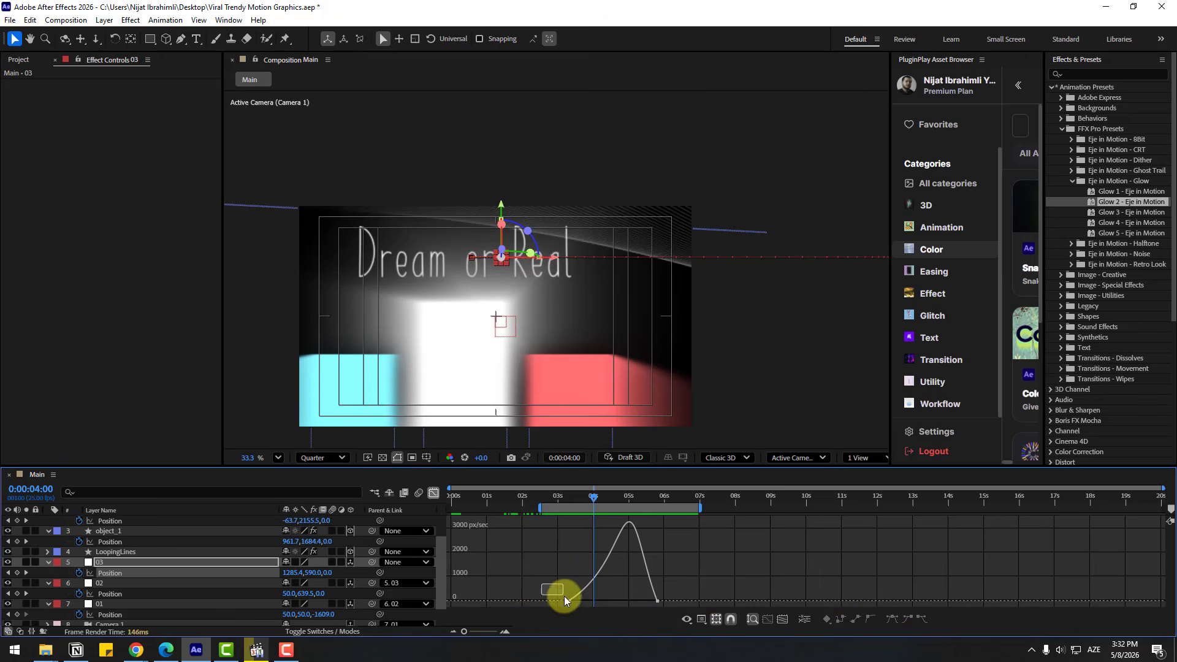
left_click_drag(597, 602, 609, 605)
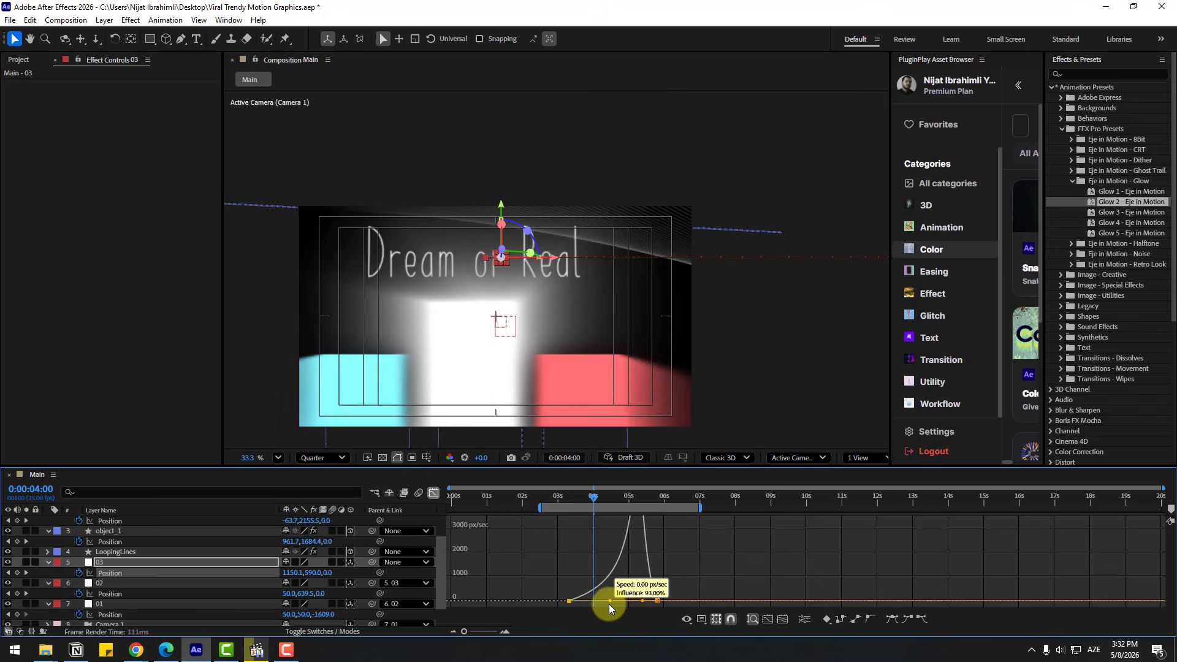
left_click(434, 494)
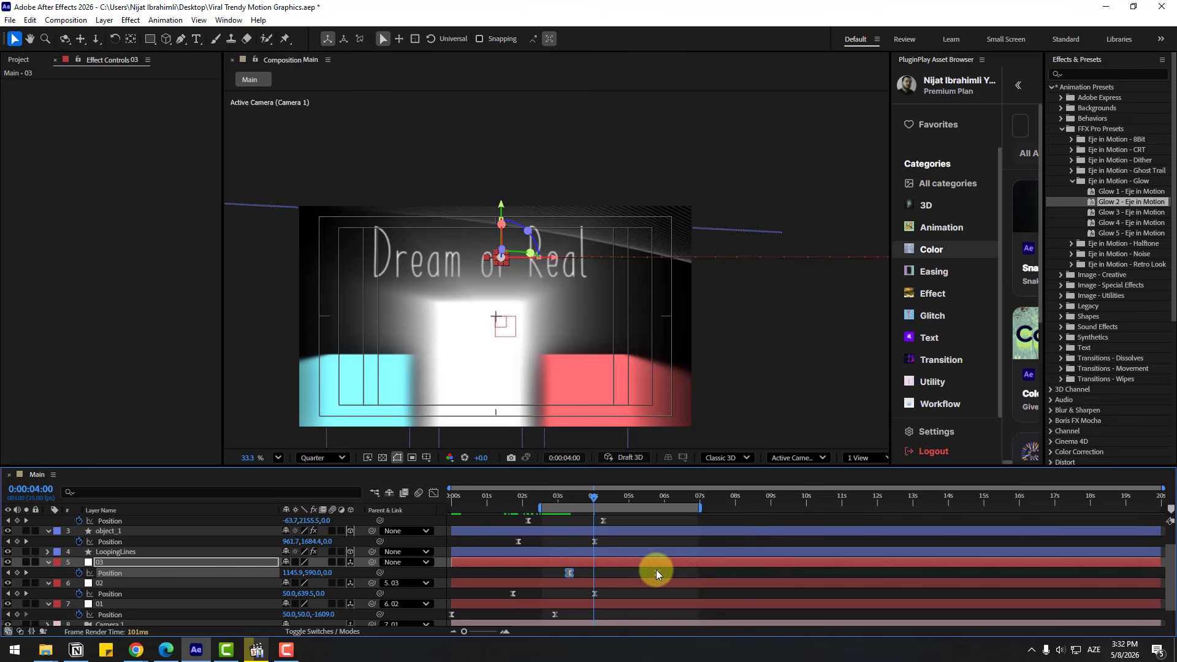
Move null 03's second Position keyframe to about 0:00:06:17 and preview the slower sideways camera move.
left_click_drag(655, 570, 688, 582)
key("space")
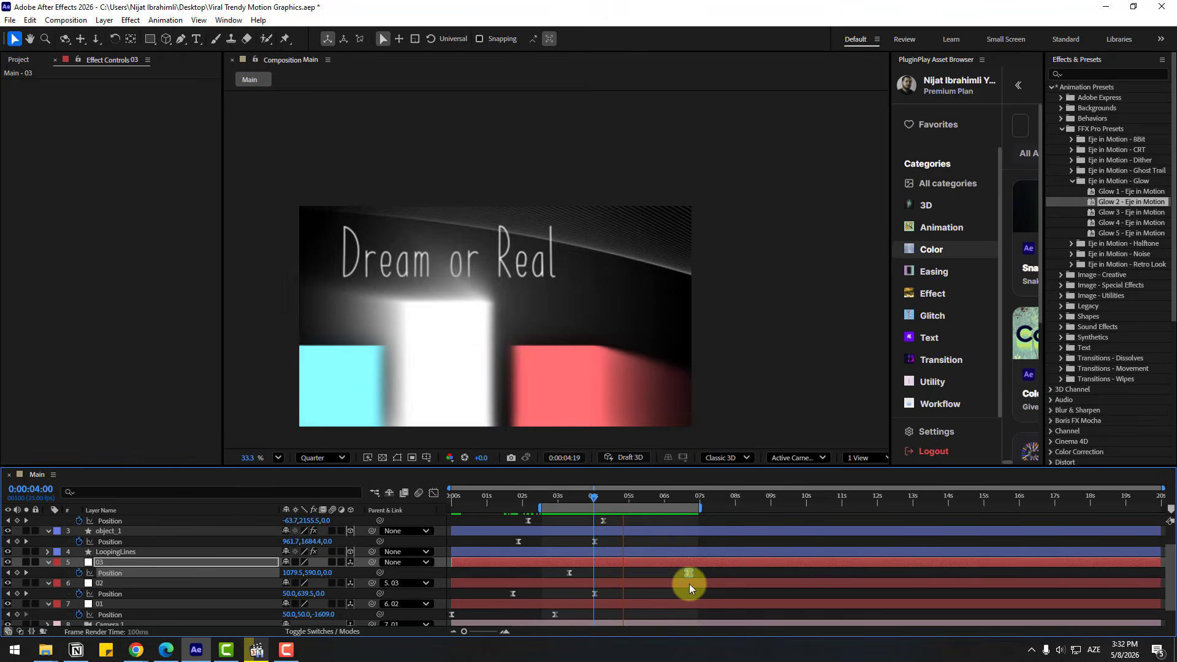
key("space")
Extend the work area back to the start of the composition and preview the whole animation.
left_click(537, 508)
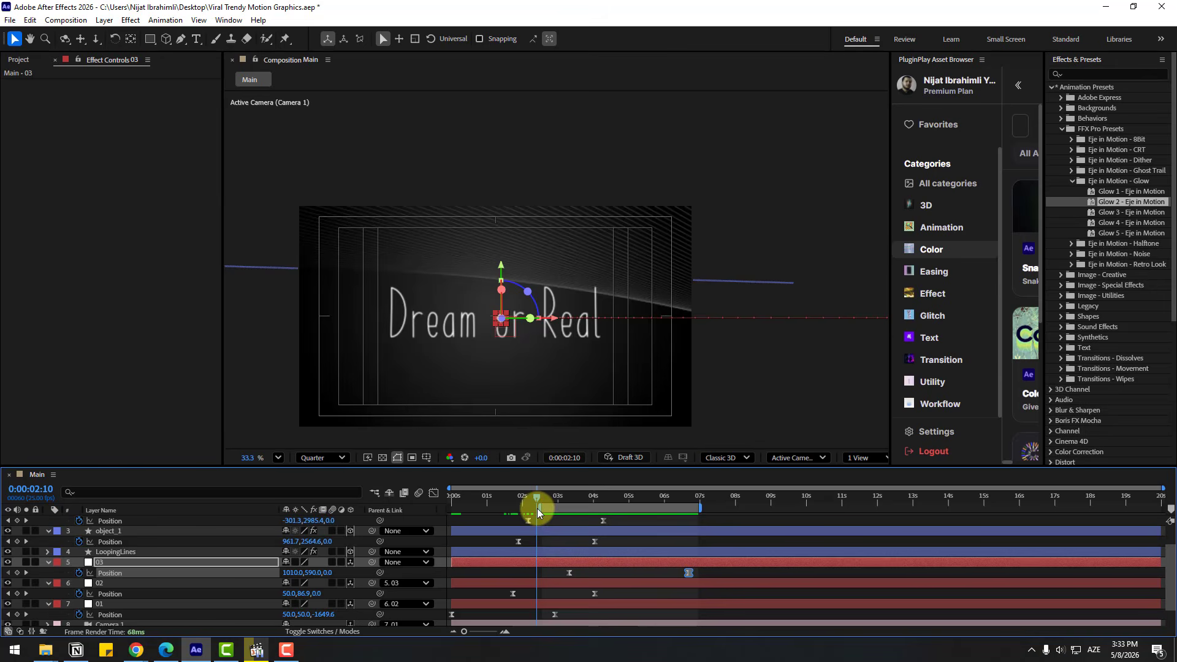
left_click_drag(540, 509, 414, 512)
key("space")
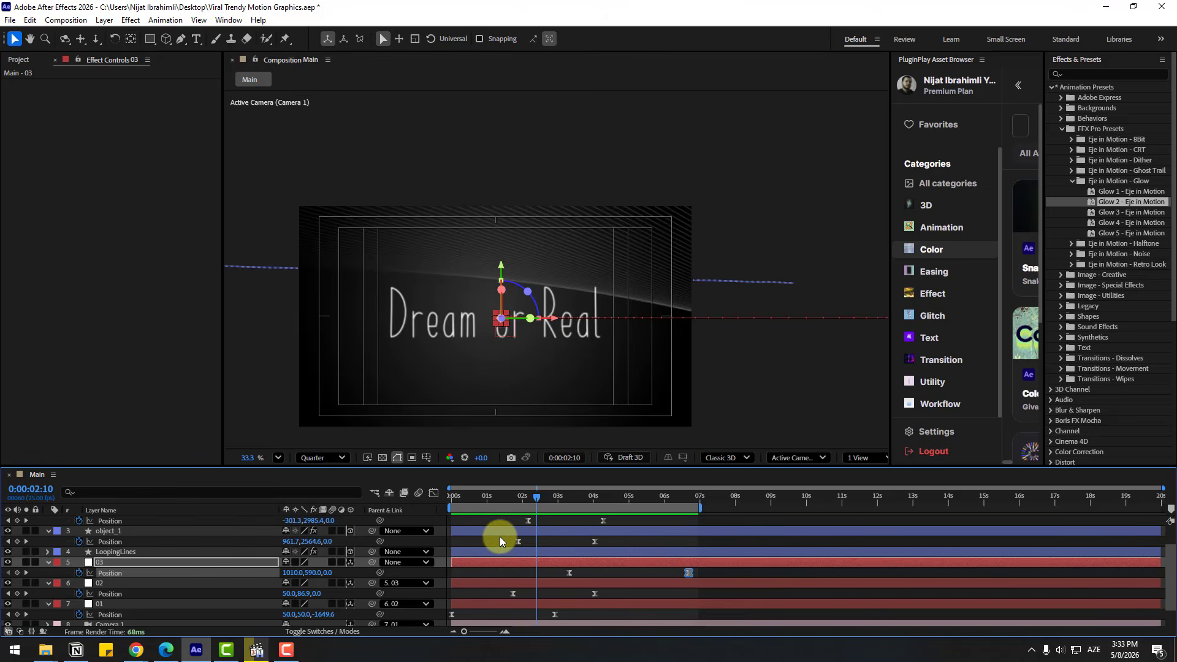
key("space")
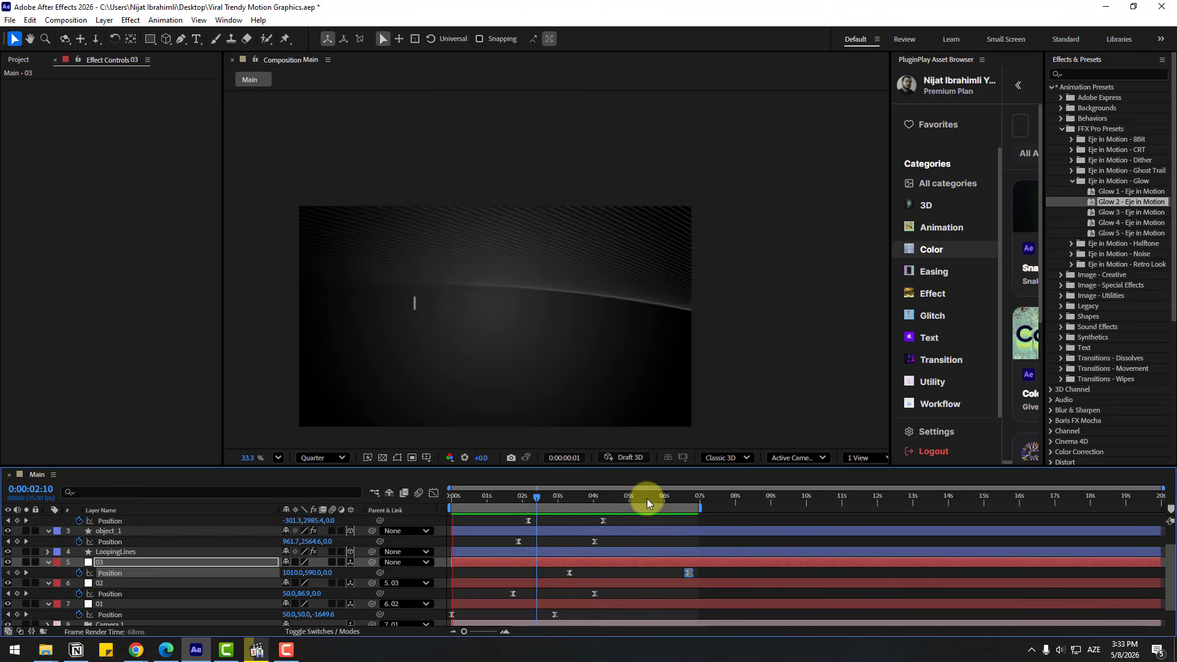
Keyframe LoopingLines' Position at 0:00:04:02 and lower the lines to a Y position of about 1689 at 0:00:06:15.
left_click(682, 495)
key("k")
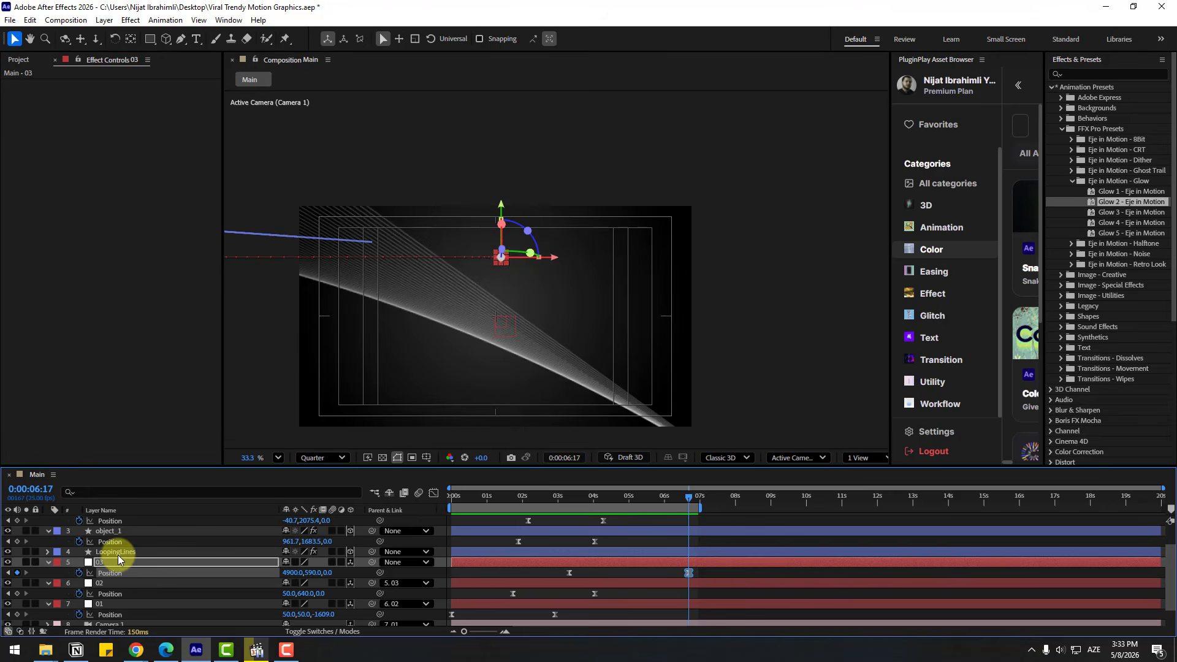
left_click(112, 553)
scroll(407, 297, "down", 3)
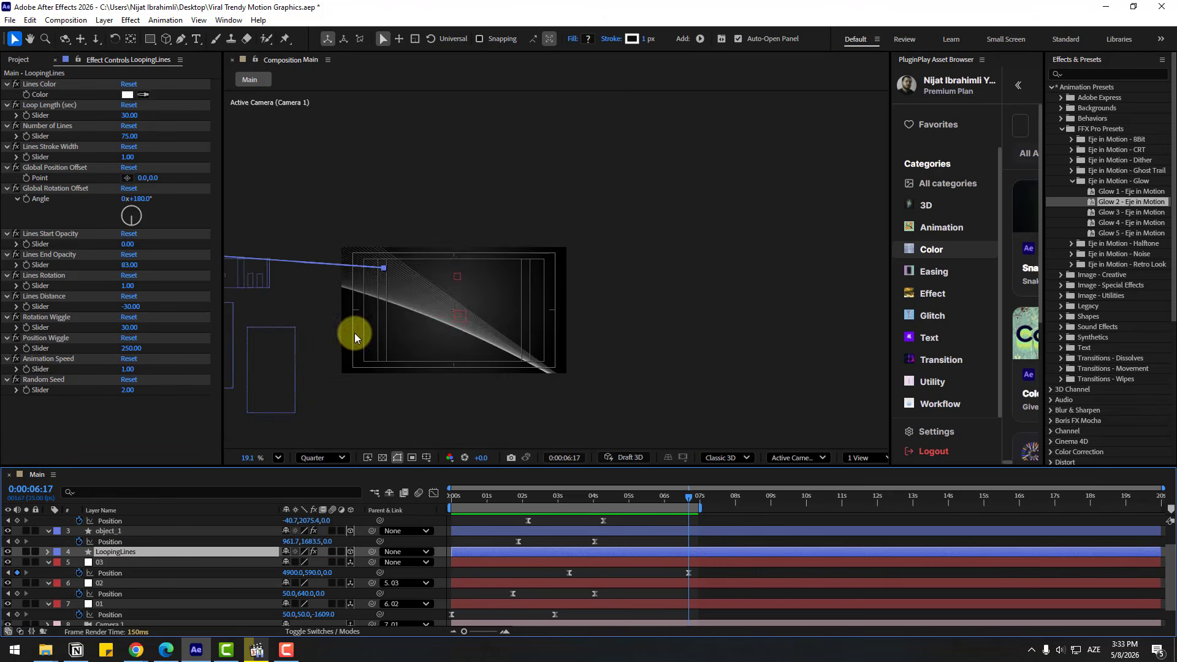
scroll(354, 334, "down", 2)
left_click_drag(356, 335, 509, 339)
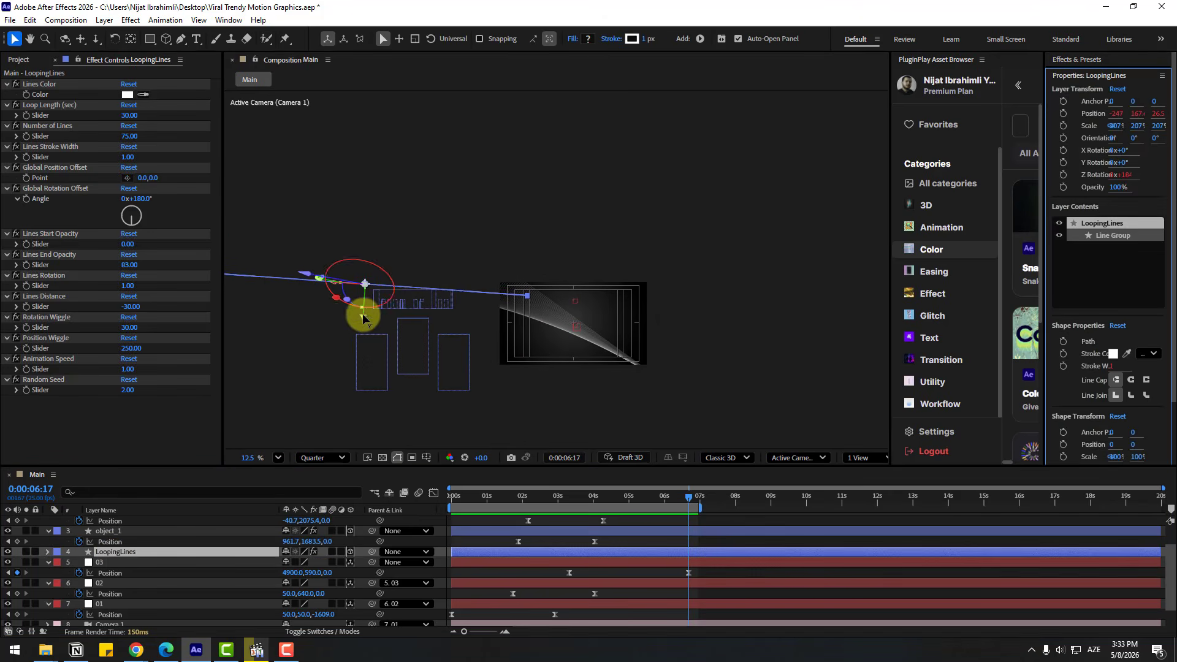
left_click_drag(632, 495, 602, 504)
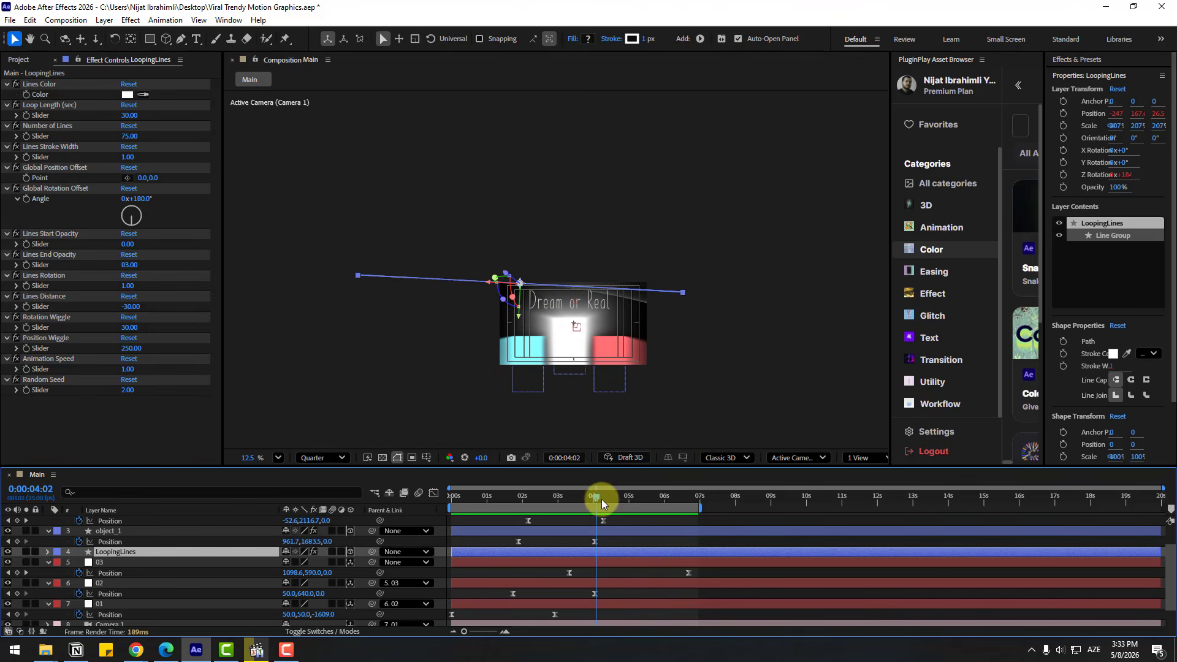
key("p")
left_click(79, 562)
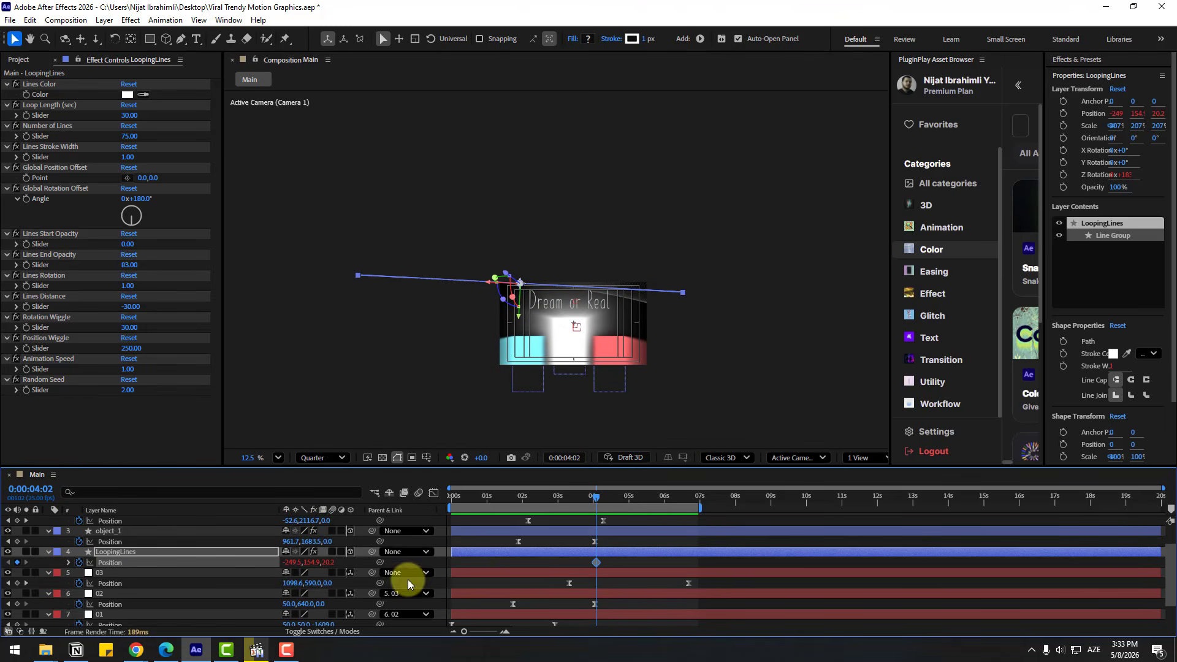
left_click(684, 498)
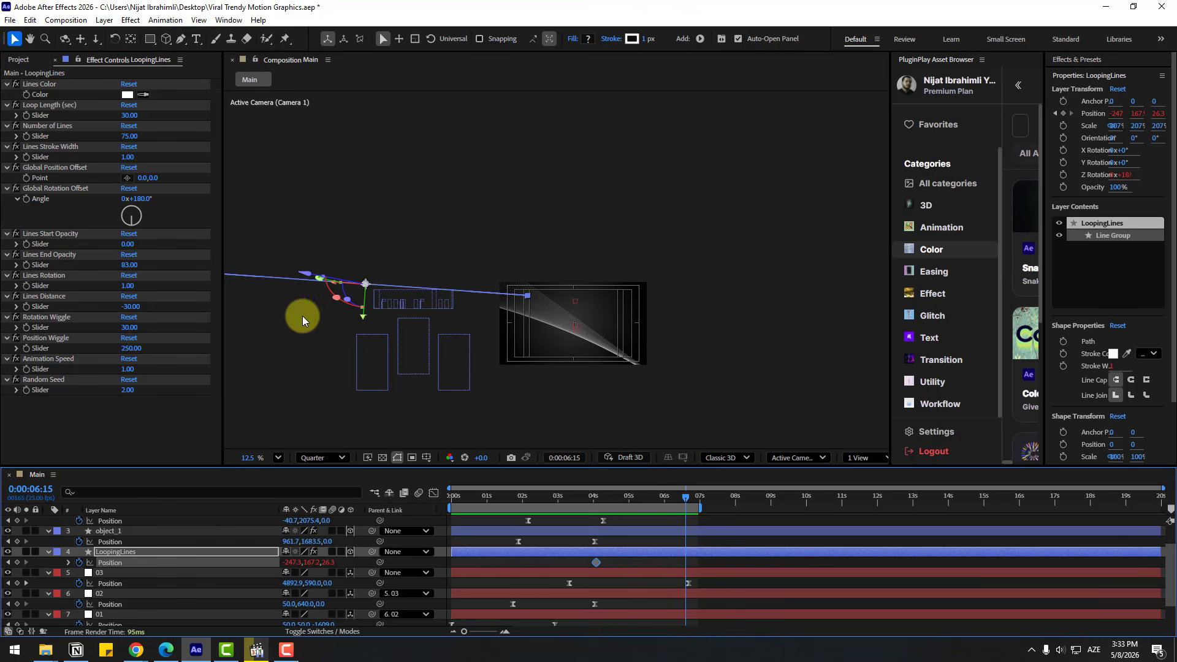
left_click_drag(362, 318, 318, 386)
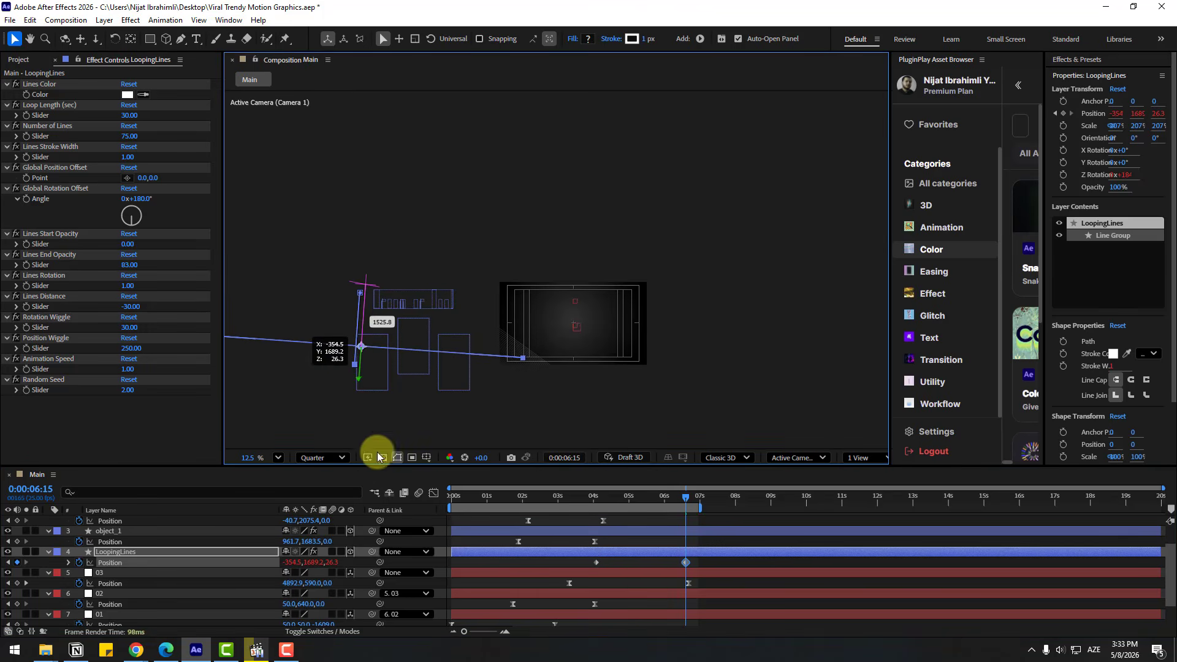
Apply Easy Ease to both Position keyframes of LoopingLines and scrub through the move to check it.
left_click(692, 564)
left_click(594, 562)
right_click(597, 561)
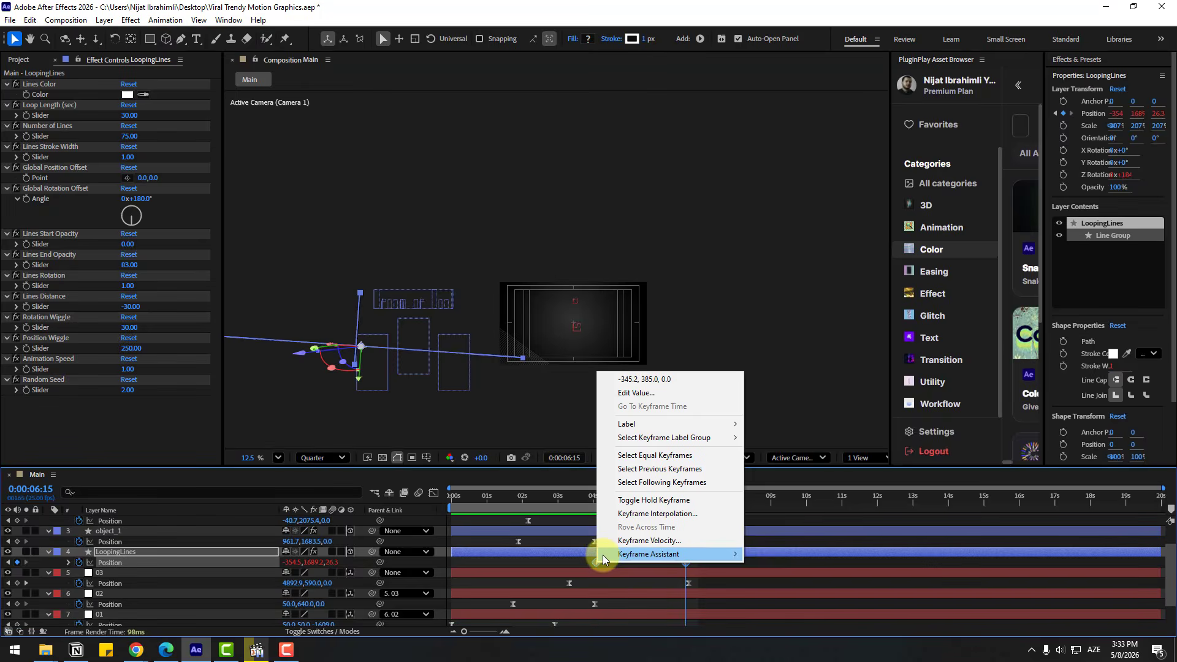
mouse_move(602, 554)
left_click(834, 423)
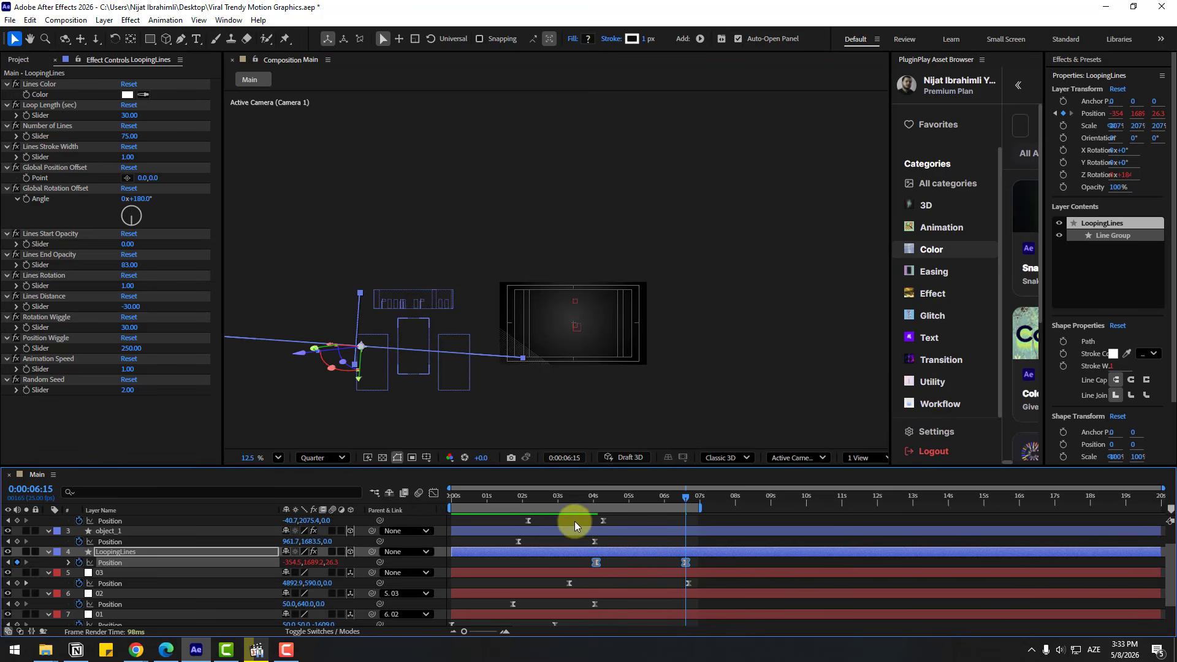
left_click_drag(587, 497, 684, 506)
left_click(660, 560)
left_click(662, 499)
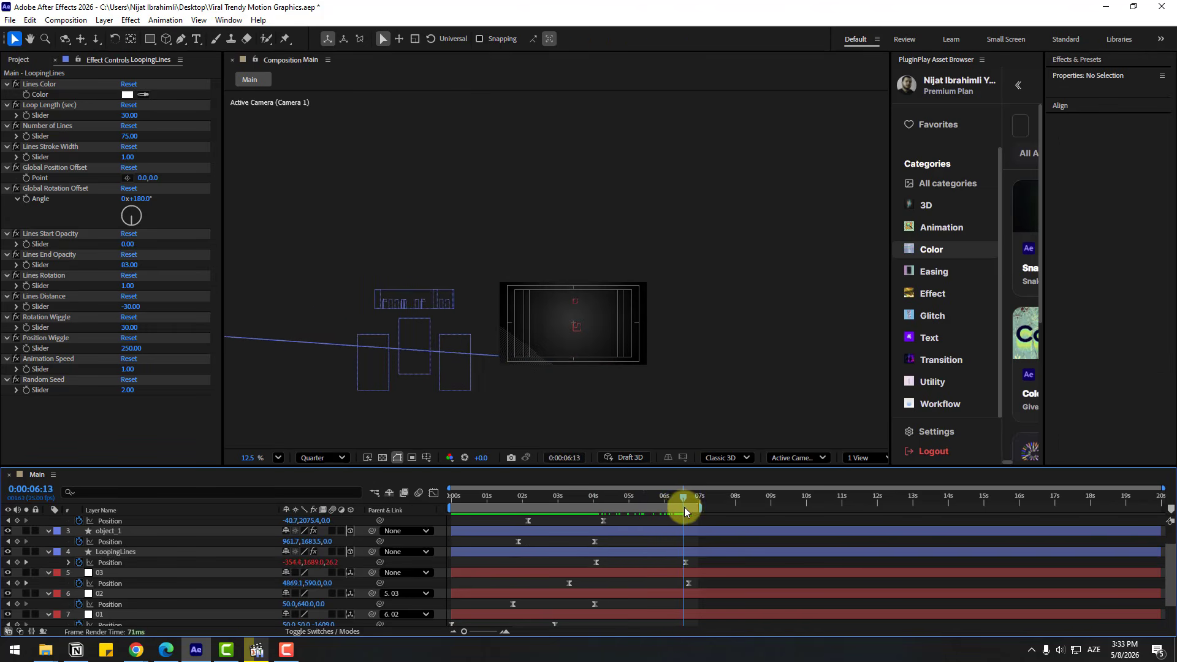
Duplicate the LoopingLines layer at 0:00:06:14 and delete the Position keyframes of the copy.
left_click(111, 552)
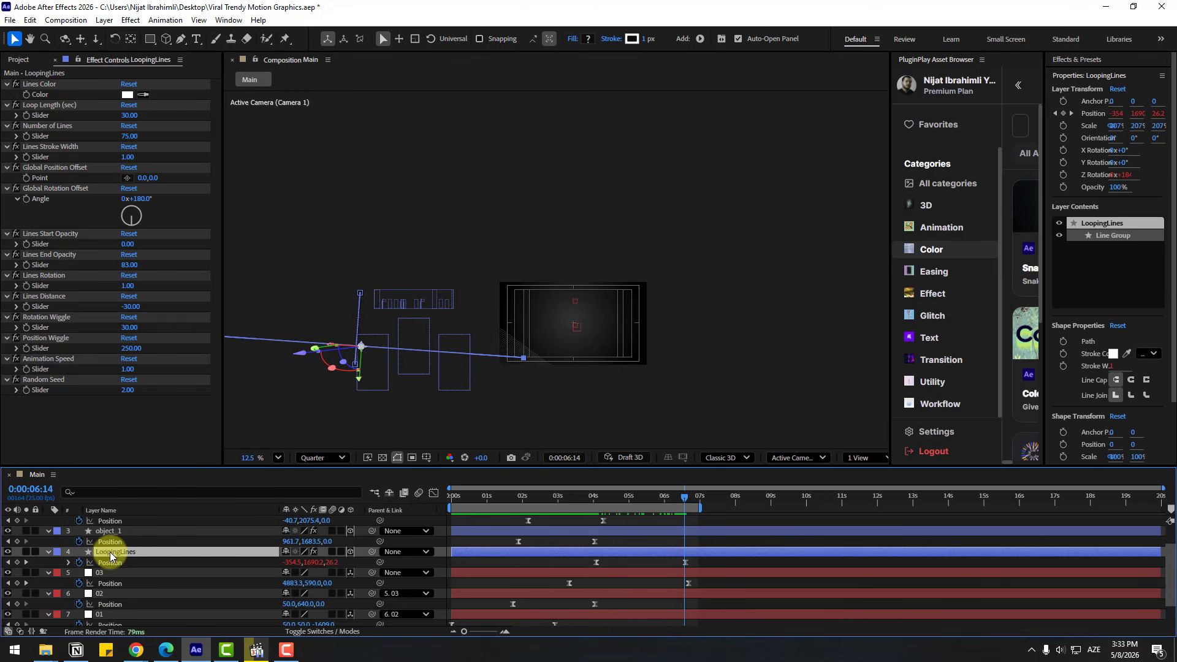
key("ctrl+d")
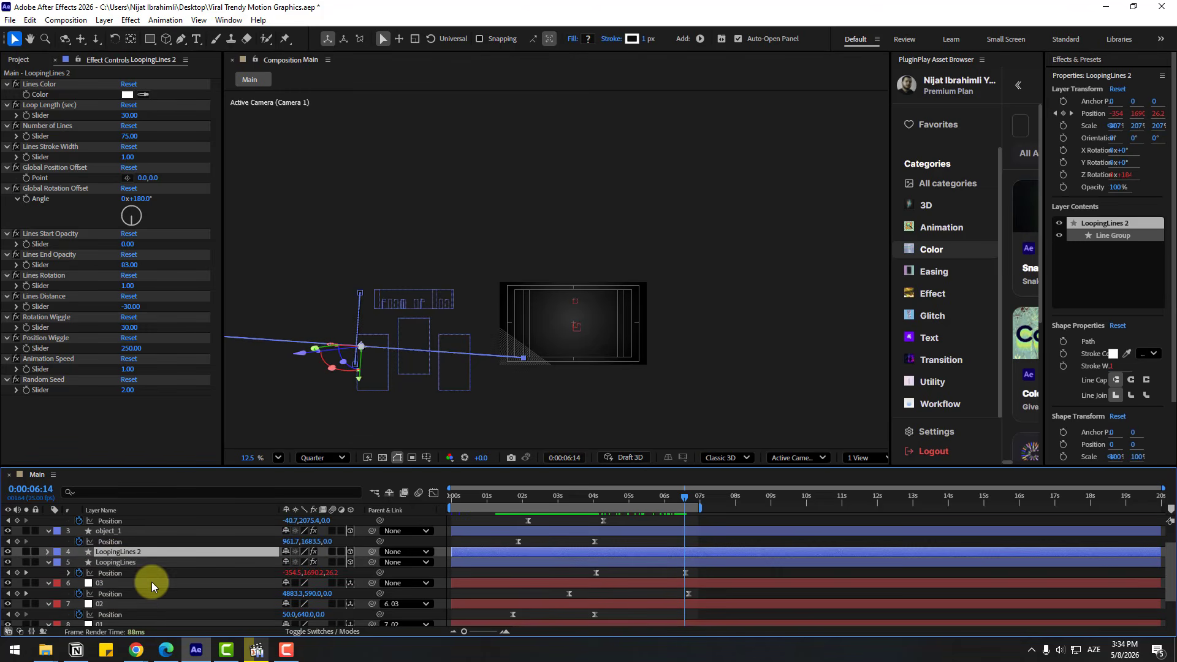
left_click_drag(709, 560, 563, 577)
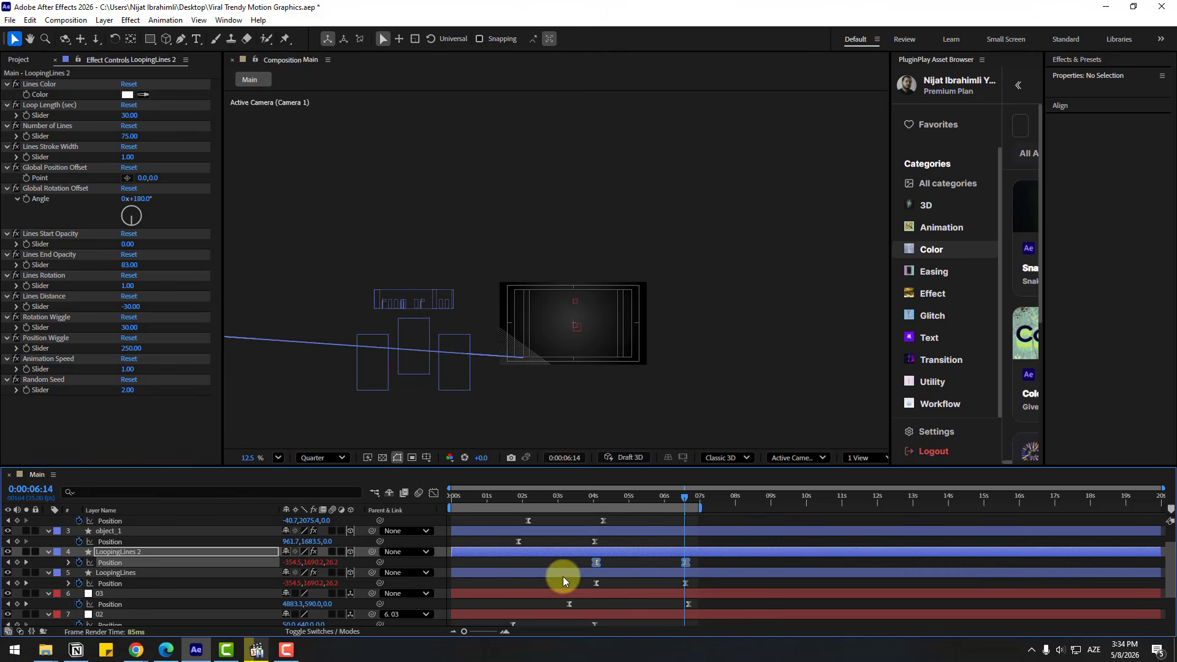
key("Delete")
left_click(509, 562)
Reposition LoopingLines 2 across the camera frame's upper area, at about X 6399, Y 1176.
left_click_drag(300, 562, 719, 552)
scroll(637, 370, "up", 3)
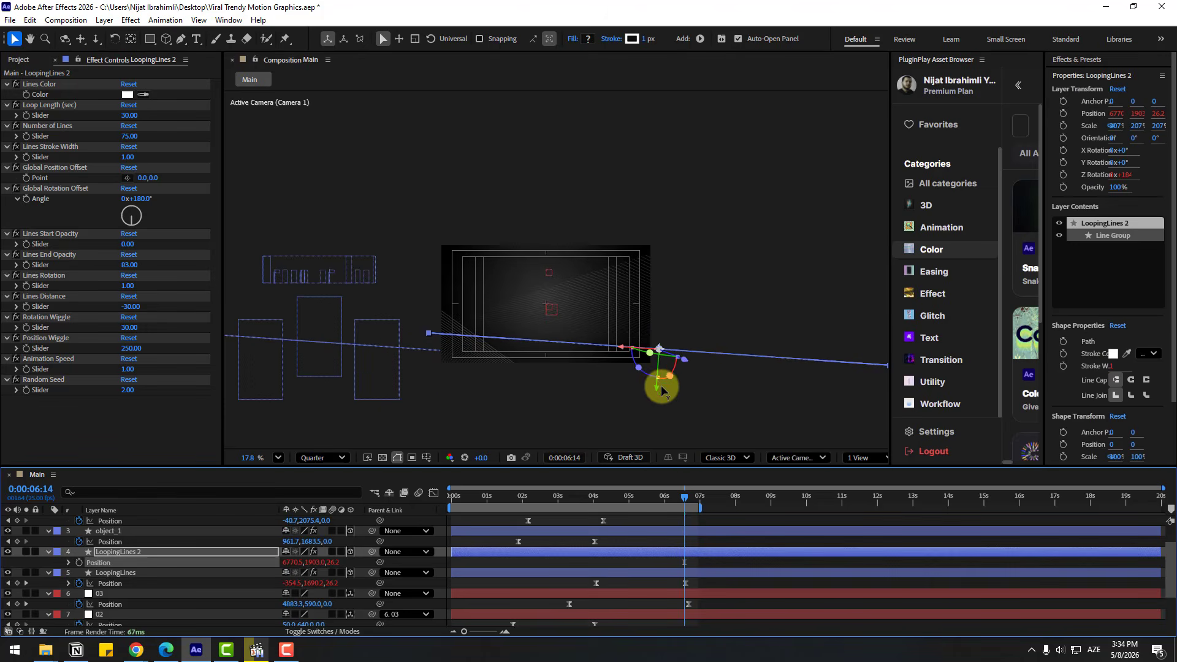
left_click_drag(658, 385, 581, 256)
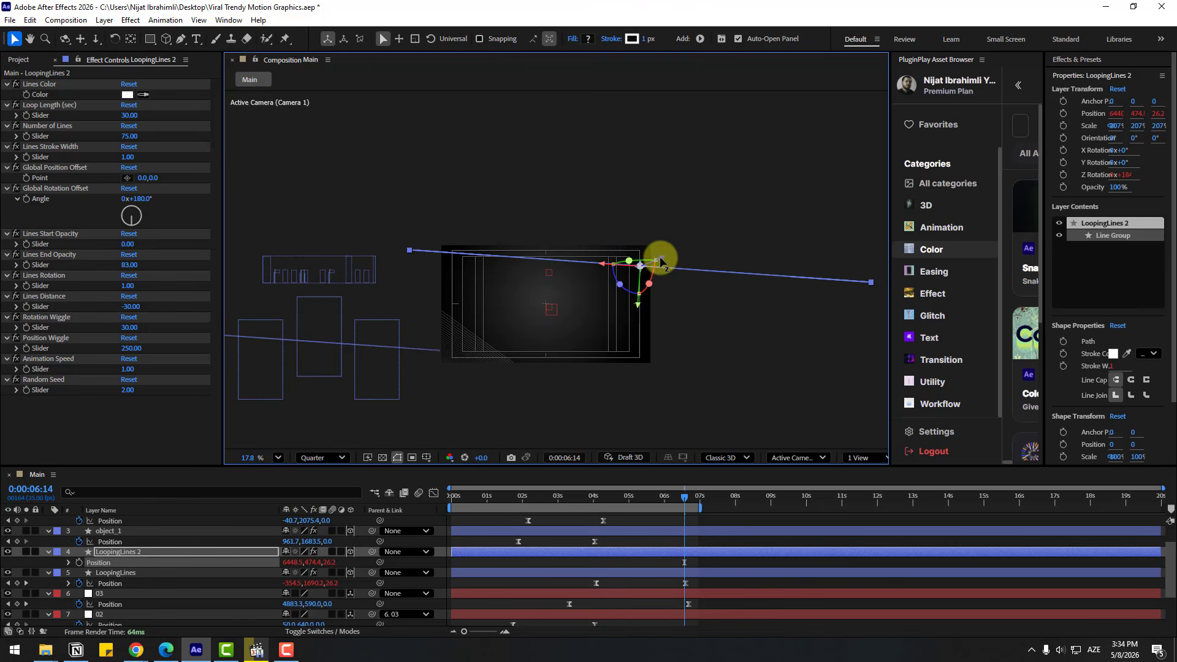
left_click_drag(661, 261, 623, 361)
scroll(589, 293, "up", 1)
left_click(576, 559)
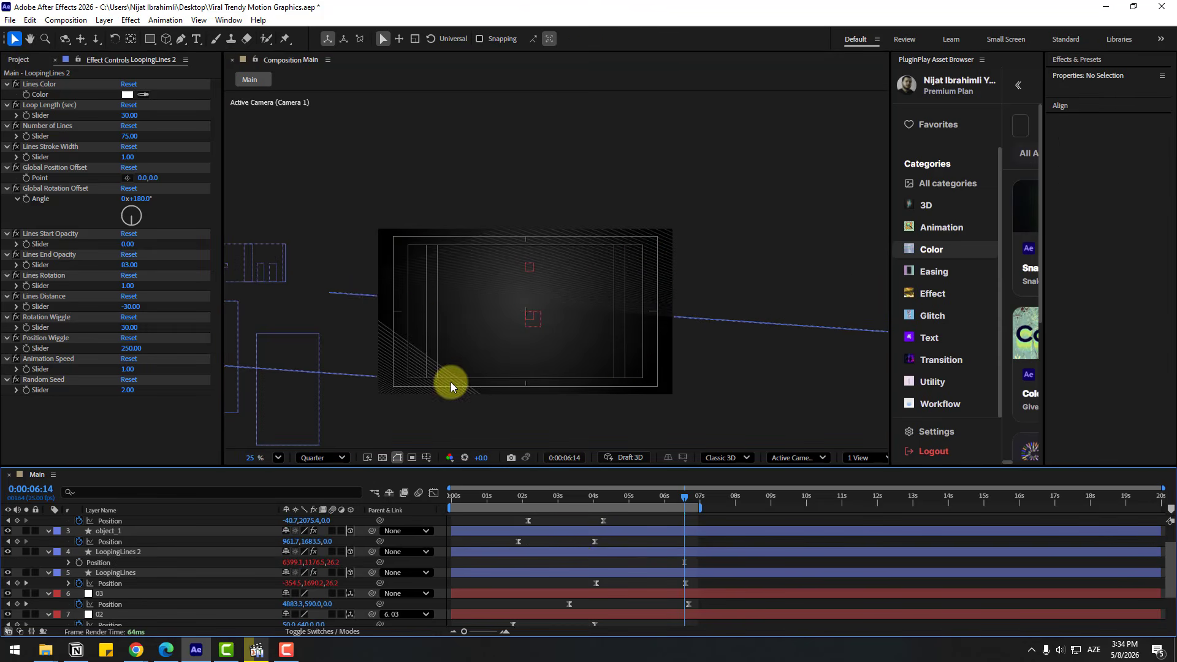
Inspect the line backgrounds at Full preview resolution, then return the resolution to Quarter.
scroll(451, 381, "up", 1)
left_click(332, 457)
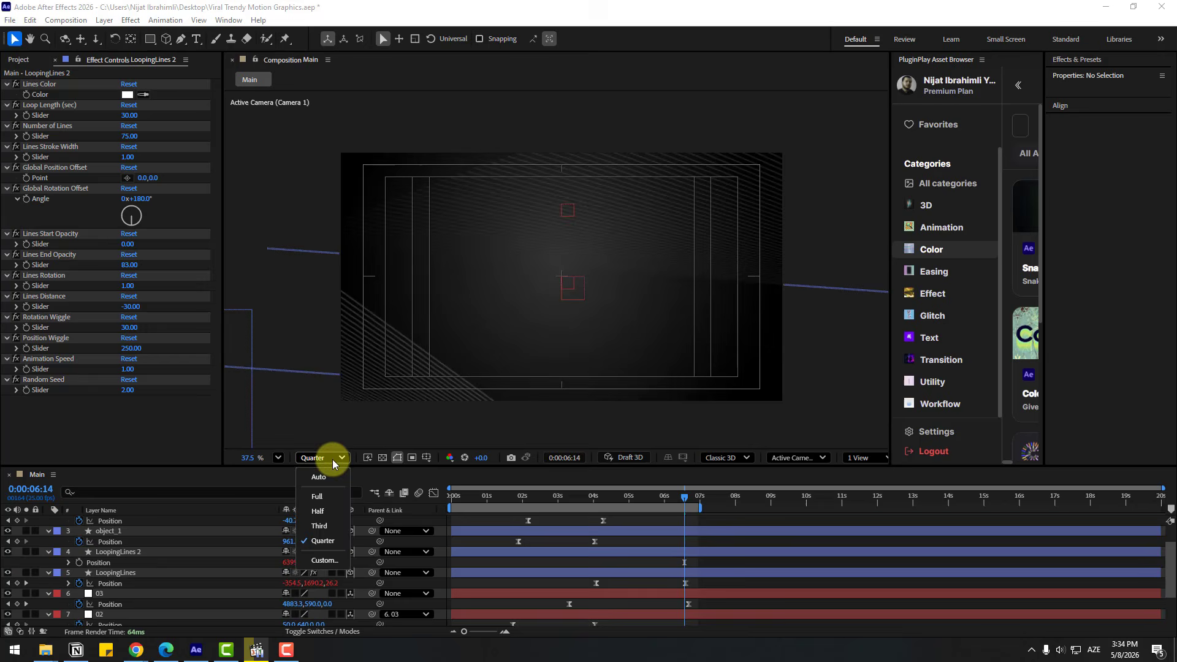
left_click(318, 494)
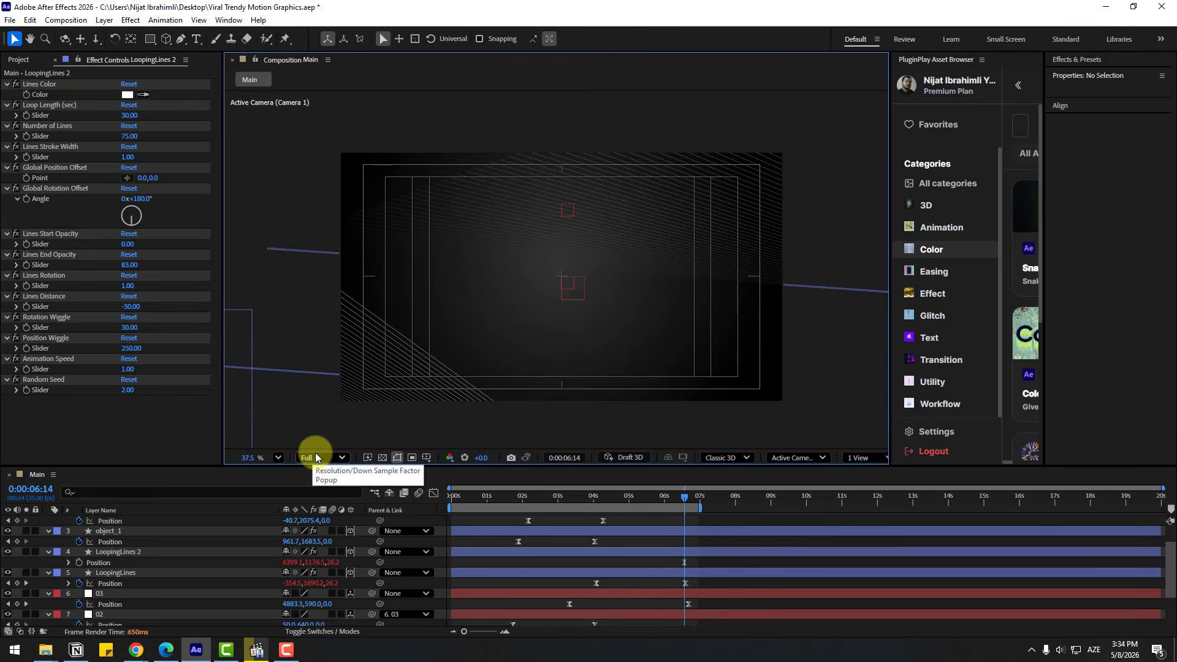
left_click(315, 457)
left_click(310, 516)
Add texture.jpg as the top layer of the Main composition and apply the CC Sphere effect to it.
left_click(20, 60)
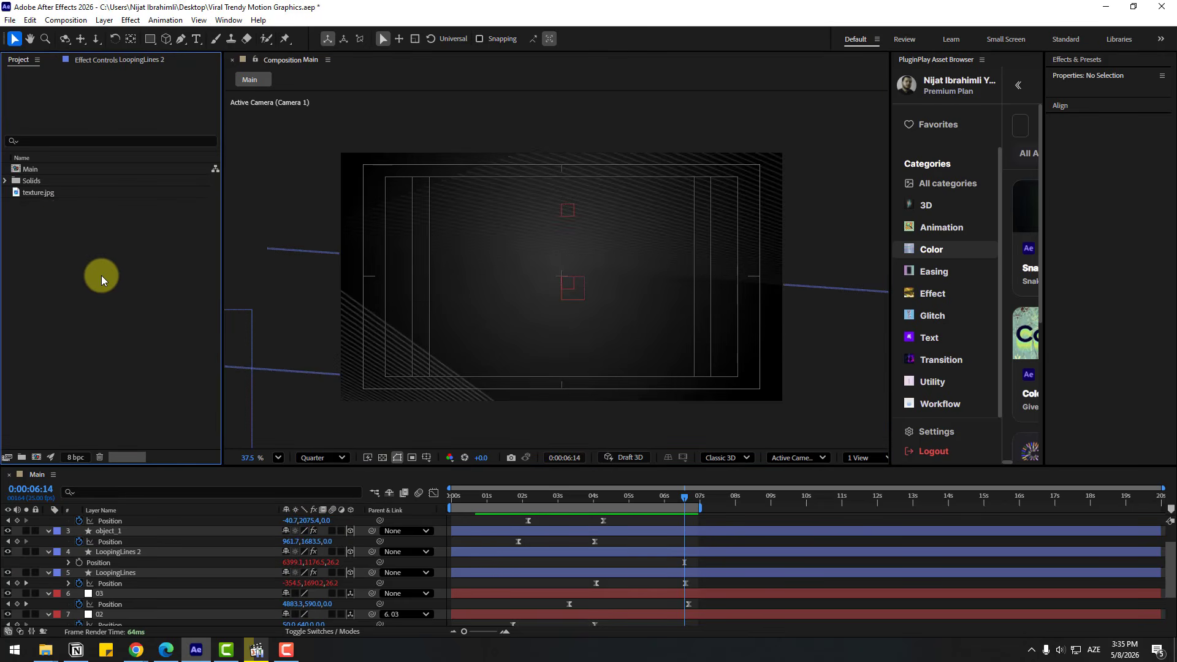
left_click_drag(41, 194, 121, 517)
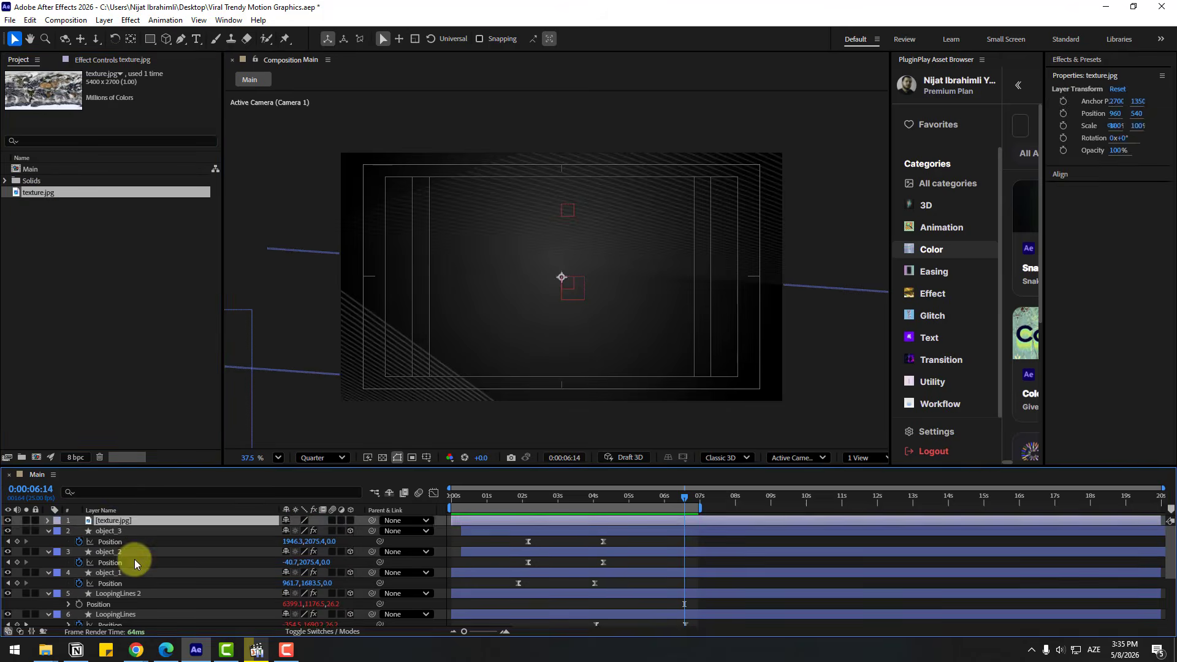
left_click(1077, 59)
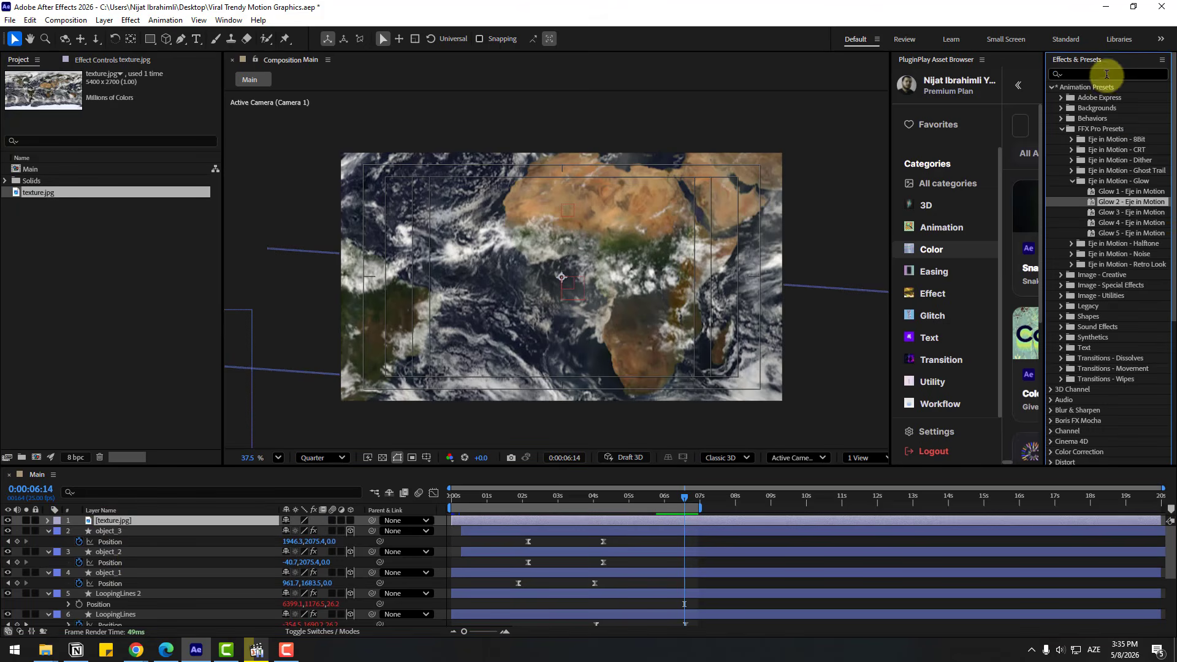
type("cc sp")
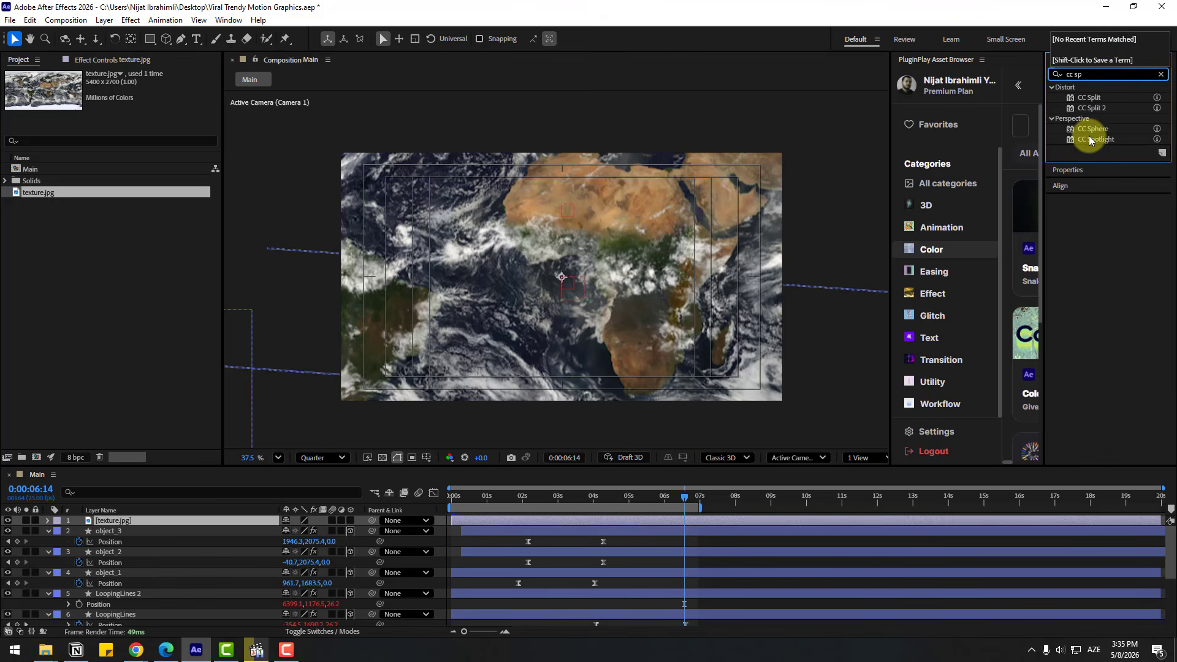
left_click_drag(1091, 135, 107, 521)
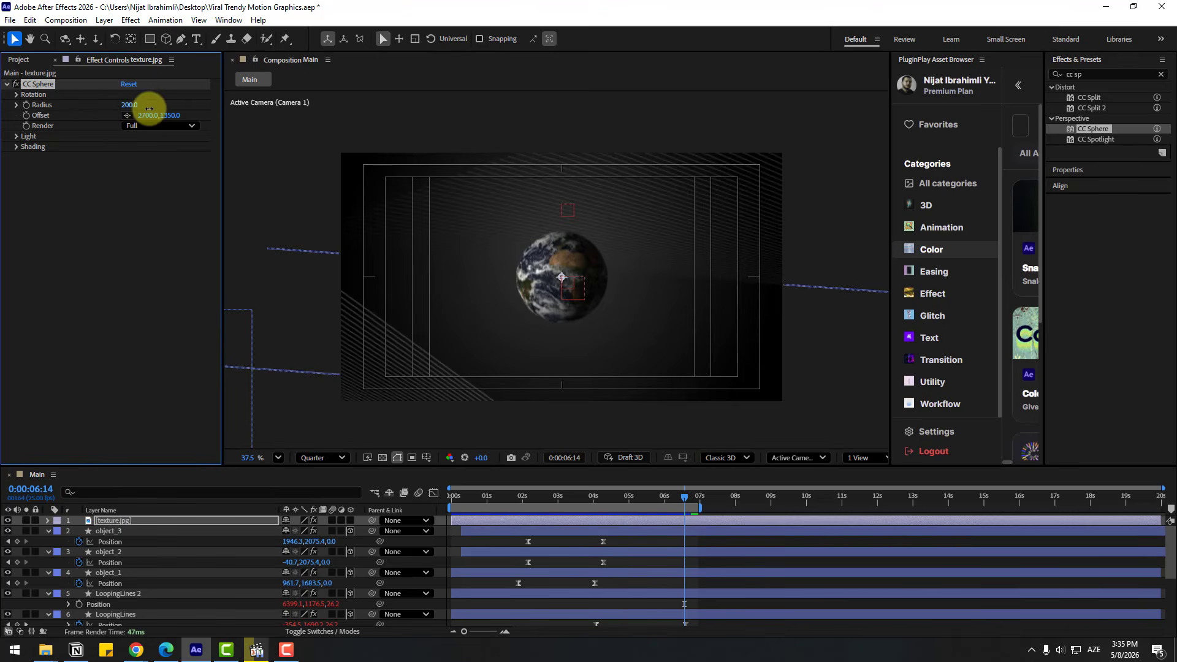
Set the CC Sphere radius to 293 and solo the texture.jpg layer at Full preview resolution.
left_click_drag(149, 108, 189, 105)
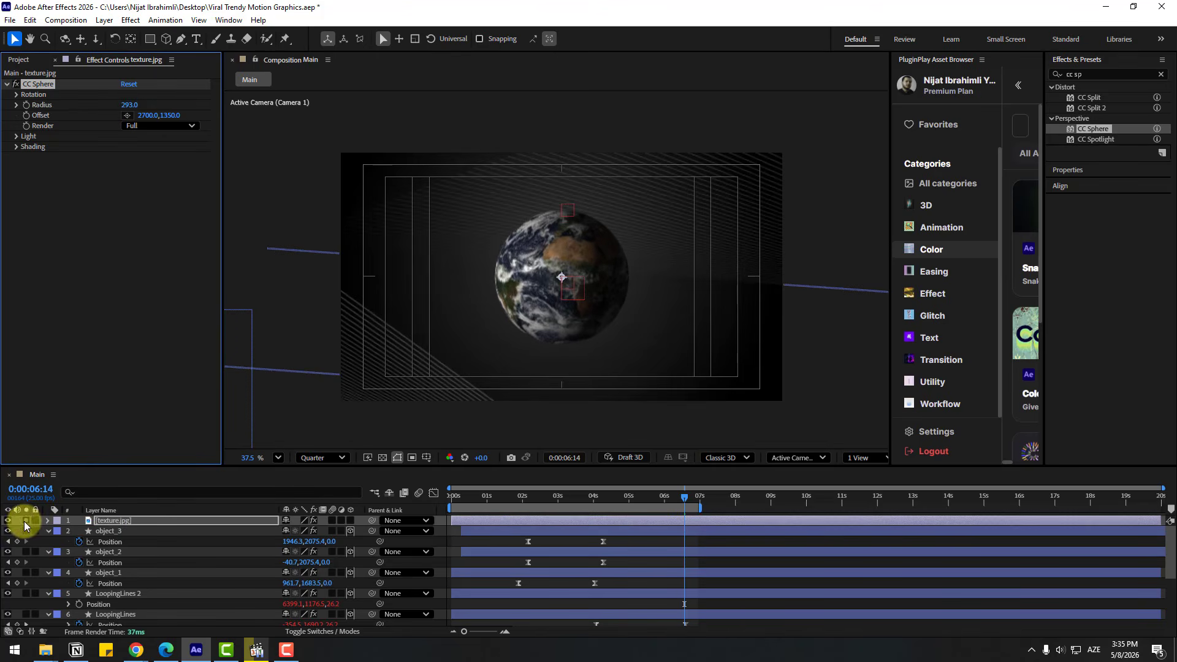
left_click(26, 521)
left_click(321, 458)
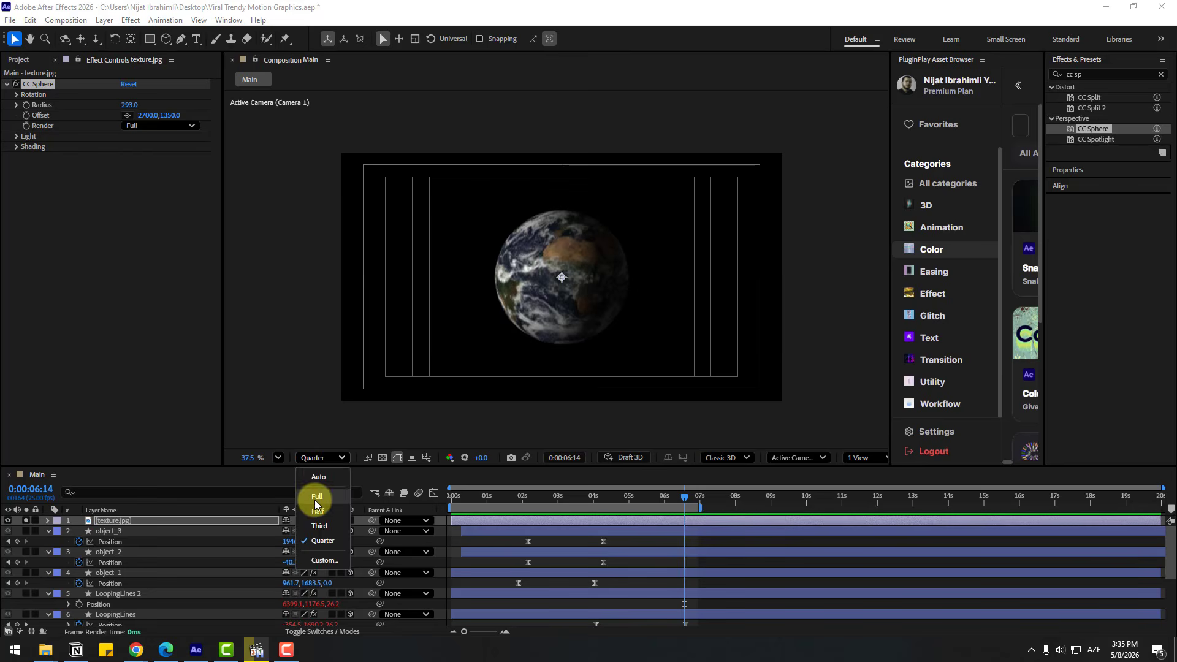
left_click(317, 497)
scroll(505, 354, "up", 5)
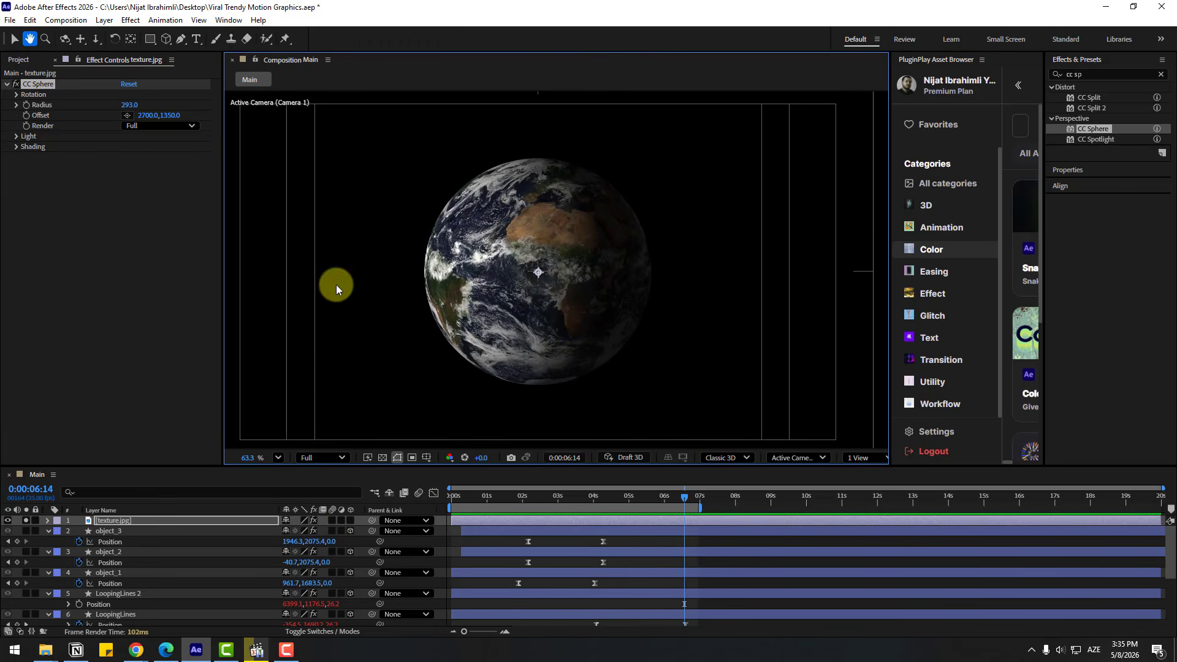
key("v")
Set the CC Sphere light intensity to 86, ambient to 12, diffuse to 84, specular to 0 and roughness to 0.001.
left_click(15, 139)
mouse_move(128, 147)
left_mouse_down()
mouse_move(137, 149)
mouse_move(123, 149)
left_mouse_up()
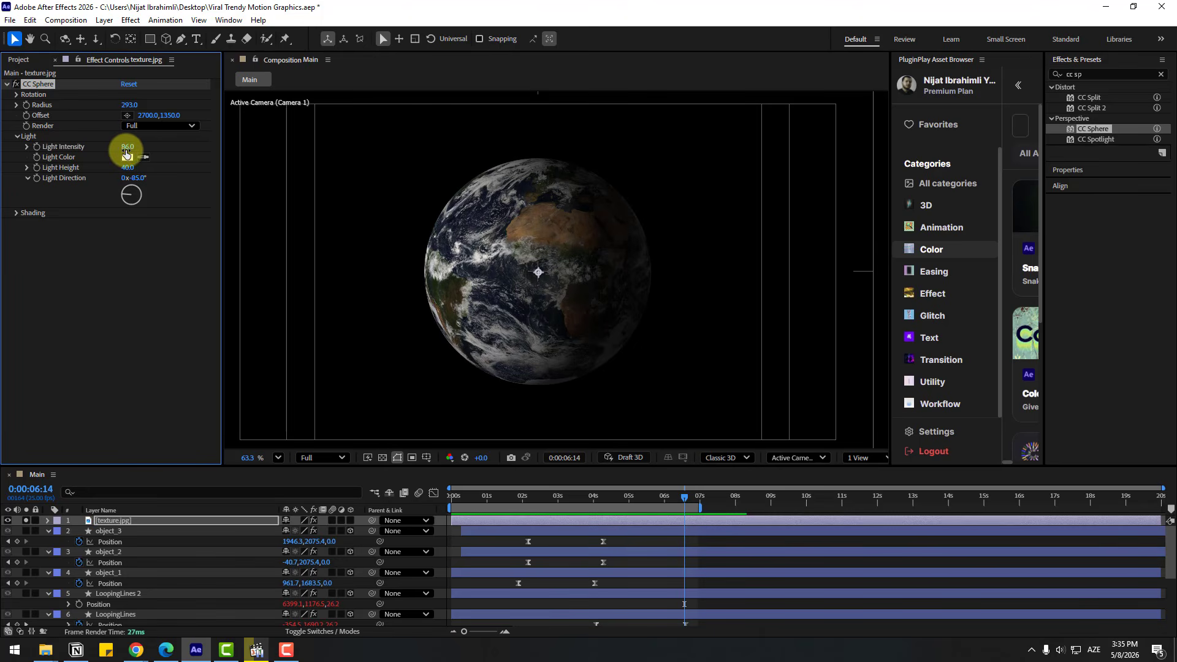
left_click(18, 213)
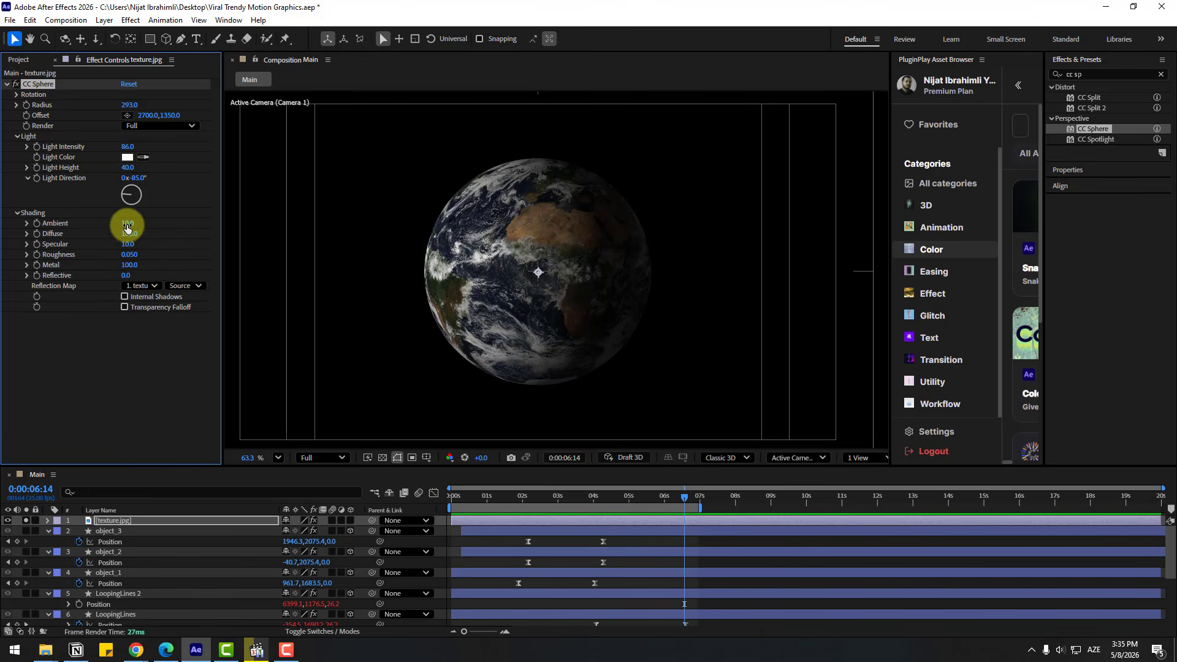
left_click_drag(127, 228, 59, 244)
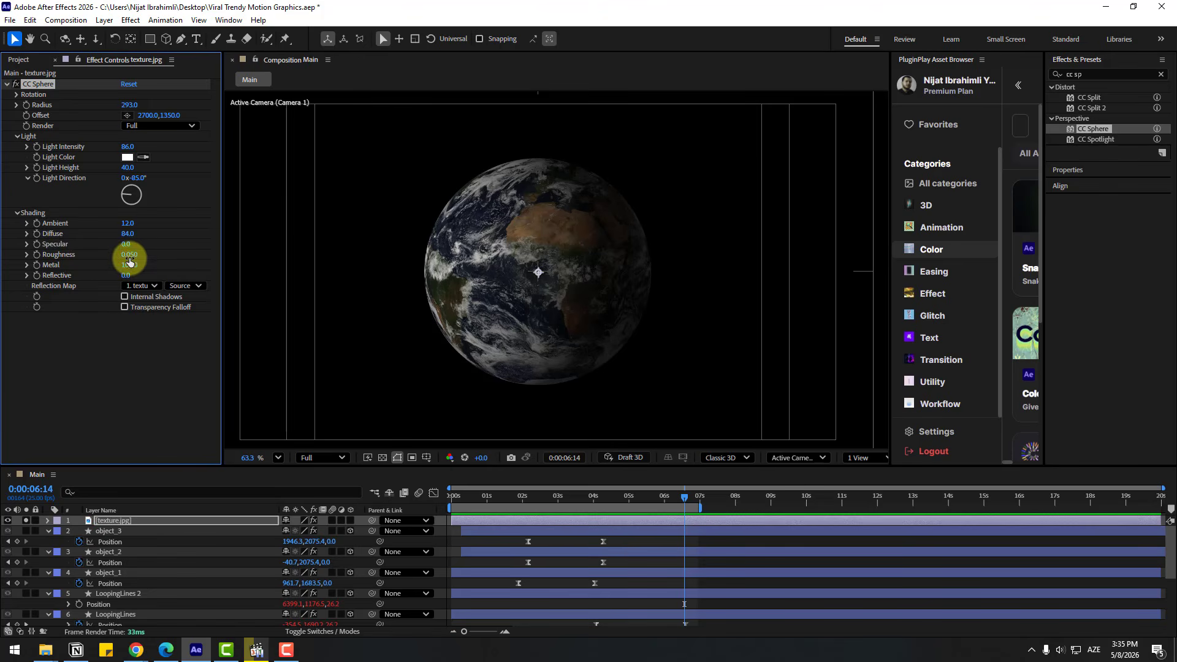
left_click_drag(129, 261, 45, 263)
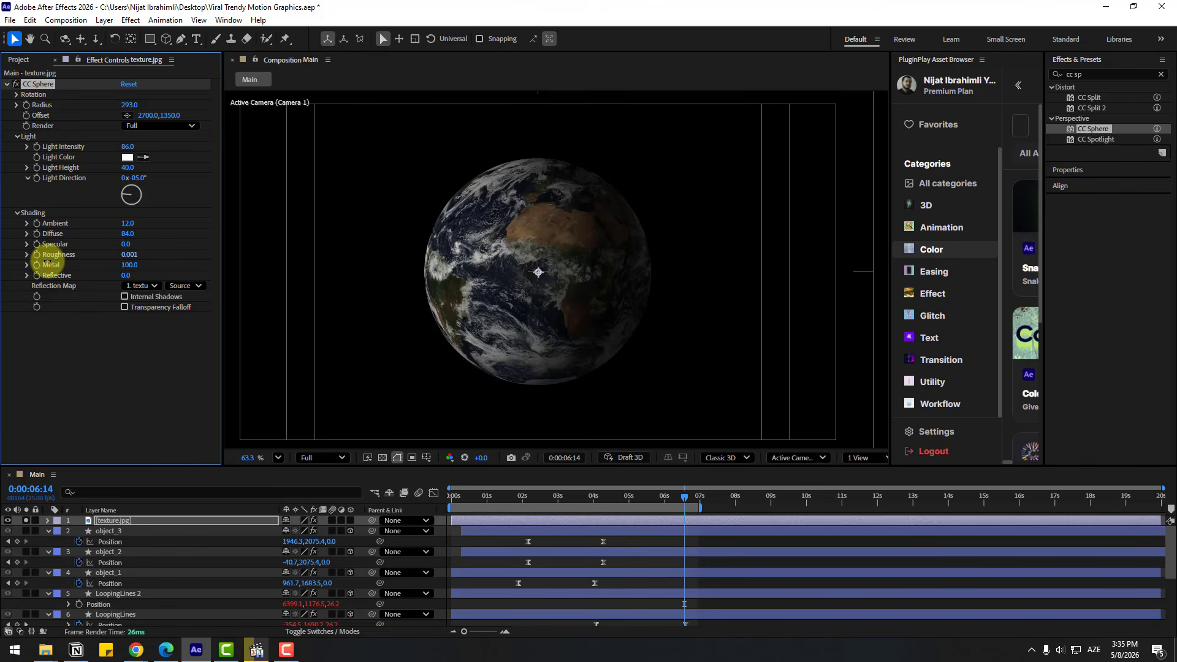
Keyframe the CC Sphere's Rotation Y from 0° at the composition start to one full revolution at 0:00:09:24, and preview the spin.
left_click(501, 496)
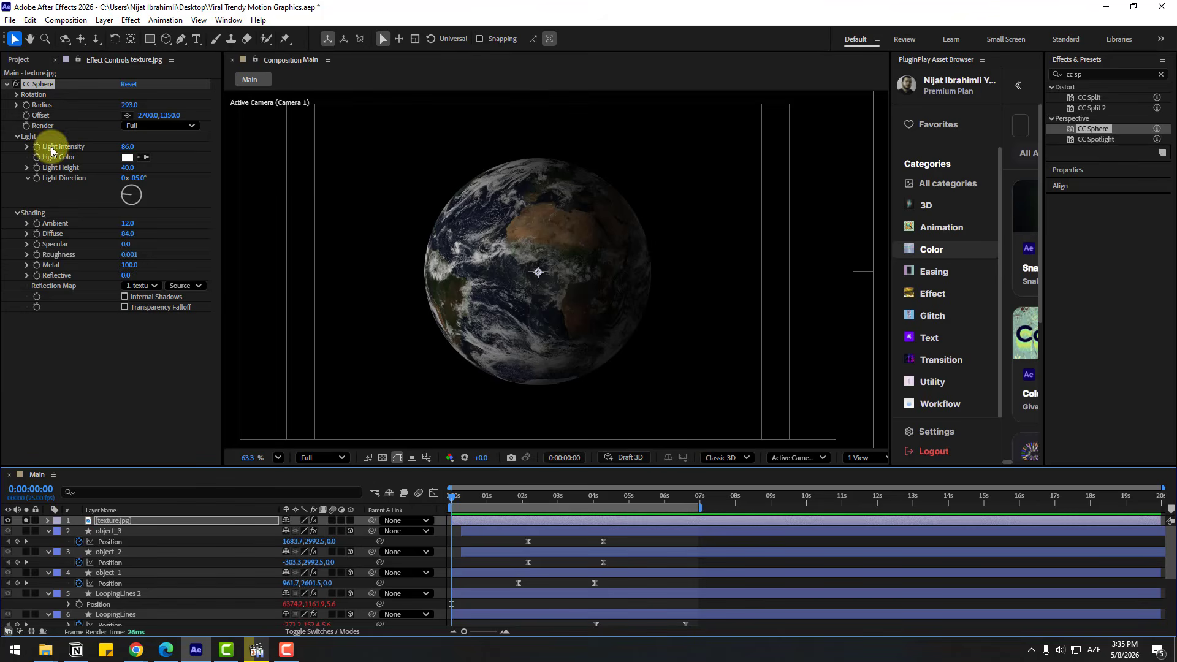
left_click(16, 94)
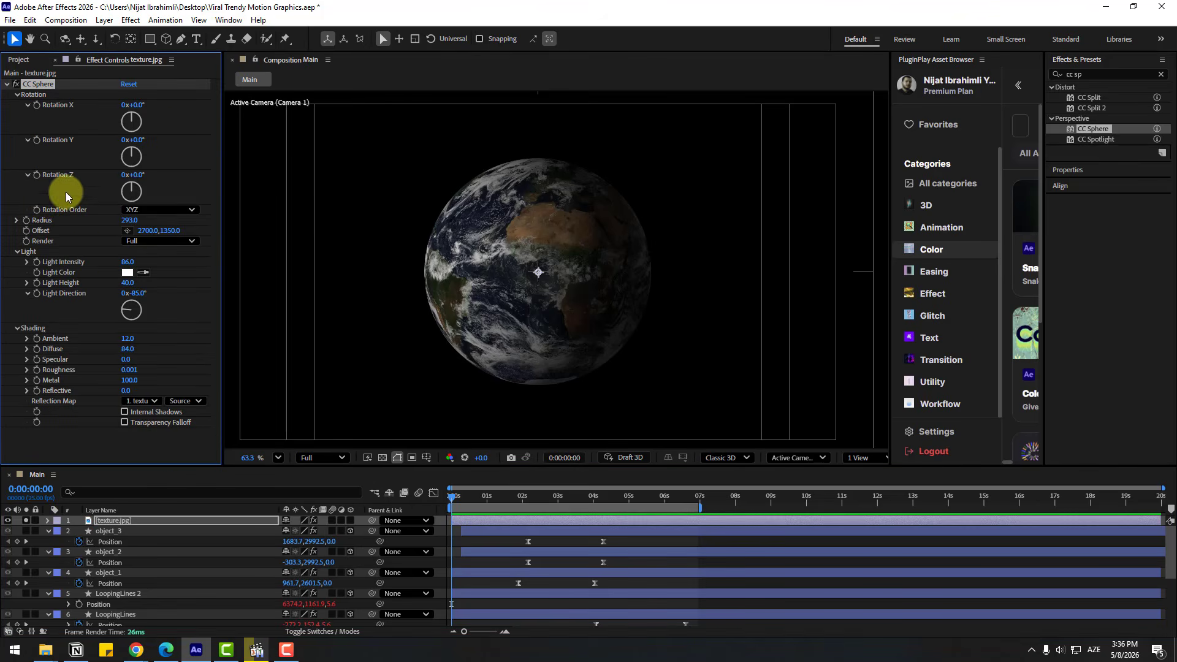
left_click_drag(132, 140, 50, 157)
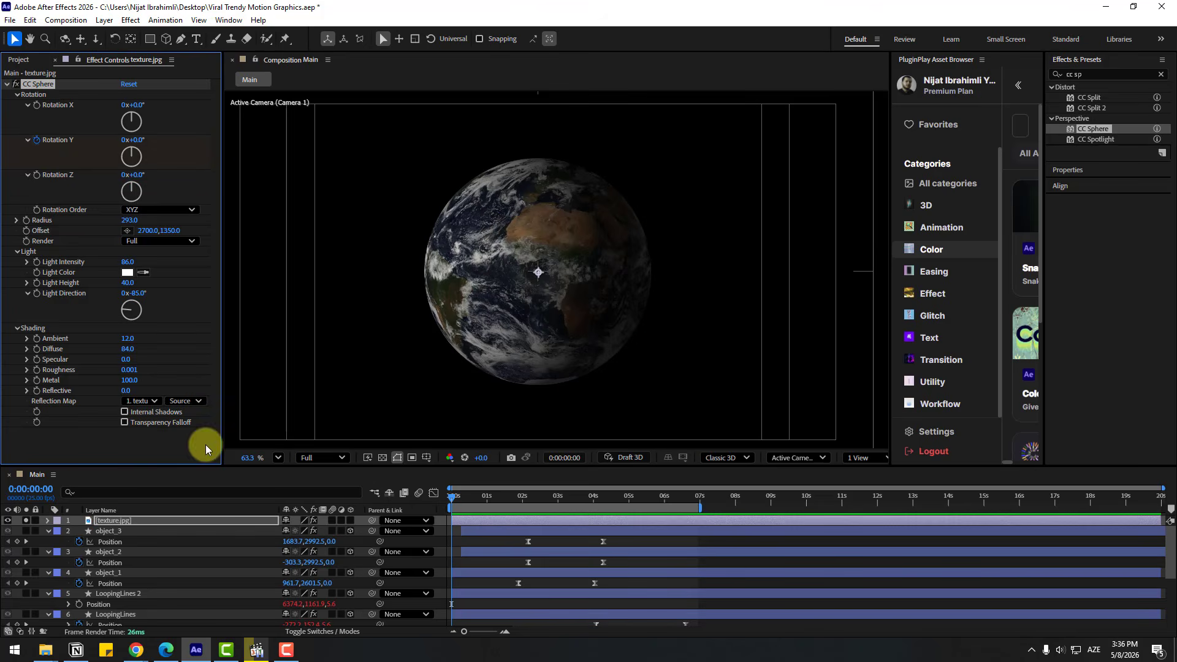
key("u")
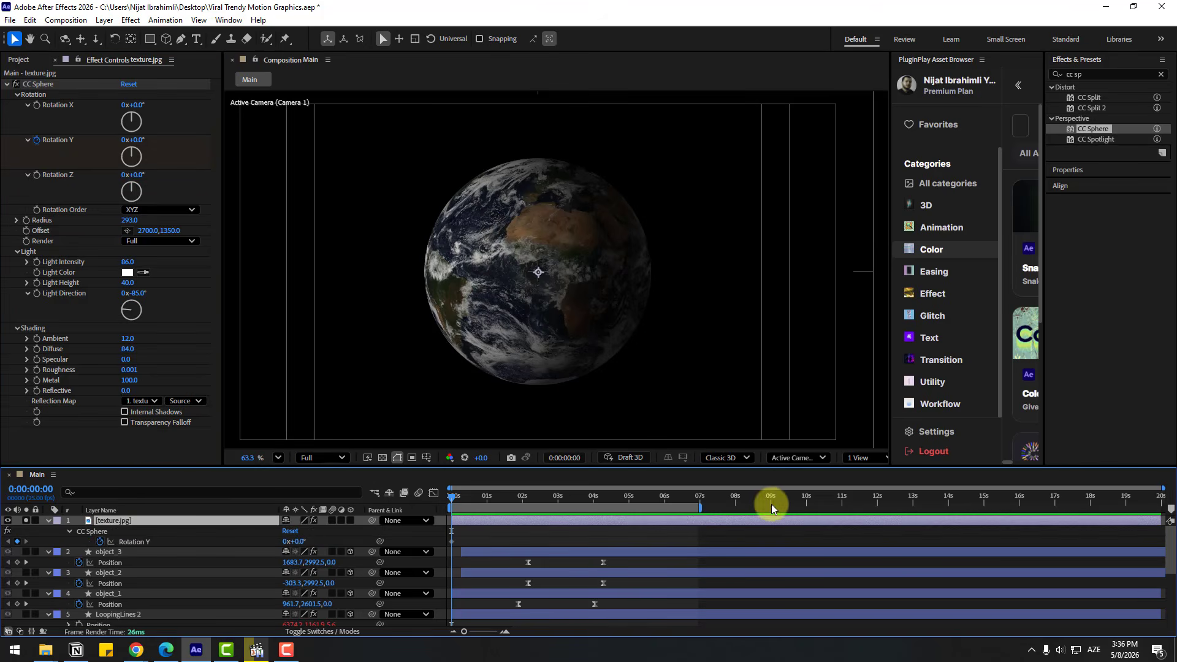
left_click(804, 500)
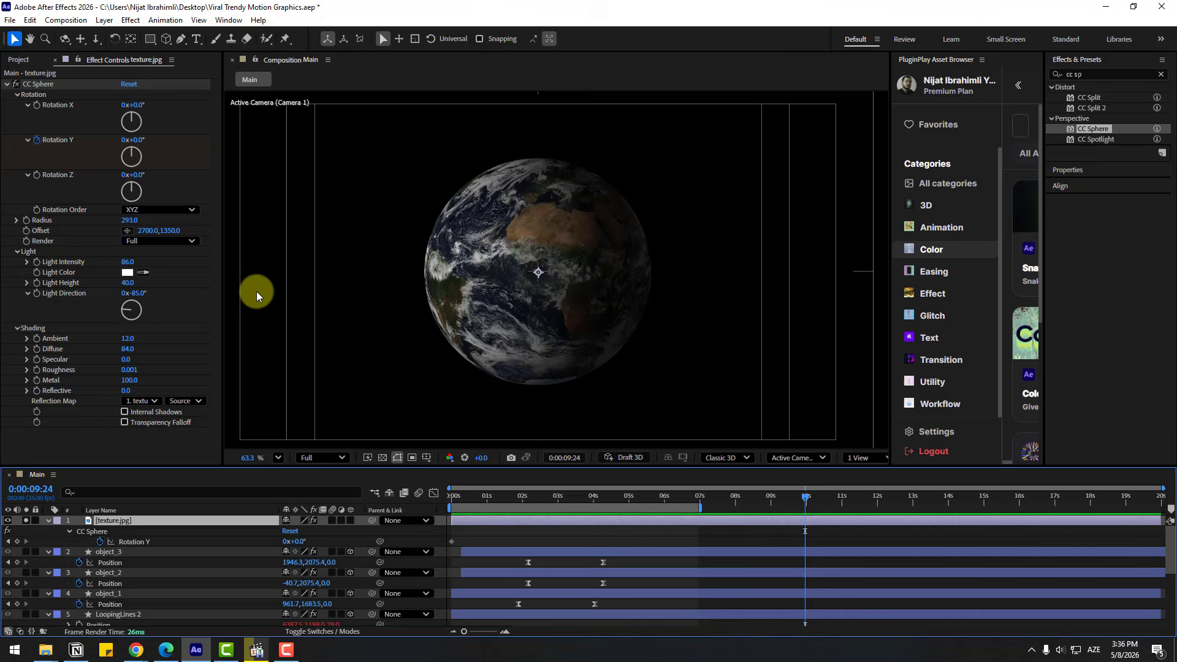
left_click(124, 140)
type("1")
key("Return")
left_click(450, 500)
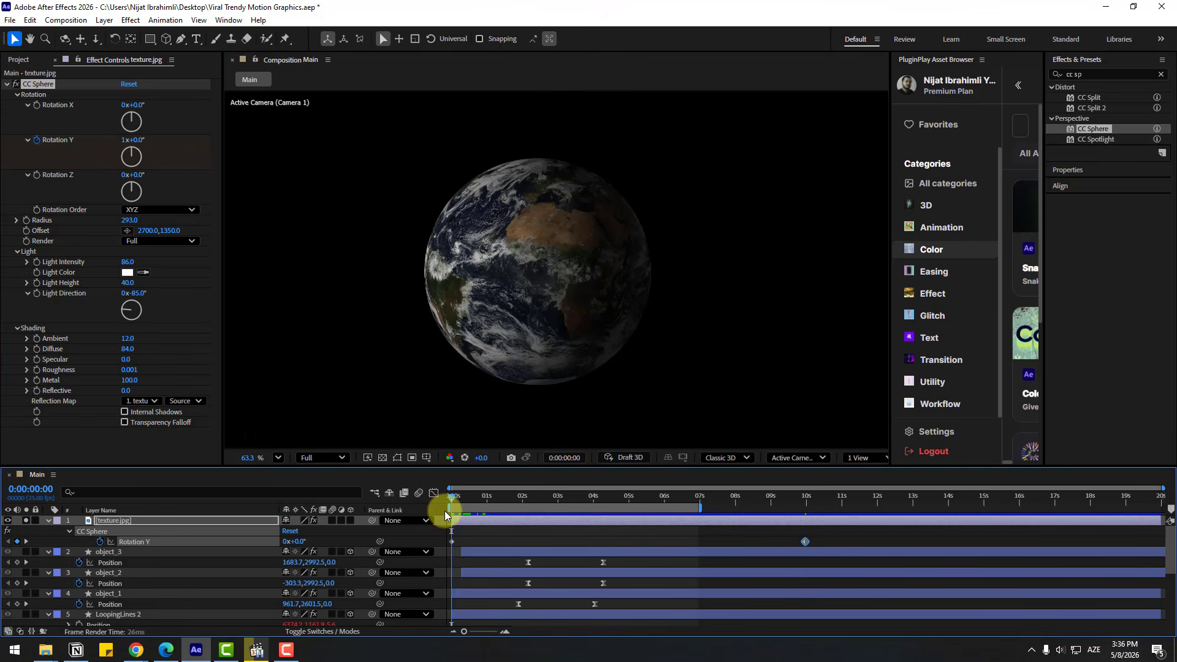
key("space")
key("space")
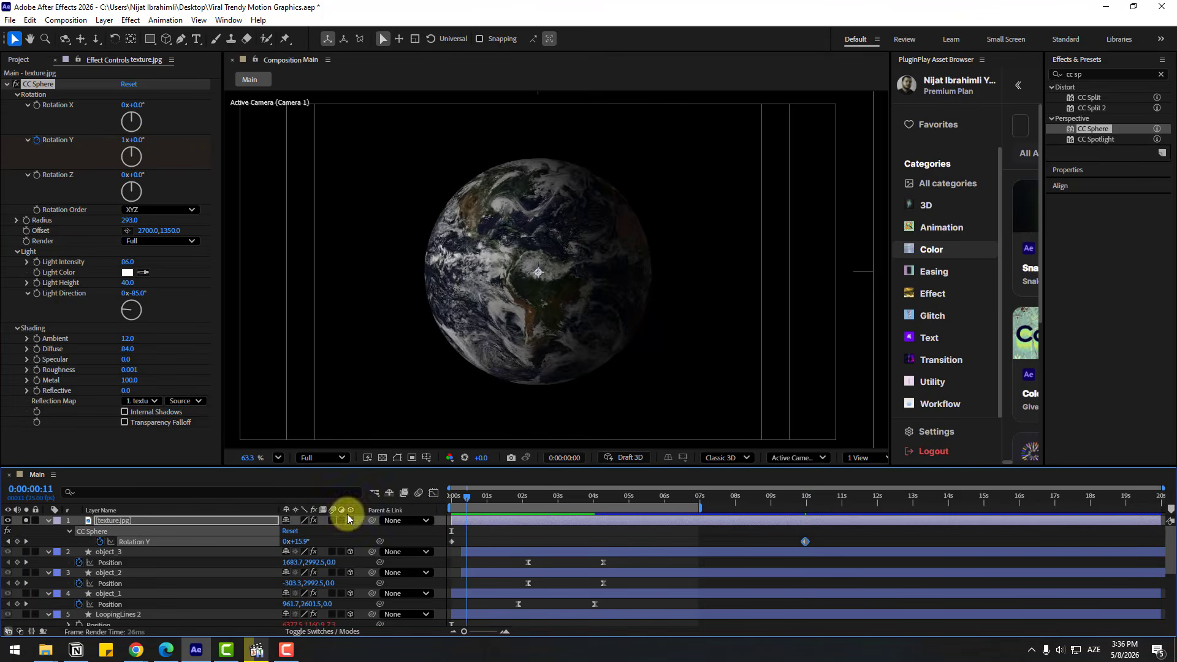
Unsolo texture.jpg and make it a 3D layer with a CC Sphere radius of 397, returning the preview resolution to Quarter.
left_click(27, 520)
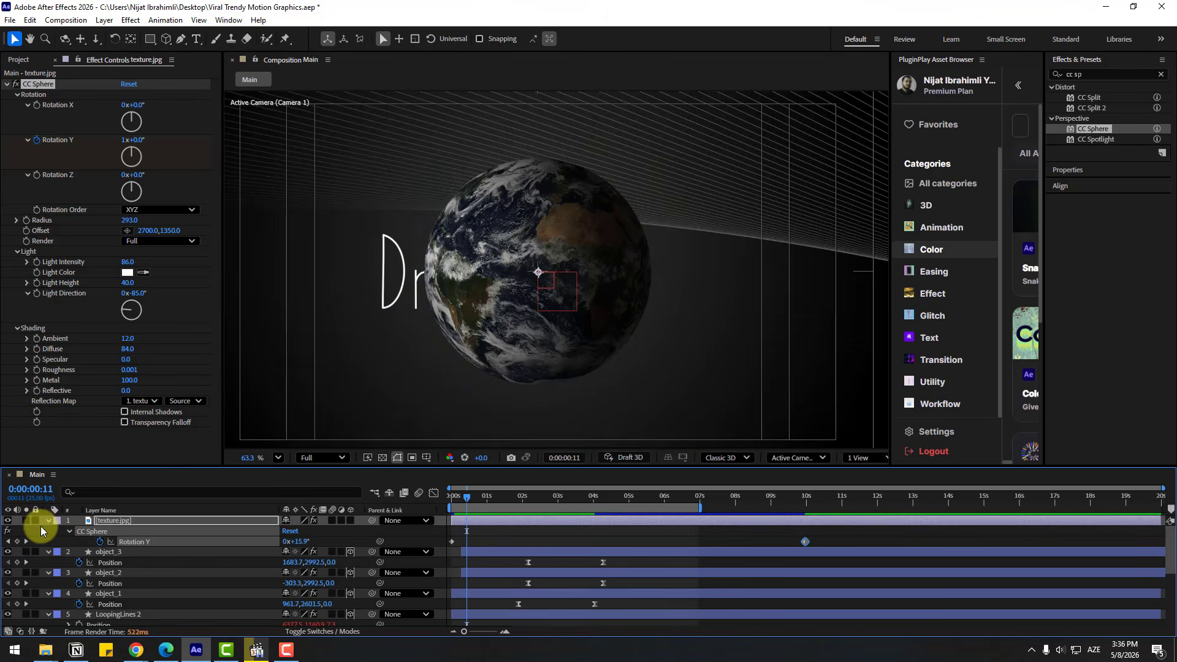
left_click(350, 521)
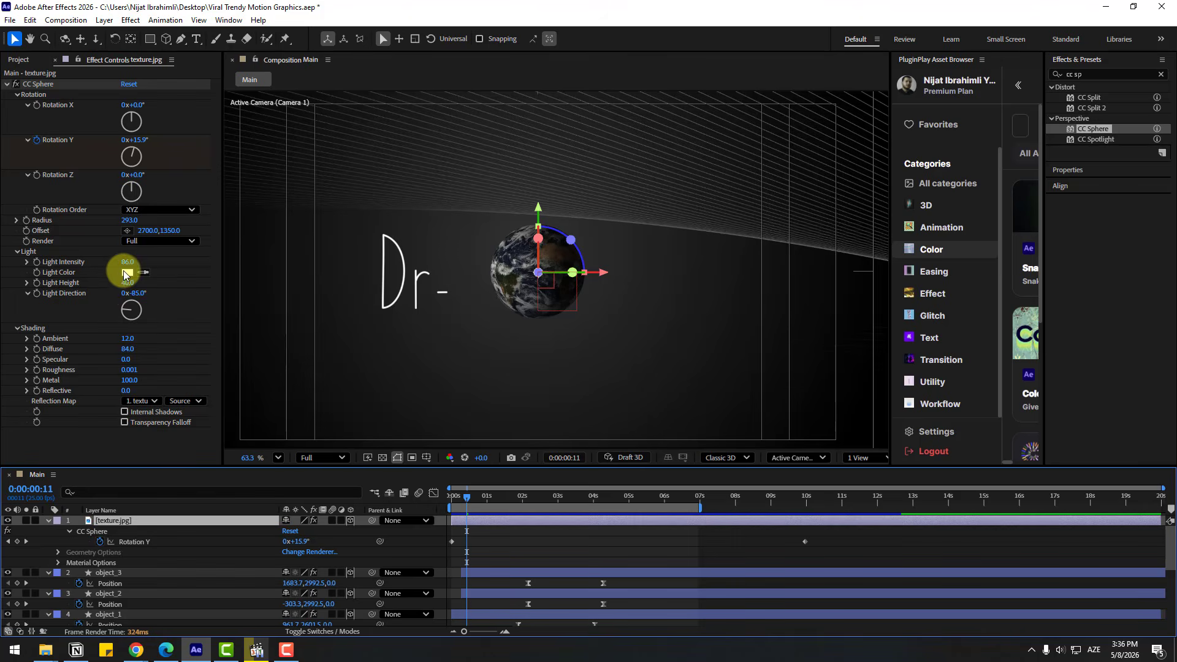
left_click_drag(127, 227, 193, 218)
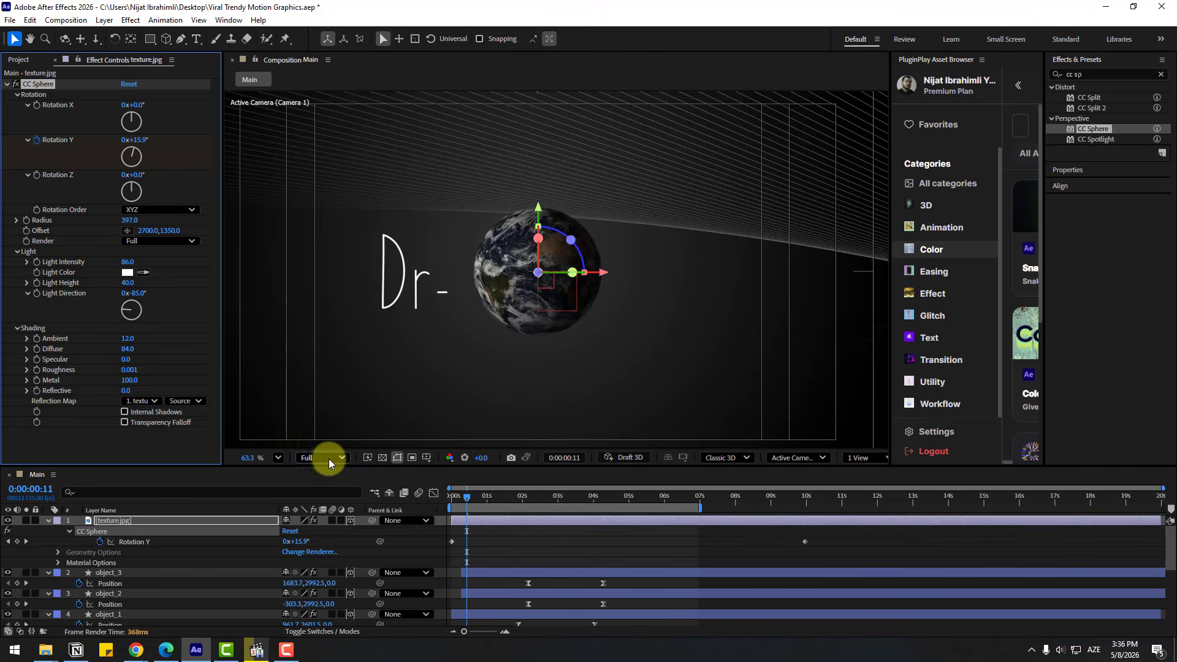
left_click(328, 459)
scroll(458, 361, "down", 1)
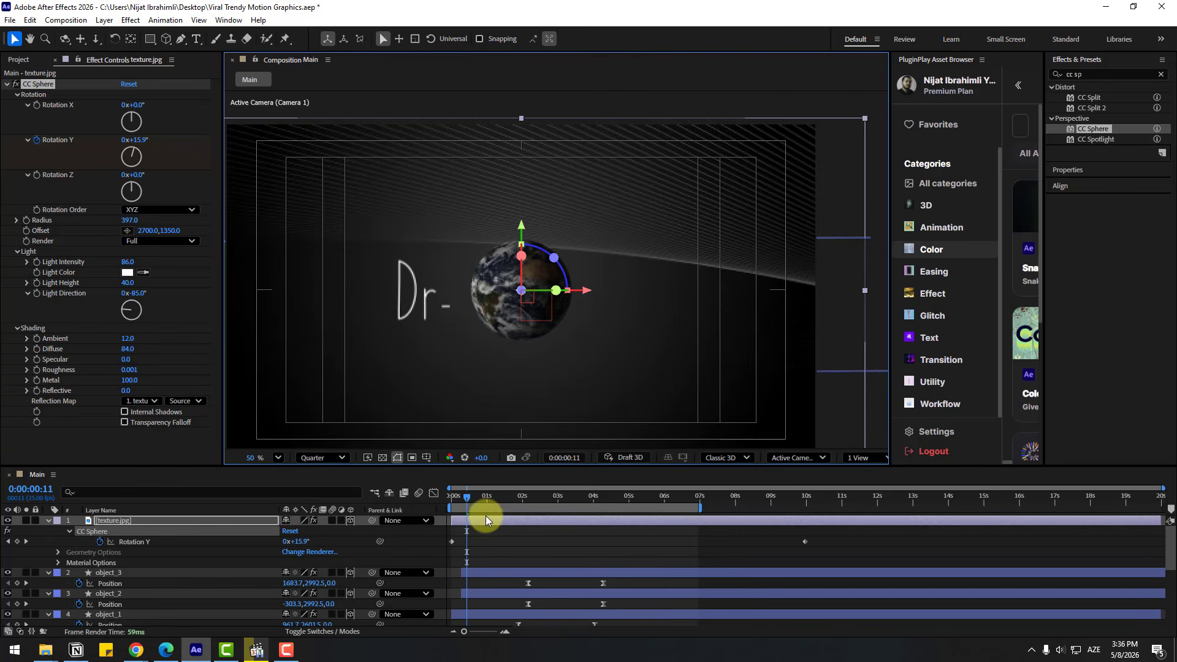
Shift the texture.jpg layer to start at about 4 seconds and move the globe to the centre of the camera frame at 0:00:06:11.
left_click_drag(485, 520, 679, 503)
scroll(546, 377, "down", 2)
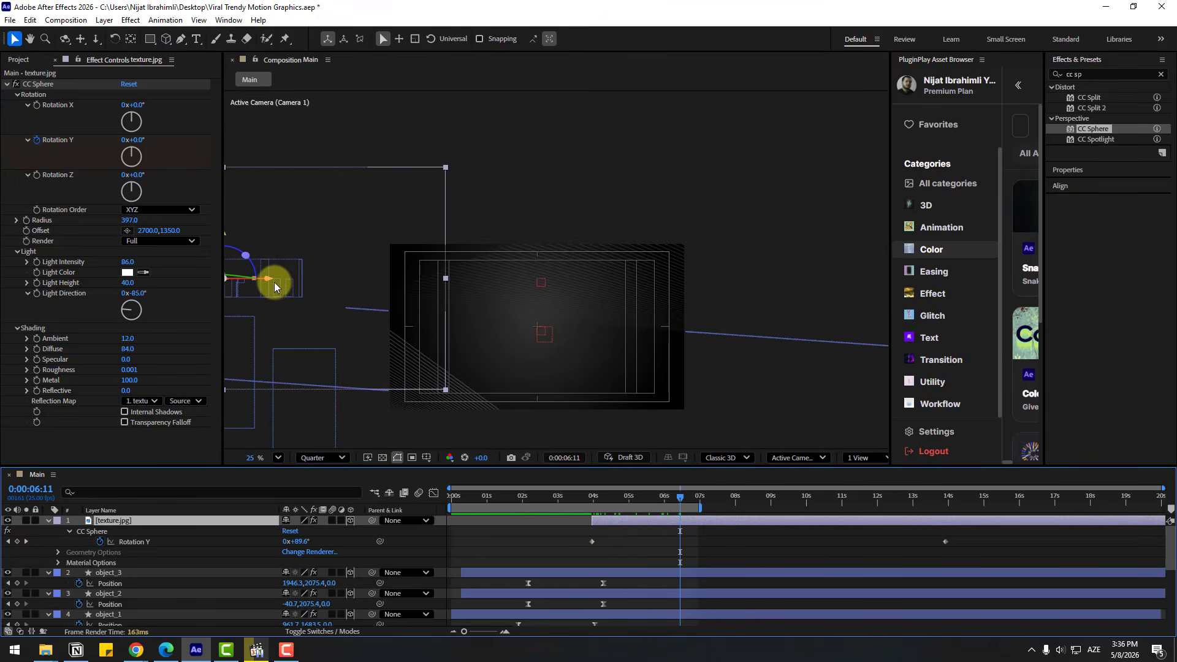
left_click_drag(274, 282, 590, 297)
left_click_drag(545, 245, 549, 303)
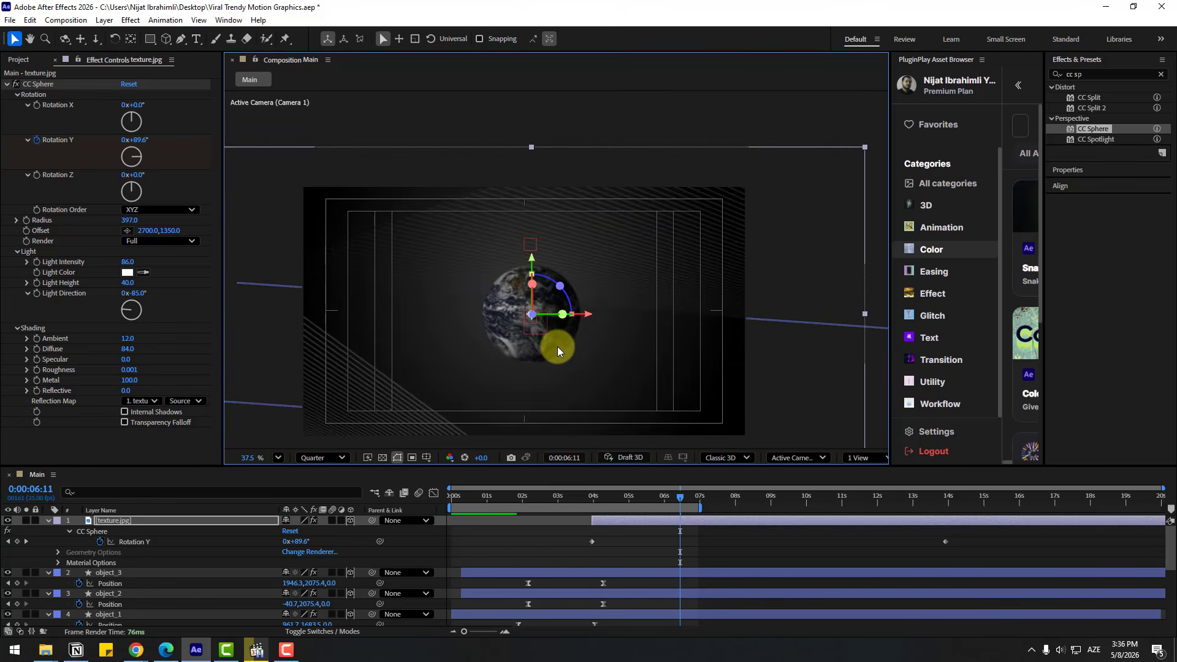
left_click(579, 499)
left_click_drag(583, 500, 686, 501)
Collapse the expanded properties of all layers in the Main composition and deselect the layers.
key("ctrl+a")
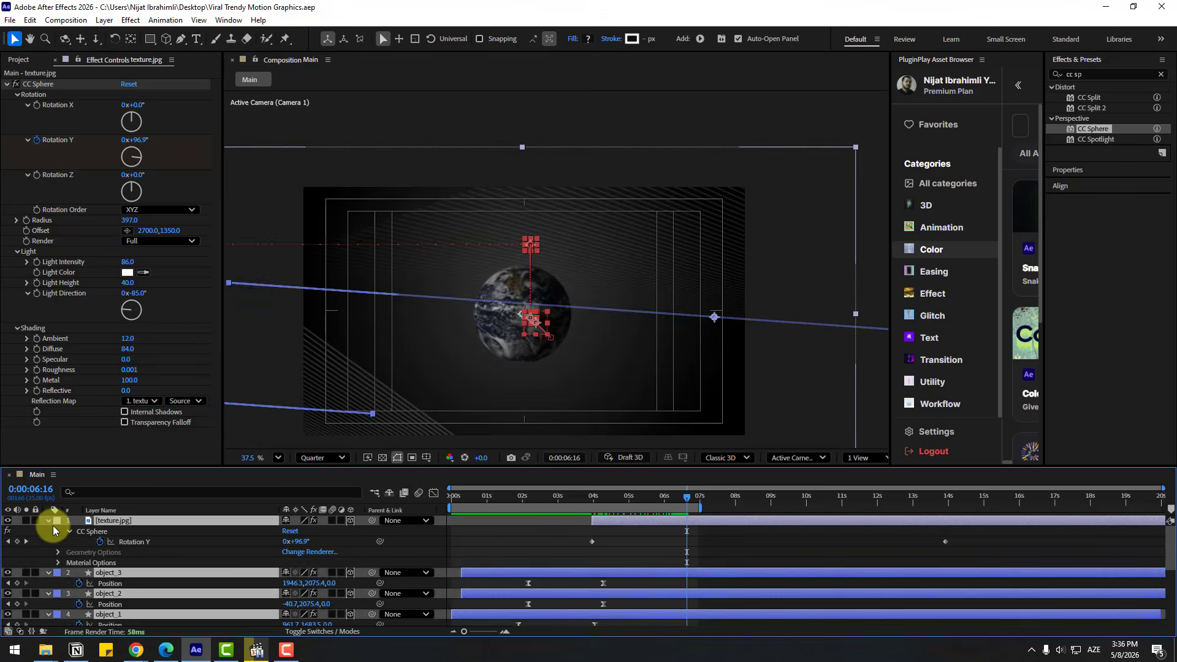
left_click(49, 522)
key("grave")
left_click(130, 578)
key("grave")
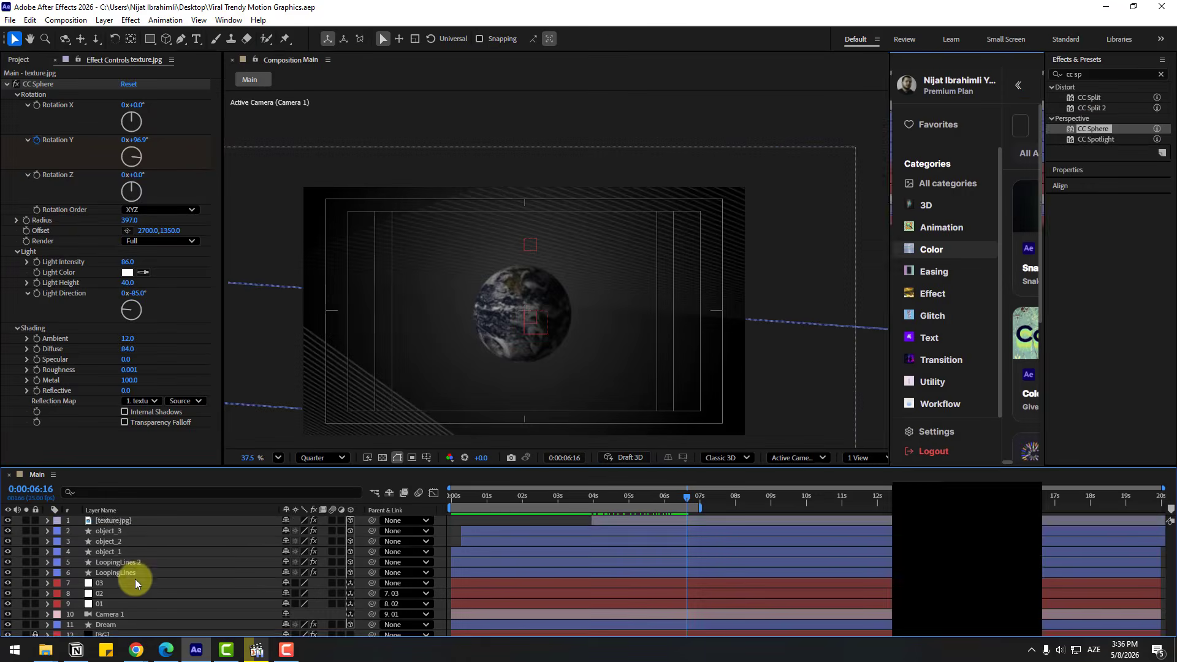
Add a null object, centre its anchor point, and place it directly below the LoopingLines layer in the layer order.
left_click(105, 21)
mouse_move(123, 34)
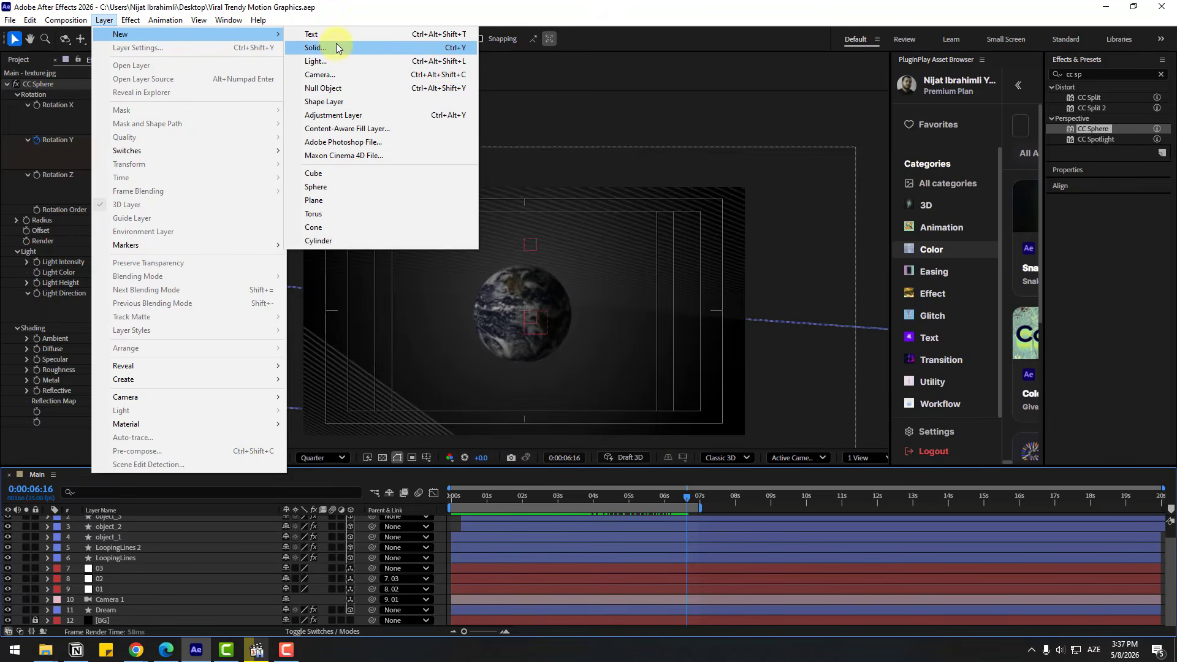
left_click(323, 89)
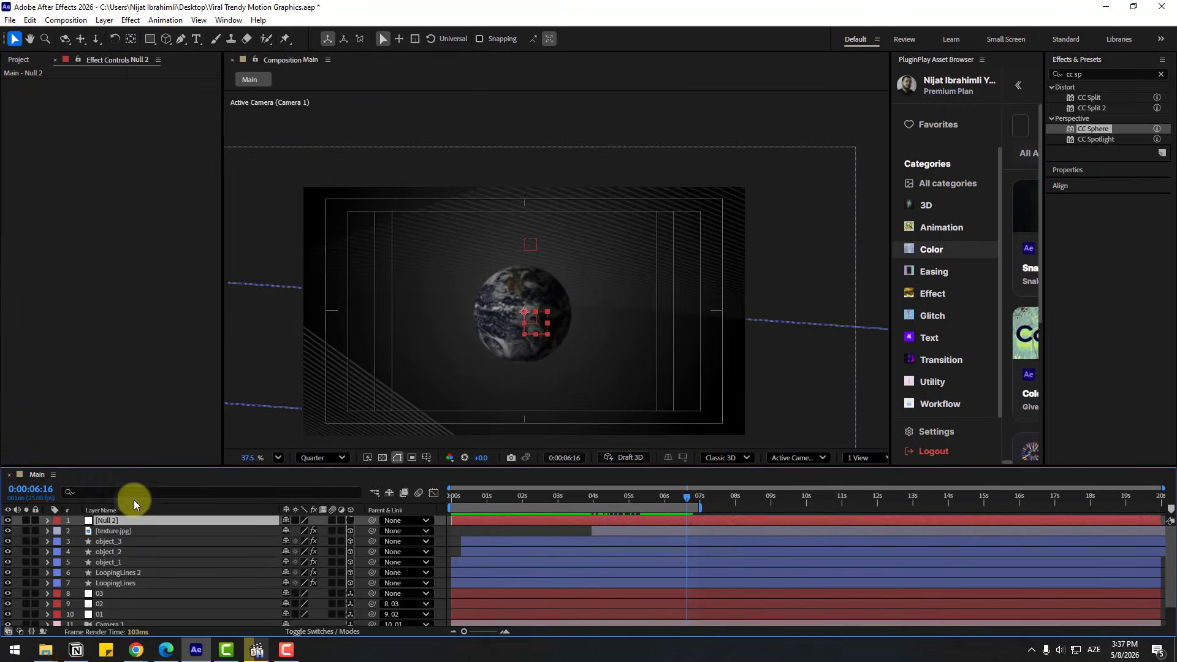
double_click(133, 42)
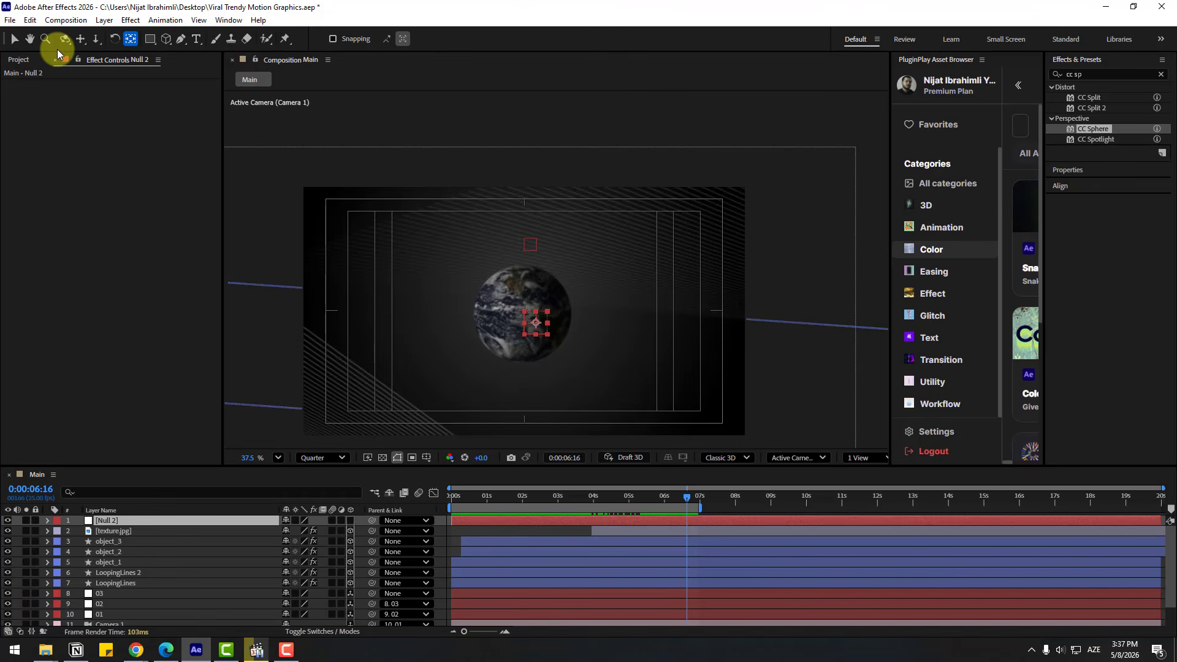
left_click(18, 41)
left_click_drag(111, 520, 113, 587)
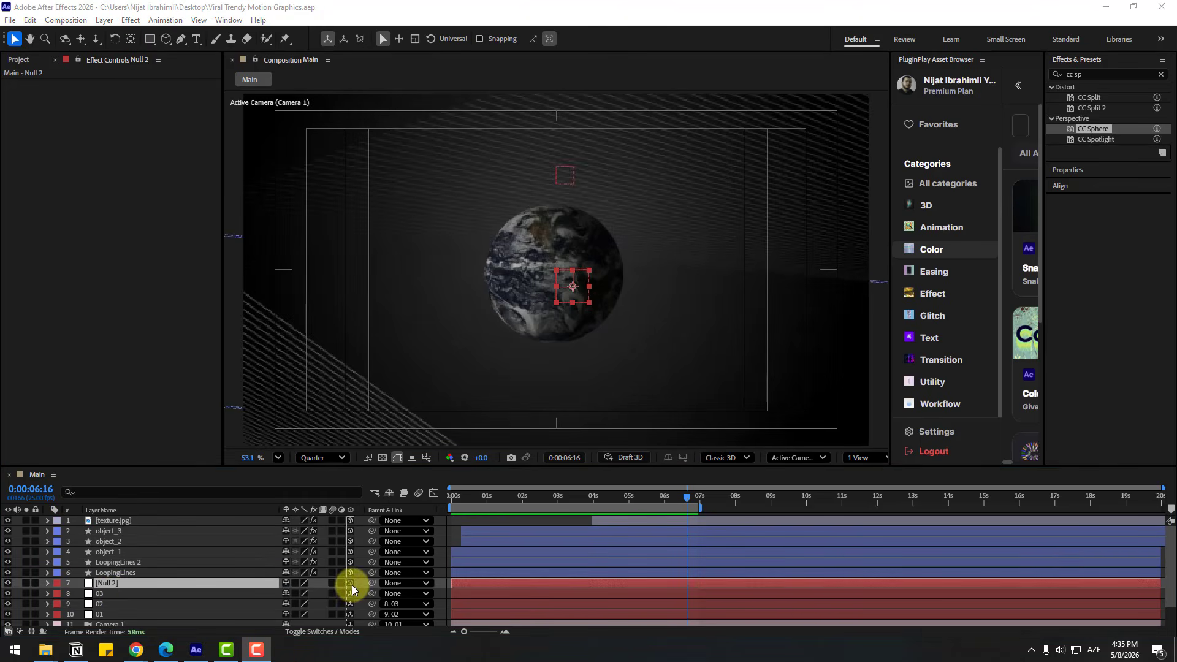
Make the new null a 3D layer and move it onto the Earth, at about X 4764, Y 1067.
left_click(352, 584)
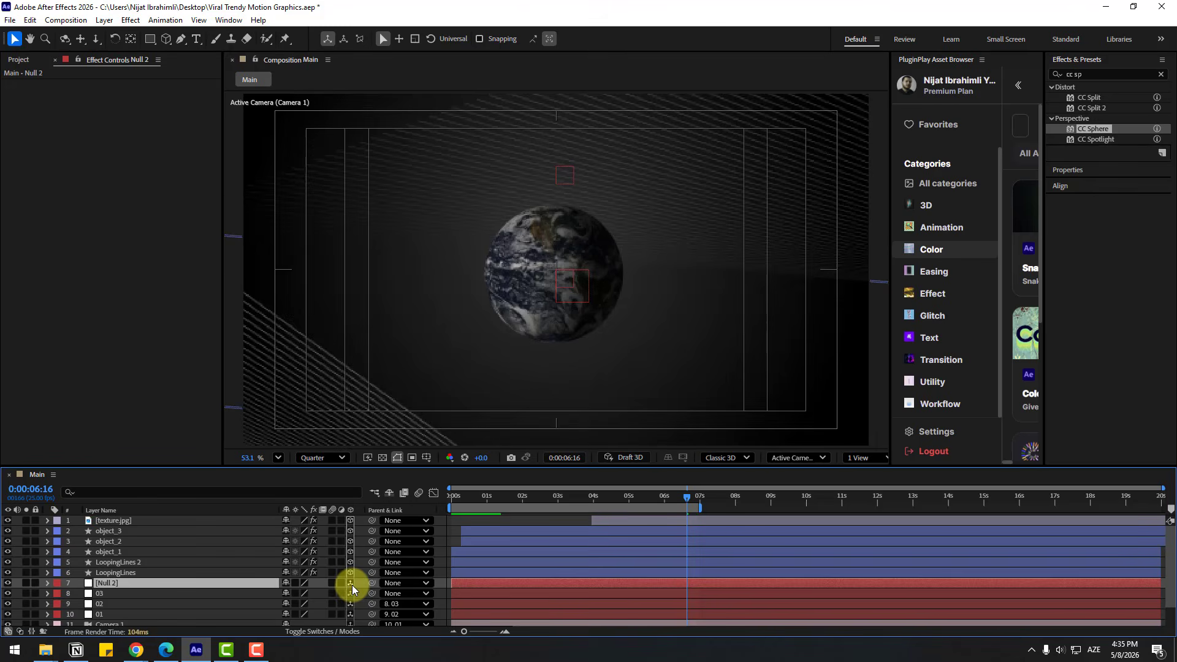
scroll(425, 242, "down", 5)
left_click_drag(315, 230, 517, 247)
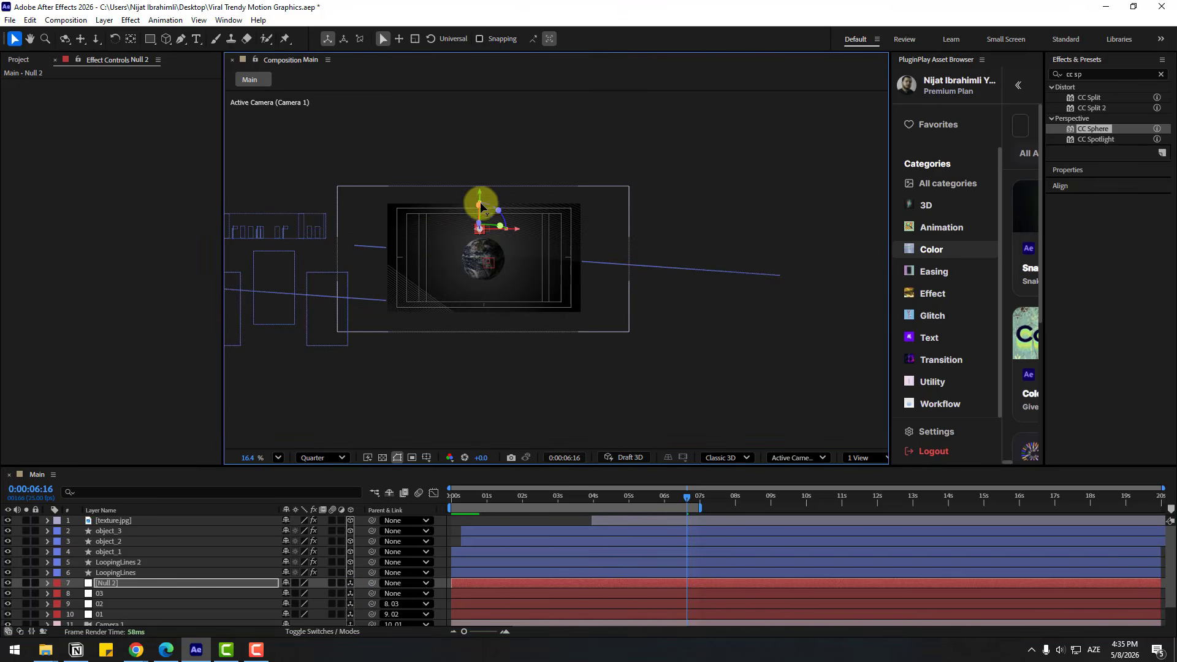
left_click_drag(481, 204, 480, 230)
scroll(427, 308, "up", 1)
key("shift+slash")
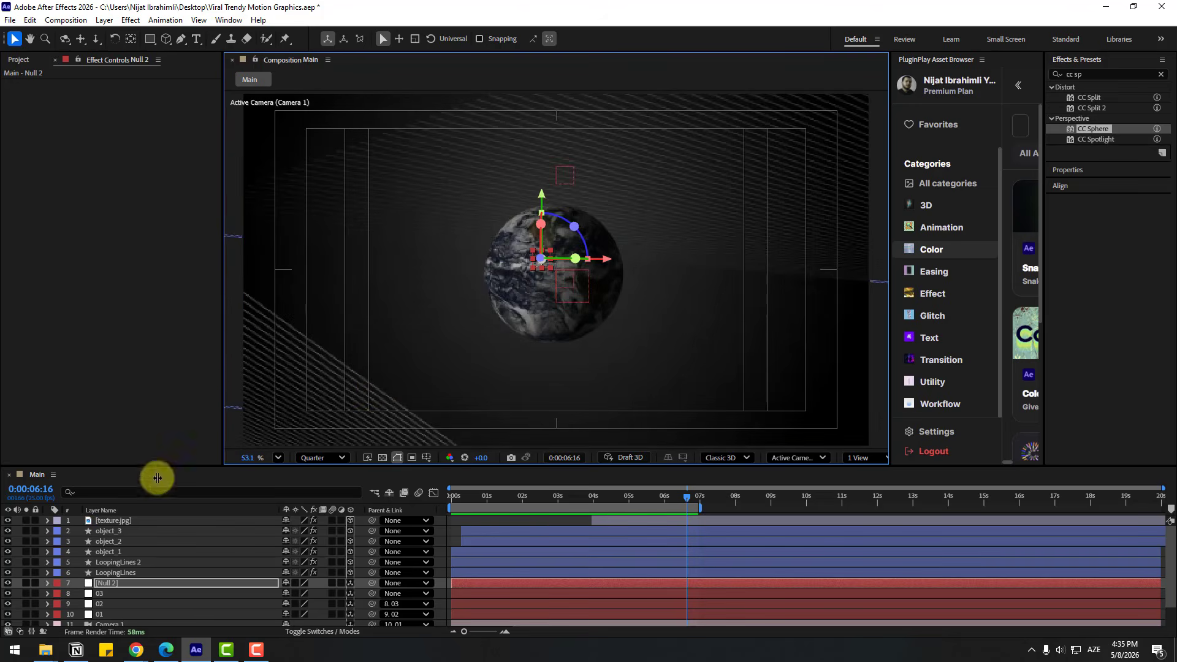
Parent null 03 to the new null and rename the new null 04.
left_click(106, 593)
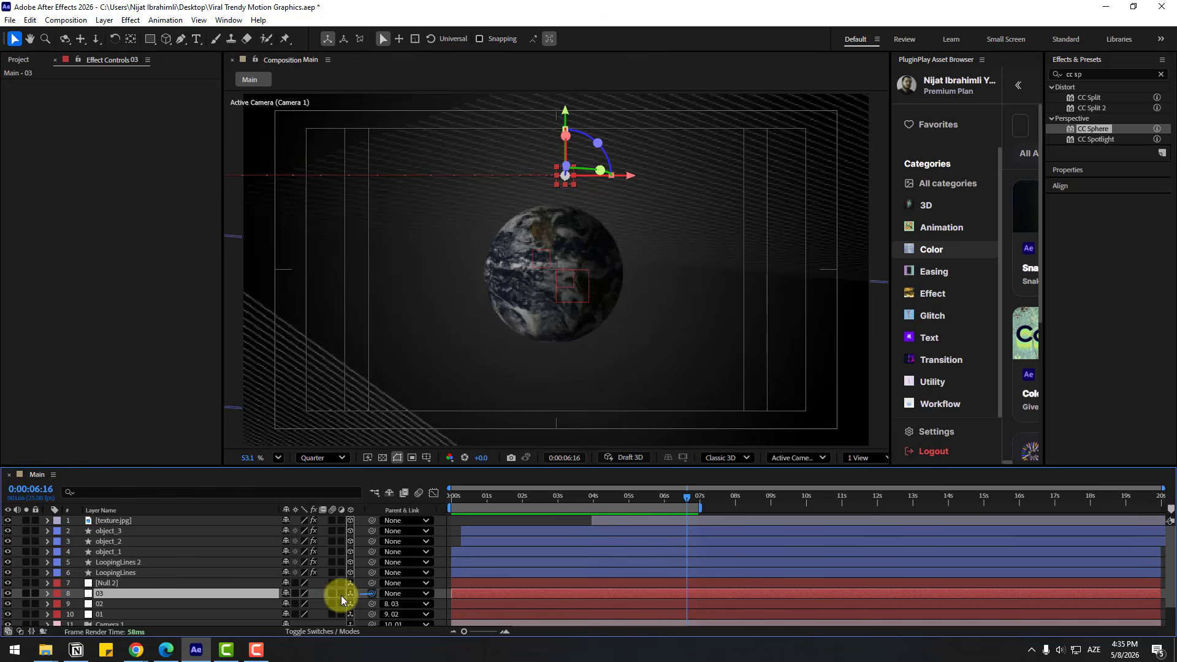
left_click_drag(124, 590, 116, 586)
left_click(114, 583)
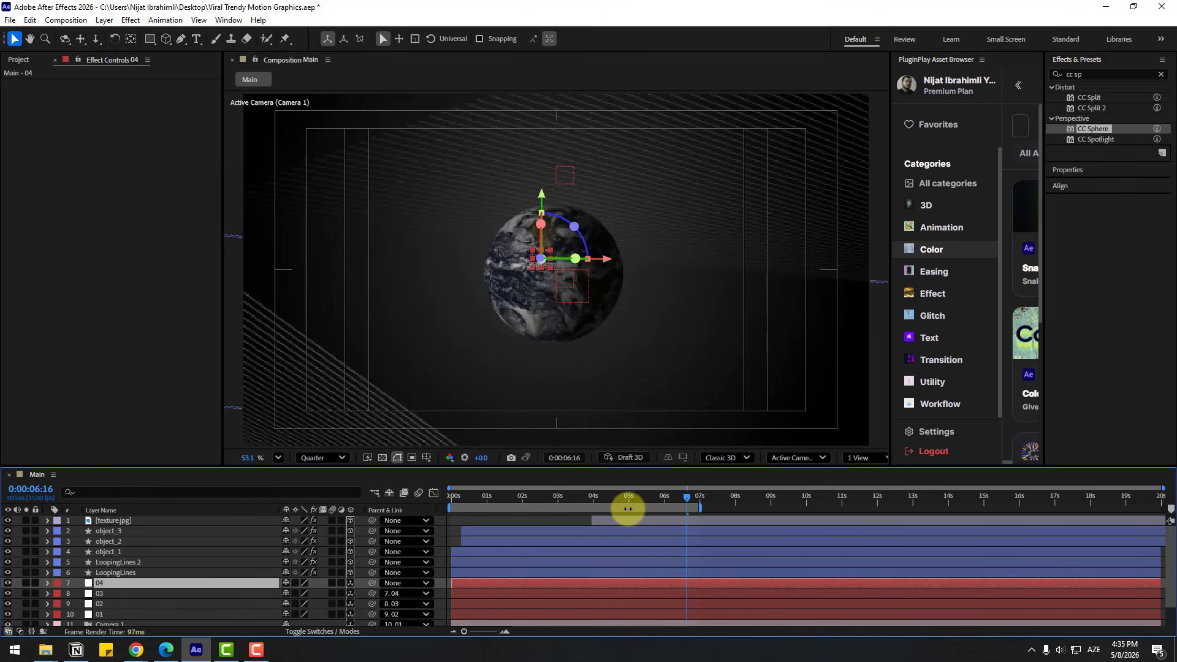
Keyframe null 04's Position at 0:00:06:19, extend the work area to about 11 seconds, and set Z to 3202 at 0:00:10:02.
left_click_drag(636, 499, 691, 500)
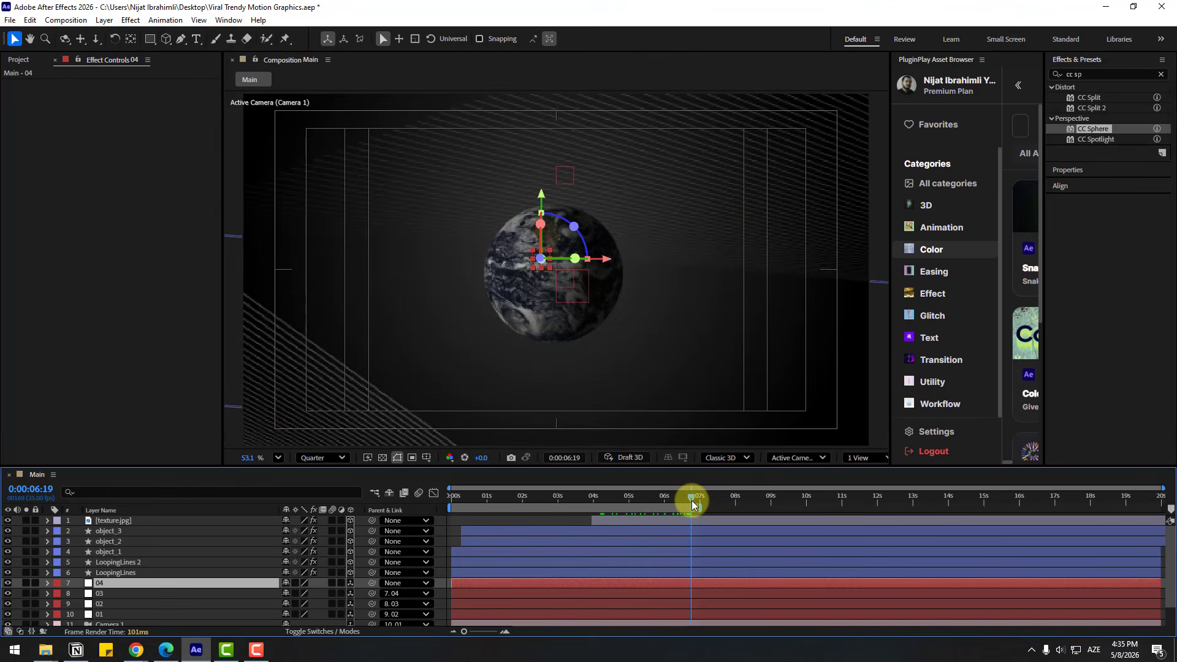
key("p")
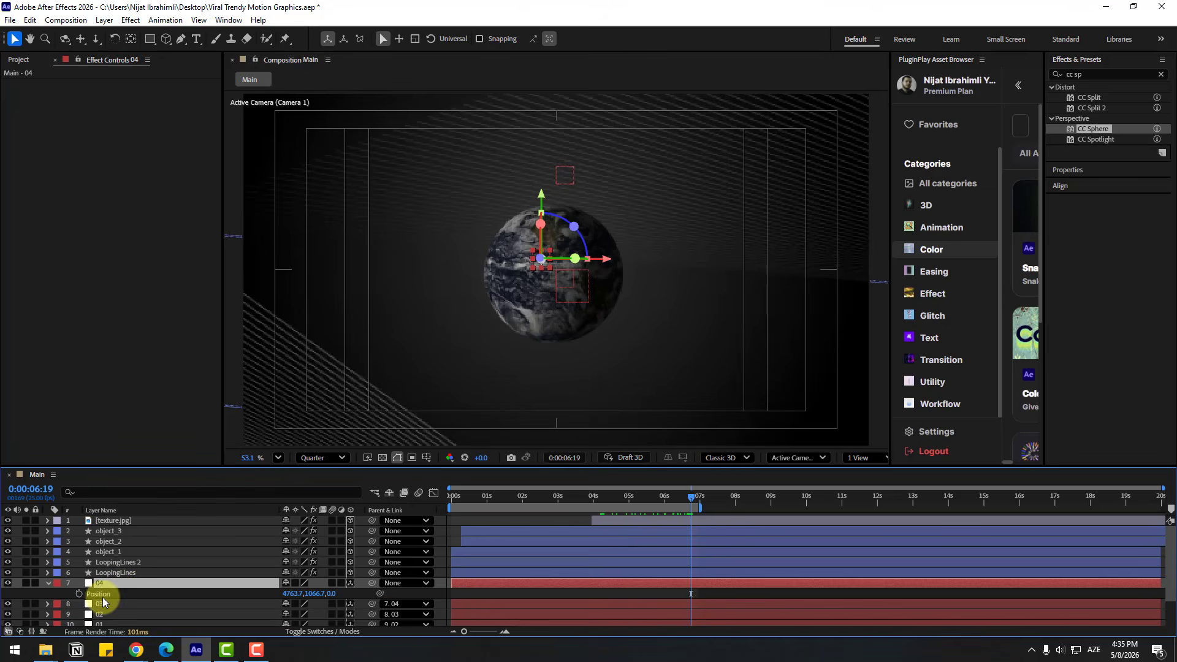
left_click_drag(706, 509, 849, 507)
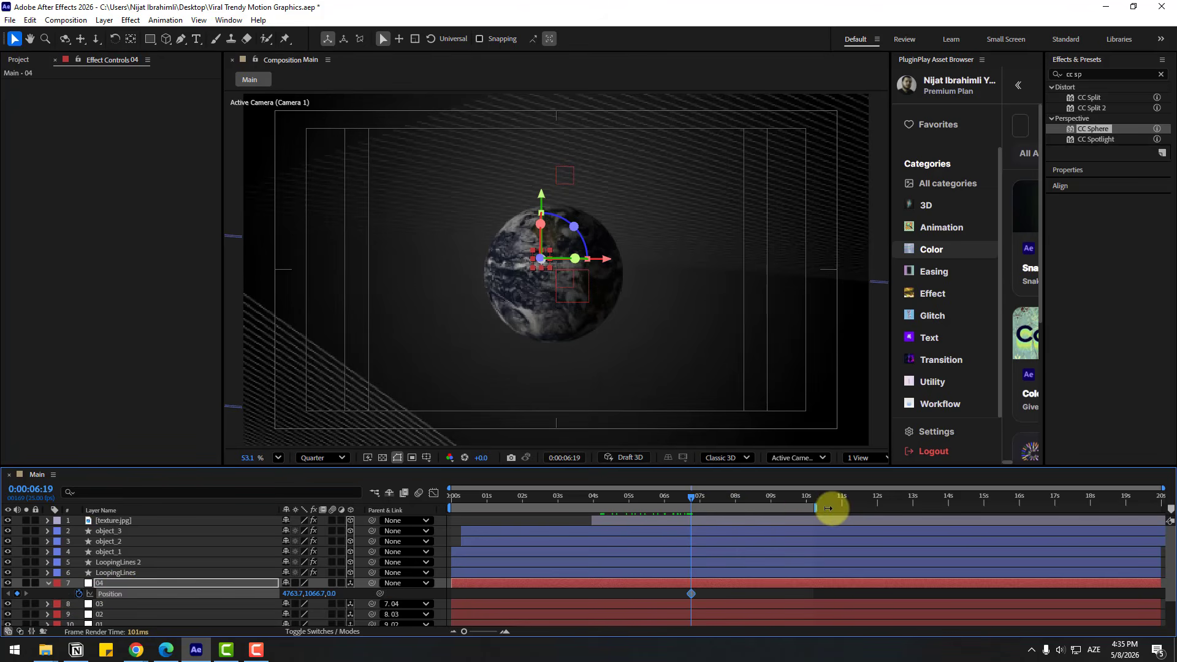
left_click_drag(776, 499, 810, 501)
left_click_drag(348, 593, 665, 583)
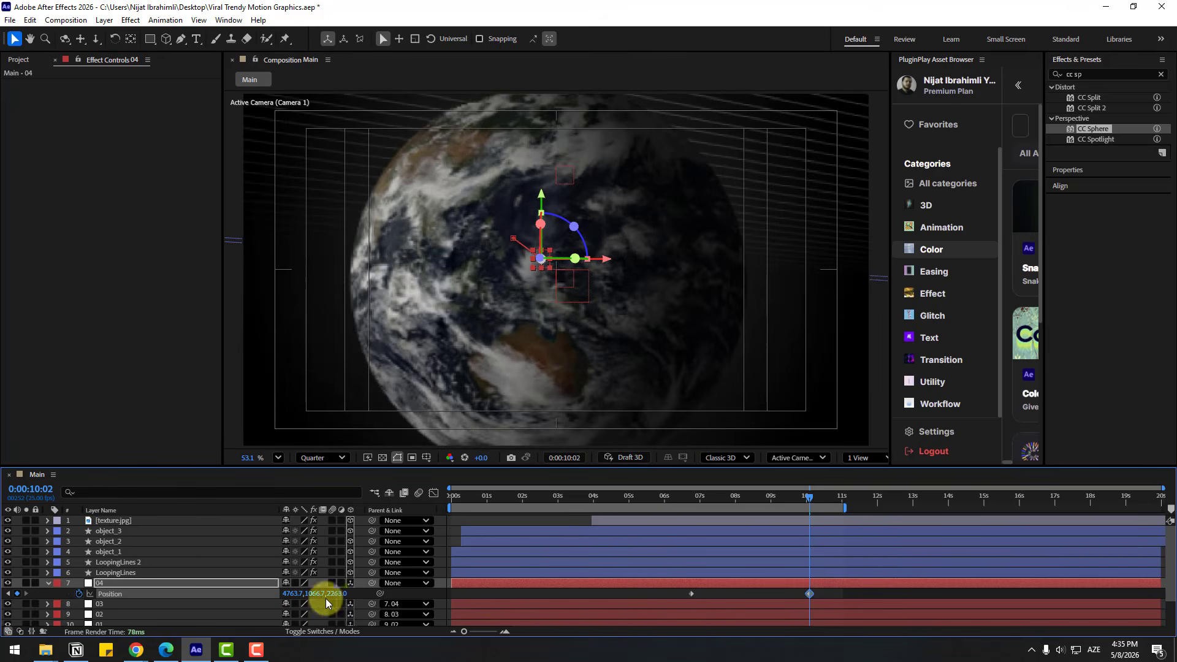
left_click_drag(335, 594, 883, 565)
Apply Easy Ease to both Position keyframes of null 04 and show their speed curve in the Graph Editor.
left_click_drag(822, 599, 684, 594)
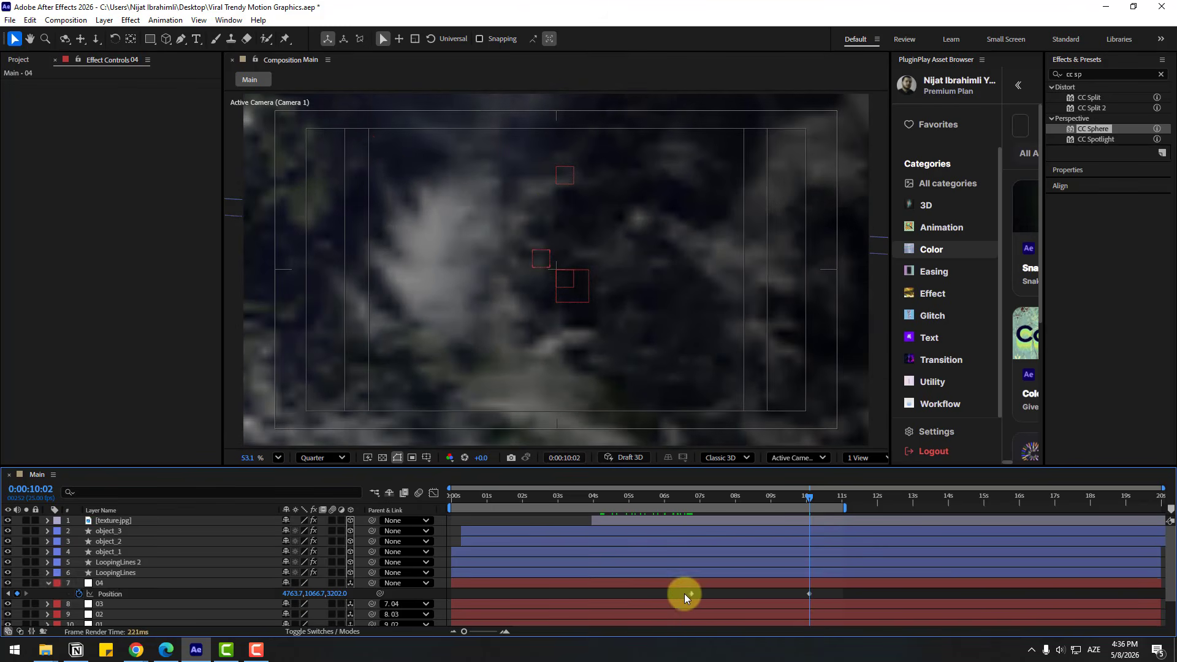
right_click(691, 593)
mouse_move(744, 584)
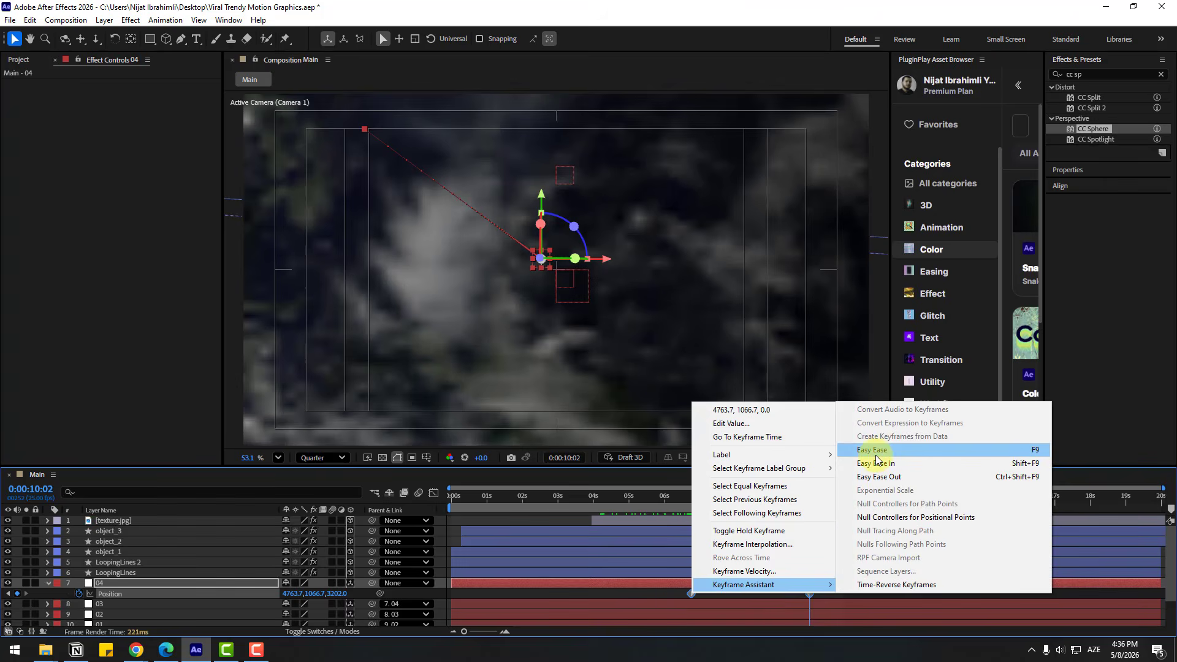
left_click(873, 449)
left_click(439, 494)
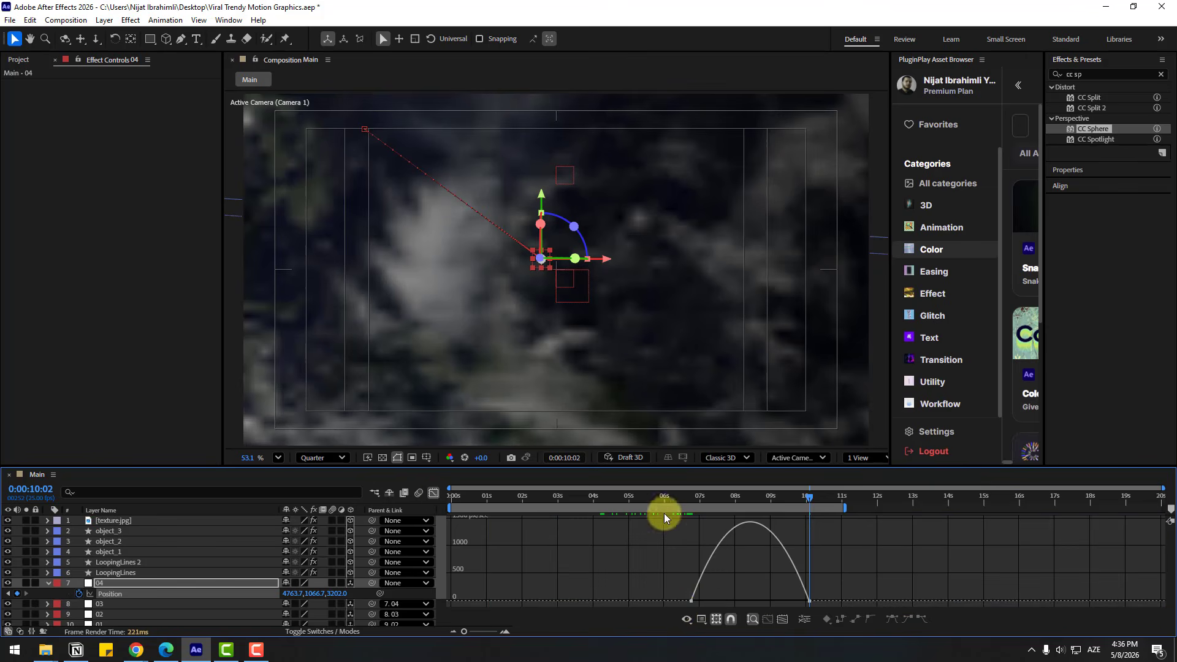
Reshape null 04's speed curve so the move peaks near its end, and shift its first Position keyframe to about 6 seconds.
left_click_drag(714, 604, 731, 604)
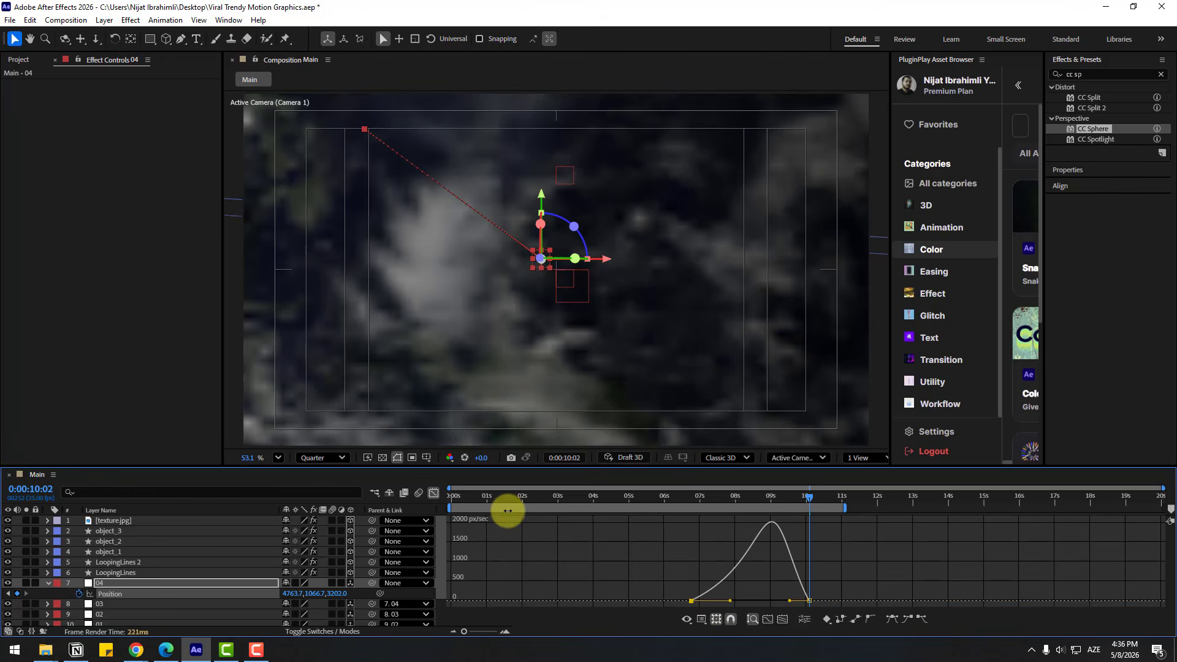
left_click(433, 493)
left_click_drag(638, 488, 689, 502)
left_click(693, 594)
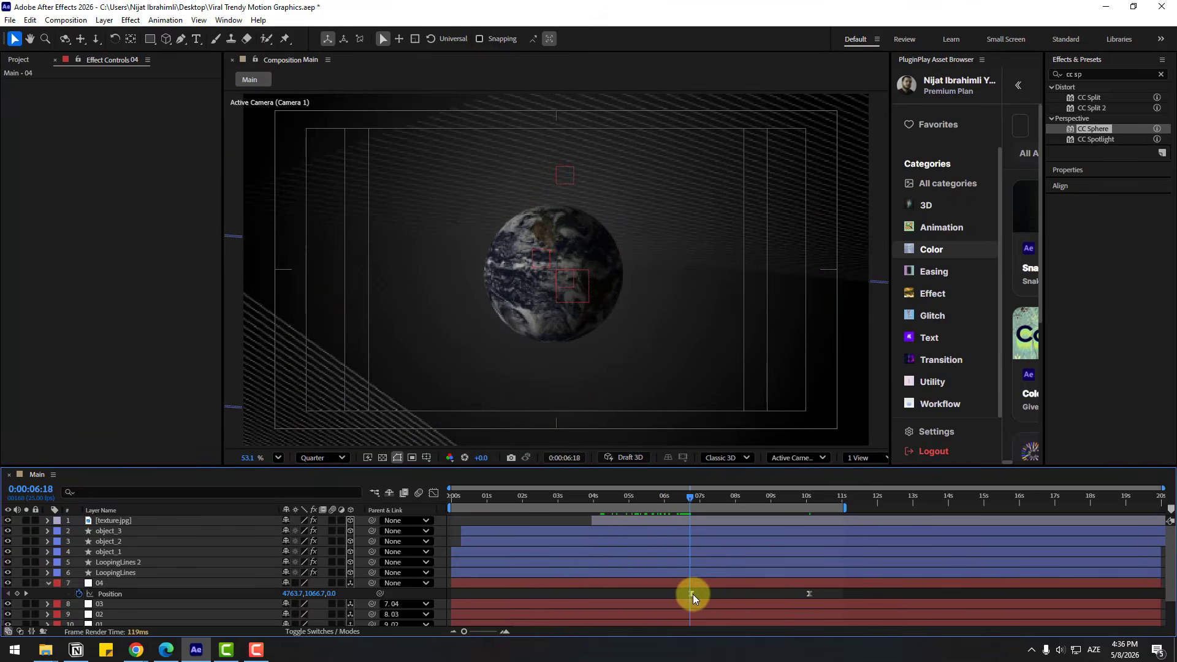
left_click_drag(692, 594, 667, 594)
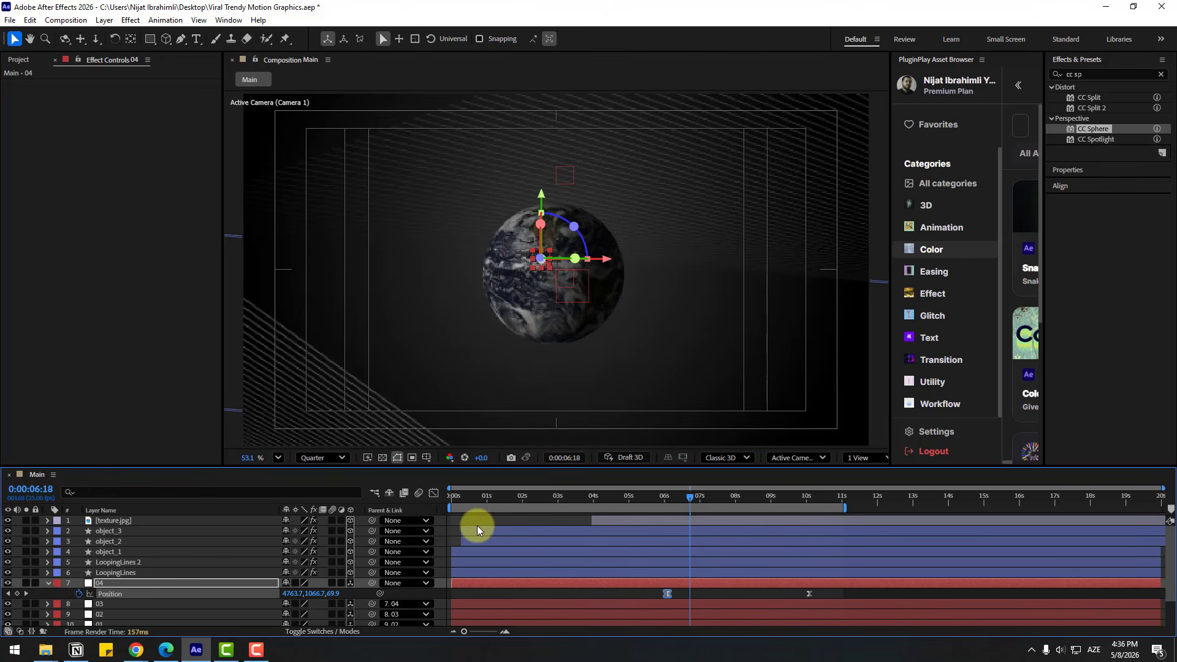
Set the work area to start at about 4.5 seconds and preview the zoom into the Earth.
left_click_drag(468, 509, 608, 509)
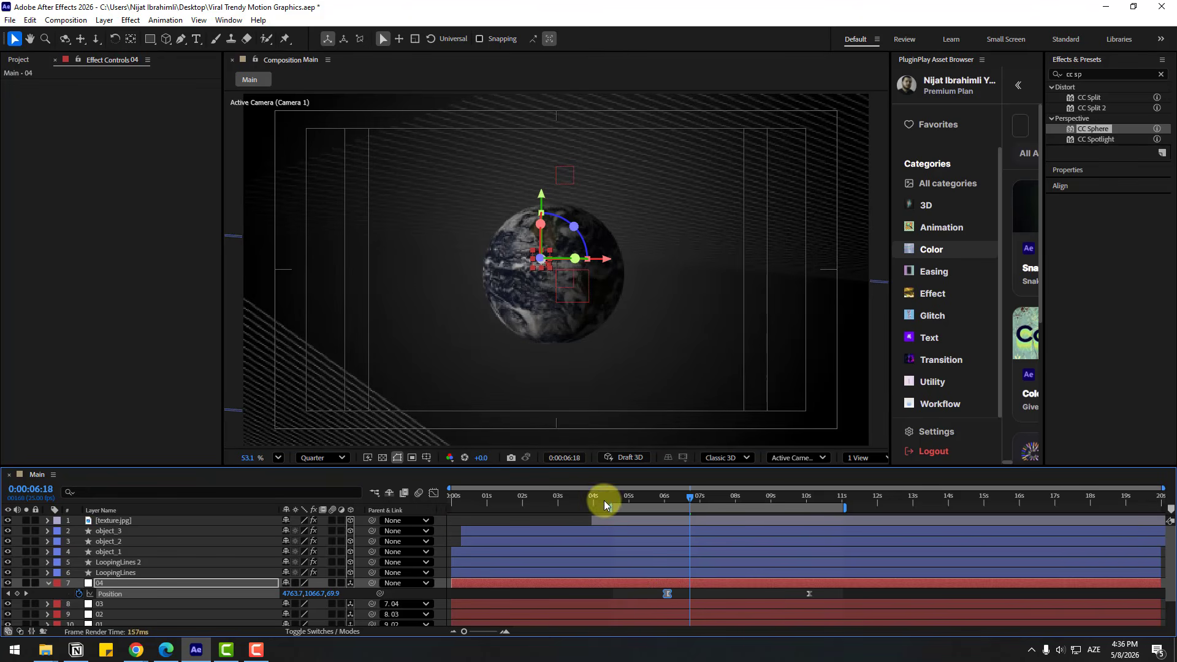
key("space")
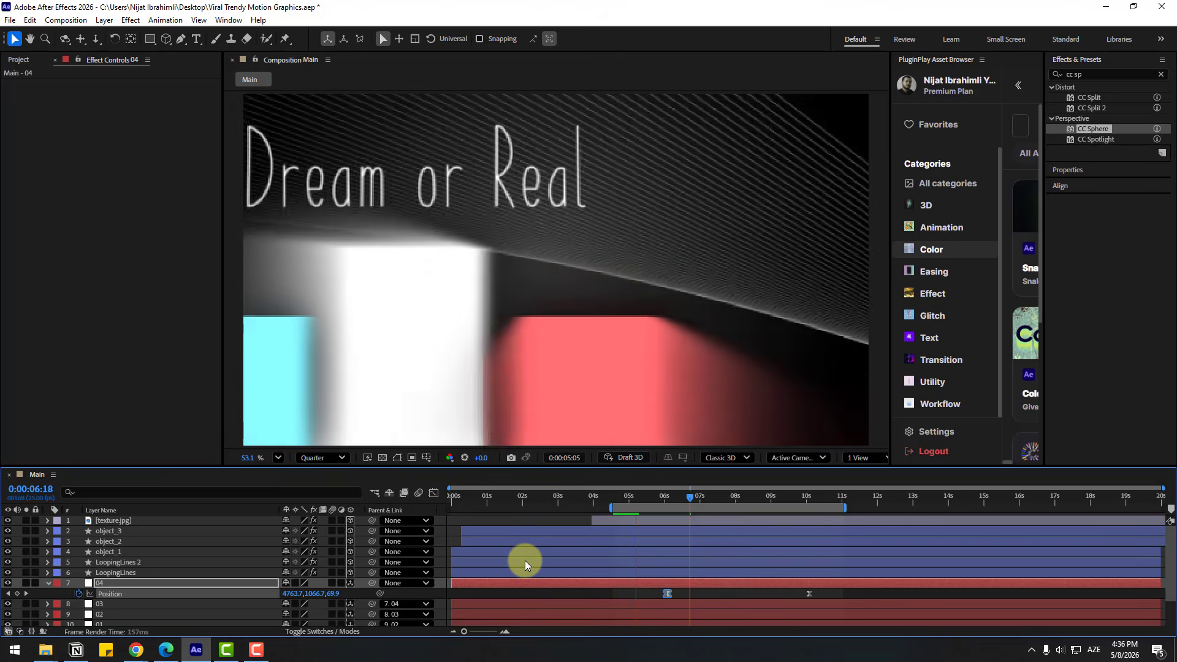
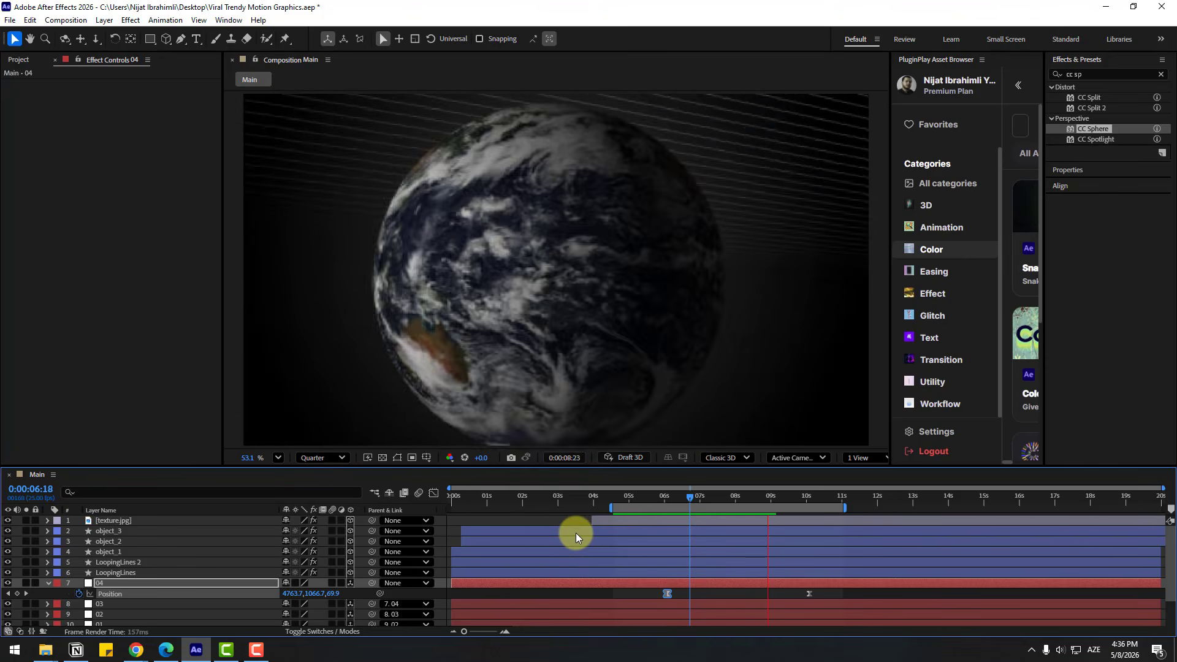
left_click(789, 499)
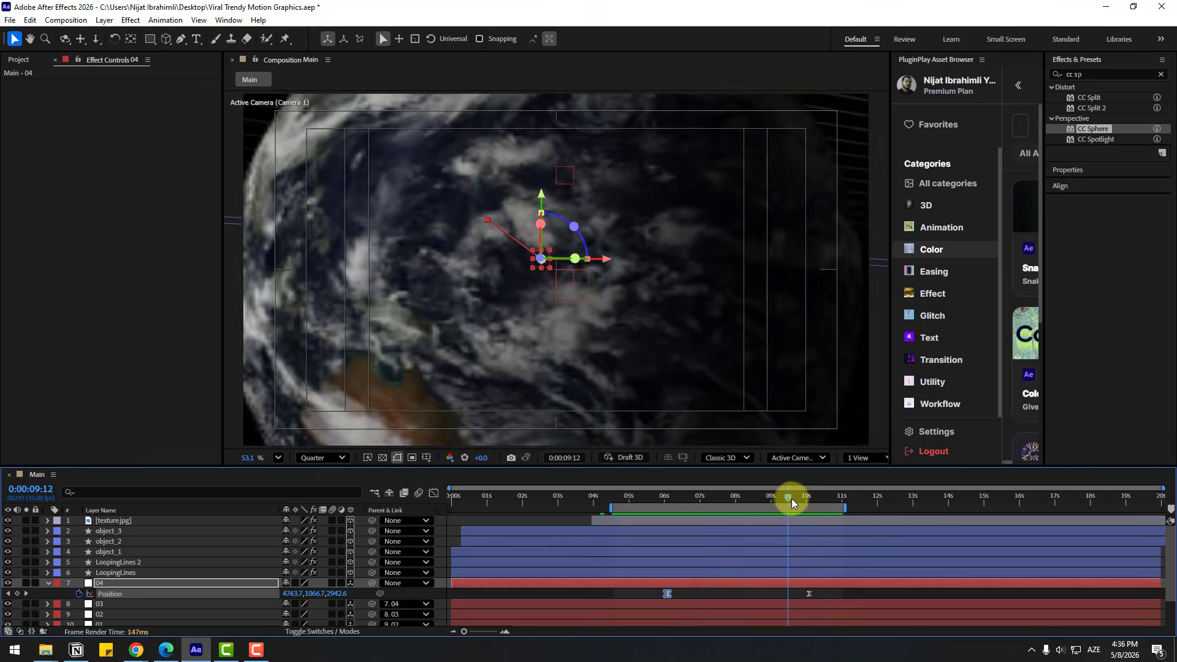
left_click_drag(792, 498, 803, 500)
Search the effects for glow and apply the Stylize Glow effect to the texture.jpg layer.
left_click(1096, 74)
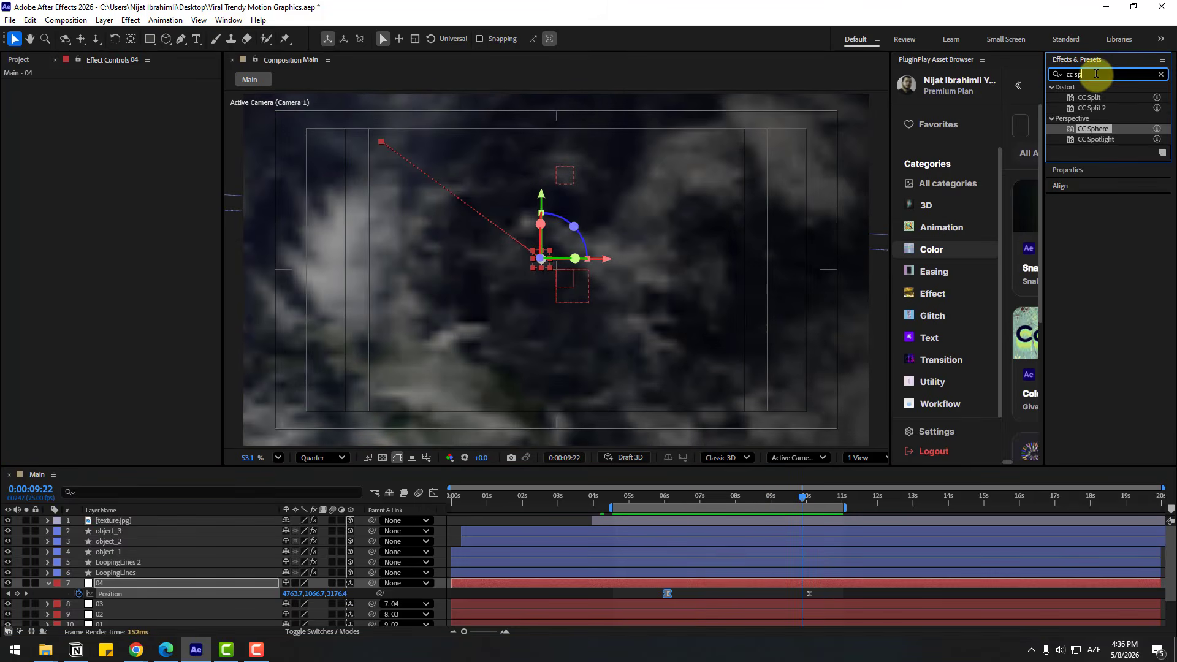
key("BackSpace")
key("BackSpace")
key("BackSpace")
key("BackSpace")
key("BackSpace")
key("alt+shift")
type("glow")
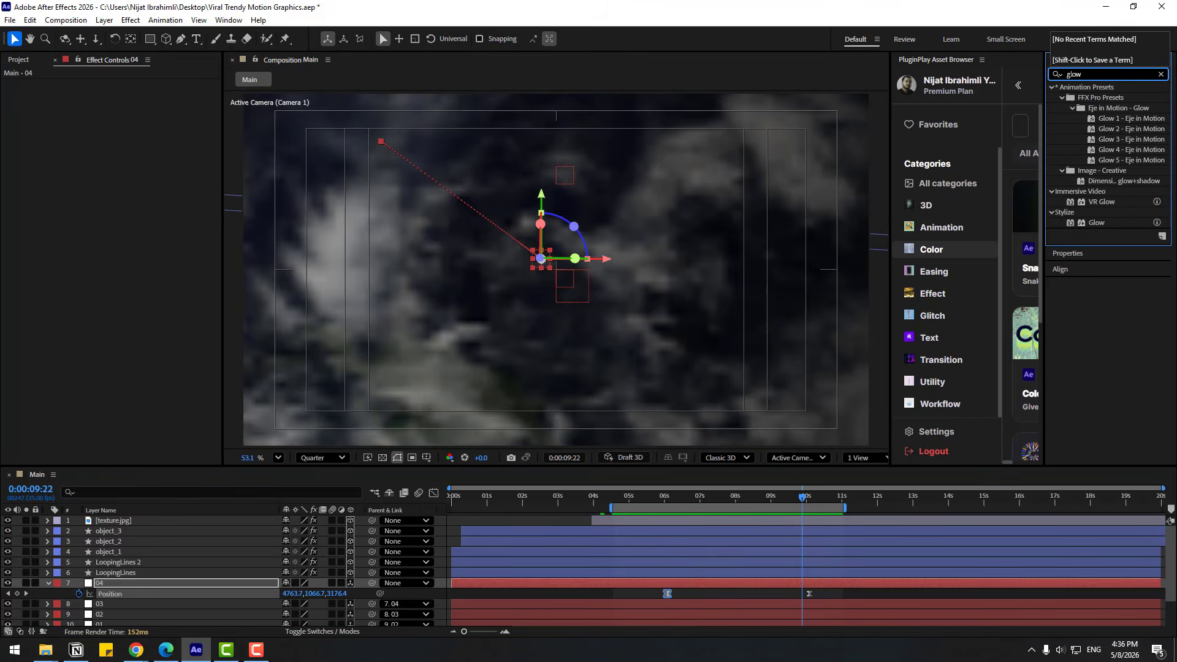
left_click_drag(1079, 223, 124, 525)
Keyframe Glow Threshold and Glow Radius on texture.jpg and place both keyframes at about 7.3 seconds.
mouse_move(763, 495)
left_mouse_down()
mouse_move(722, 501)
mouse_move(753, 500)
left_mouse_up()
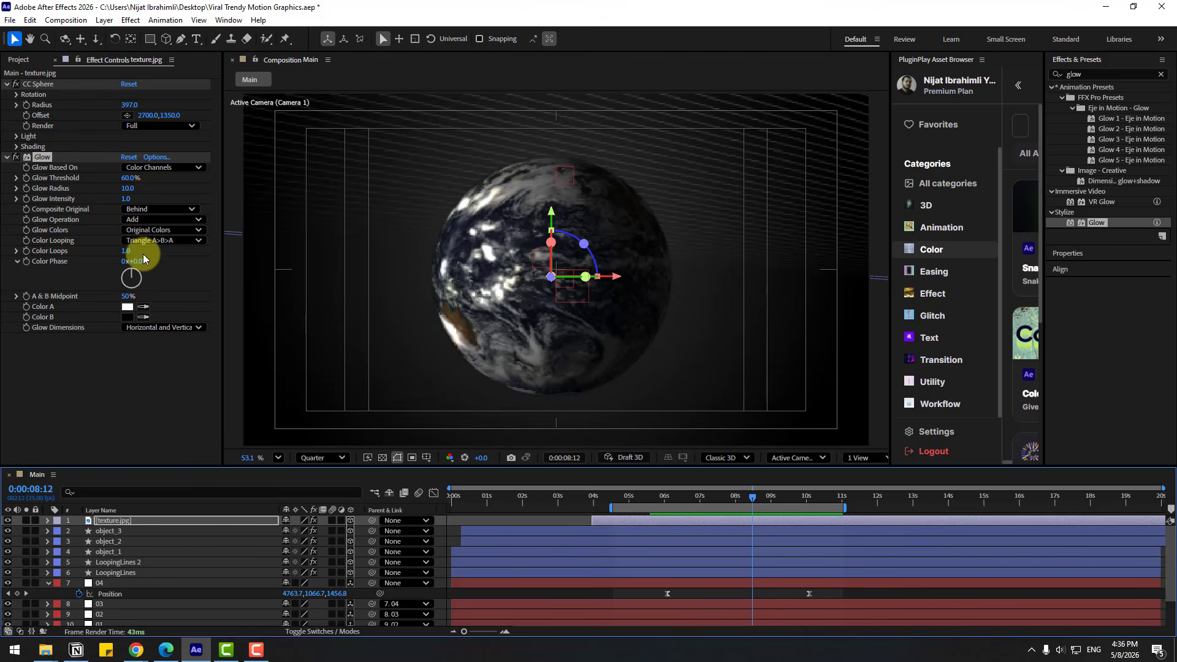
left_click(26, 178)
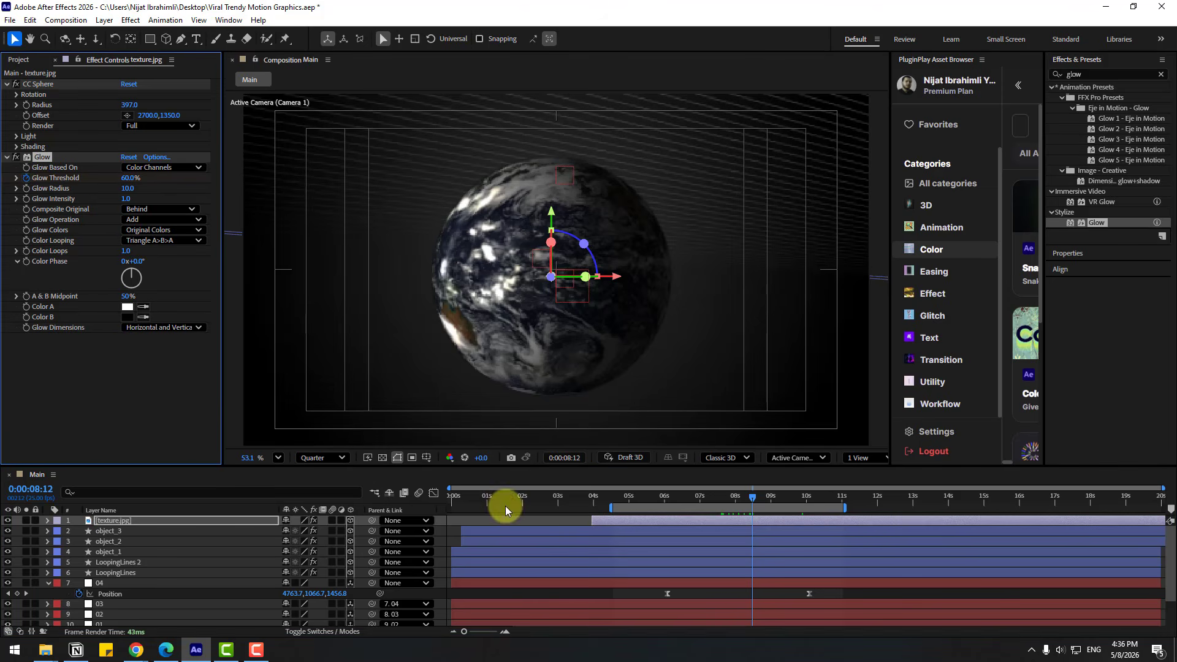
left_click(27, 188)
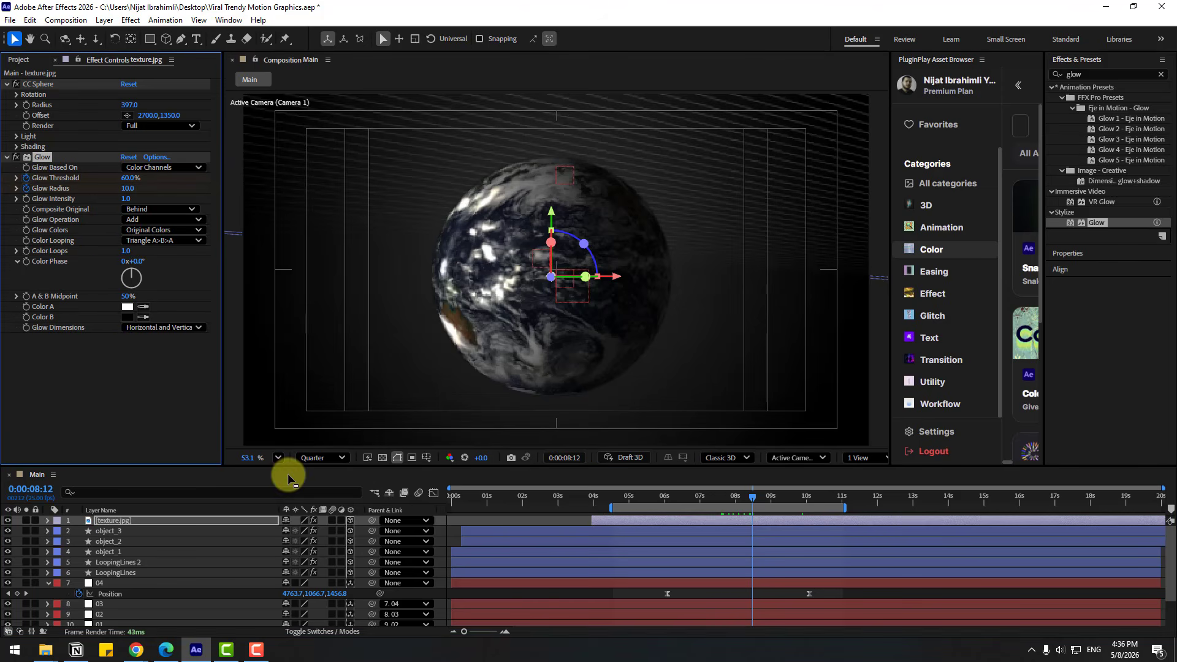
left_click(722, 520)
key("u")
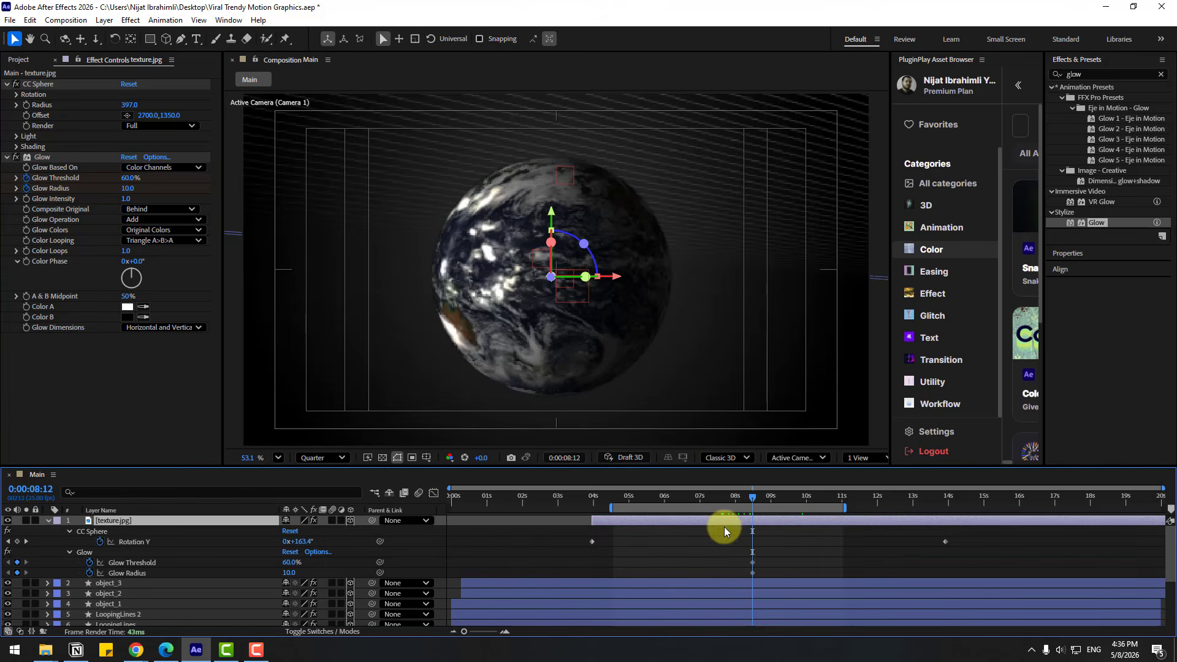
left_click_drag(772, 557, 749, 573)
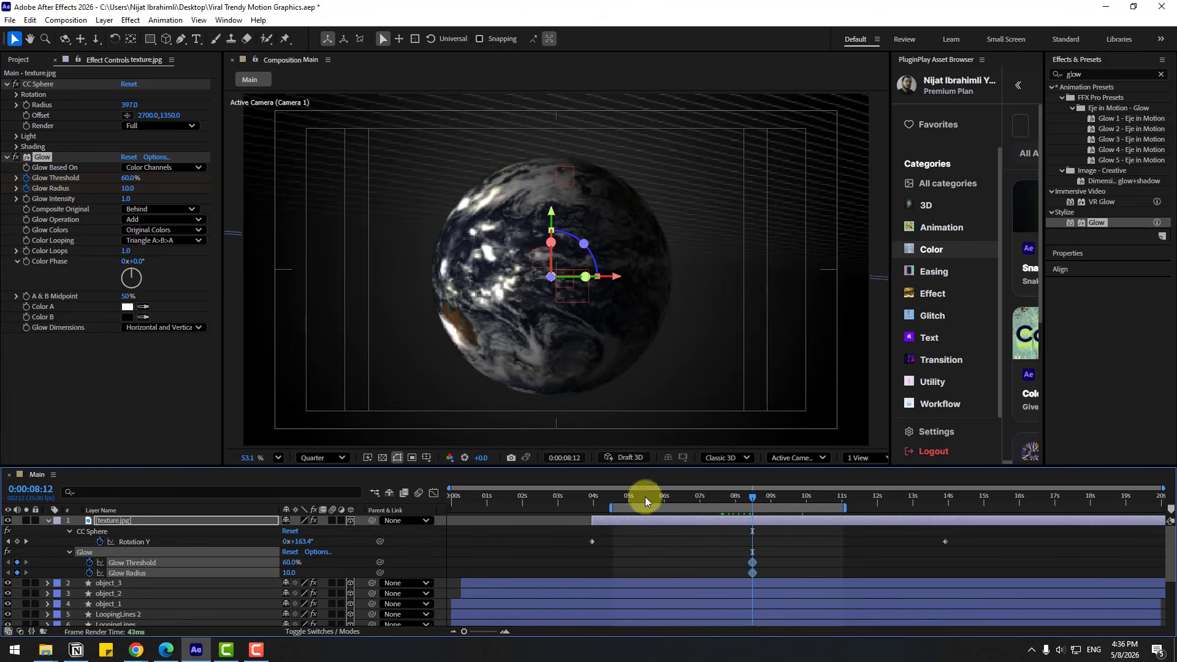
left_click_drag(644, 496, 707, 497)
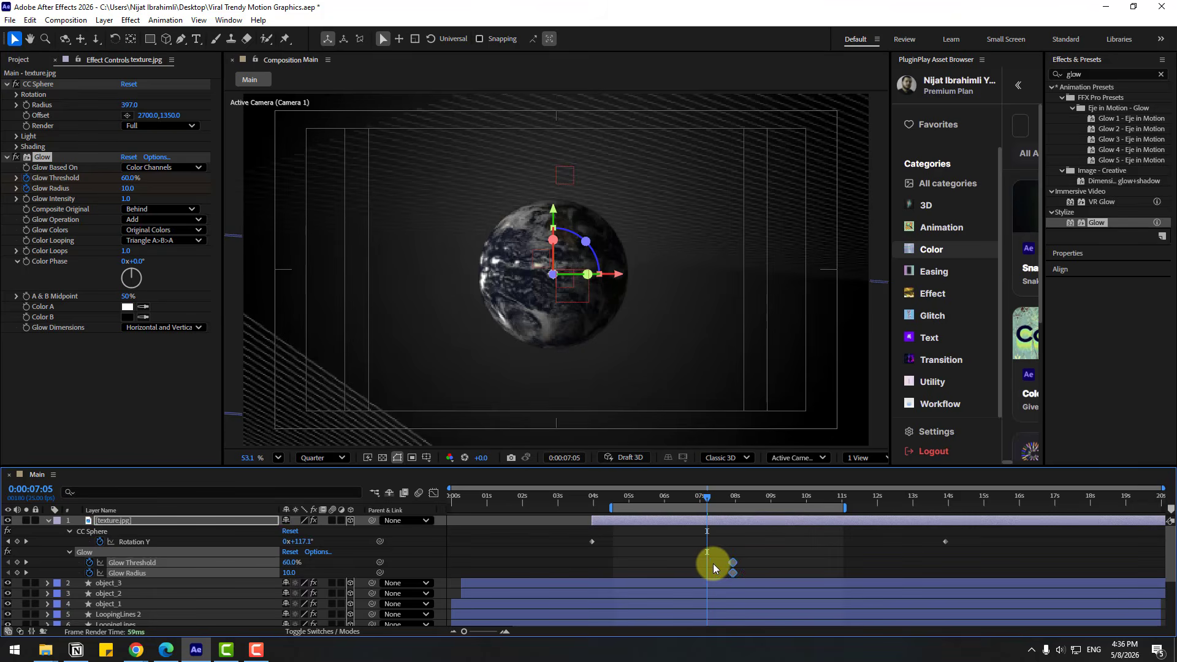
left_click_drag(733, 564, 709, 563)
At 0:00:09:18, set texture.jpg's Glow Threshold to 0% and Glow Radius to 37, and scrub through the brightening.
left_click(799, 499)
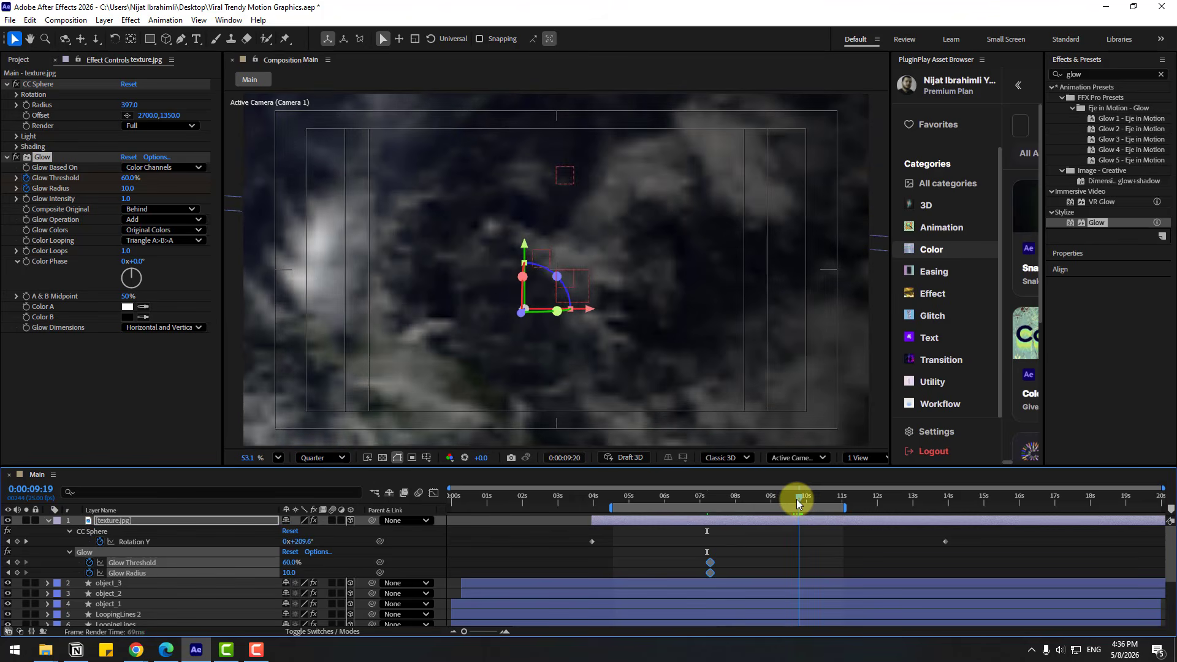
left_click_drag(797, 499, 795, 499)
left_click(321, 331)
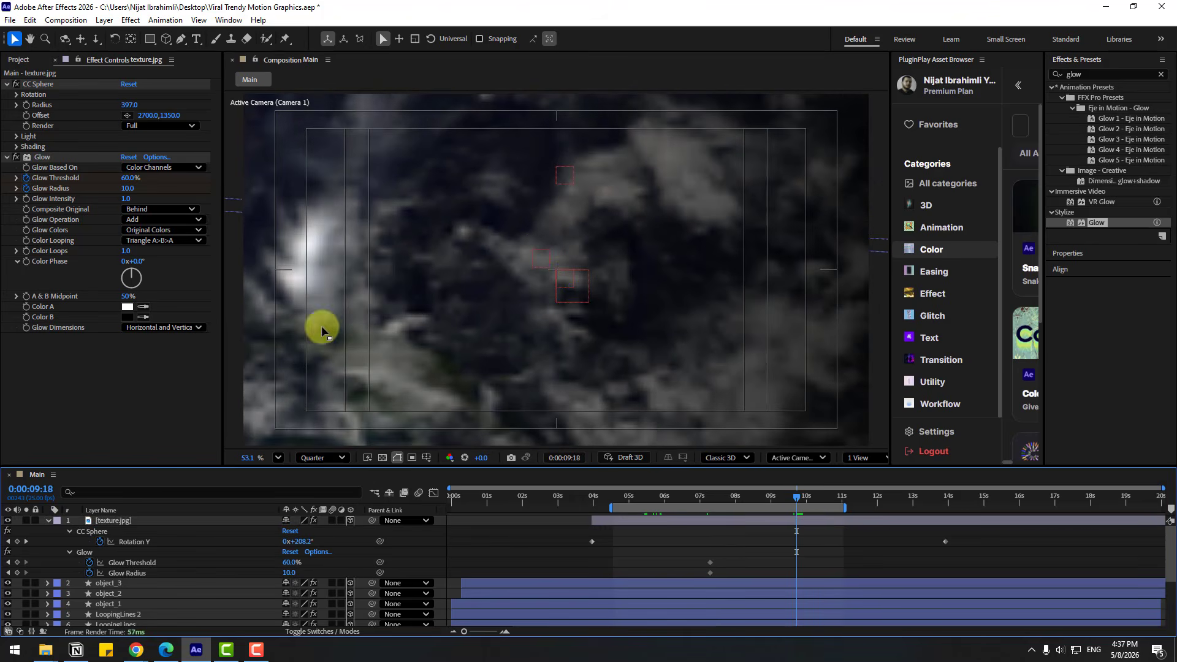
left_click_drag(136, 183, 77, 182)
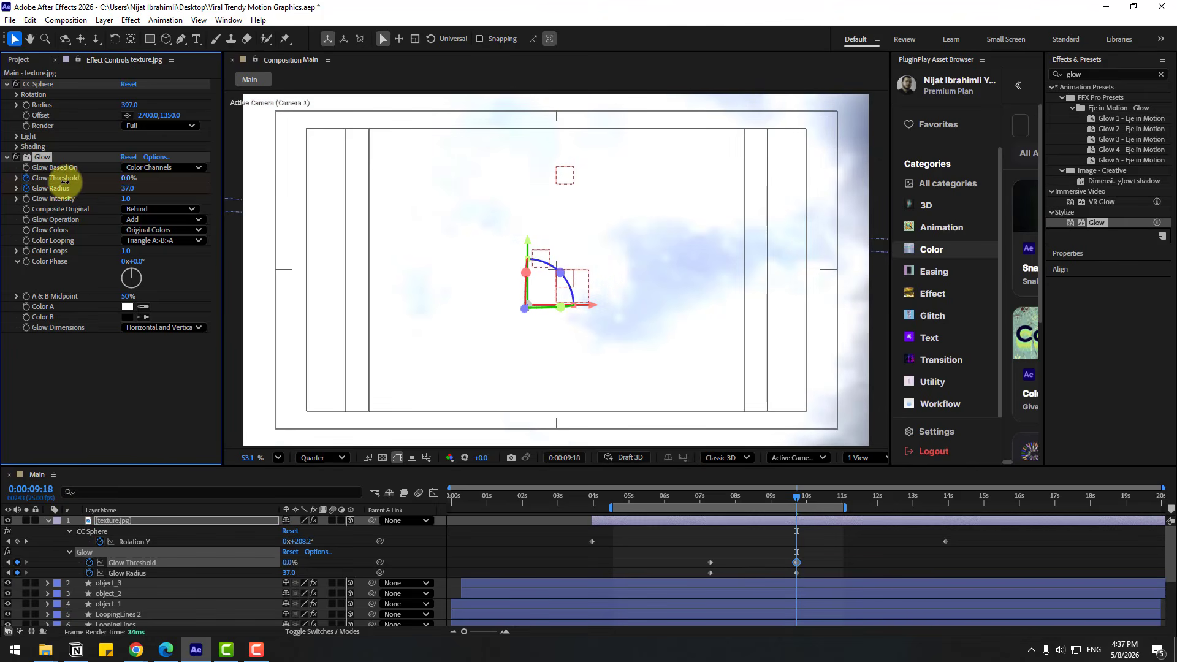
left_click_drag(686, 499, 782, 501)
Apply Easy Ease to all Glow Threshold and Glow Radius keyframes and move the first pair to about 6.5 seconds.
left_click(745, 555)
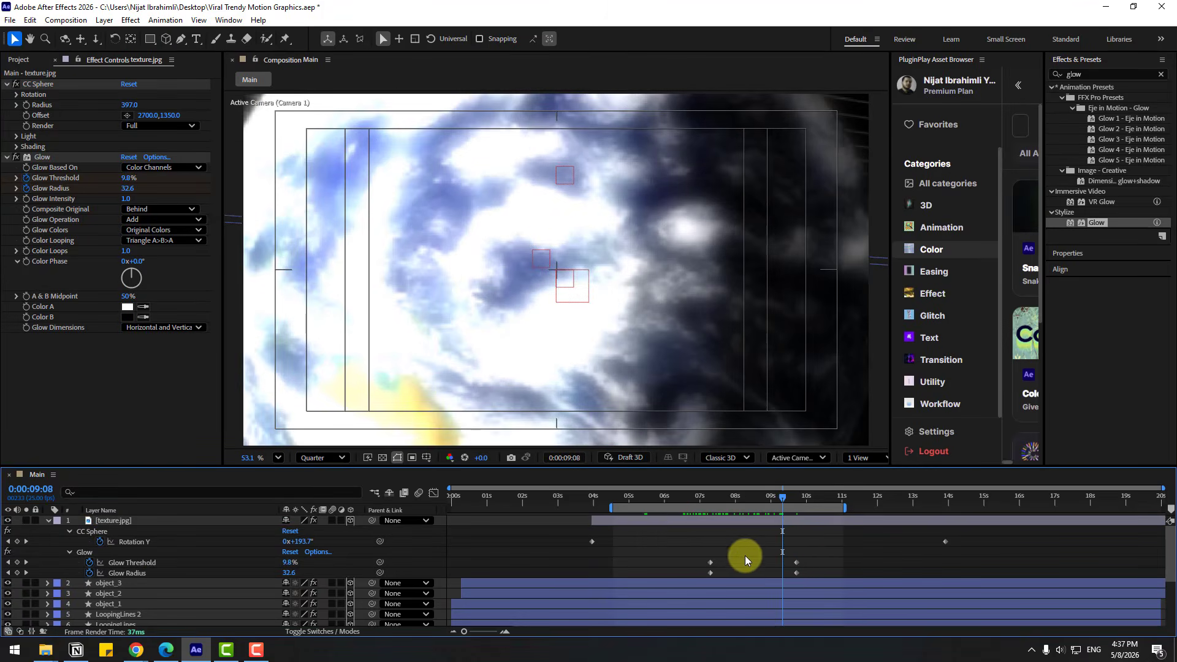
left_click_drag(727, 564, 704, 572)
right_click(711, 572)
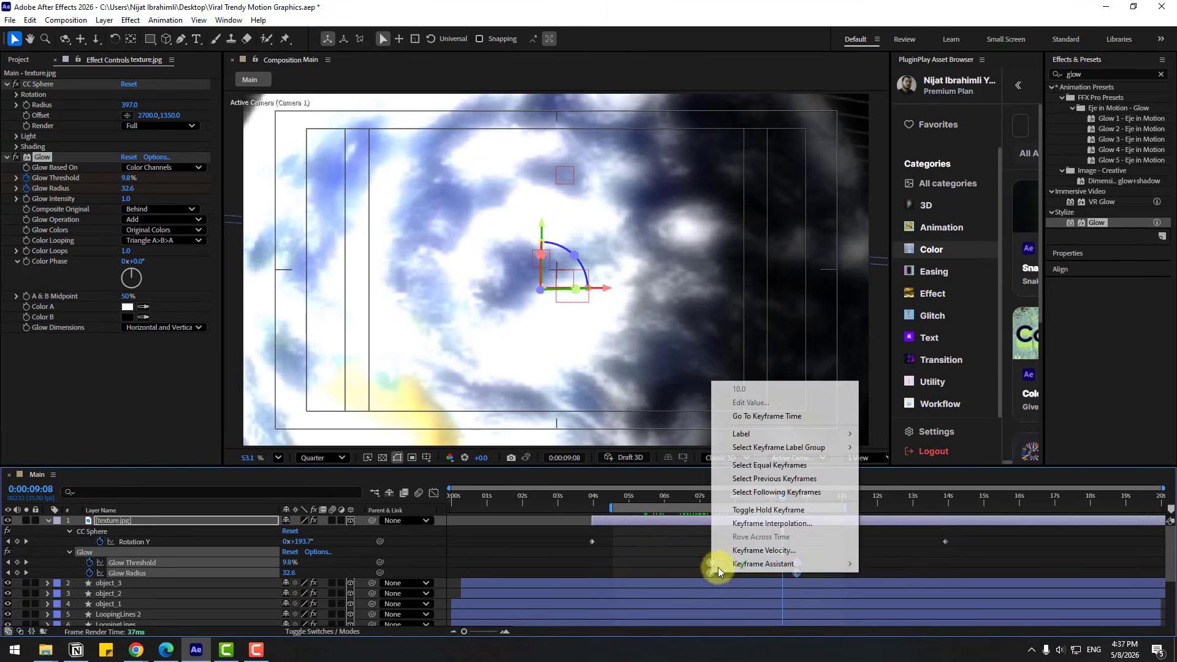
mouse_move(764, 563)
left_click(891, 428)
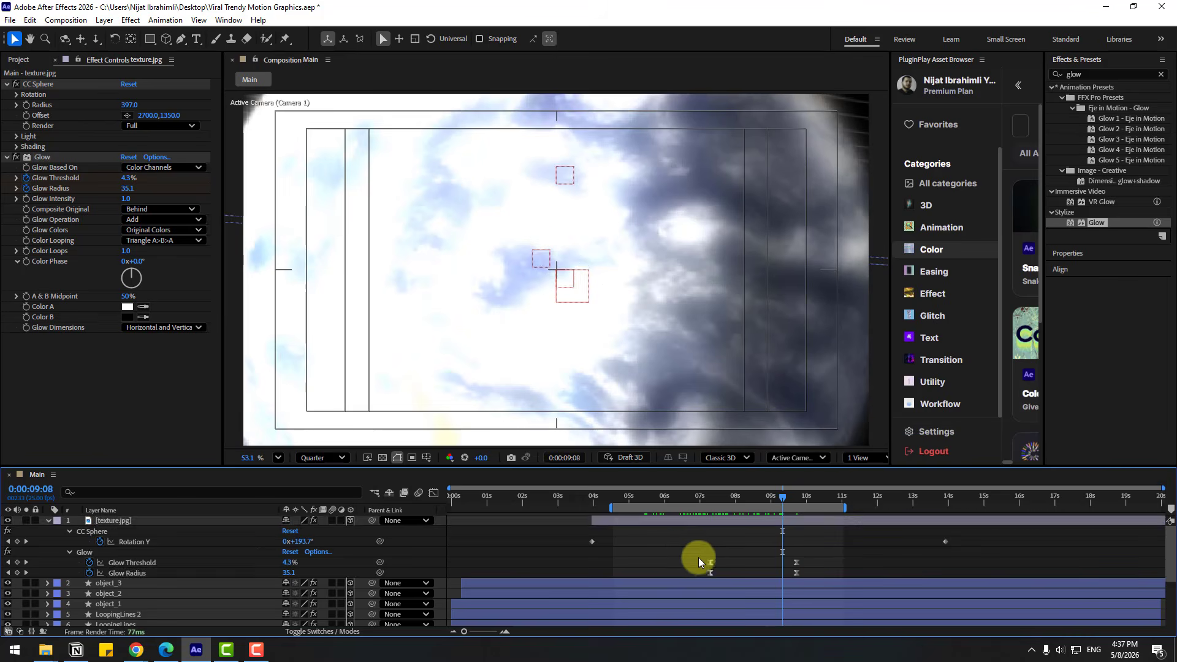
left_click_drag(710, 562, 682, 563)
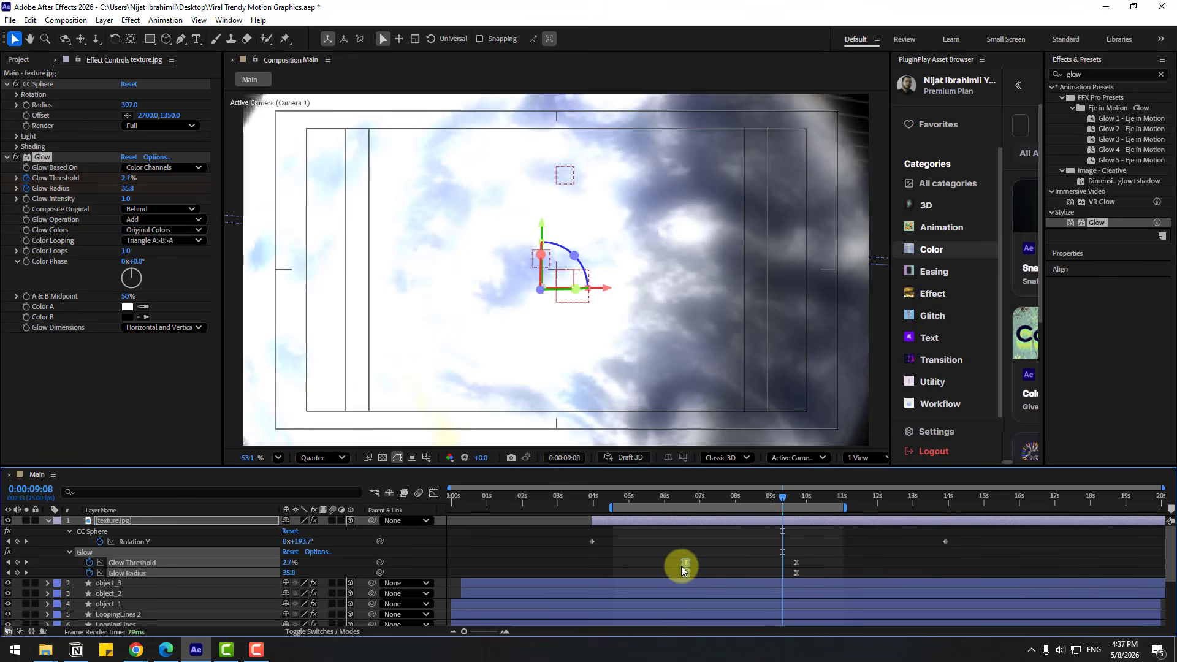
Split the texture.jpg layer at 0:00:09:18 and delete the part after the split.
left_click_drag(651, 501, 797, 513)
left_click(834, 544)
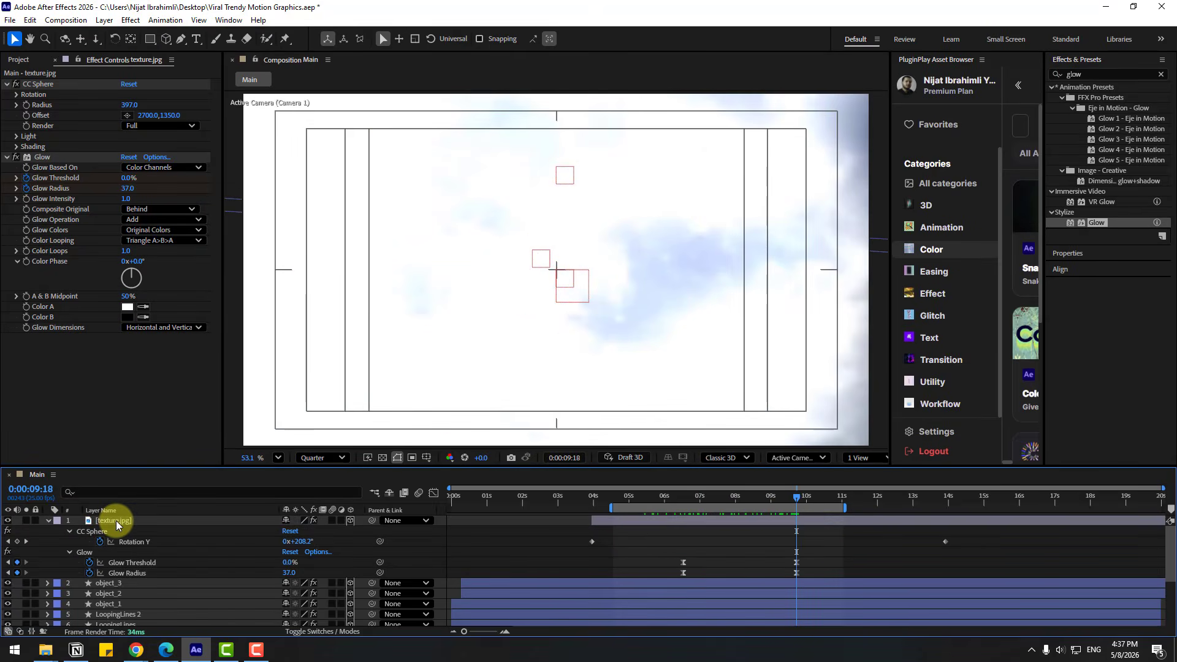
left_click(116, 521)
left_click(31, 21)
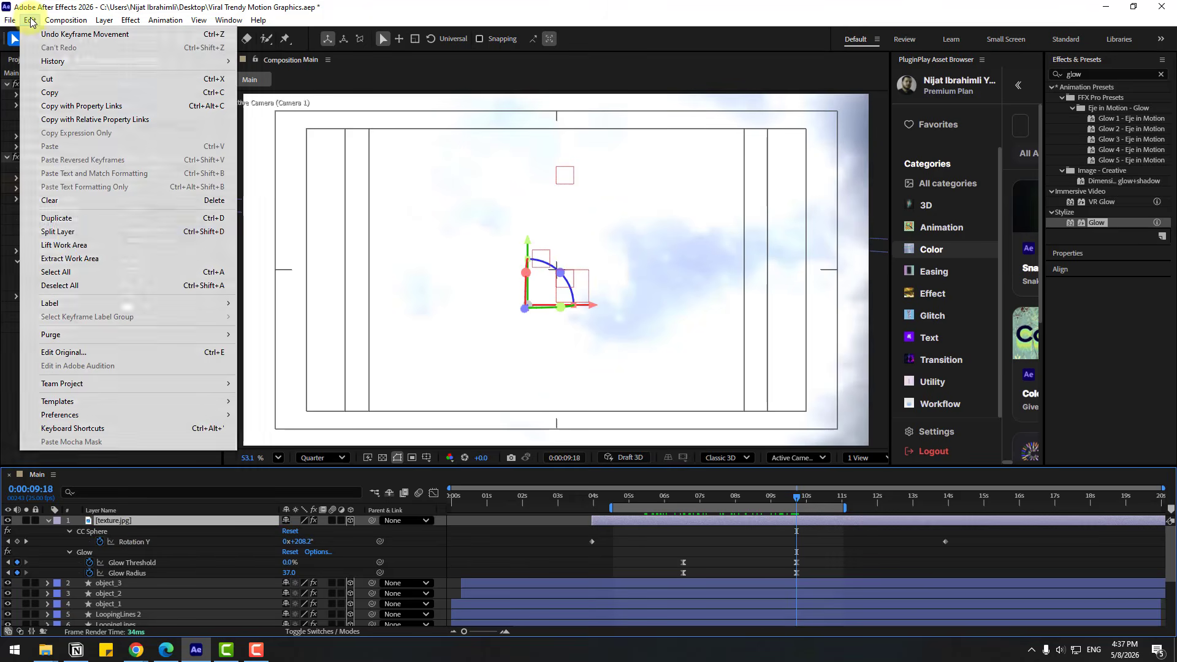
left_click(74, 233)
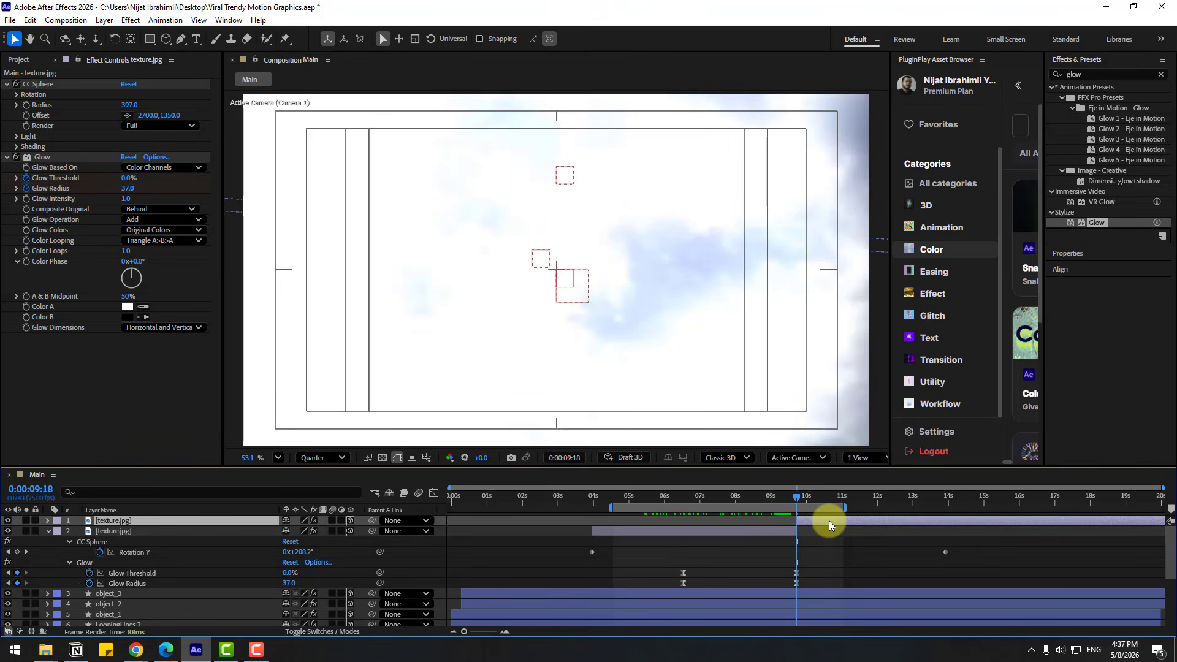
key("Delete")
left_click_drag(785, 497, 801, 502)
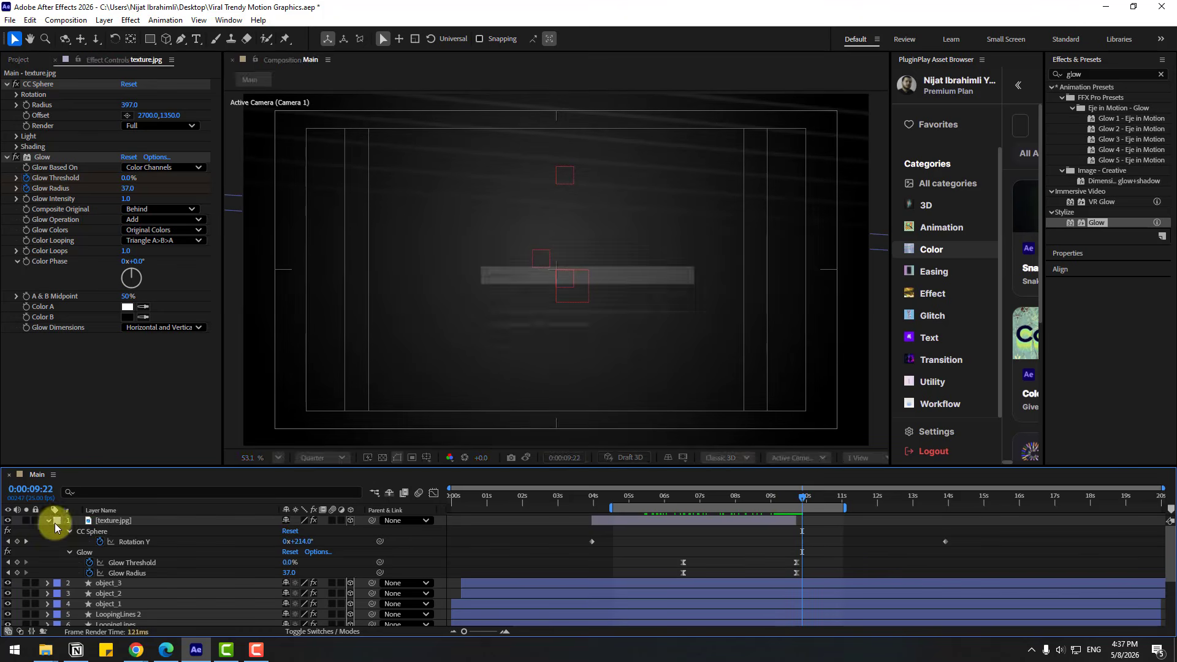
Create a 1920 x 1080 px white (FFFFFF) solid named BG_white.
scroll(163, 610, "down", 3)
left_click(104, 20)
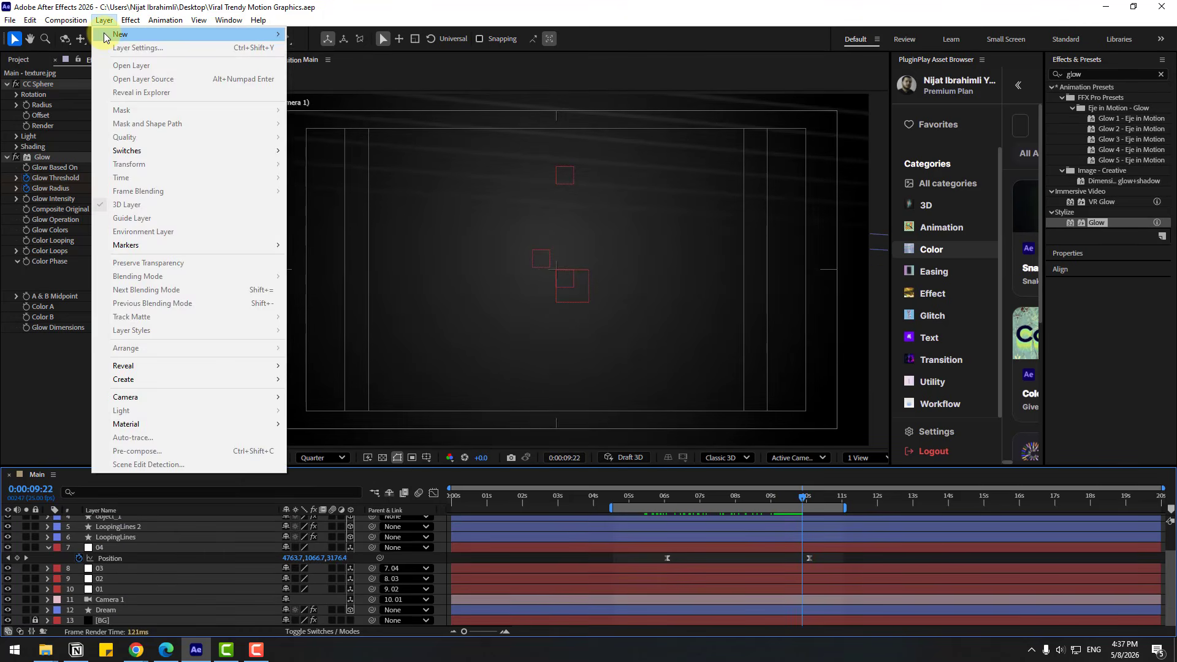
left_click(297, 46)
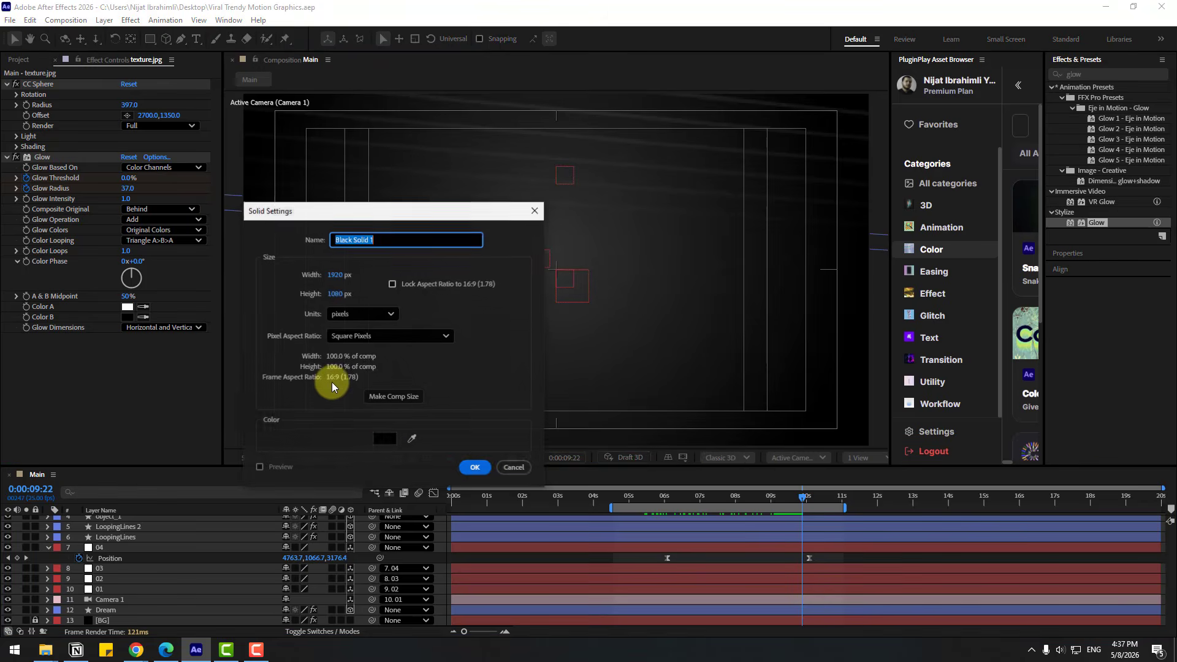
left_click(385, 438)
left_click_drag(512, 500, 460, 459)
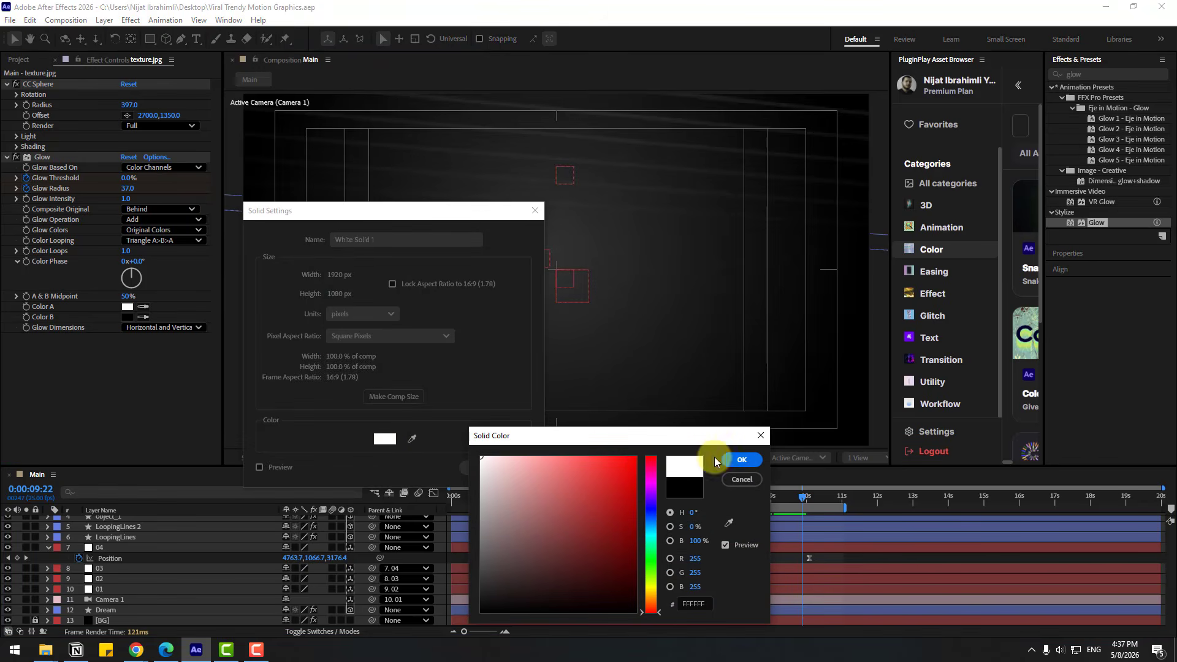
left_click(740, 459)
triple_click(394, 239)
type("B")
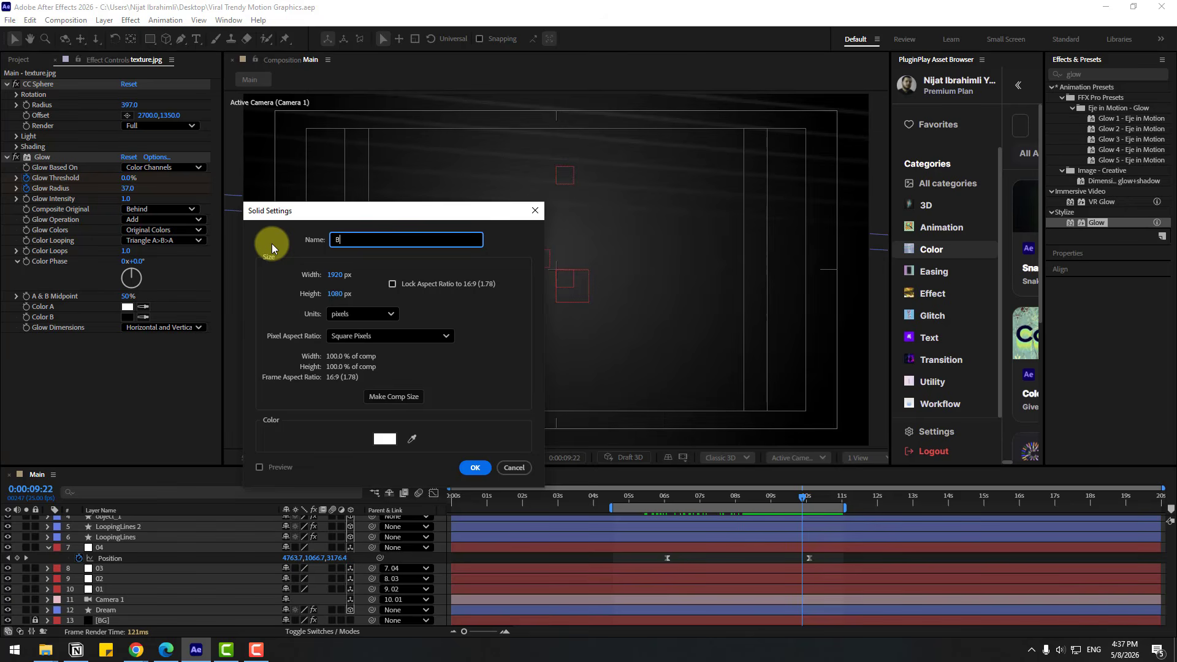
type("G_white")
left_click(475, 467)
Move BG_white down the layer stack to directly above the BG layer and set its Opacity to 0%.
mouse_move(113, 519)
left_mouse_down()
mouse_move(116, 565)
mouse_move(121, 540)
left_mouse_up()
left_click_drag(127, 598, 126, 599)
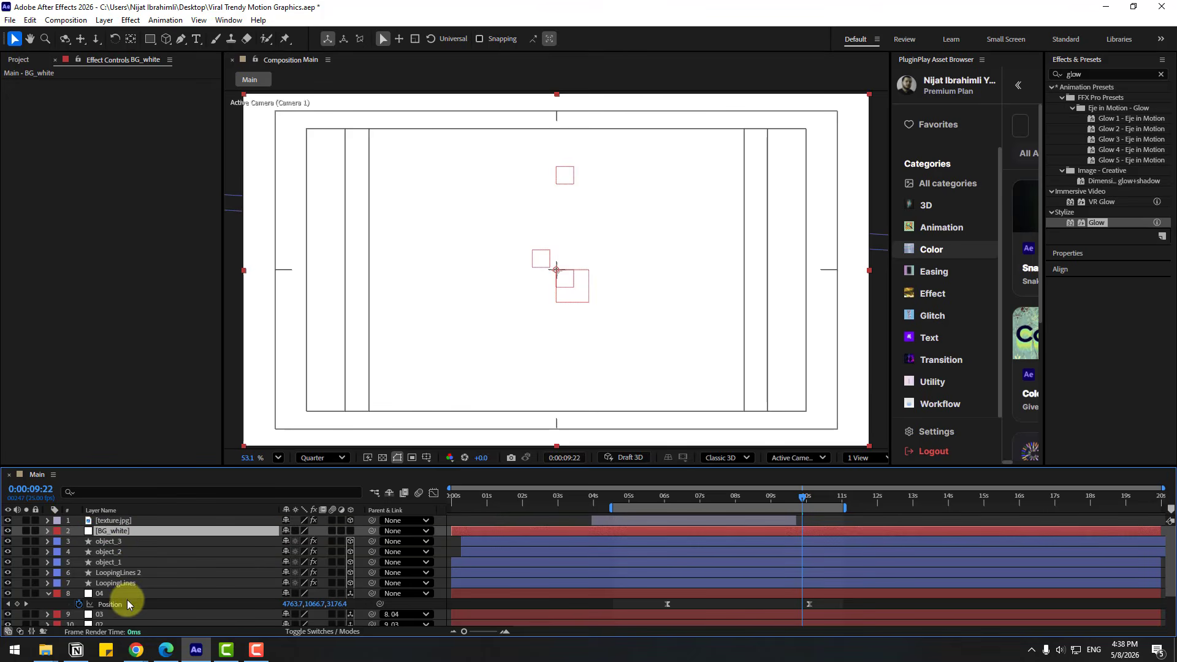
scroll(126, 599, "down", 3)
left_click_drag(112, 559, 142, 618)
key("t")
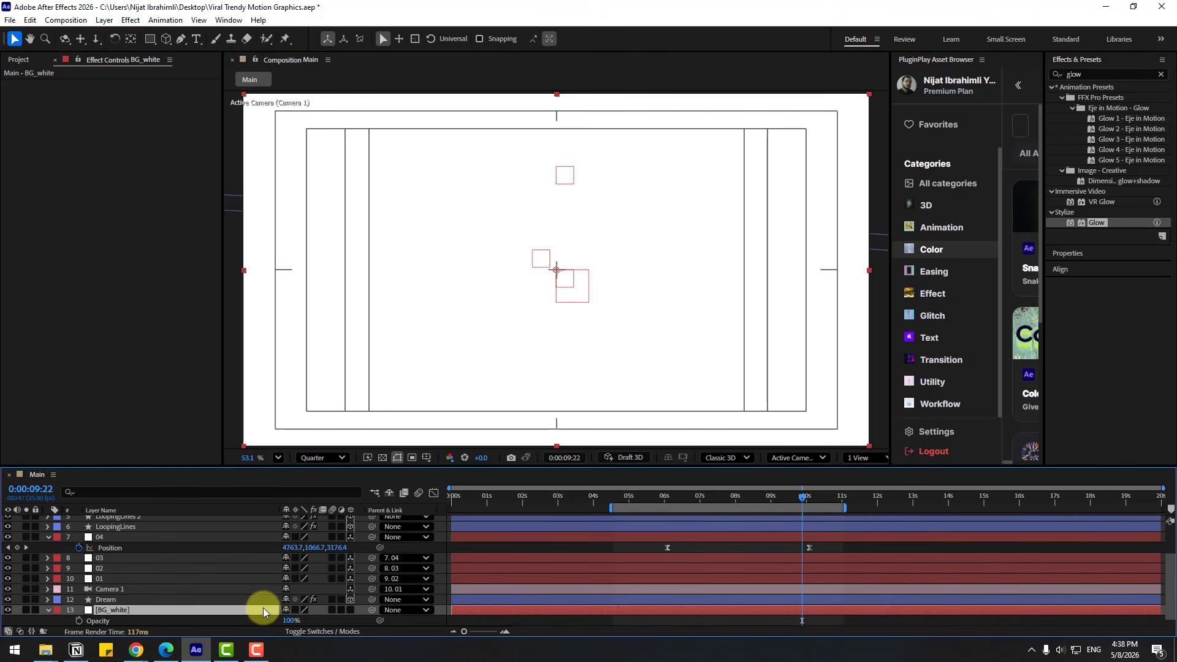
type("0")
key("Return")
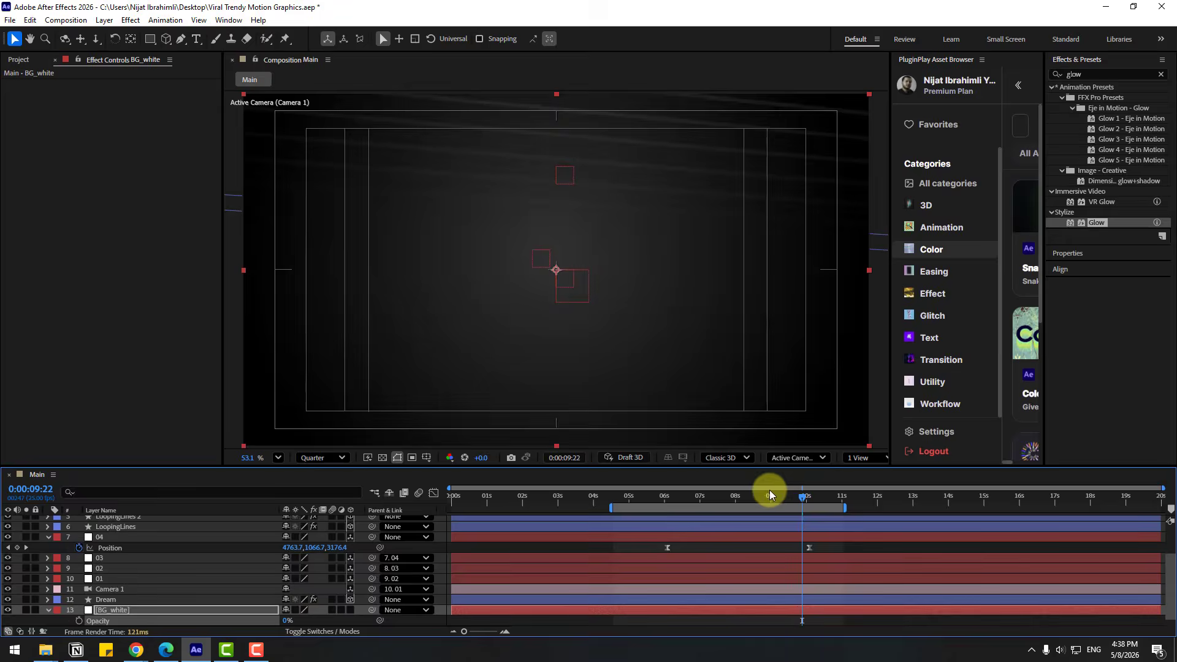
Keyframe the BG_white layer's Opacity from 0% at 0:00:09:12 to 100% at 0:00:10:11.
mouse_move(770, 495)
left_mouse_down()
mouse_move(760, 501)
mouse_move(787, 503)
left_mouse_up()
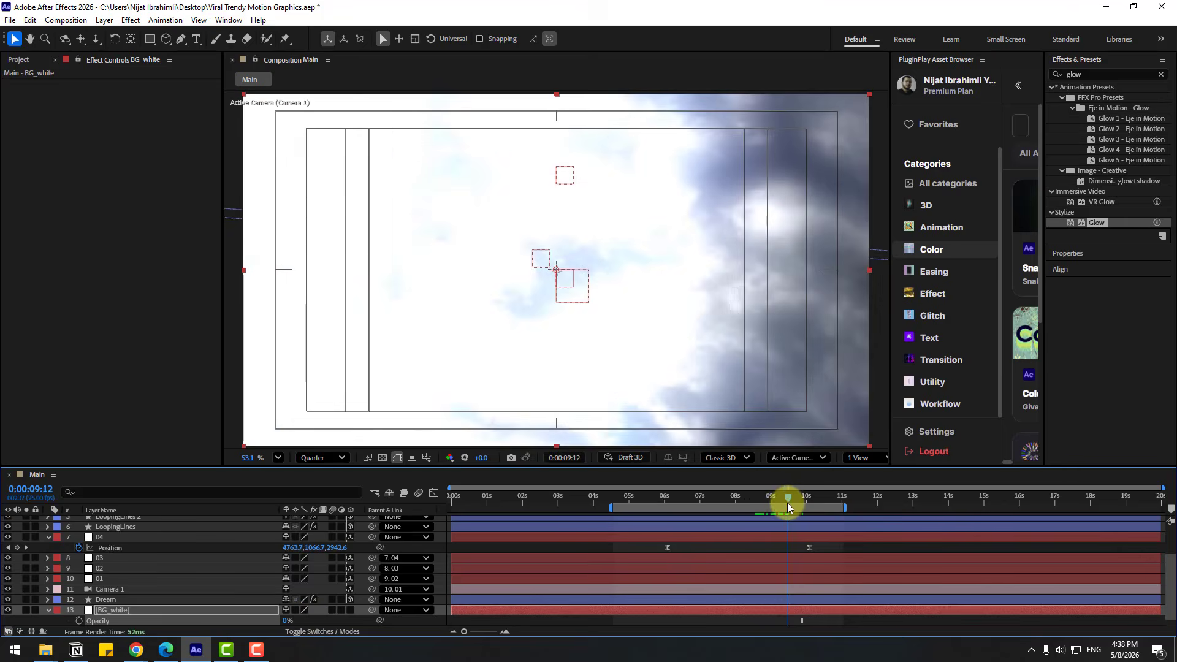
left_click(142, 609)
scroll(113, 614, "down", 1)
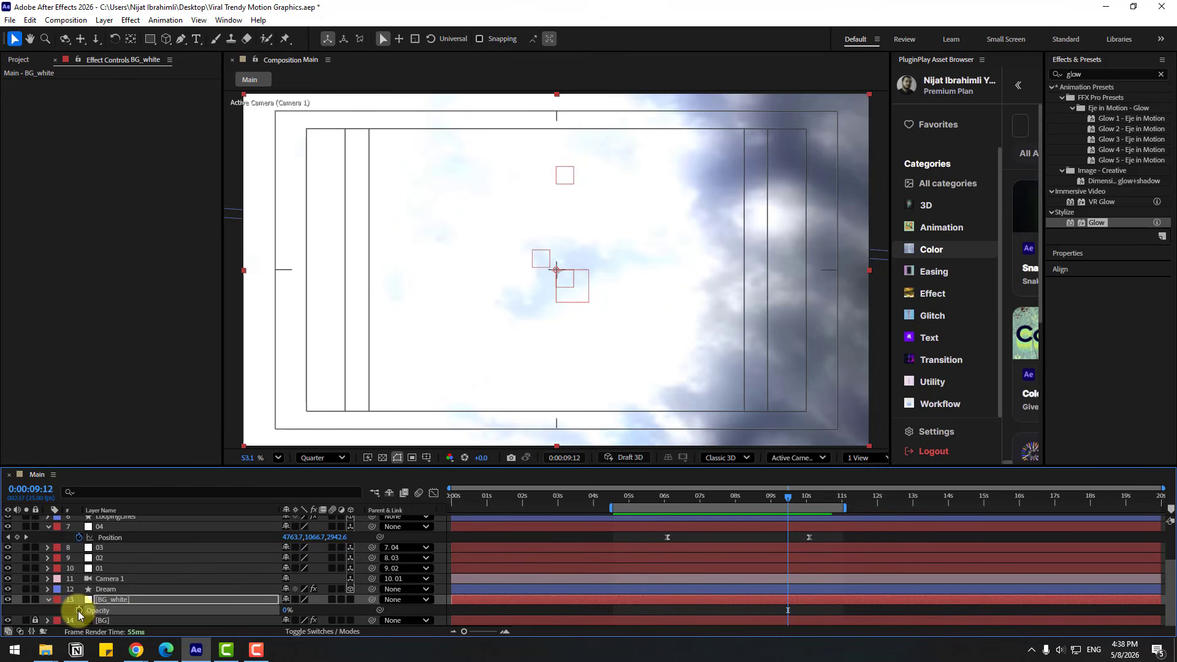
left_click(79, 610)
left_click_drag(813, 504, 822, 500)
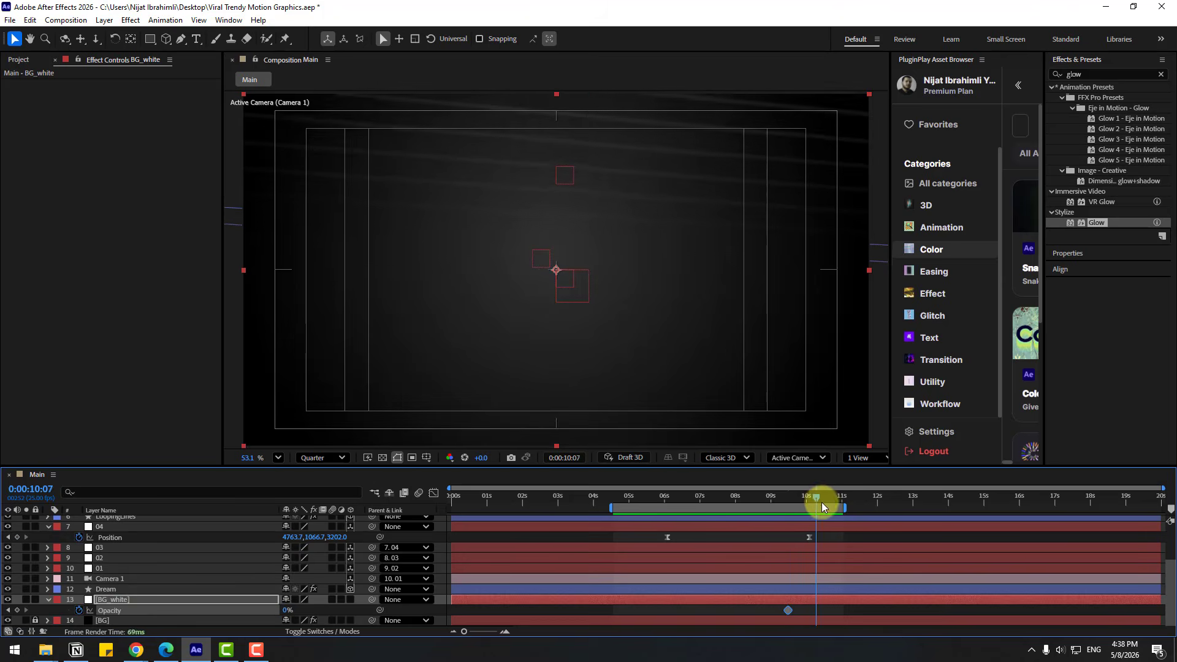
left_click(288, 616)
type("100")
key("Return")
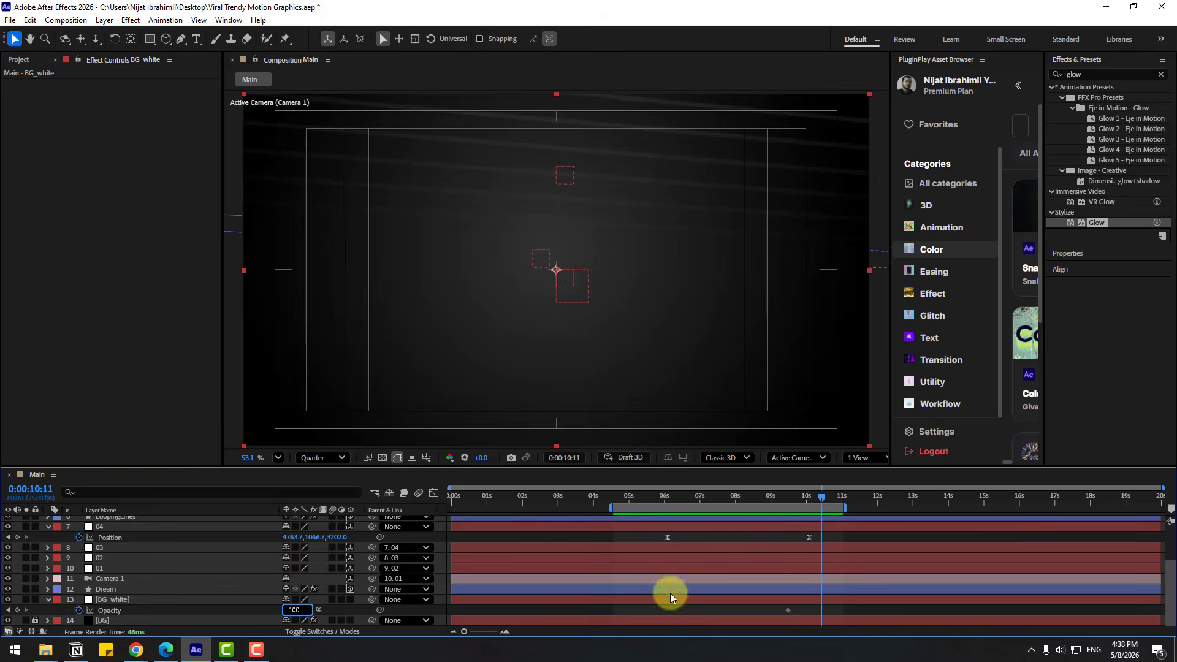
Move the BG_white layer to the top of the layer stack, above texture.jpg.
left_click_drag(776, 496, 811, 497)
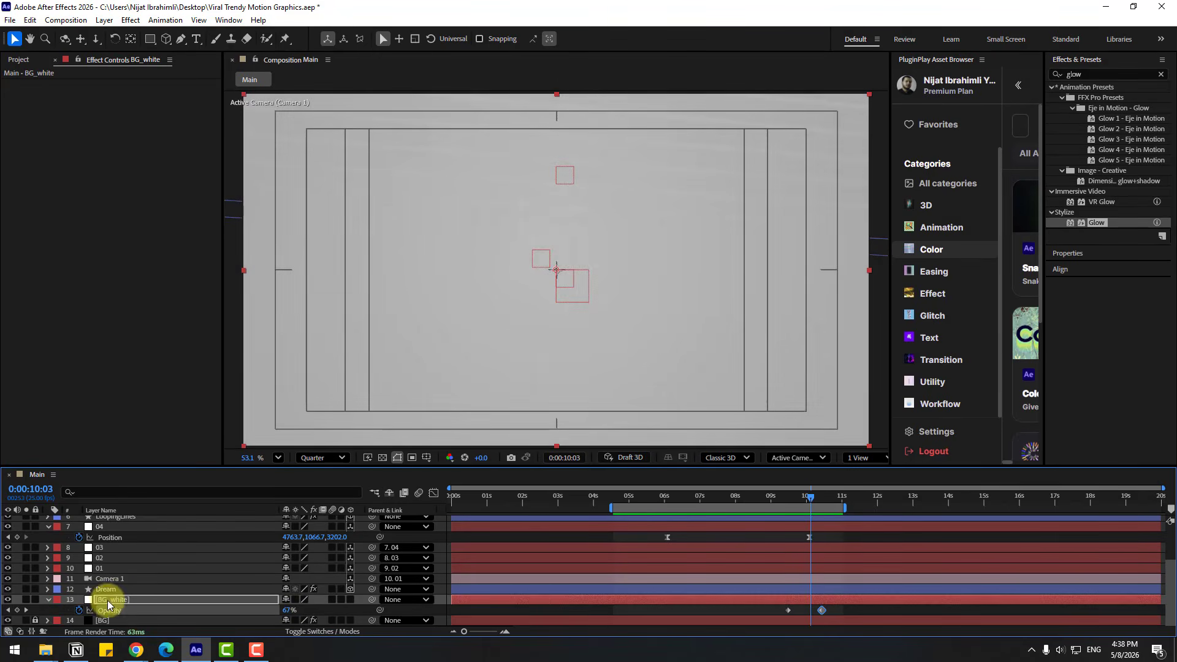
left_click_drag(108, 601, 140, 543)
scroll(137, 581, "up", 2)
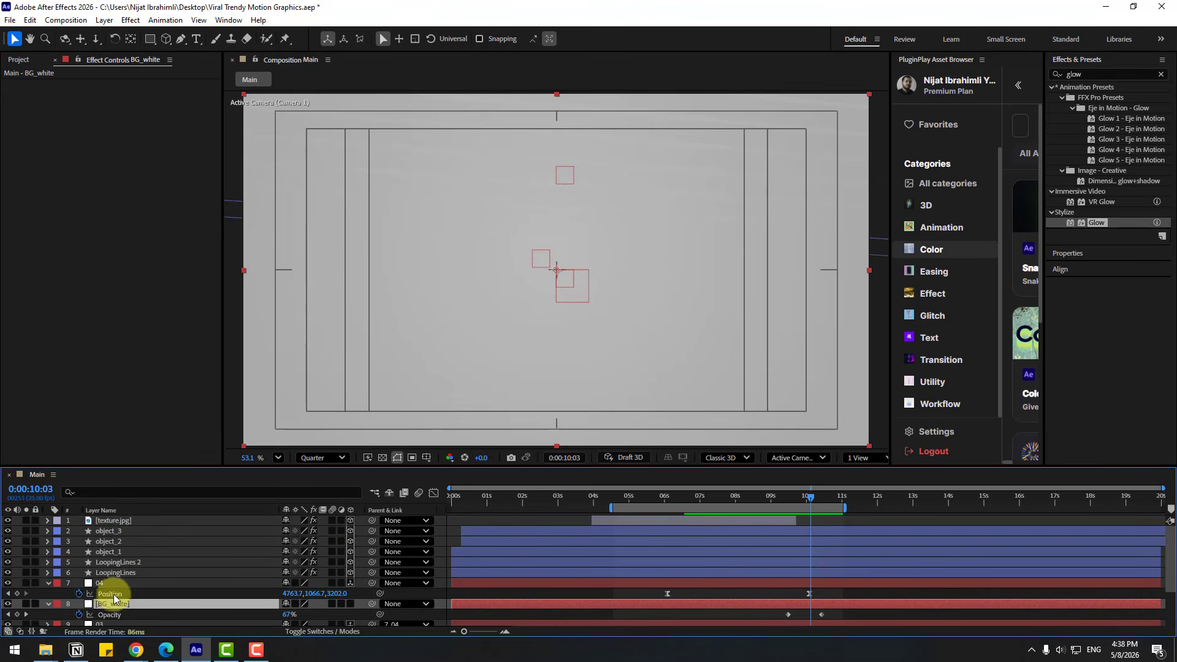
left_click_drag(114, 598, 126, 521)
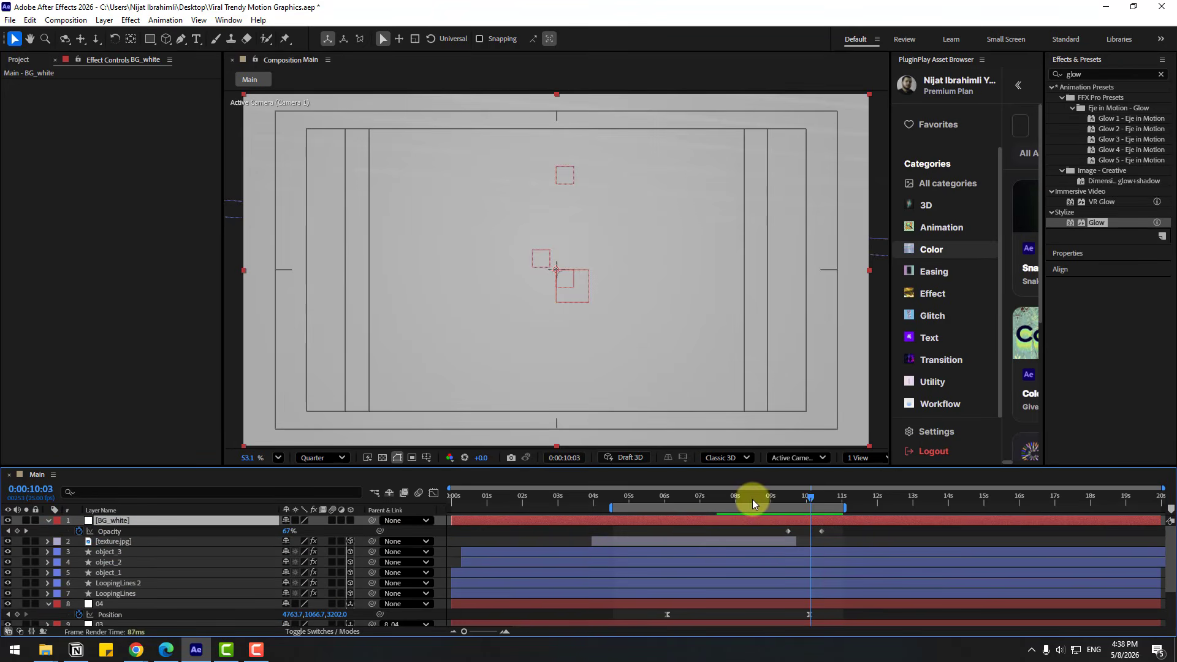
Move the two BG_white Opacity keyframes earlier, to about 9.1 and 9.6 seconds.
left_click_drag(752, 502, 780, 498)
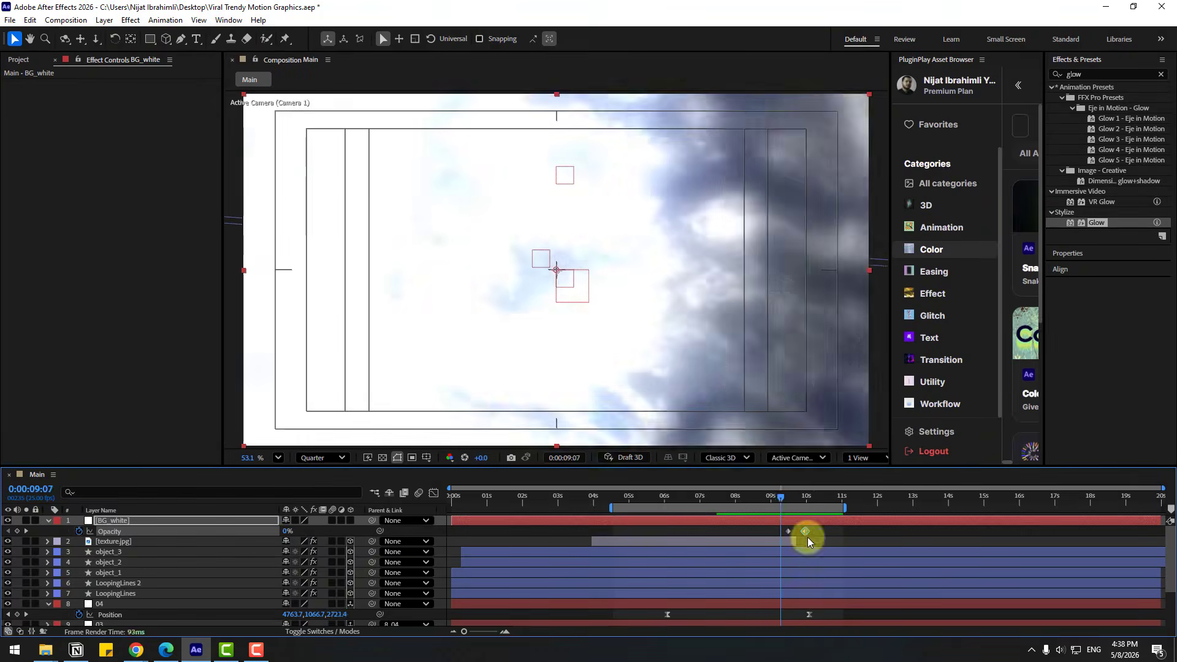
left_click_drag(807, 537, 797, 506)
left_click(825, 539)
Add a text layer at 0:00:09:18 reading "Welcome to the Era of Artificial Intelligence".
left_click(197, 39)
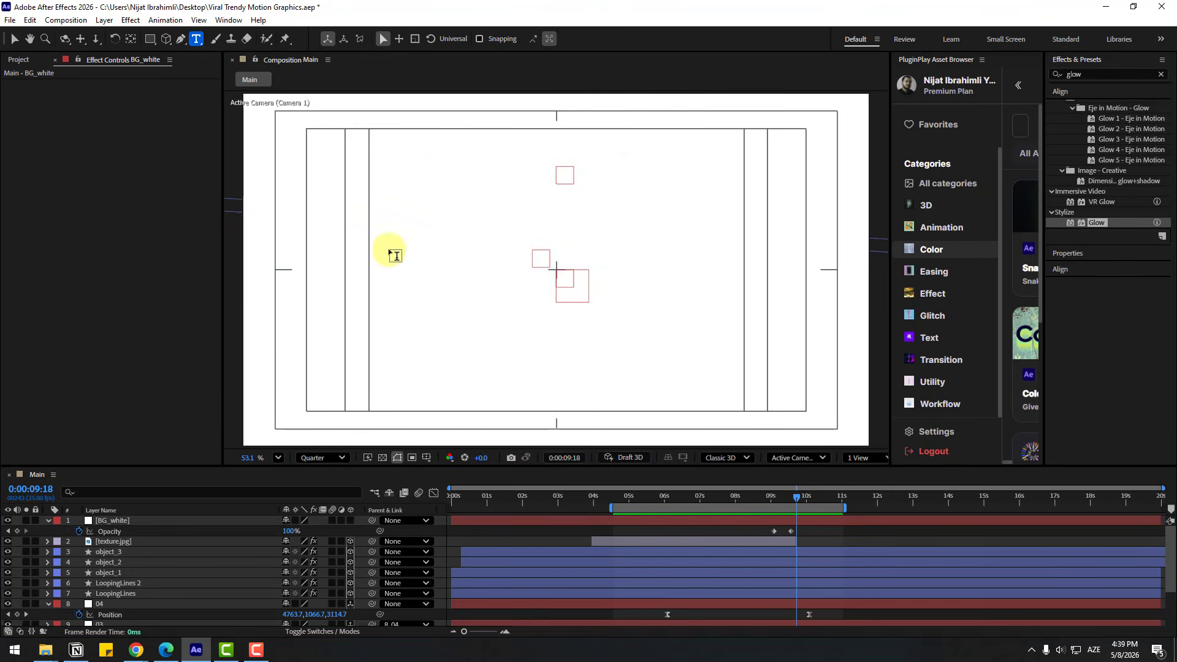
left_click(338, 236)
type("Welcome to the Era of Artificial Intelligence")
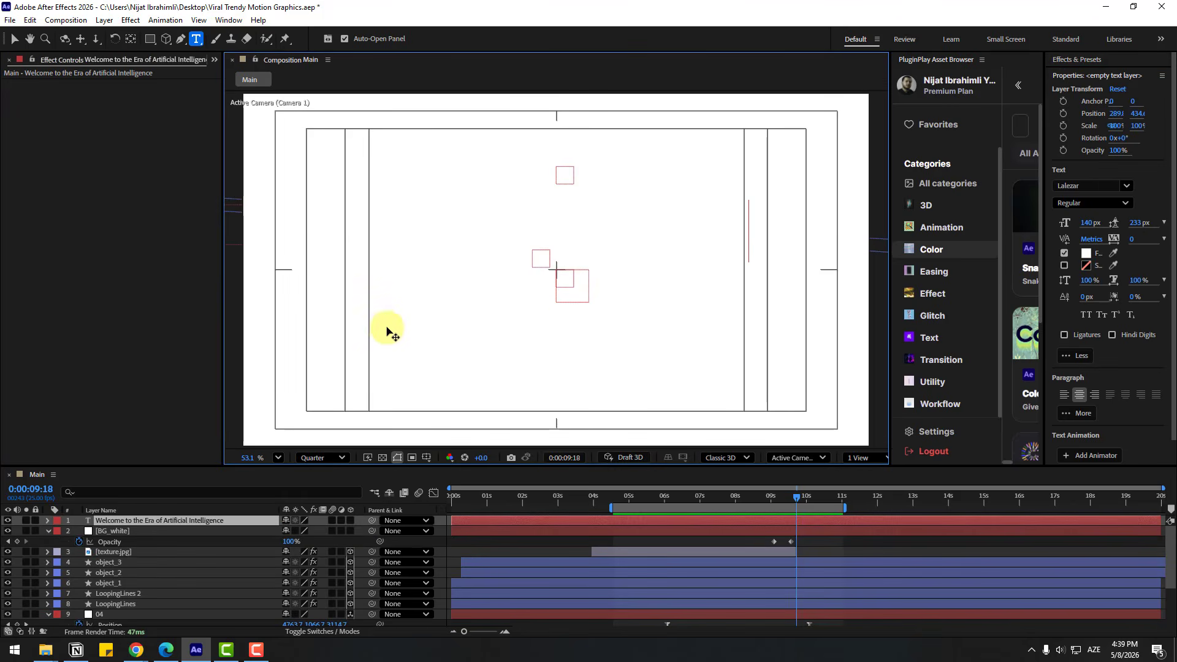
Set the whole text's fill color to 151515 and its font size to 67 px.
key("ctrl+a")
left_click(1086, 252)
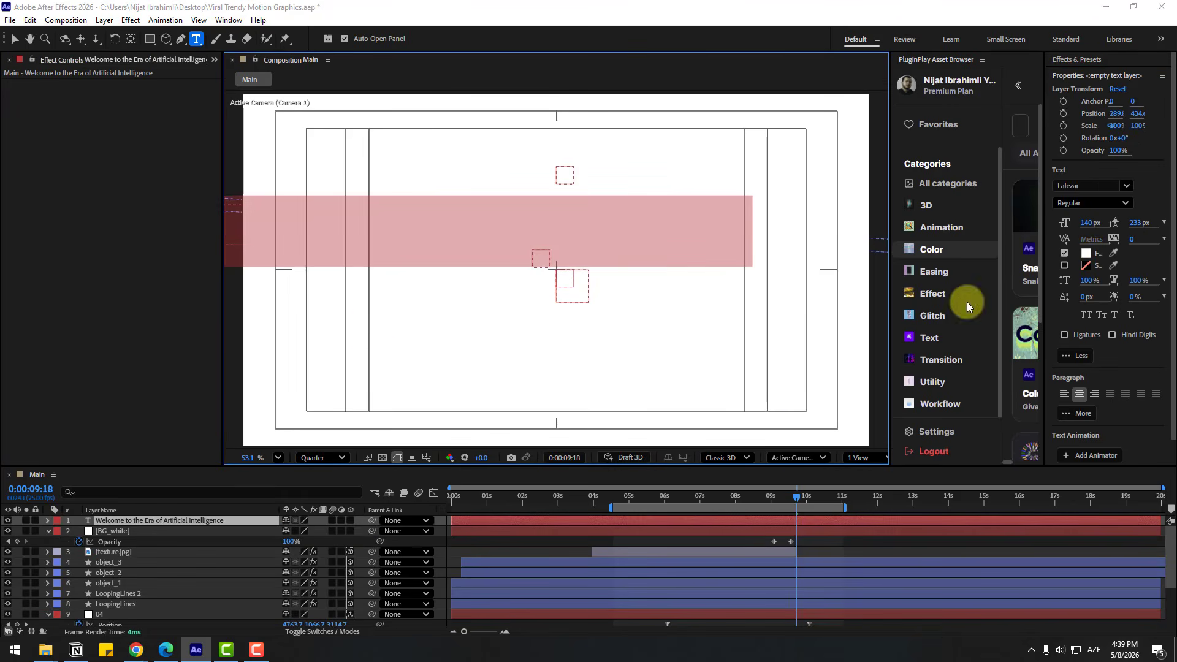
left_click_drag(569, 555, 441, 590)
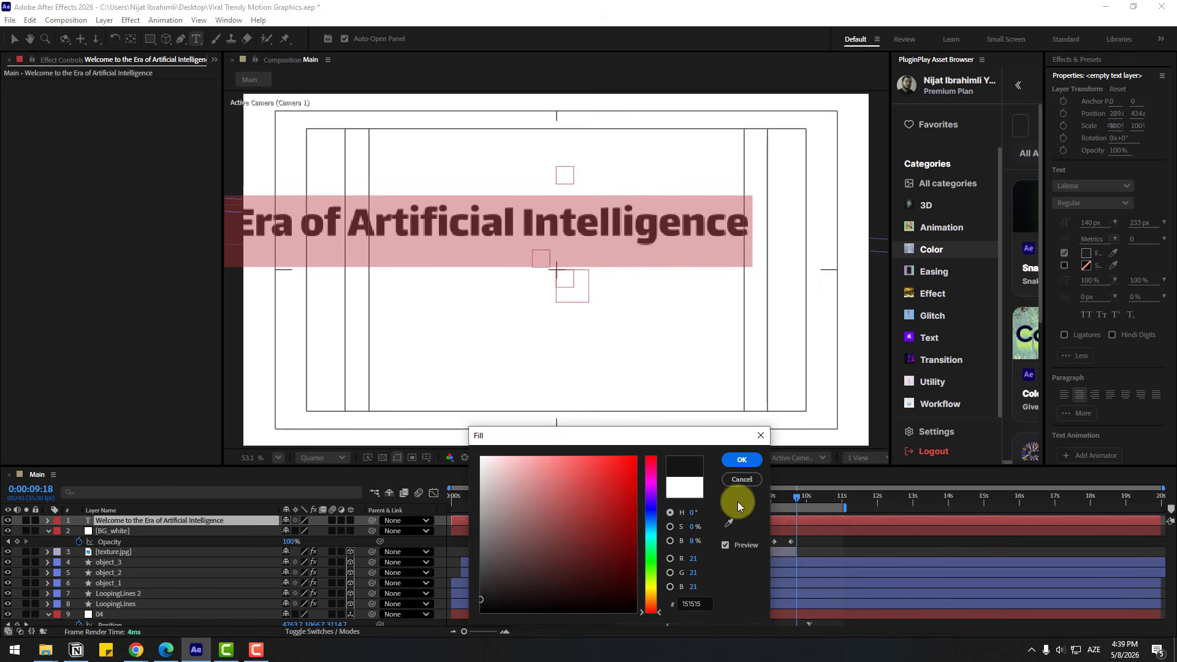
left_click(740, 460)
left_click_drag(1093, 225, 1043, 228)
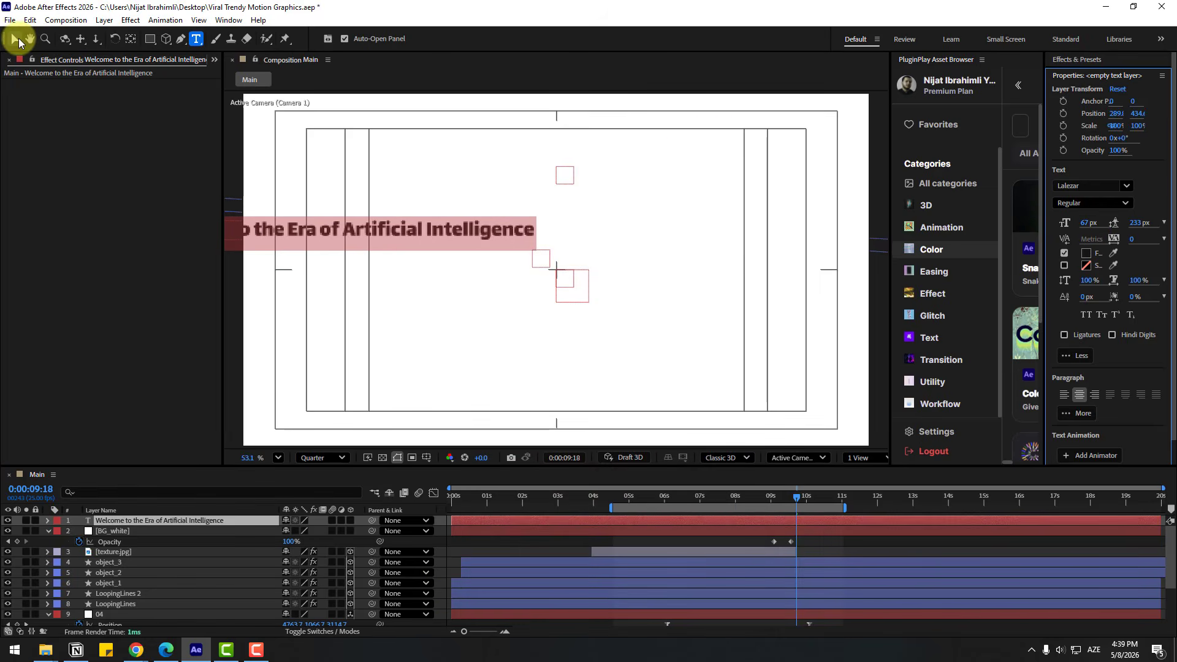
Center the text layer horizontally and vertically in the composition.
left_click(18, 42)
scroll(454, 337, "down", 1)
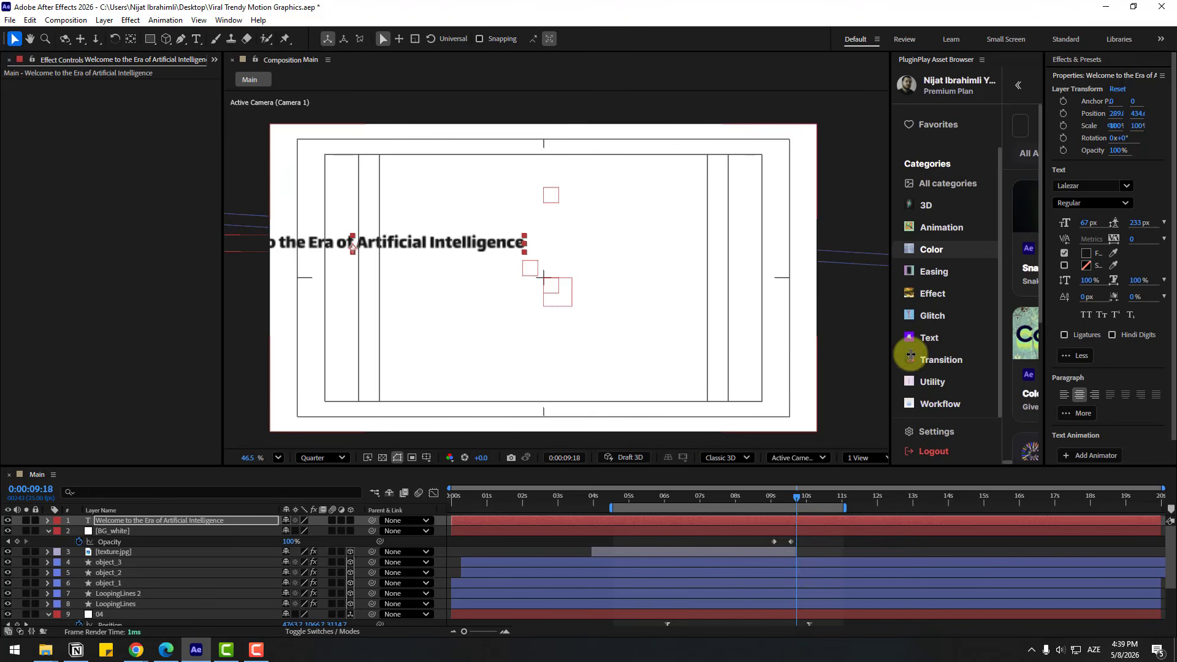
scroll(1083, 358, "down", 1)
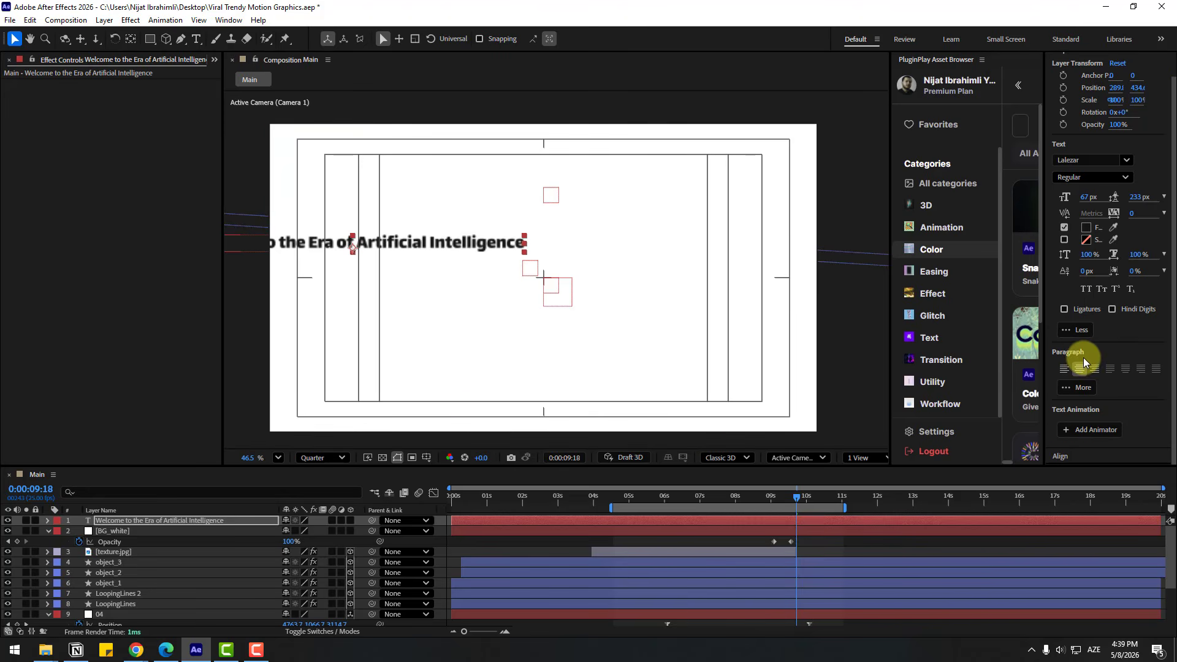
left_click(1070, 456)
left_click(1080, 132)
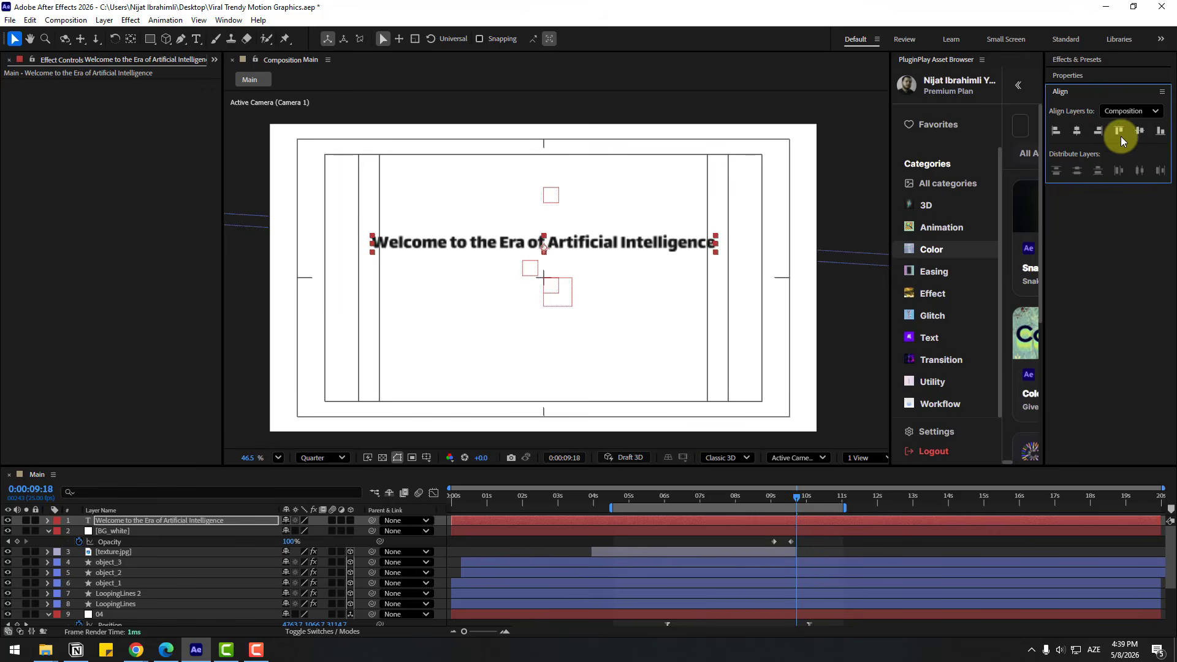
left_click(1132, 132)
Keyframe the text layer's Opacity from 0% at about 9.6 seconds to 100% at 0:00:10:09.
left_click(103, 520)
key("t")
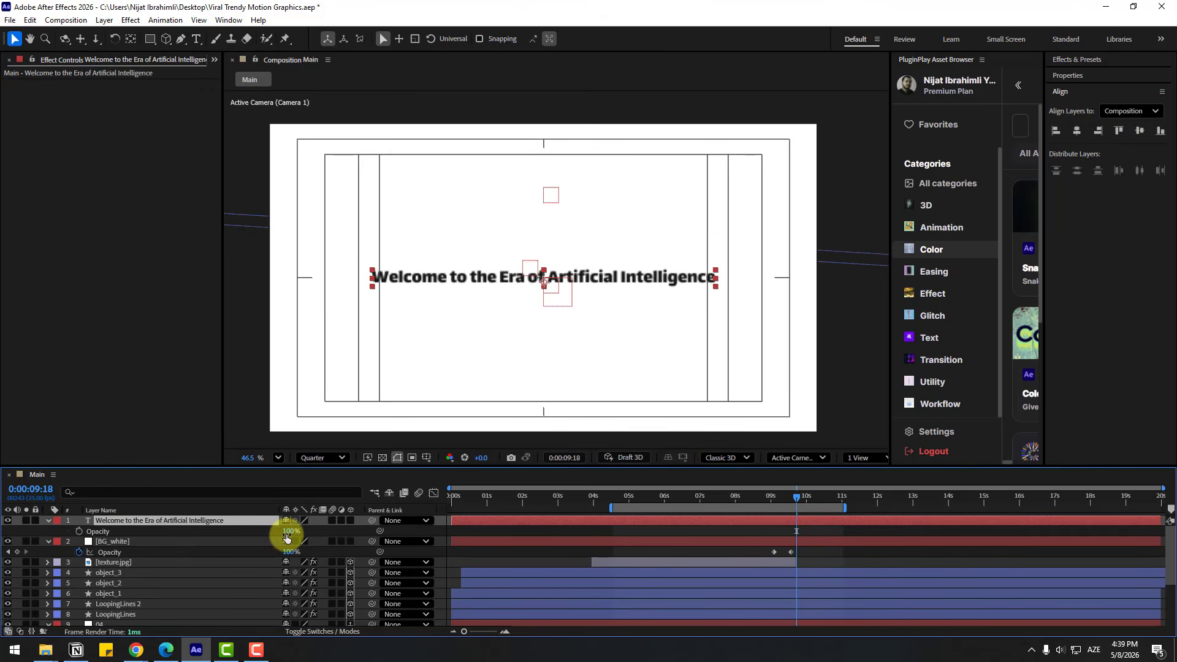
key("Return")
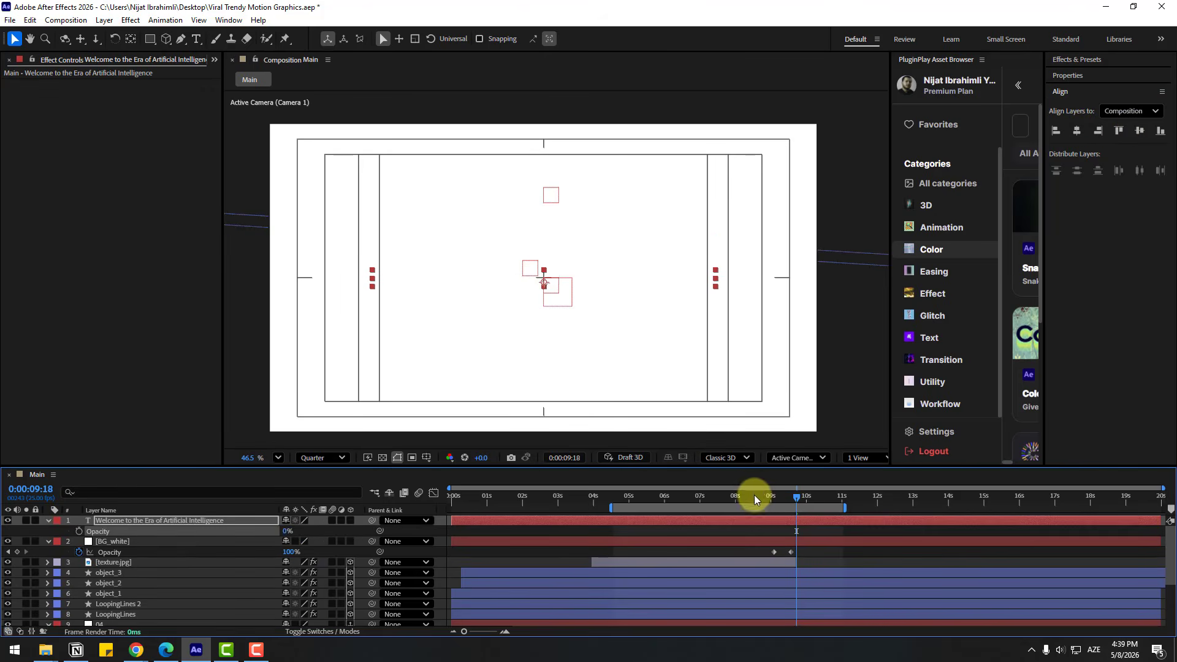
left_click_drag(755, 495, 819, 501)
left_click(78, 532)
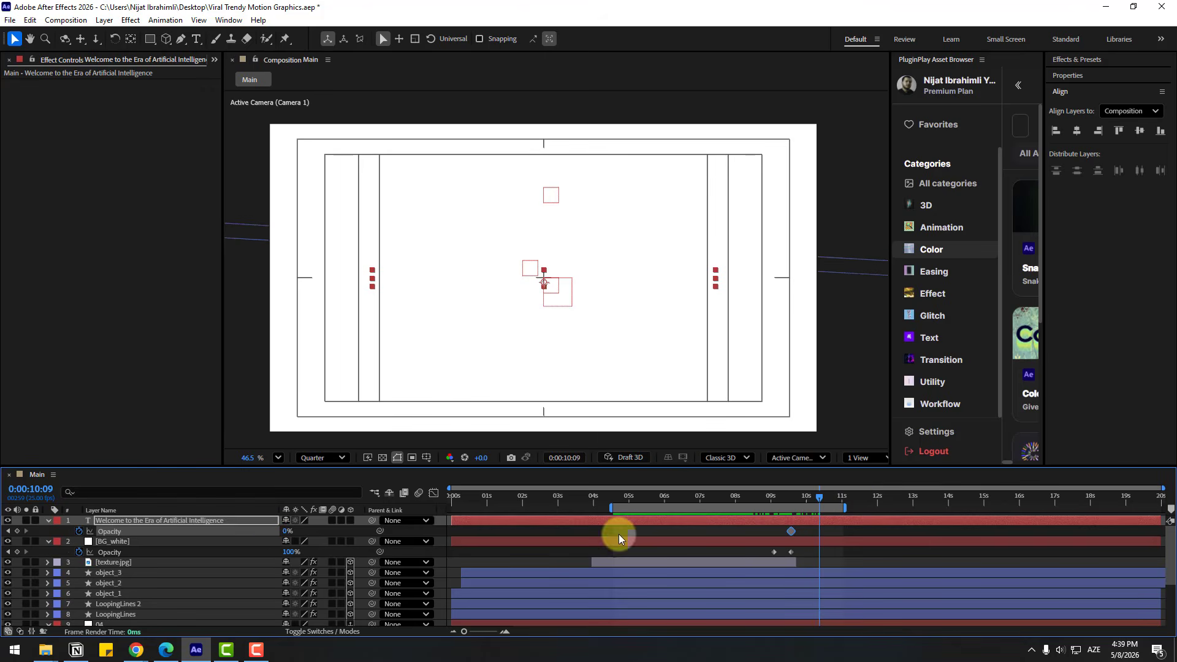
left_click_drag(285, 531, 399, 556)
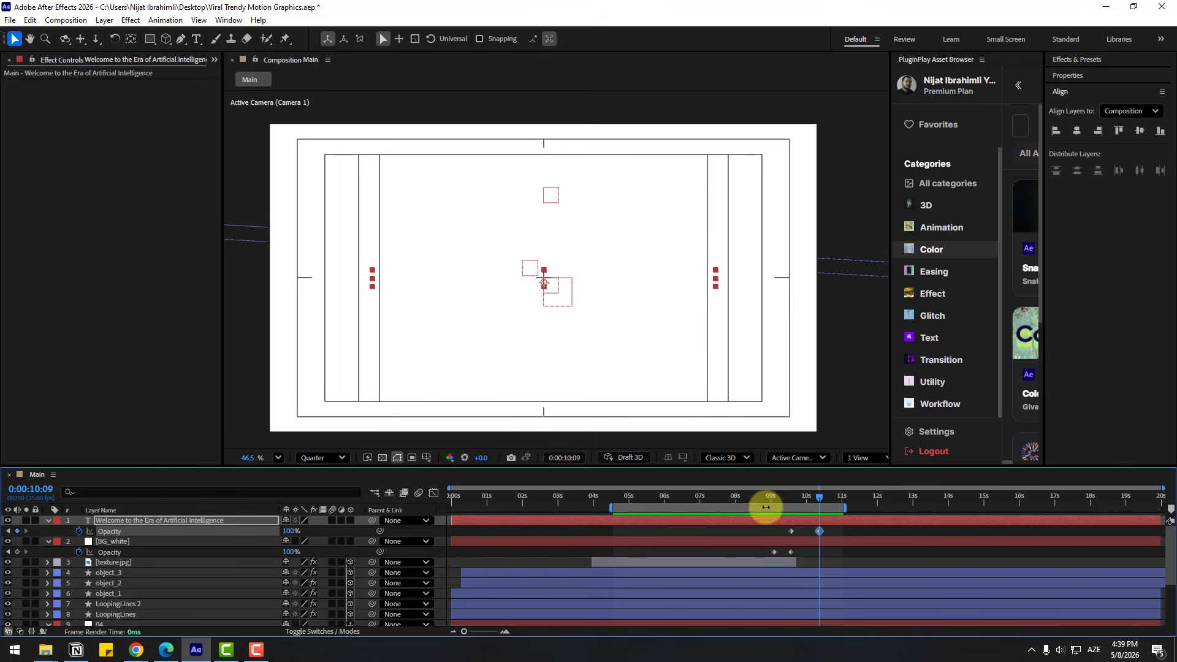
Set the work area to about 8.3 to 13 seconds and preview the text fade-in.
mouse_move(609, 506)
left_mouse_down()
mouse_move(778, 522)
mouse_move(762, 522)
left_mouse_up()
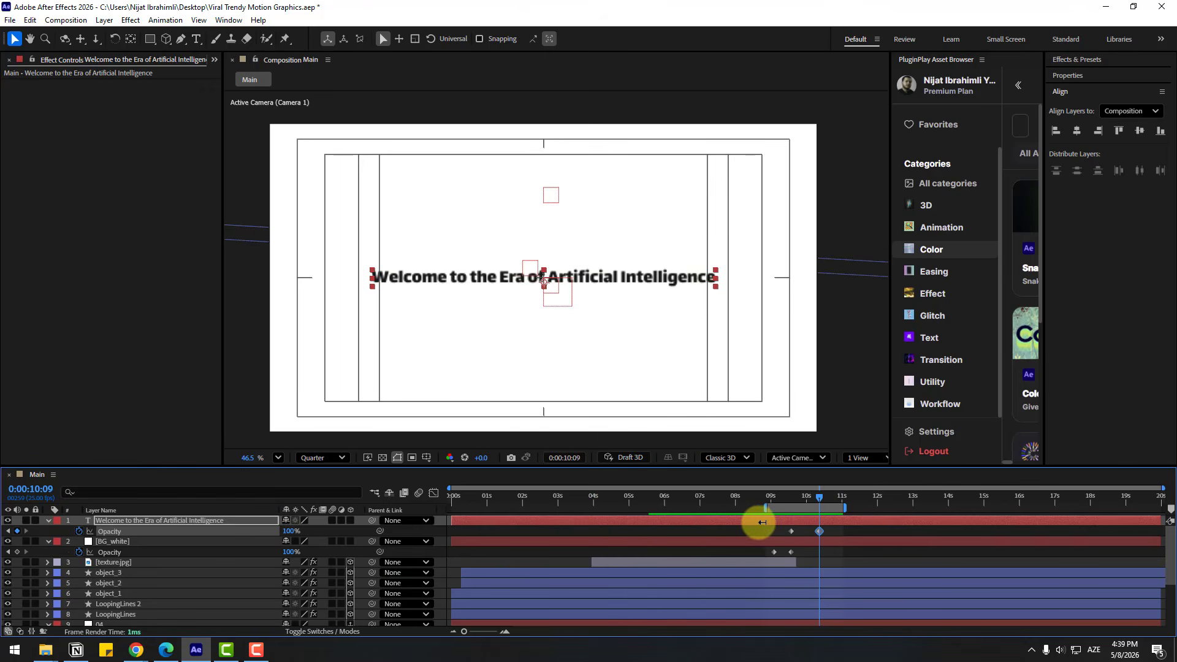
key("space")
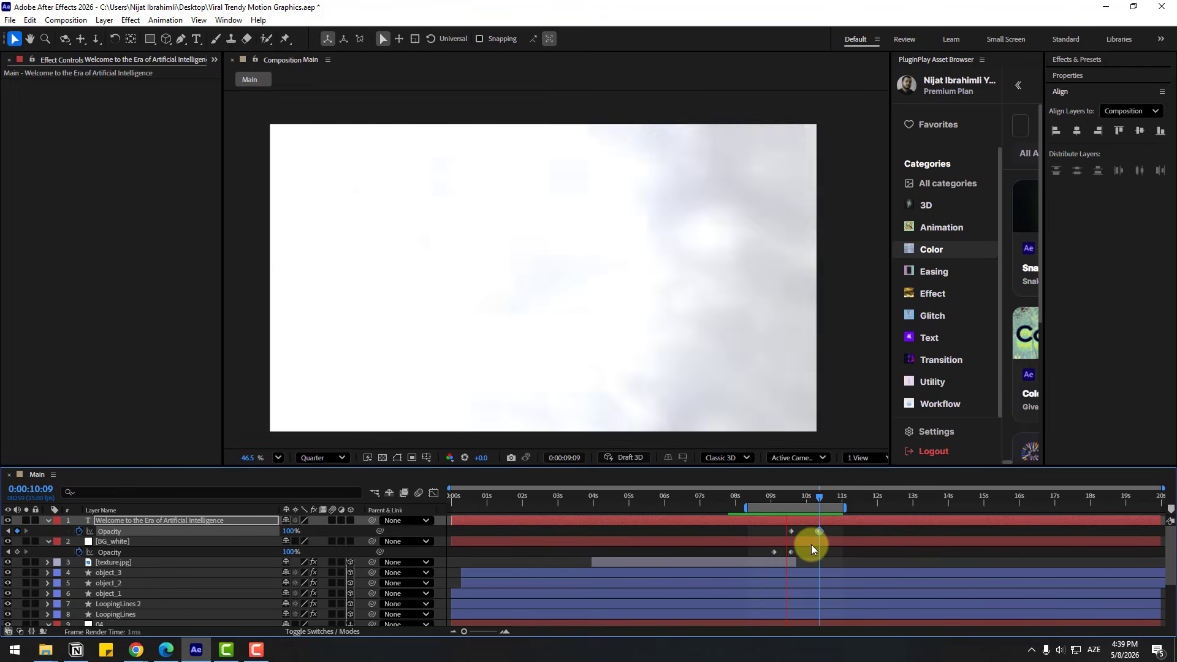
left_click(818, 493)
left_click_drag(840, 509, 915, 508)
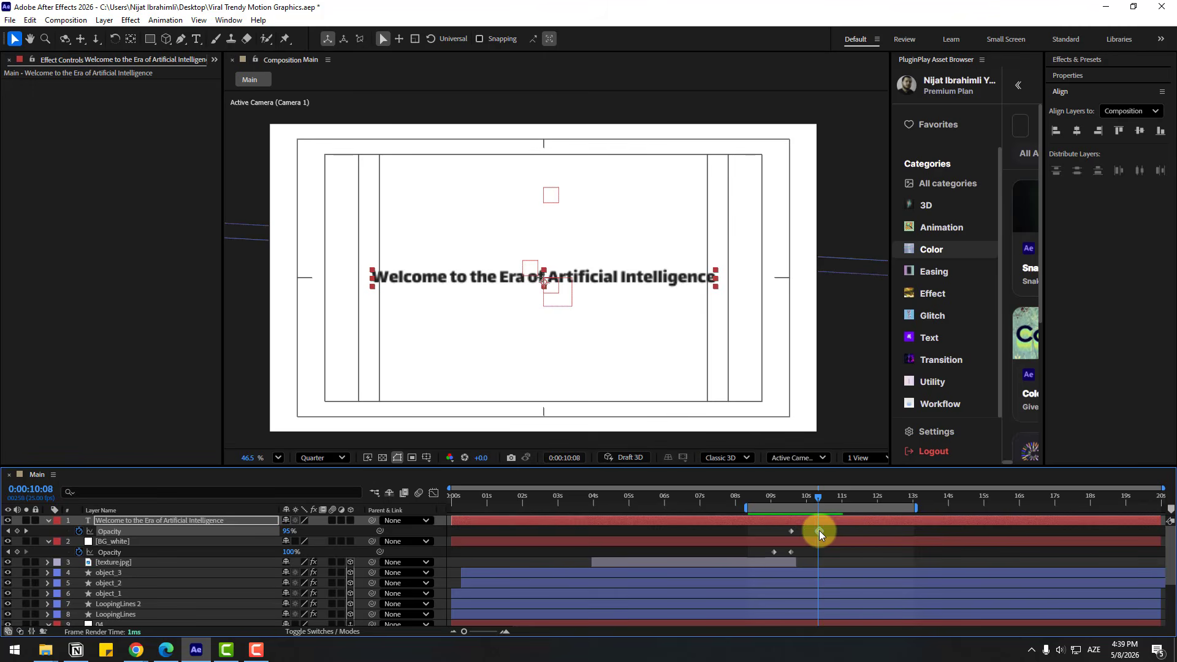
Stretch the text's Opacity fade to run from about 9.5 to 11 seconds and apply Easy Ease to both keyframes.
left_click_drag(840, 532, 786, 532)
right_click(792, 529)
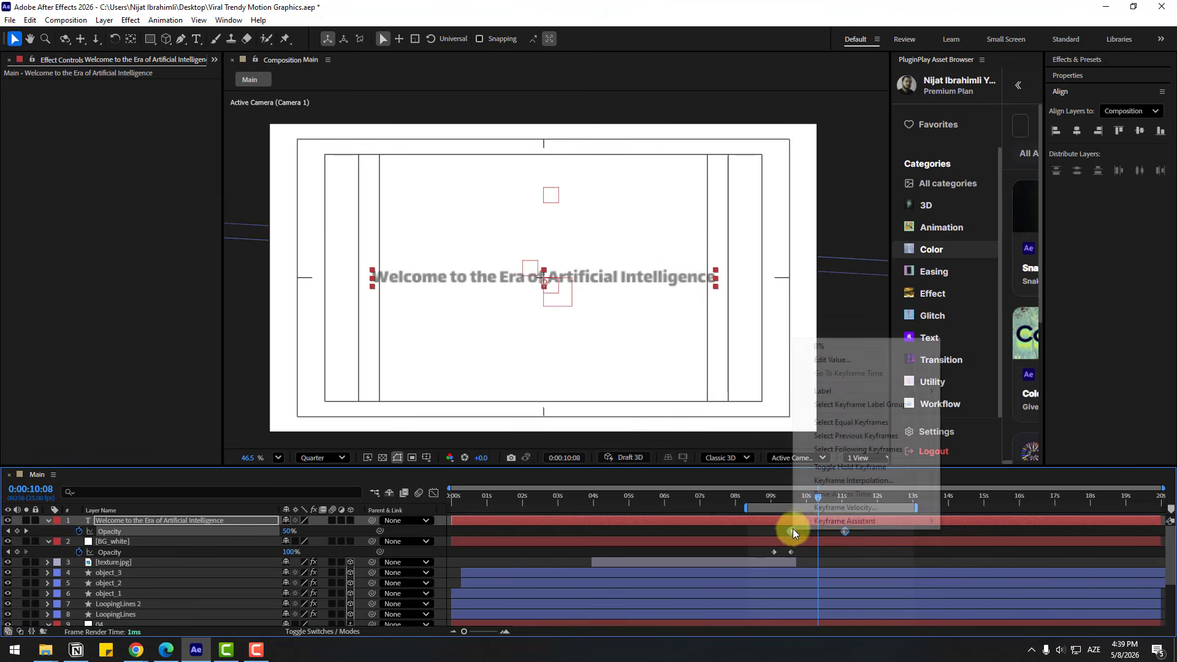
left_click(844, 521)
left_click(978, 385)
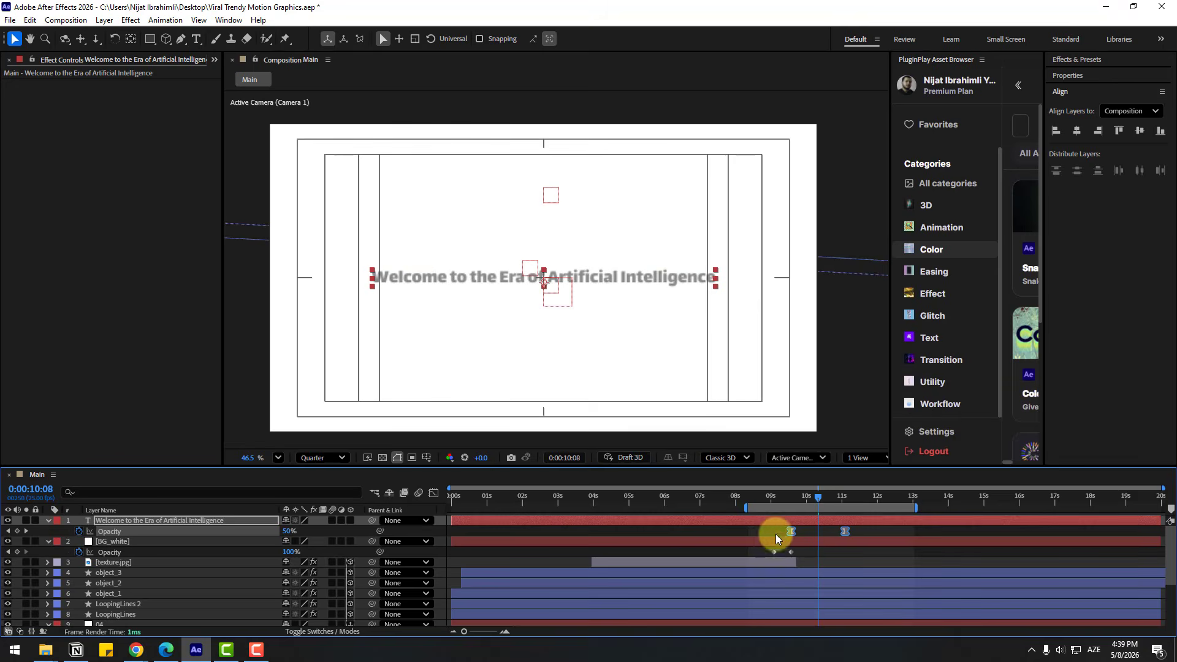
left_click(789, 531)
key("space")
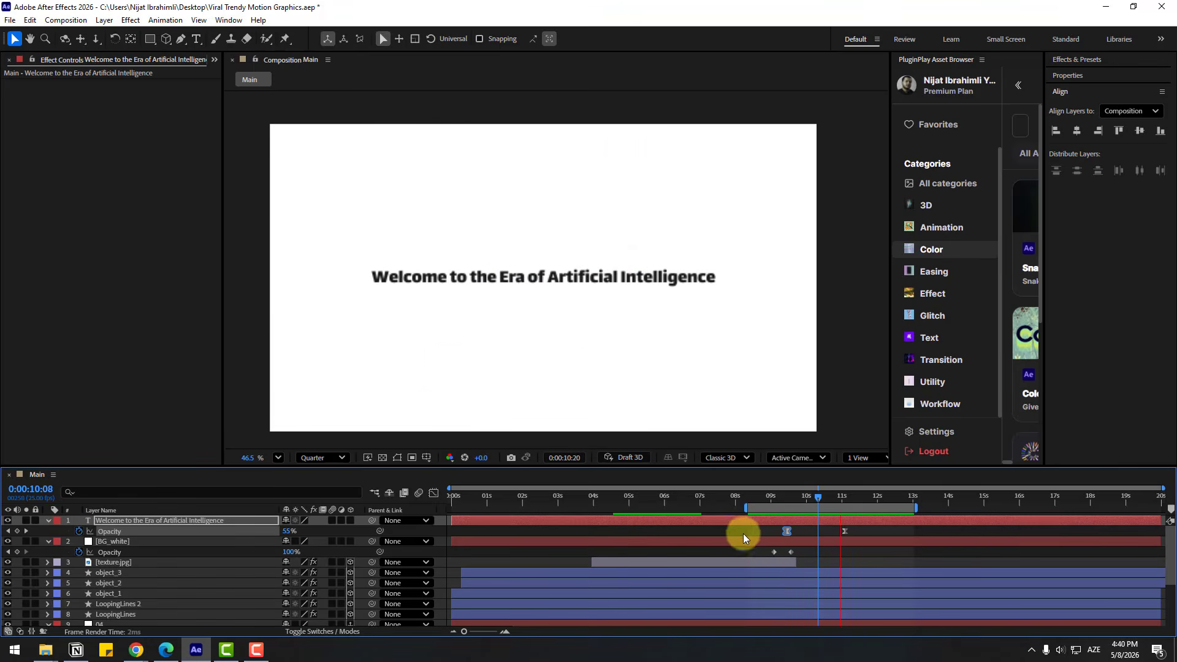
Open the LoopingLines script and apply it to the Main composition with the Smooth Wave preset at 0:00:11:08.
left_click(851, 498)
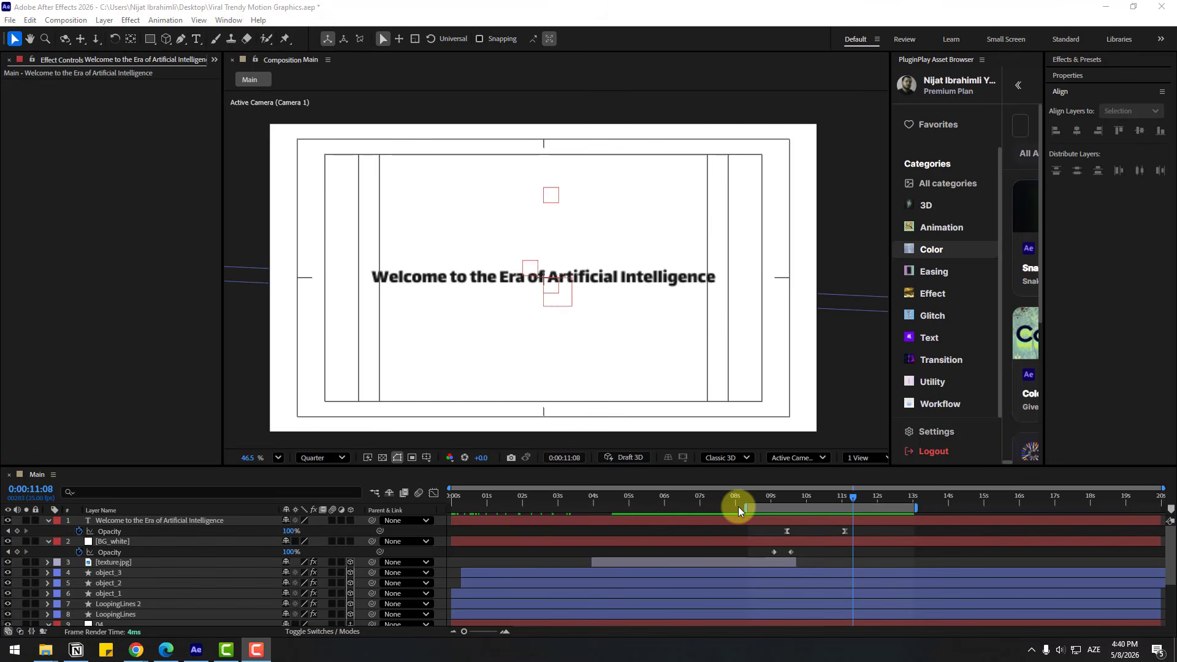
left_click(239, 23)
left_click(294, 560)
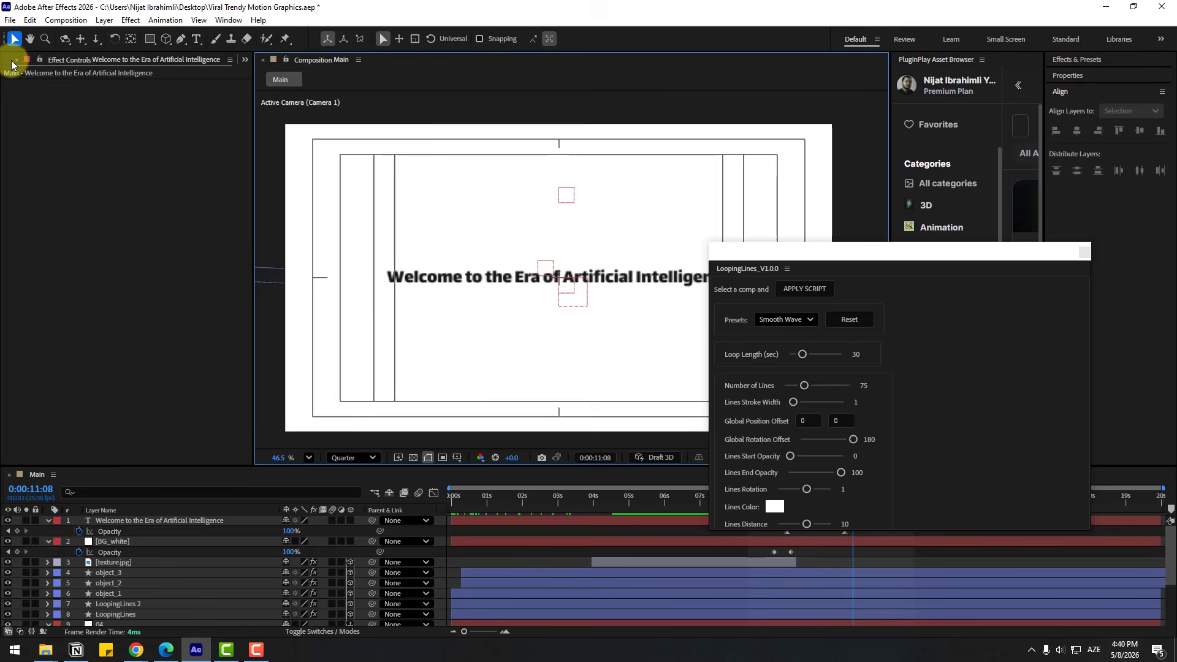
left_click(11, 63)
left_click(29, 168)
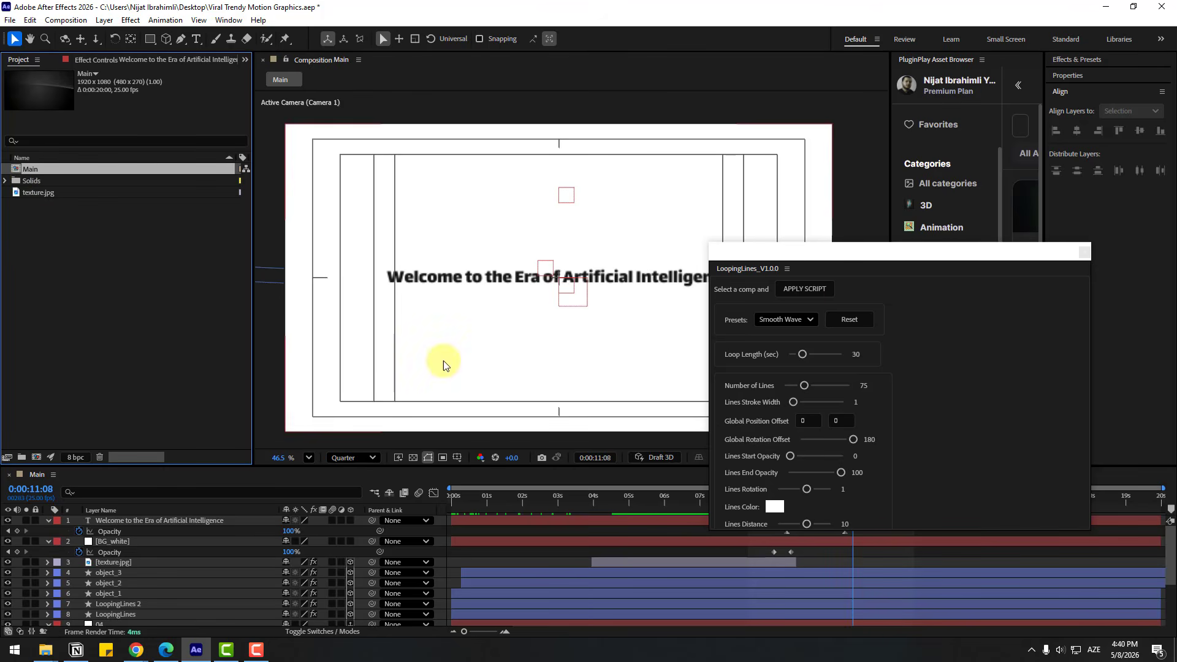
left_click(805, 289)
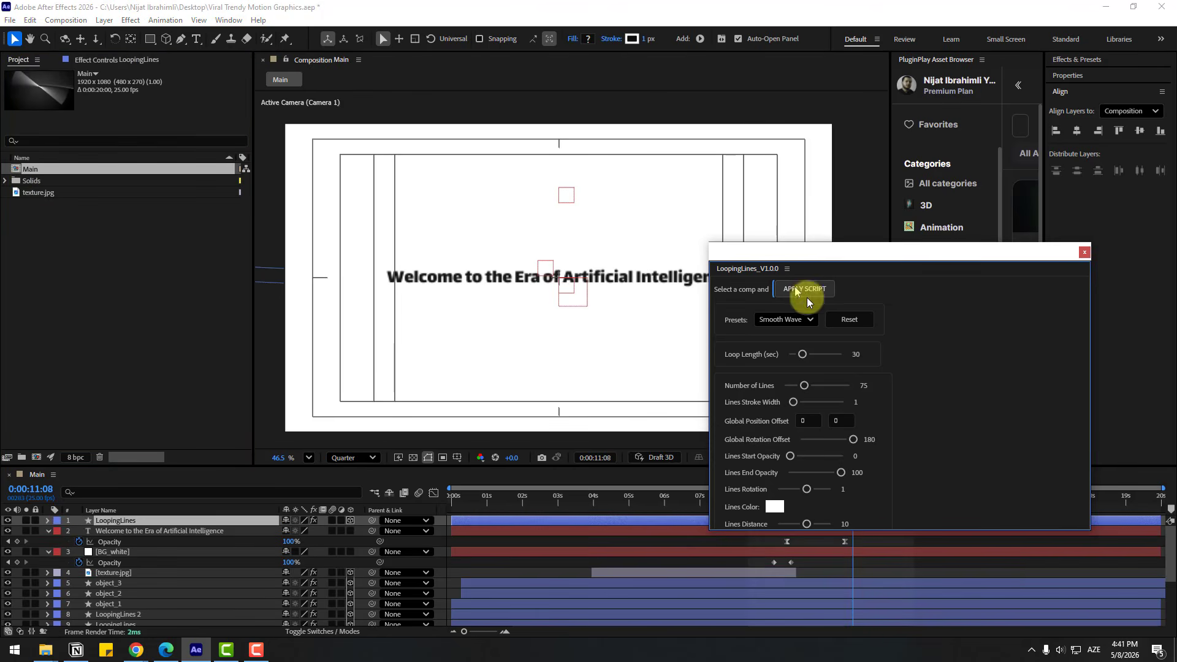
Set the LoopingLines lines color to near-black, RGB 18, 18, 18.
left_click_drag(772, 252, 839, 333)
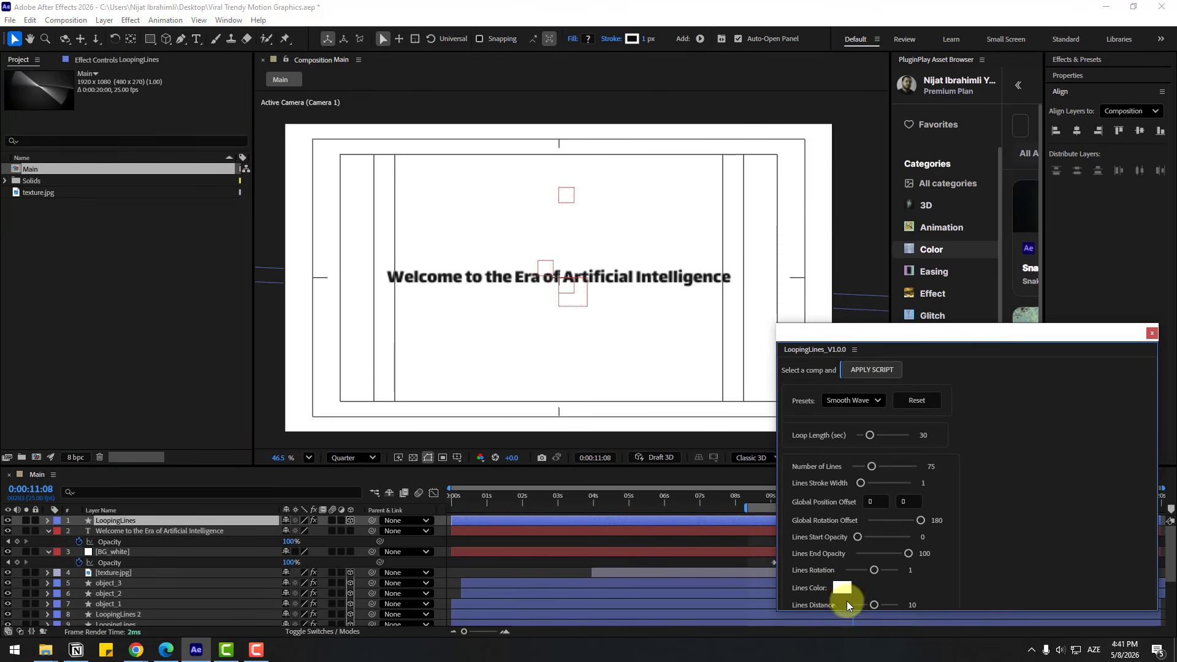
left_click(843, 588)
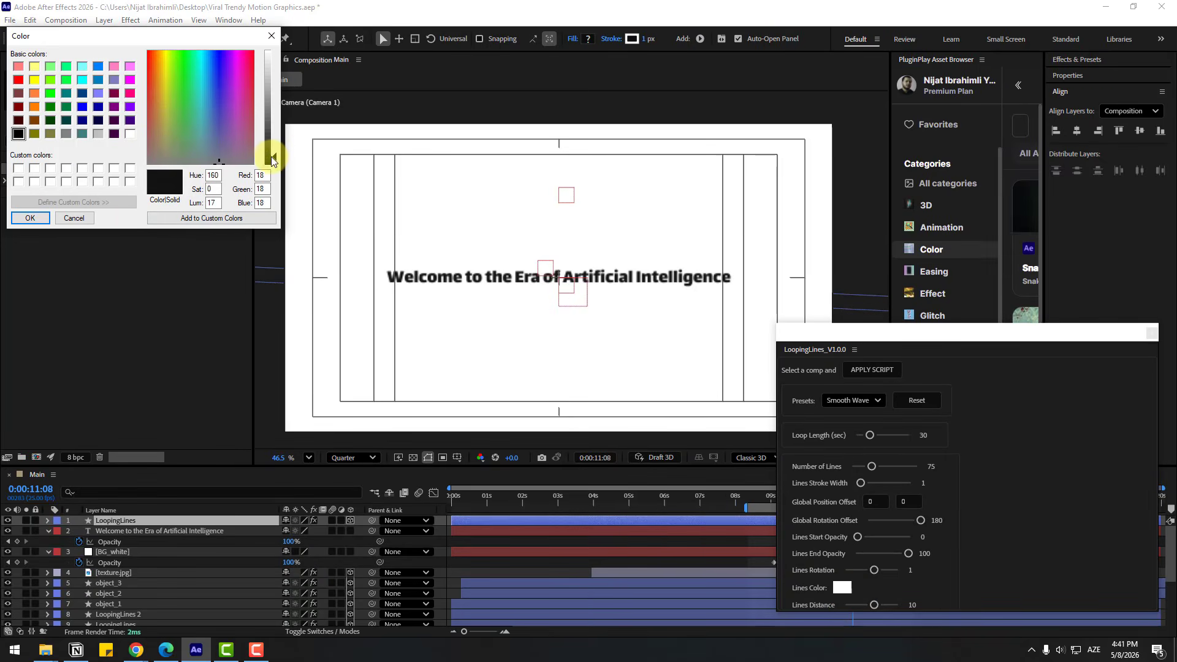
left_click(31, 218)
Move the new LoopingLines layer into the camera's view behind the title, to a Position of about 4902, 1092, 28.
scroll(576, 300, "down", 2)
scroll(576, 300, "down", 1)
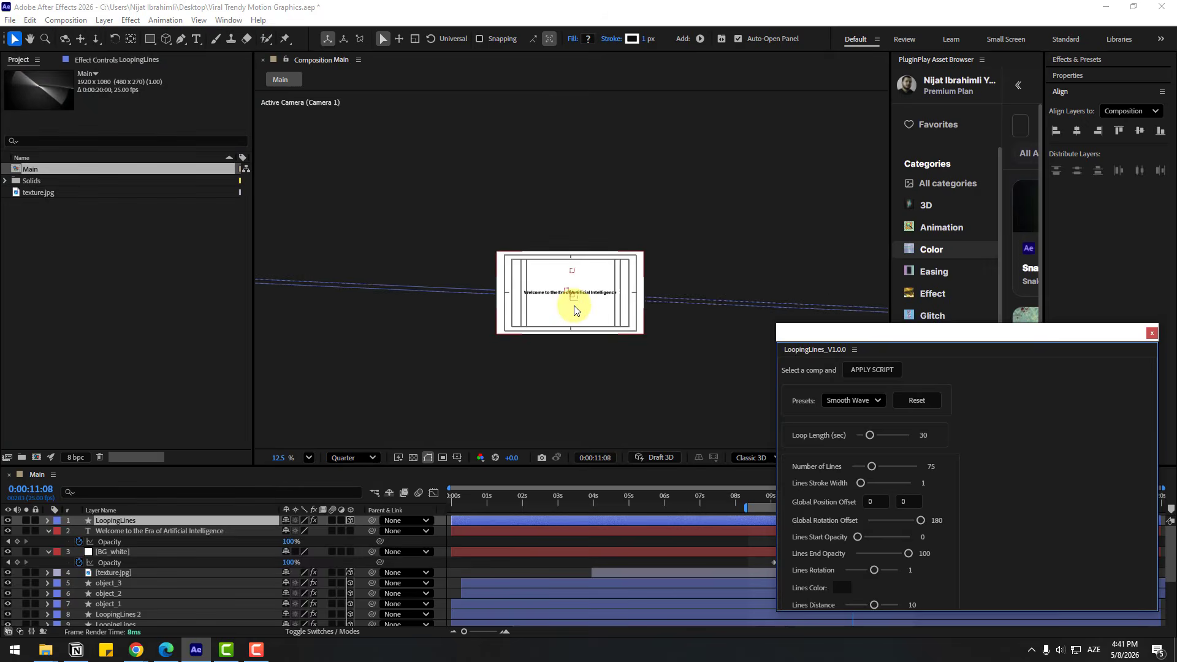
left_click(219, 515)
key("p")
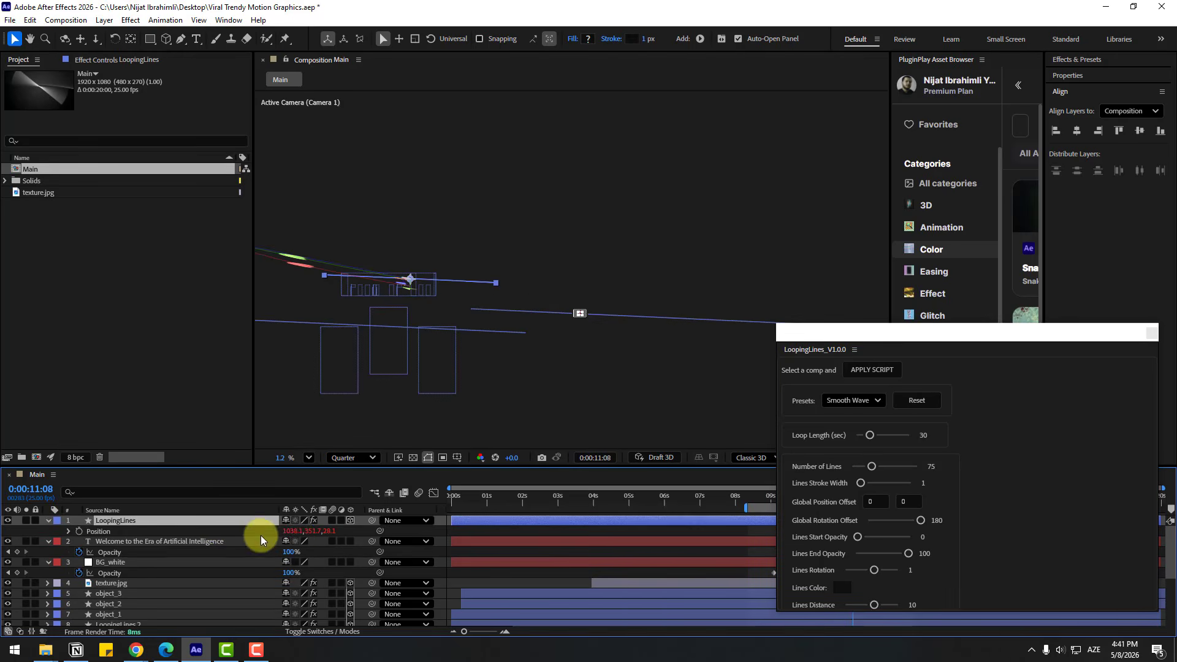
left_click_drag(296, 532, 342, 531)
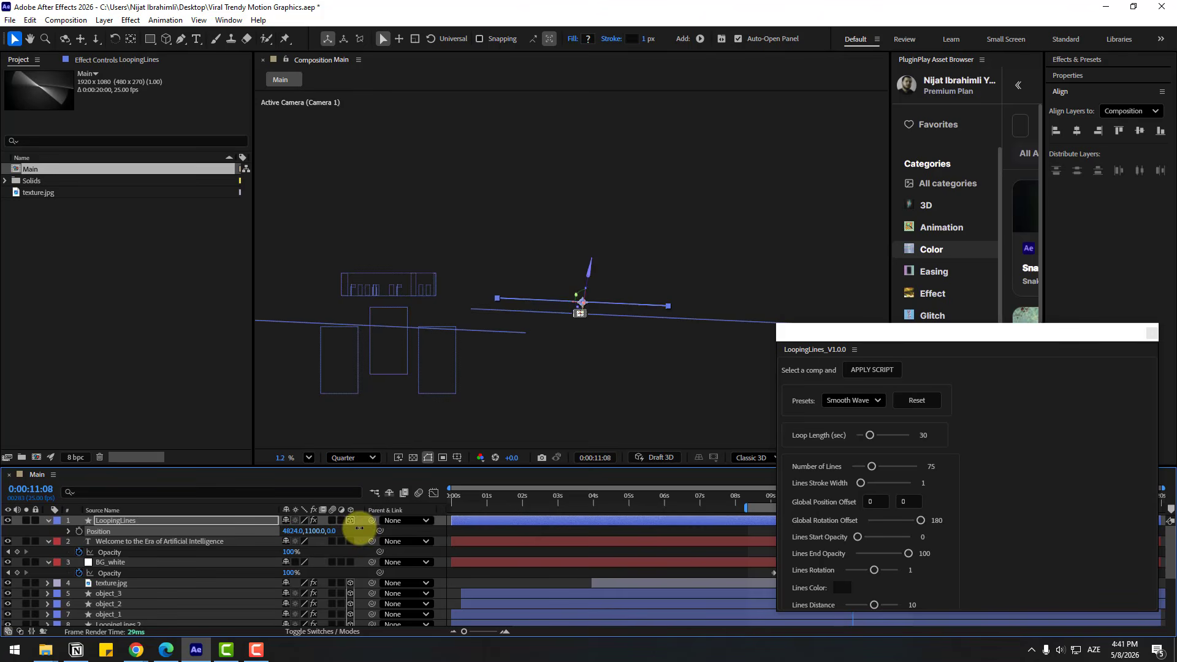
left_click_drag(369, 526, 368, 526)
scroll(623, 375, "up", 8)
left_click_drag(464, 289, 589, 383)
scroll(532, 315, "up", 3)
scroll(532, 315, "up", 1)
left_click_drag(550, 258, 552, 383)
scroll(553, 383, "up", 1)
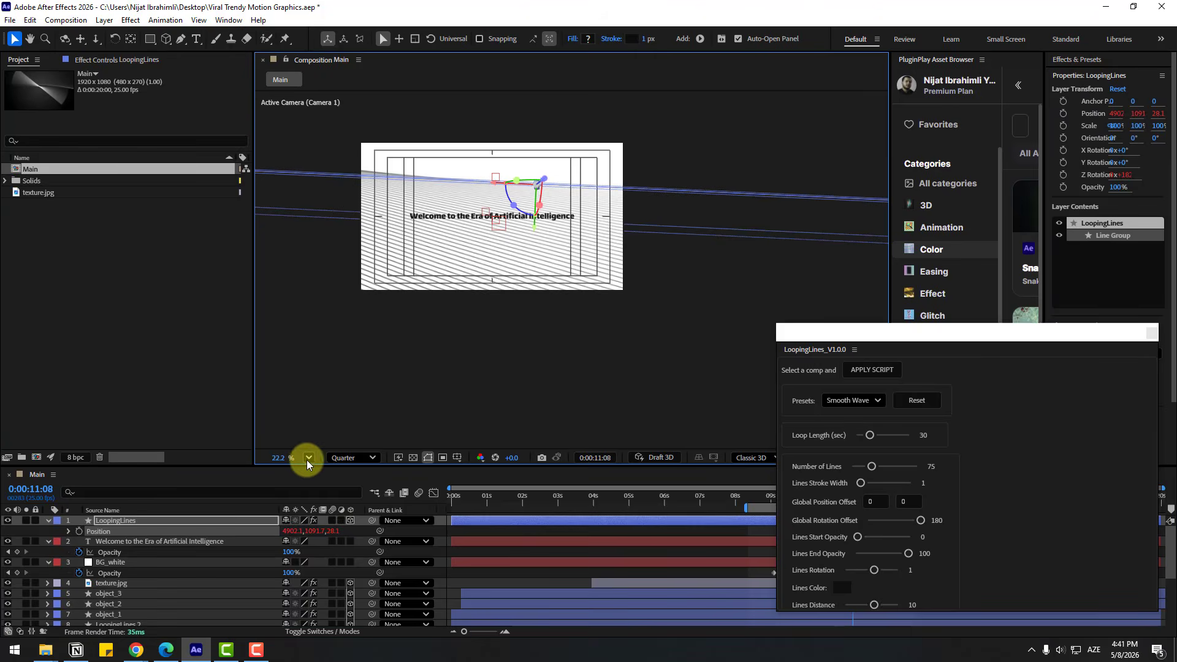
Hide the Title/Action Safe guides and raise the LoopingLines layer to about Y 1032 so the lines fill the frame.
left_click(308, 458)
left_click(341, 228)
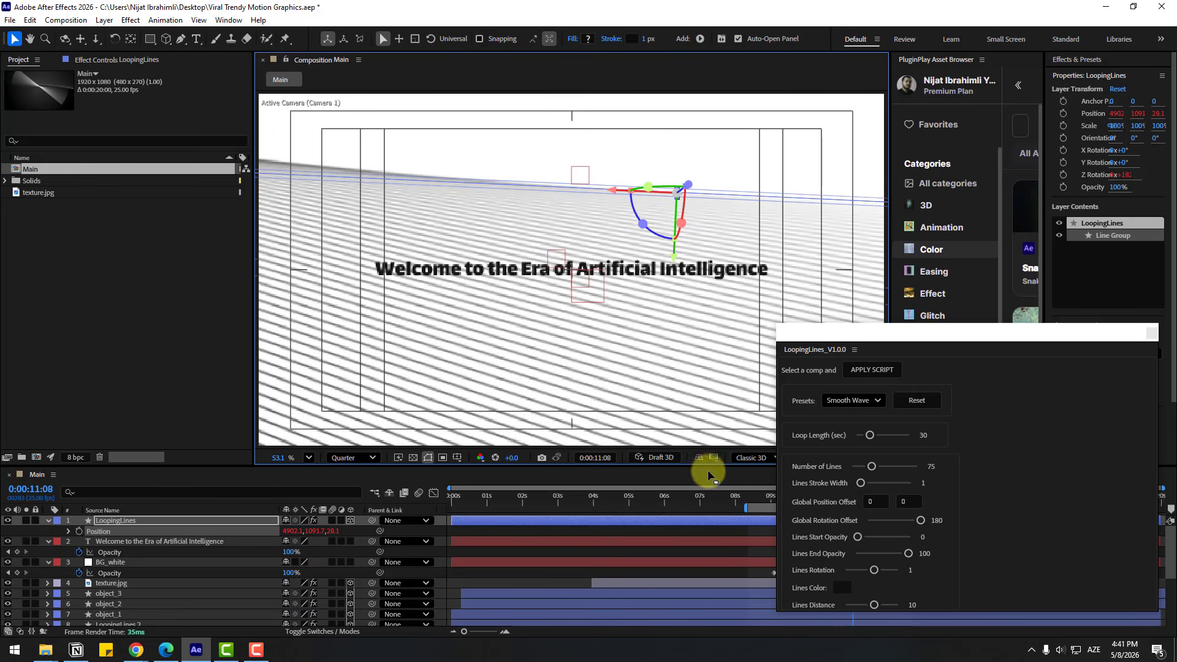
left_click_drag(846, 346, 709, 445)
left_click(456, 457)
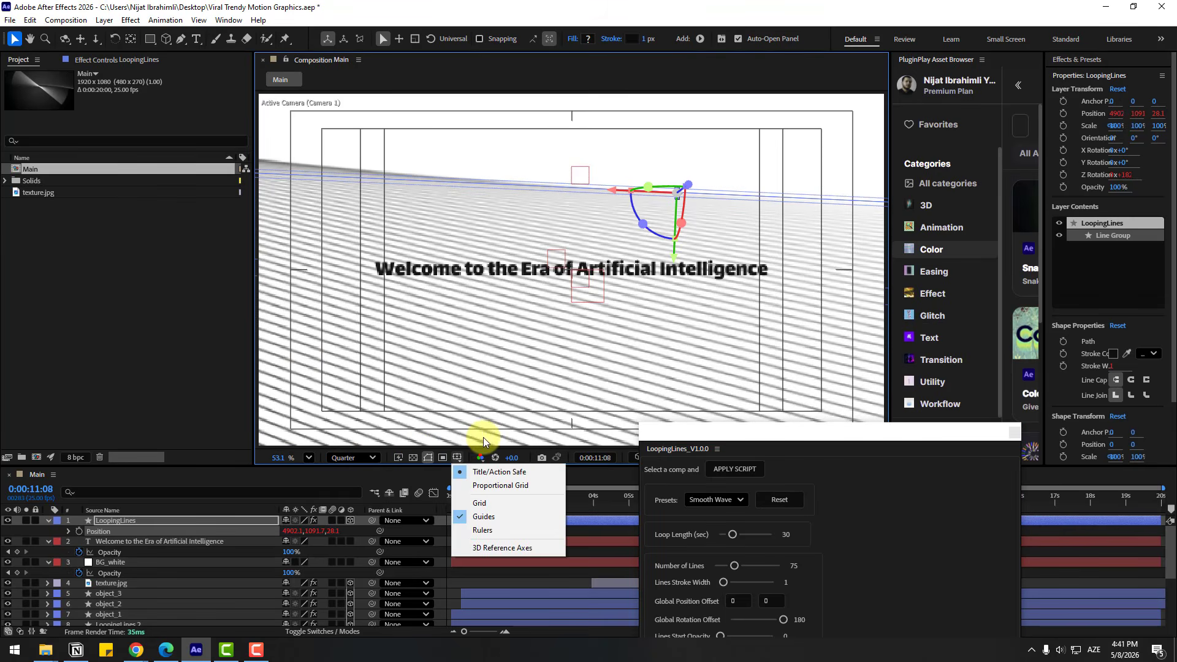
left_click(477, 472)
scroll(484, 330, "down", 3)
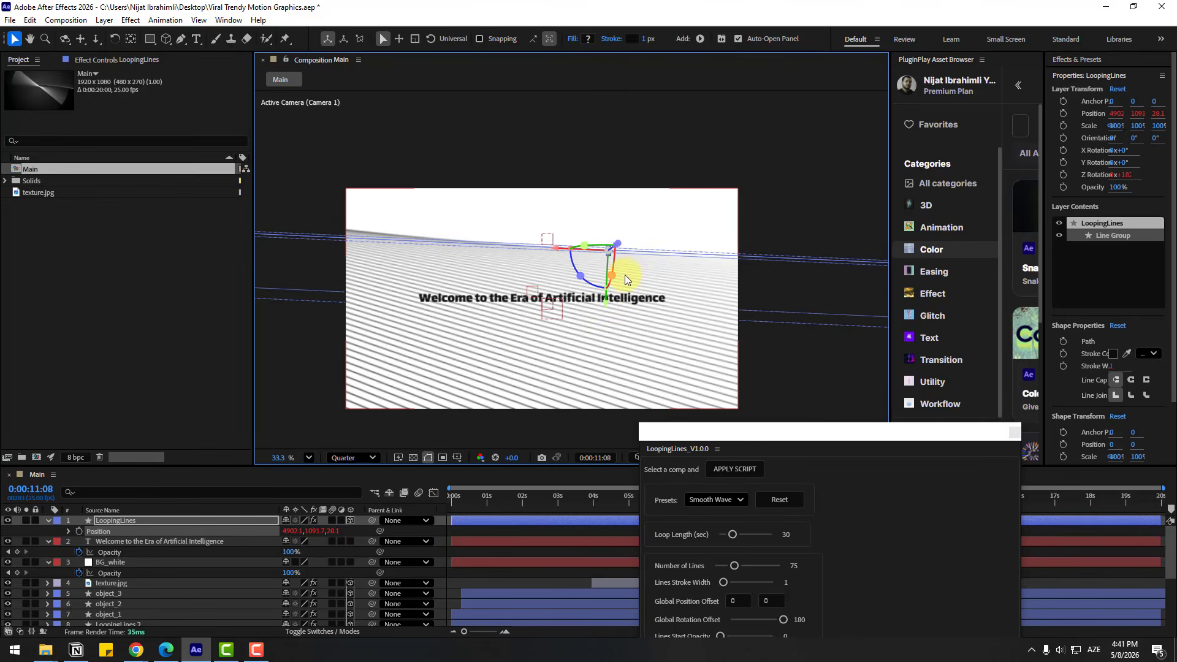
left_click_drag(606, 302, 622, 220)
Set the new LoopingLines layer's Opacity to 24% and close the LoopingLines script window.
left_click(104, 523)
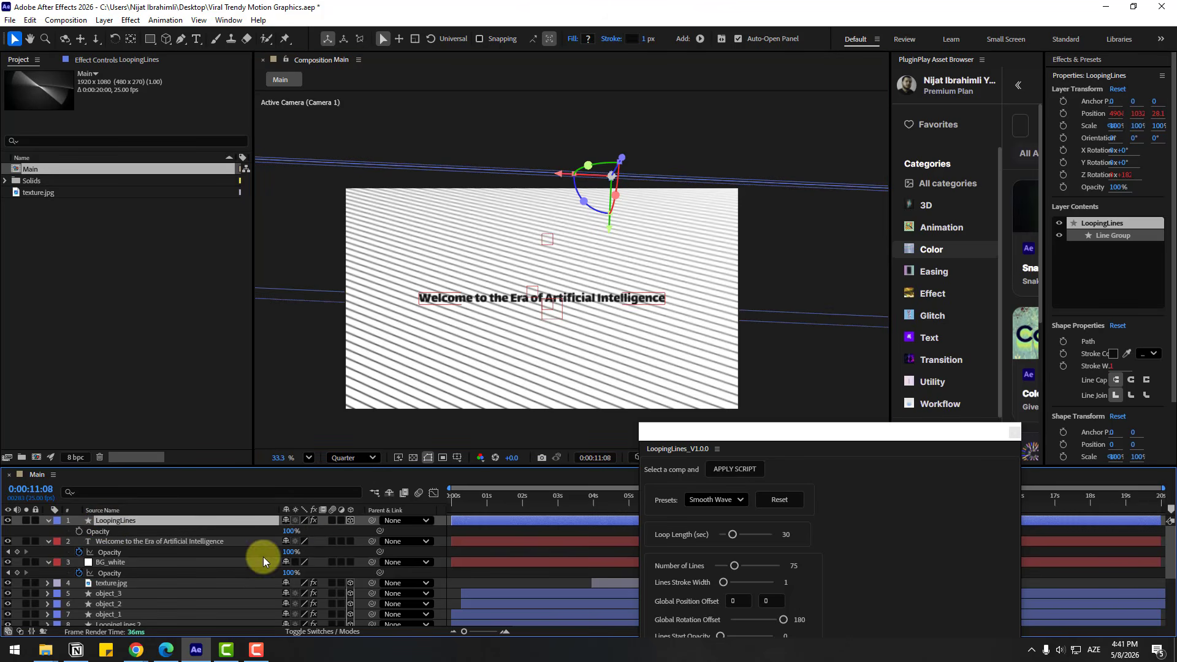
left_click_drag(289, 532, 234, 534)
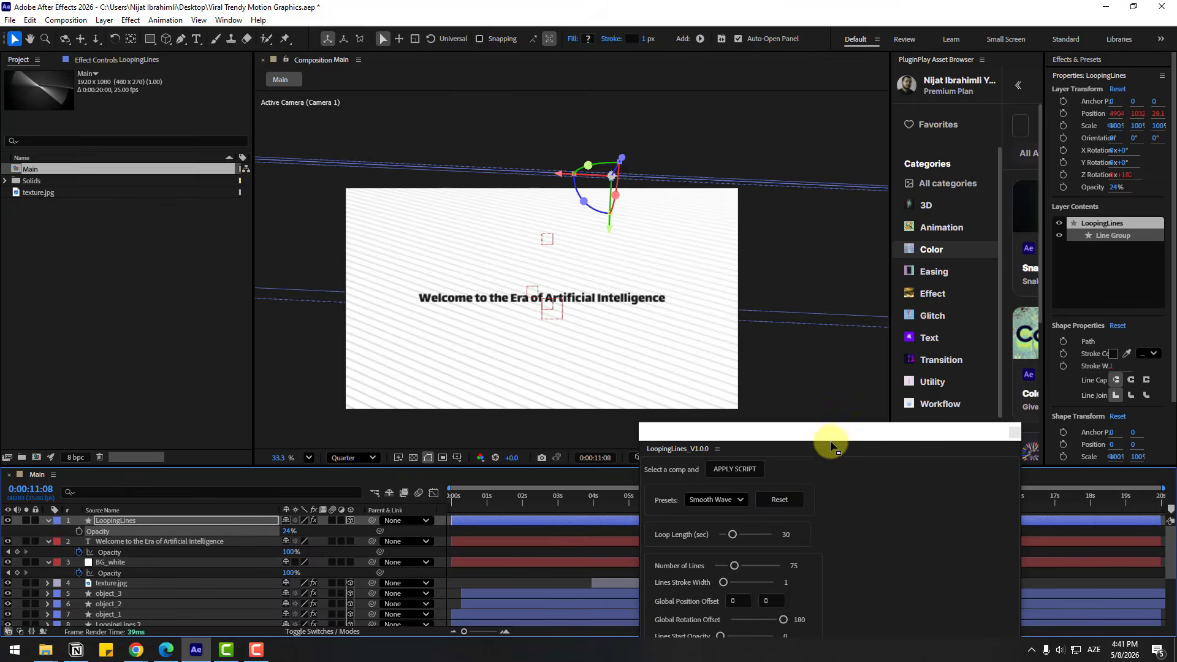
left_click_drag(831, 439, 839, 296)
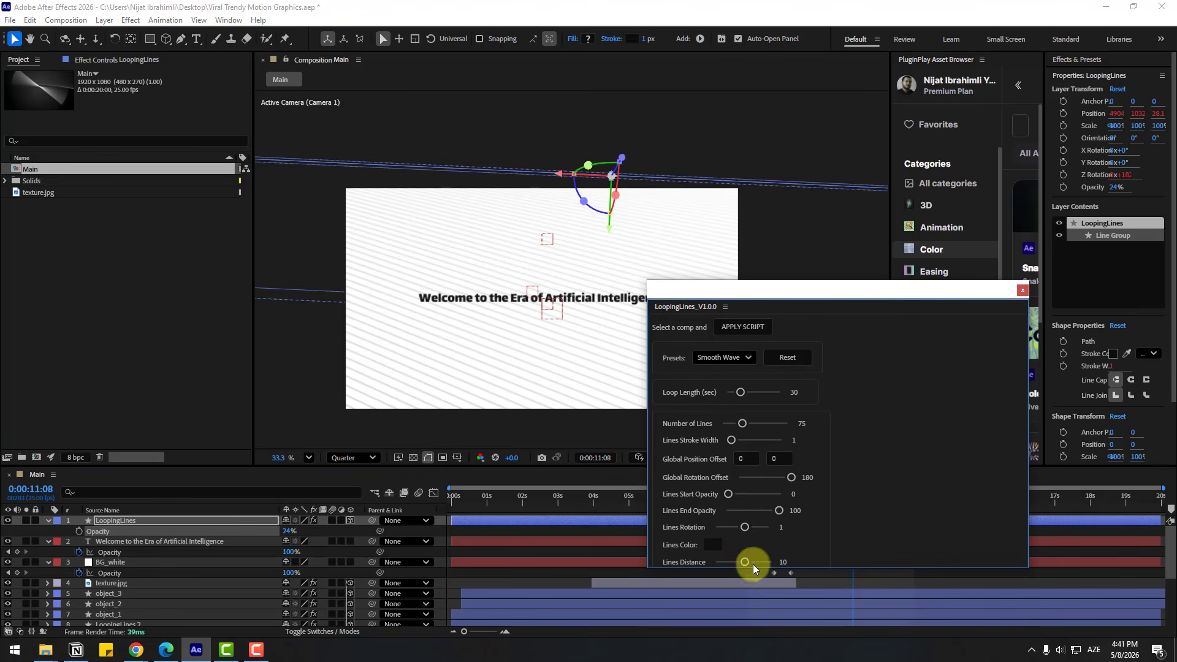
left_click_drag(737, 561, 723, 531)
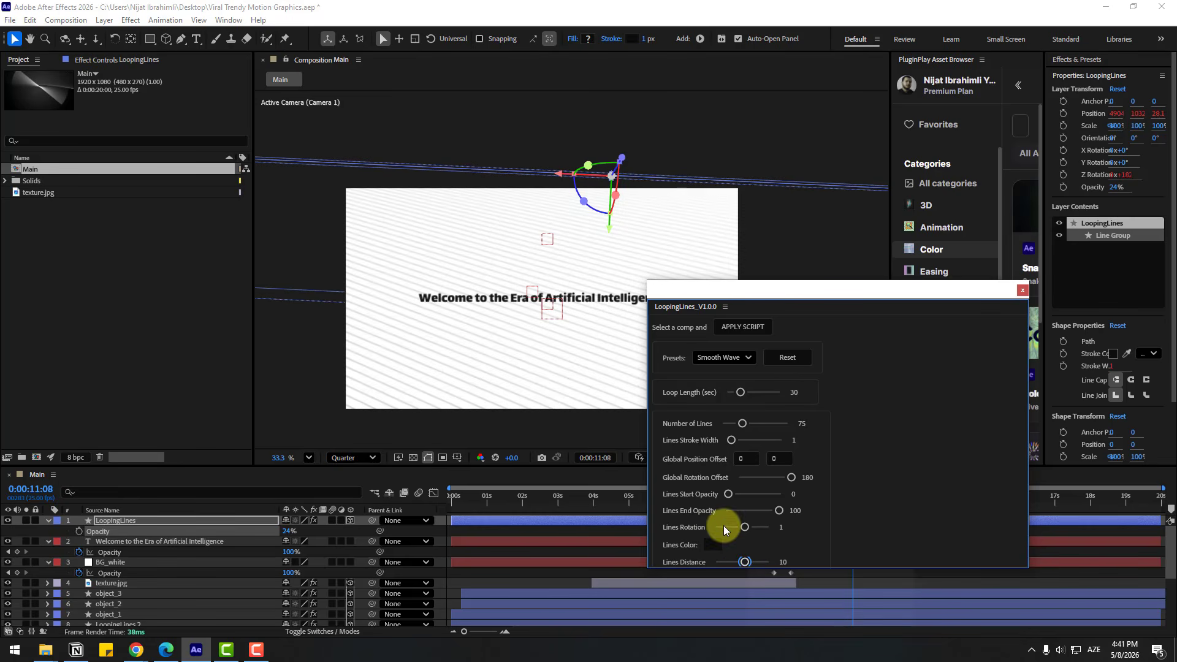
left_click(1021, 292)
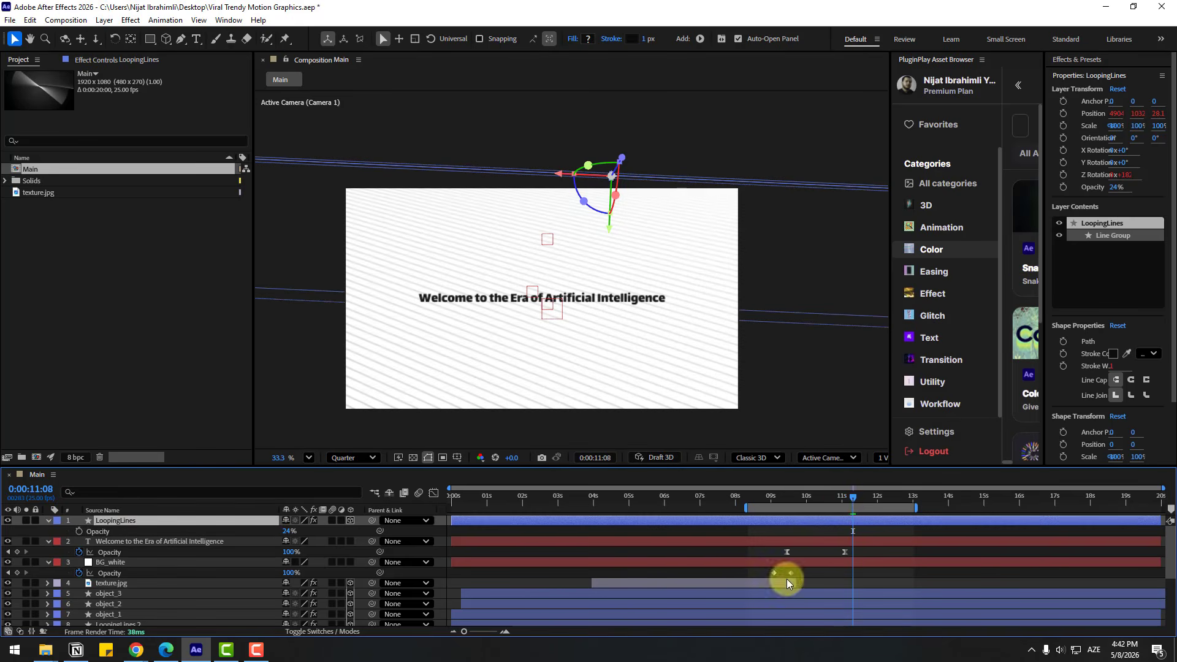
Keyframe the LoopingLines Opacity from 0% at about 9 seconds to 24% at about 10.8 seconds, and set the work area from 0 to 0:00:11:08.
left_click_drag(849, 503, 788, 502)
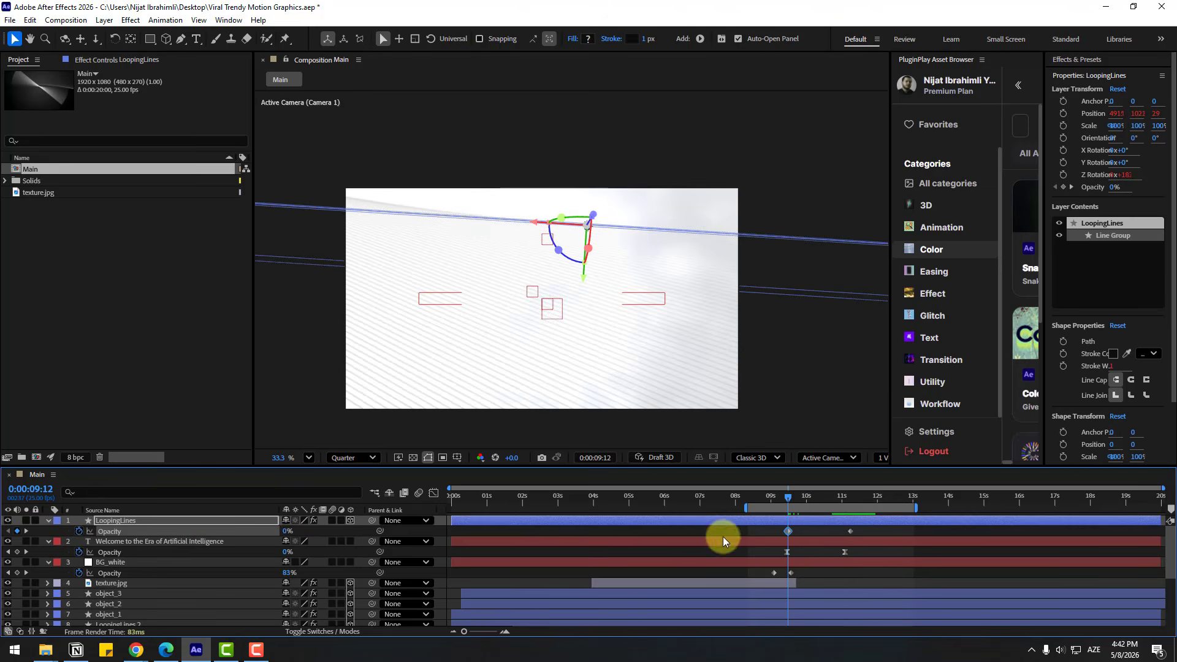
left_click_drag(754, 497, 854, 502)
key("n")
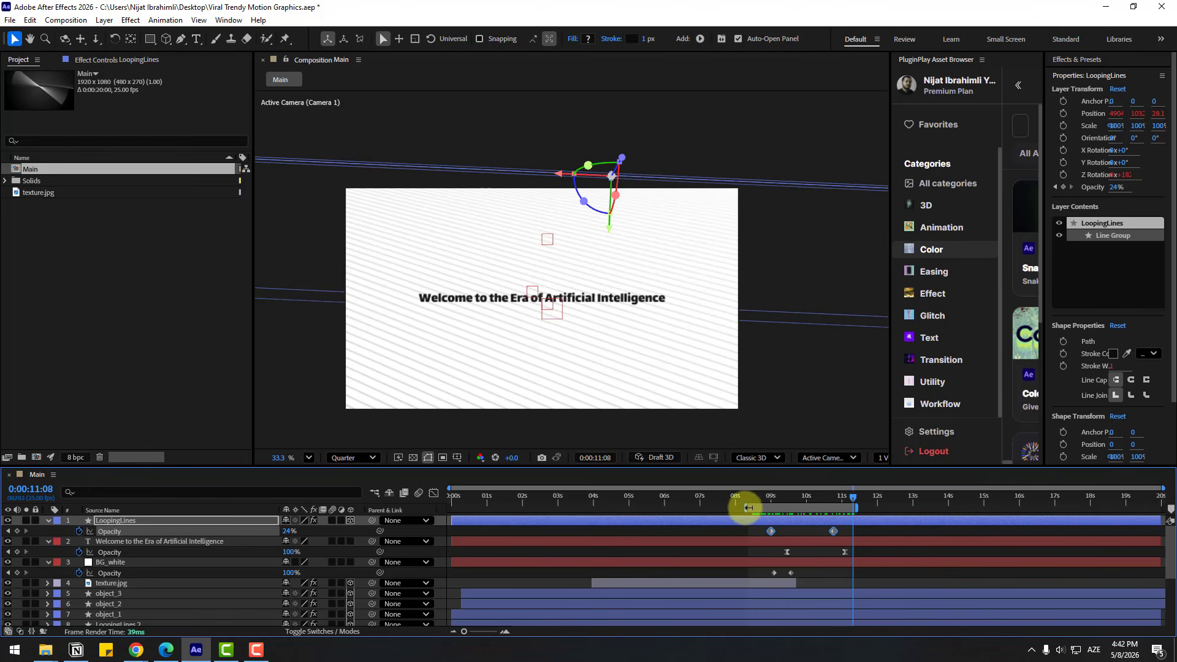
left_click_drag(748, 507, 452, 507)
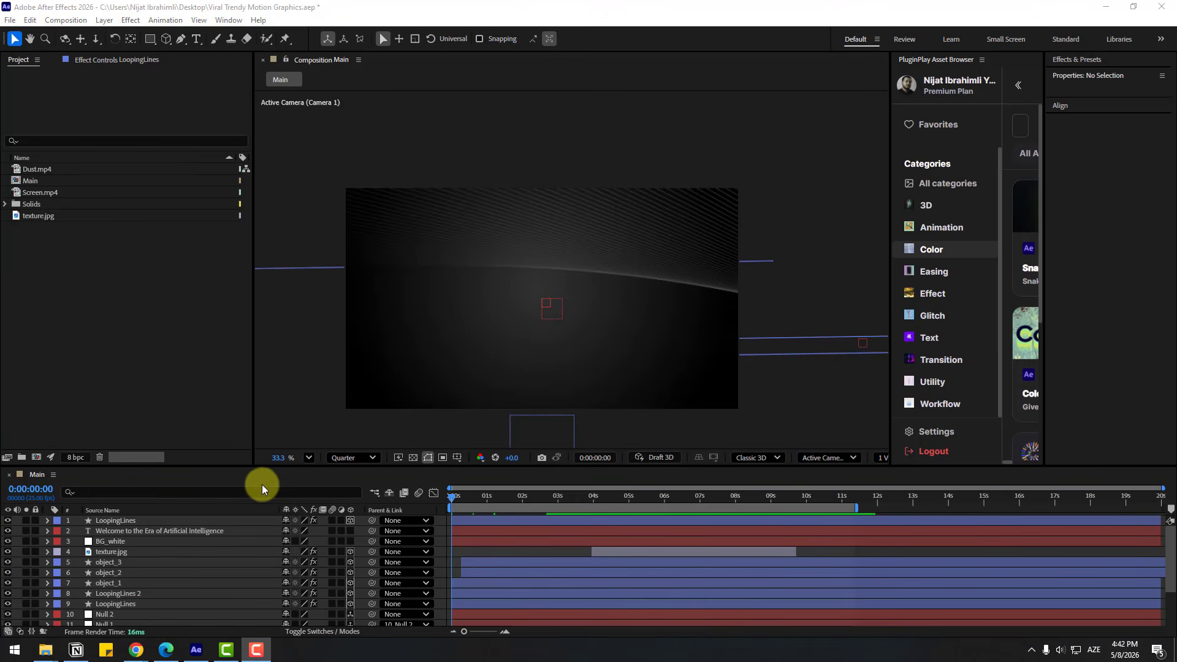
Add Screen.mp4 and Dust.mp4 above all layers in the Main composition and fit both to the comp size.
left_click(39, 193)
left_click(37, 171, "ctrl")
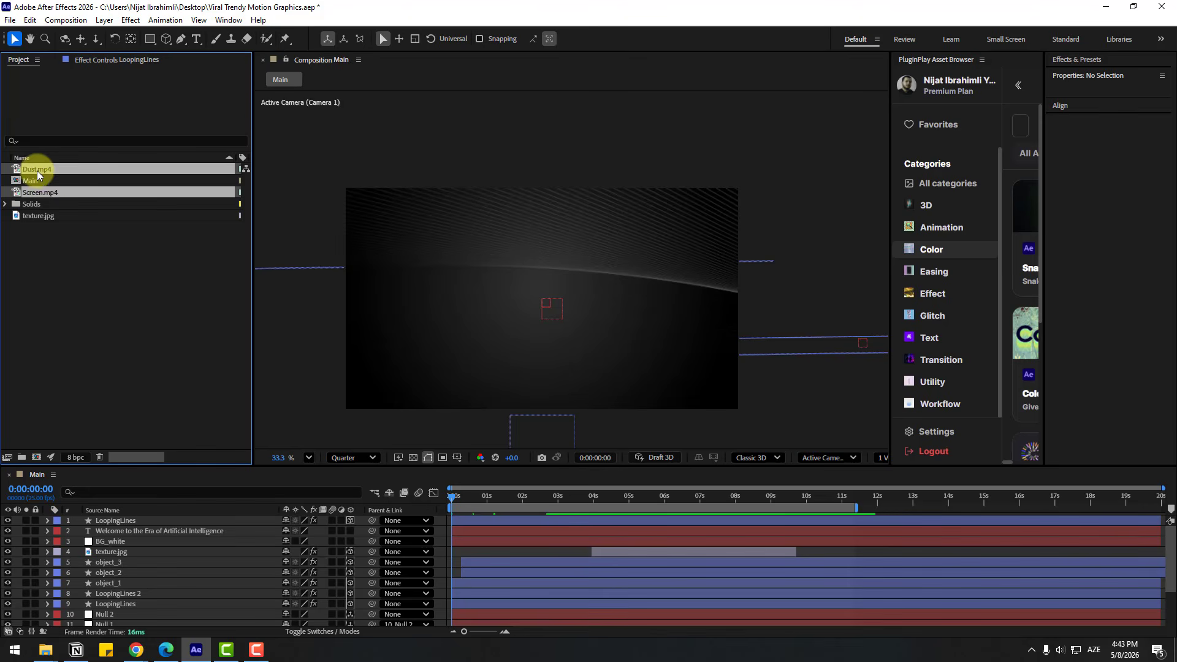
left_click_drag(42, 194, 115, 516)
right_click(133, 531)
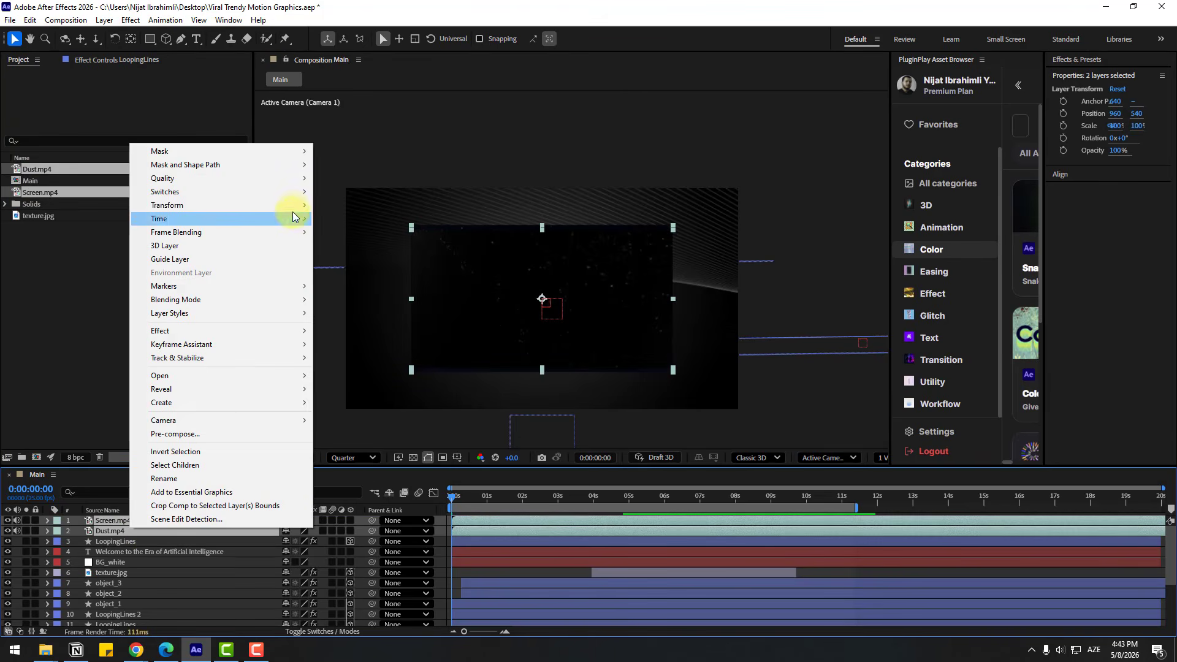
mouse_move(293, 205)
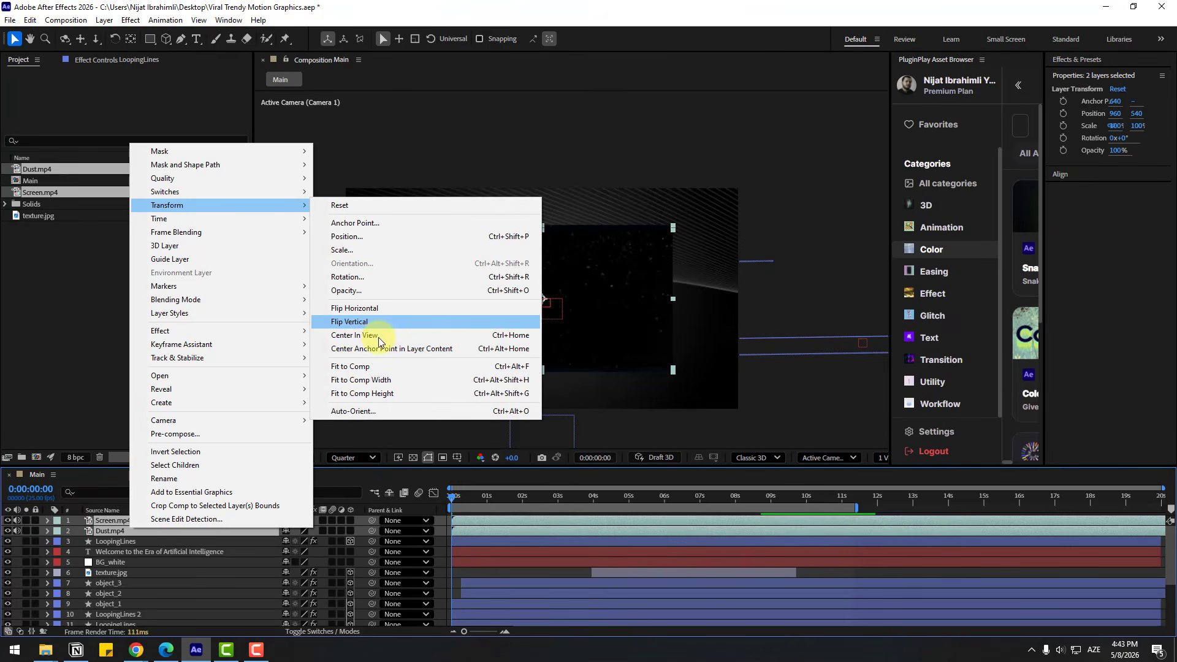
left_click(346, 367)
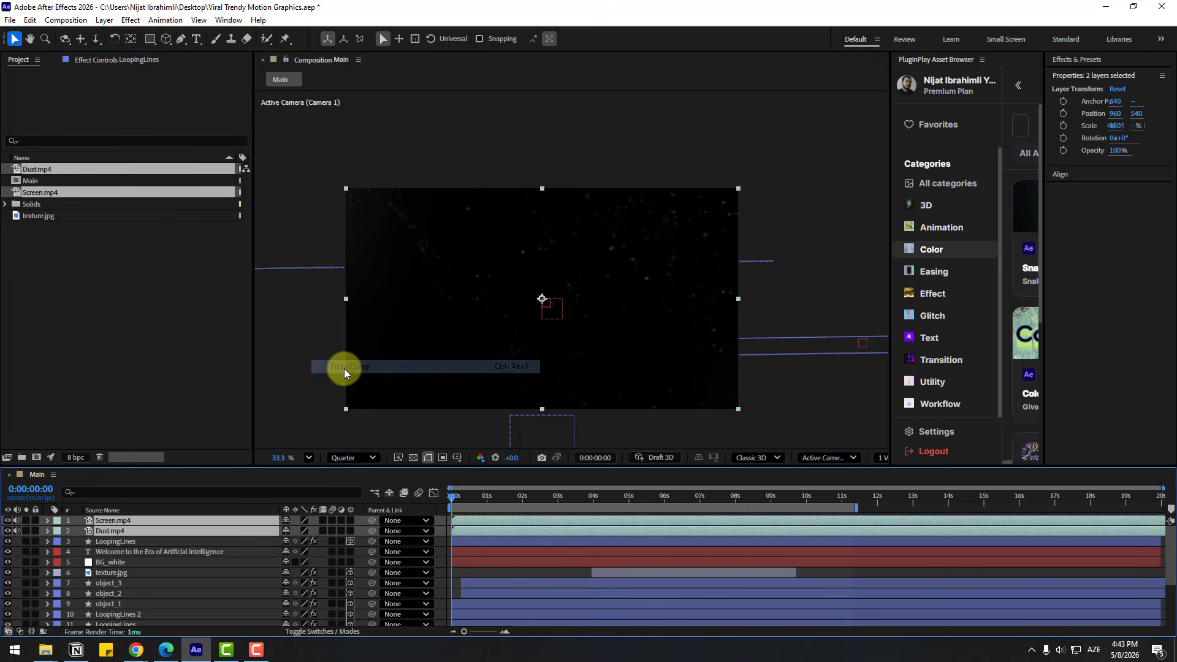
Set the blending mode of Screen.mp4 and Dust.mp4 to Add and scrub through the first second to preview the overlays.
left_click(308, 635)
left_click(294, 523)
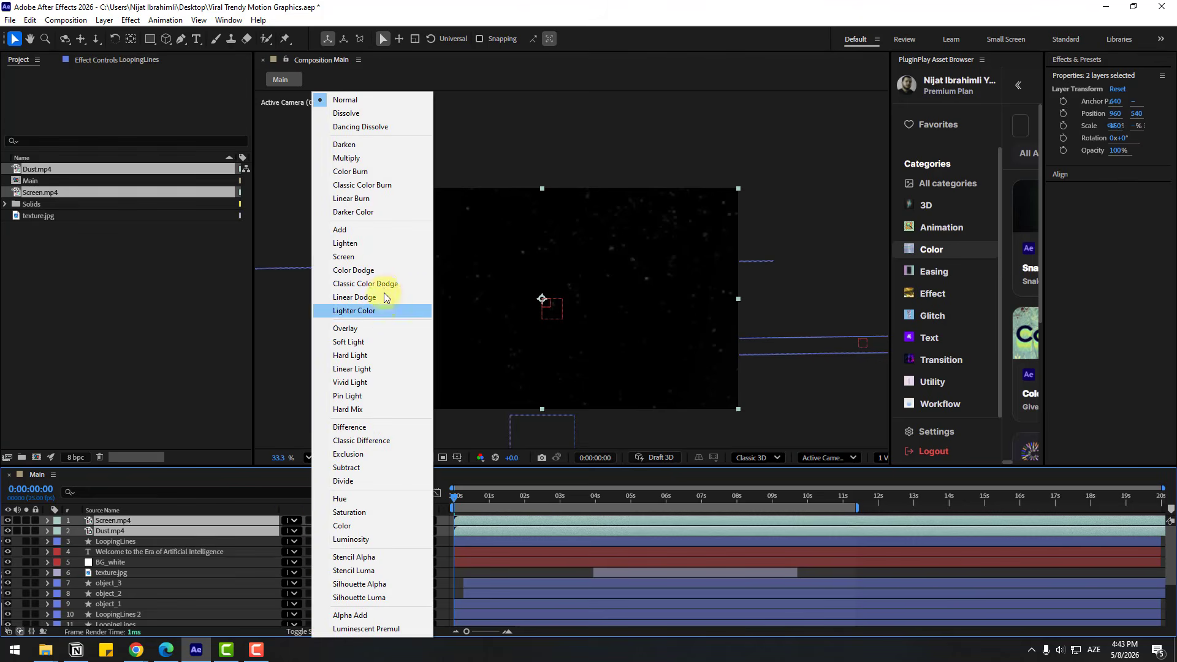
left_click(352, 233)
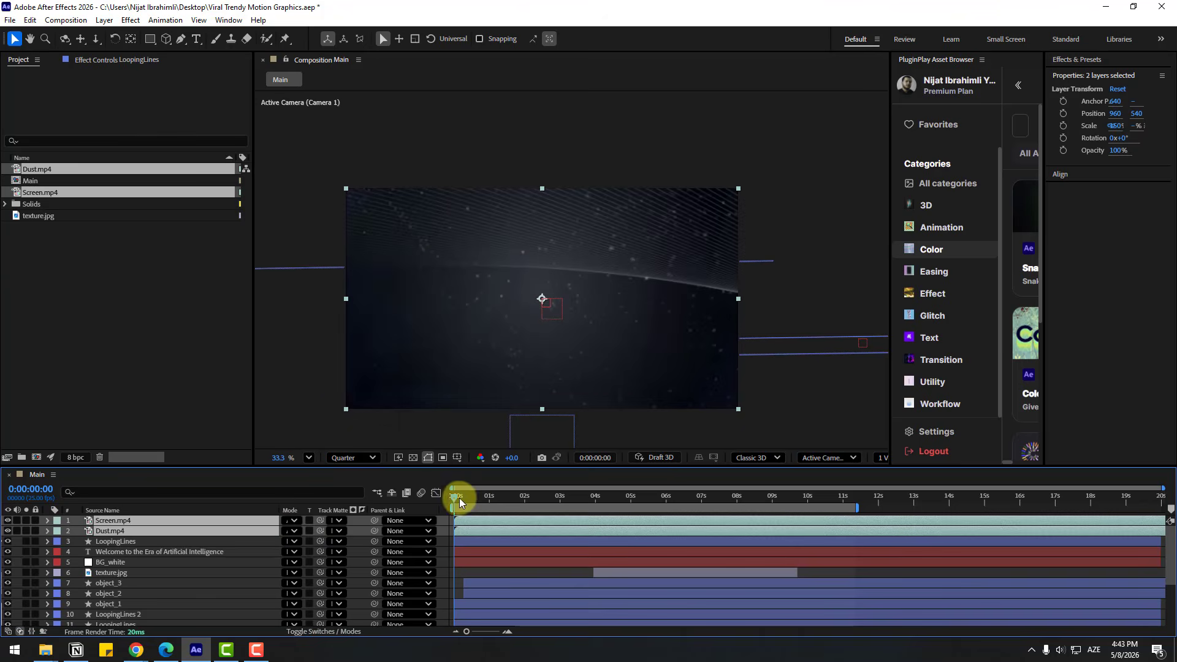
left_click_drag(459, 498, 490, 501)
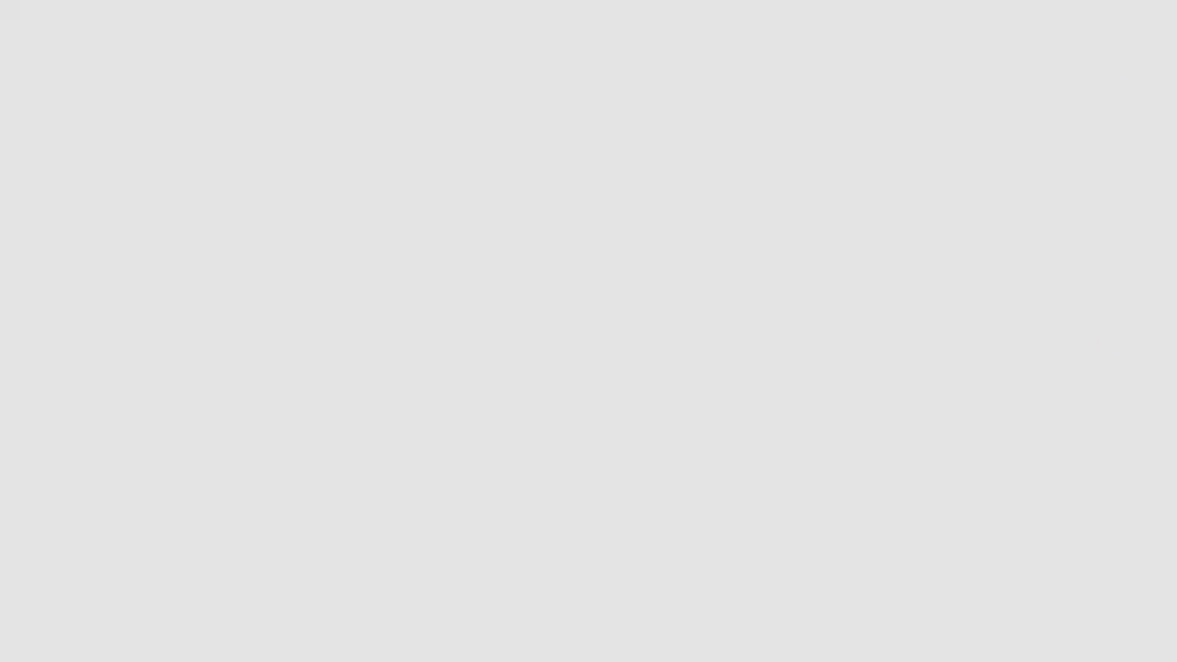